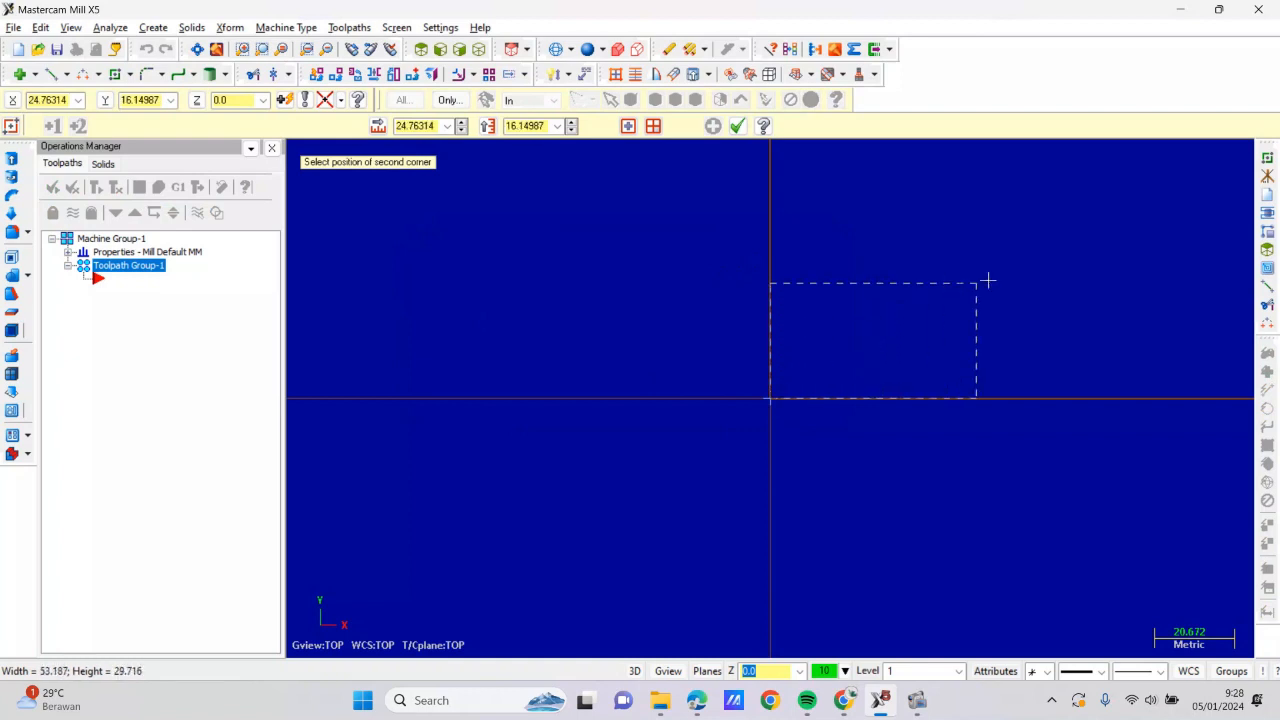
# Draw a rectangle 50 mm wide and 27 mm high, extending up and right from the origin
pyautogui.click(1010, 279)
pyautogui.click(418, 126)
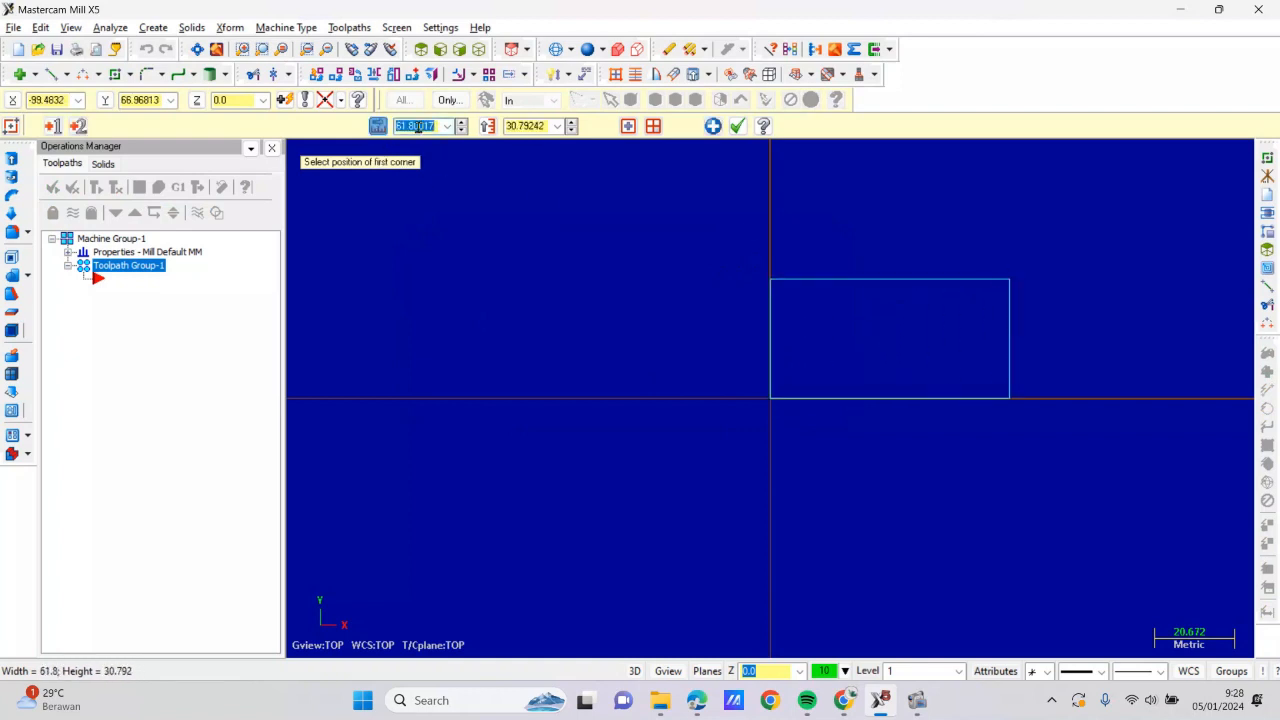
pyautogui.write('50')
pyautogui.click(533, 126)
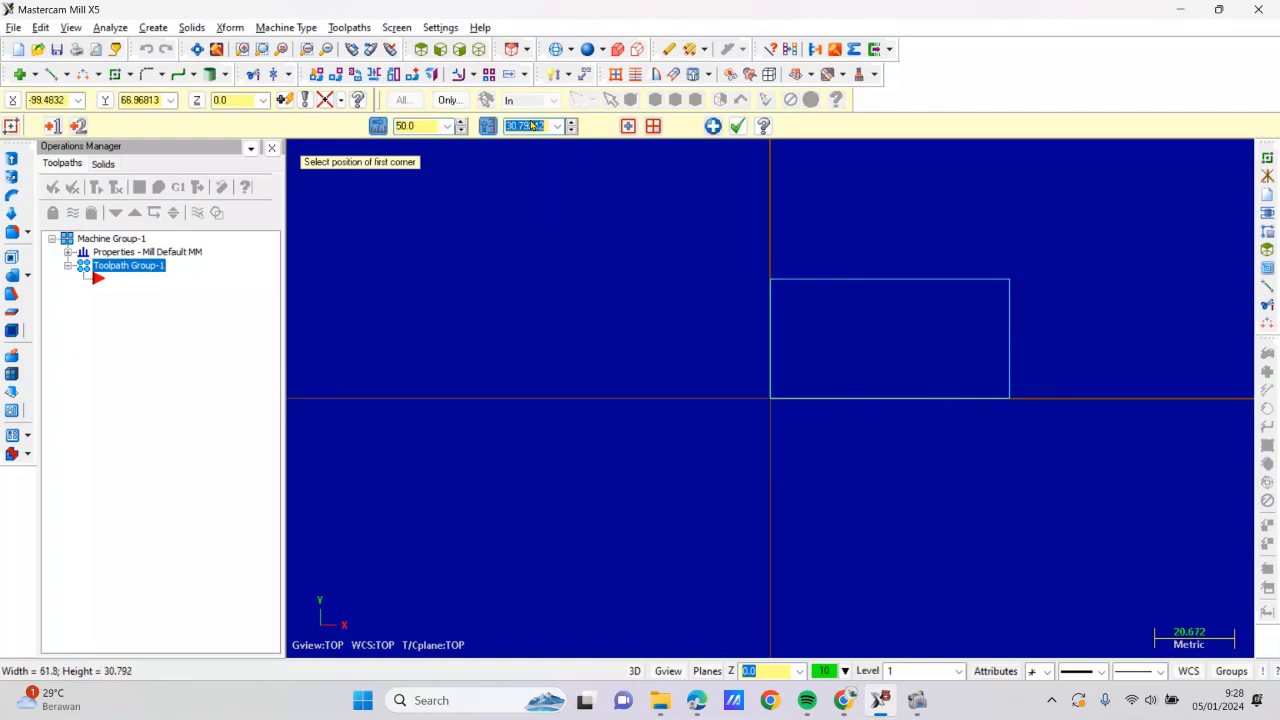
pyautogui.write('27')
pyautogui.press('Return')
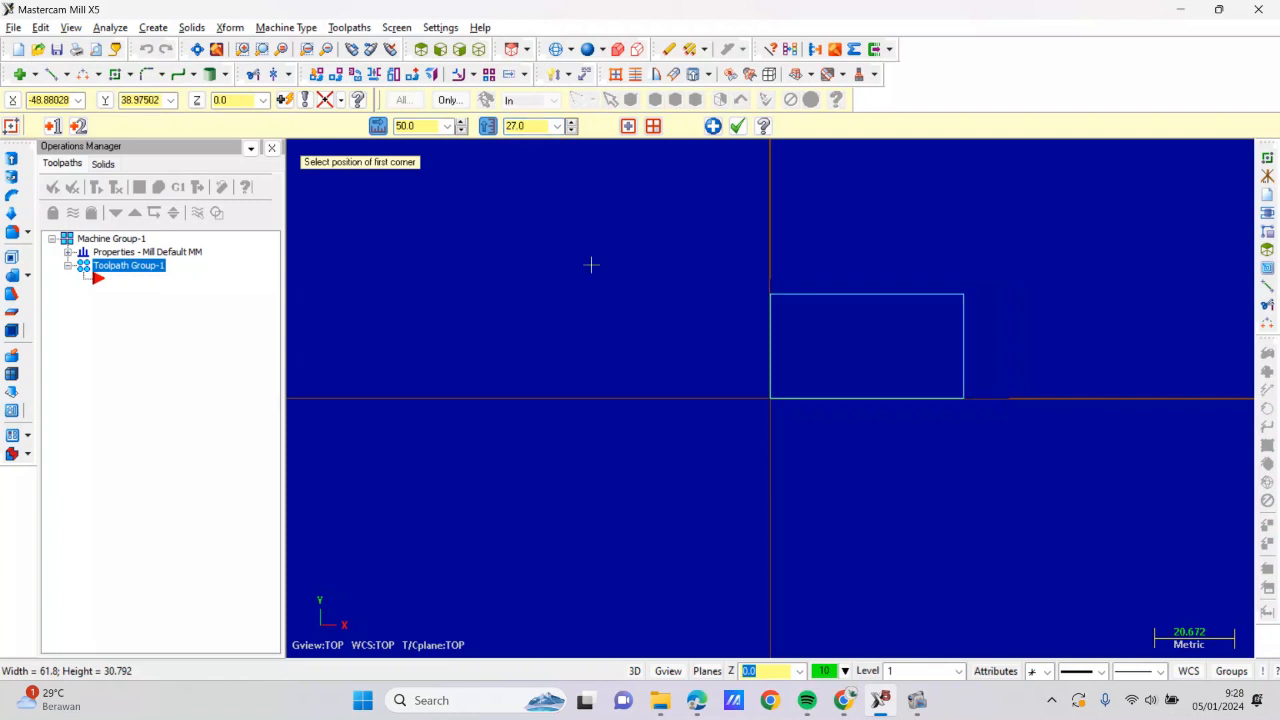
# Create a parallel line 9 mm inside the rectangle's right edge
pyautogui.scroll(-3, 674, 300)
pyautogui.scroll(5, 932, 296)
pyautogui.scroll(2, 936, 296)
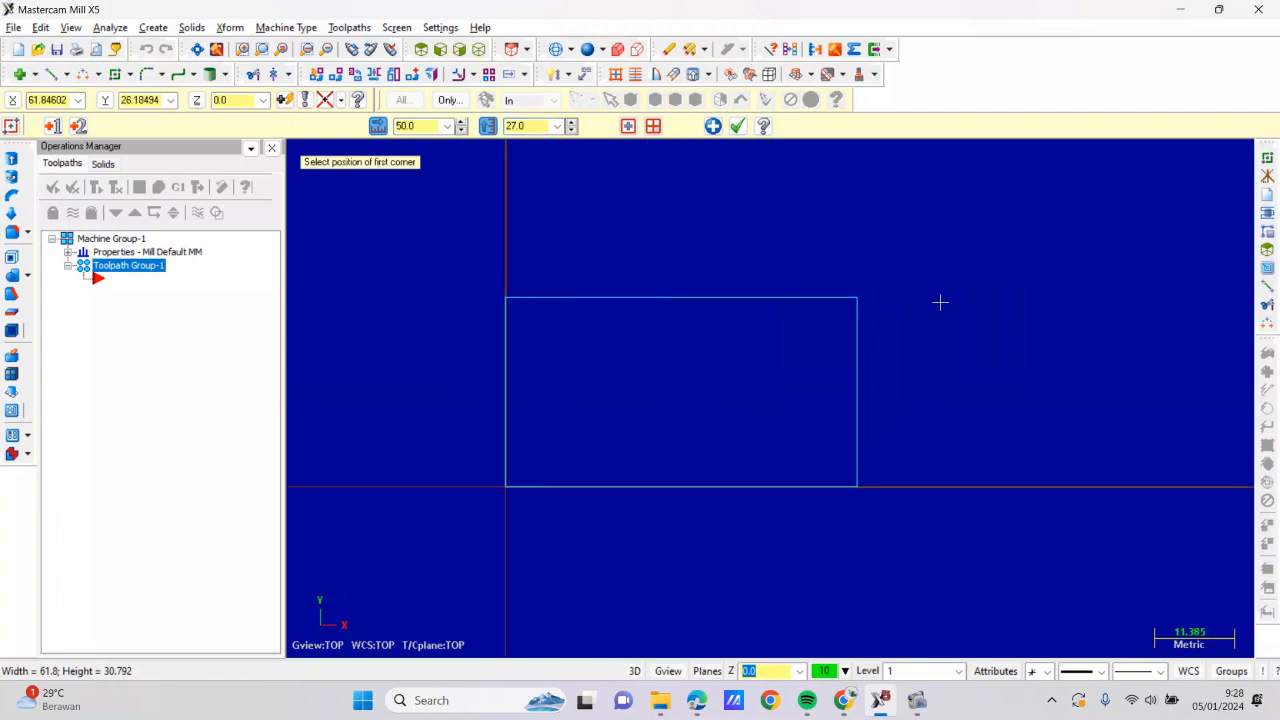
pyautogui.scroll(2, 857, 363)
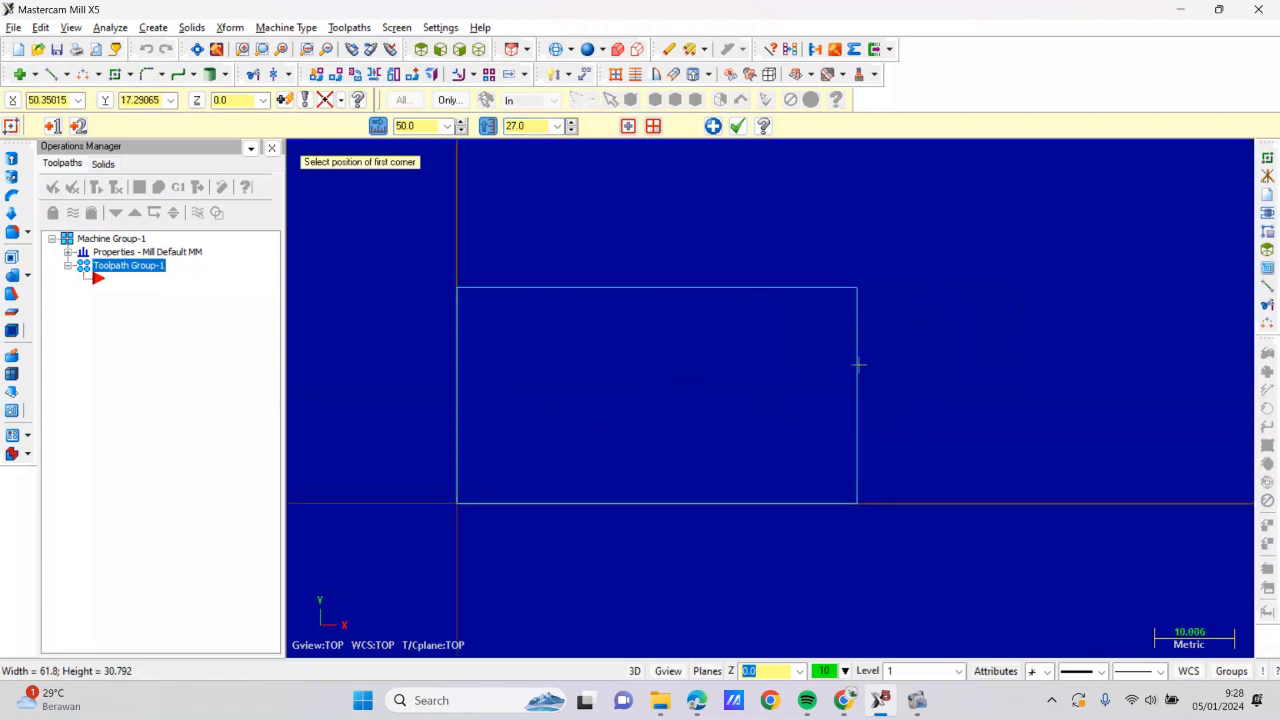
pyautogui.click(66, 74)
pyautogui.click(68, 159)
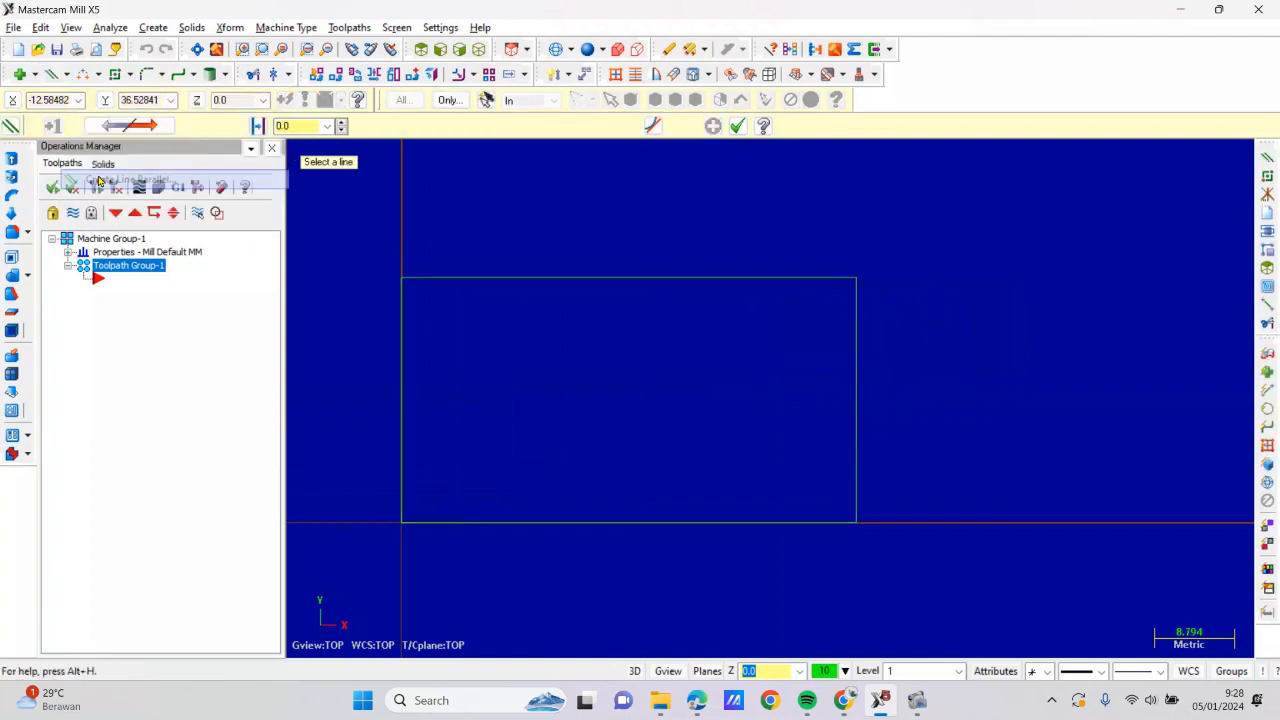
pyautogui.click(854, 397)
pyautogui.click(748, 420)
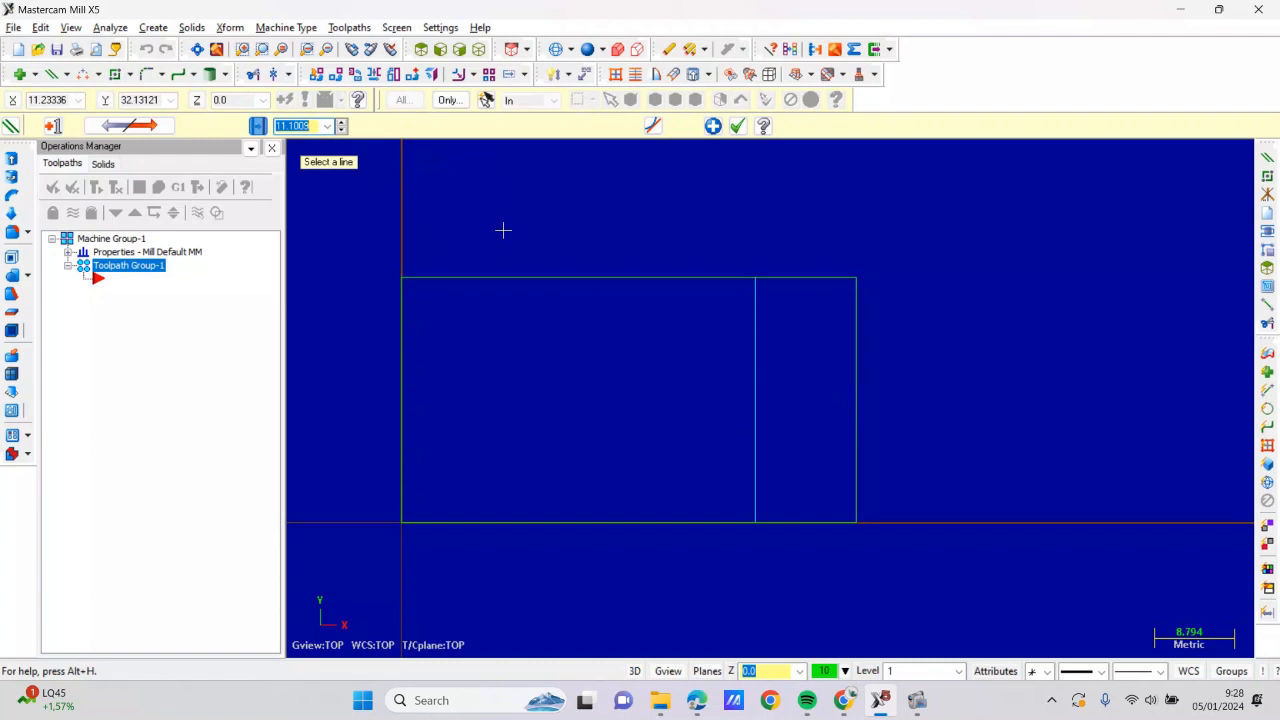
pyautogui.write('9')
pyautogui.press('Return')
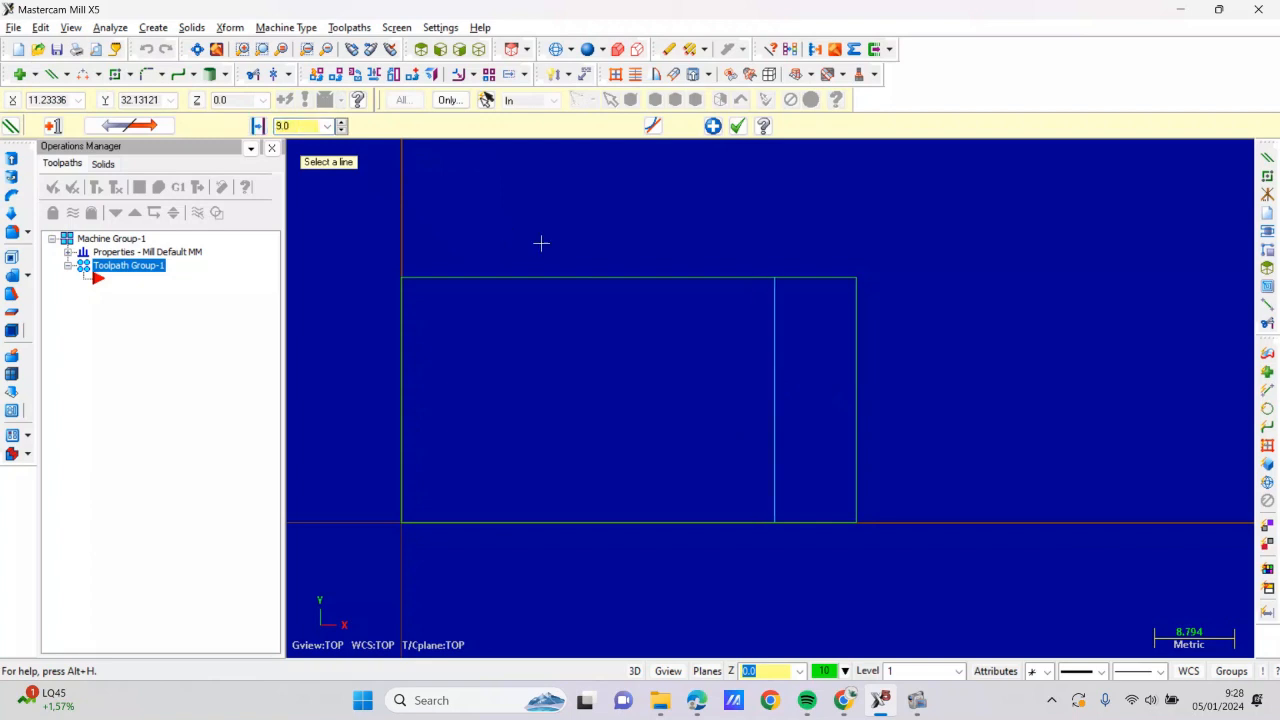
# Add two more vertical parallel lines leftward, one 2 mm from the inner line and another 4 mm beyond that
pyautogui.click(775, 337)
pyautogui.click(765, 337)
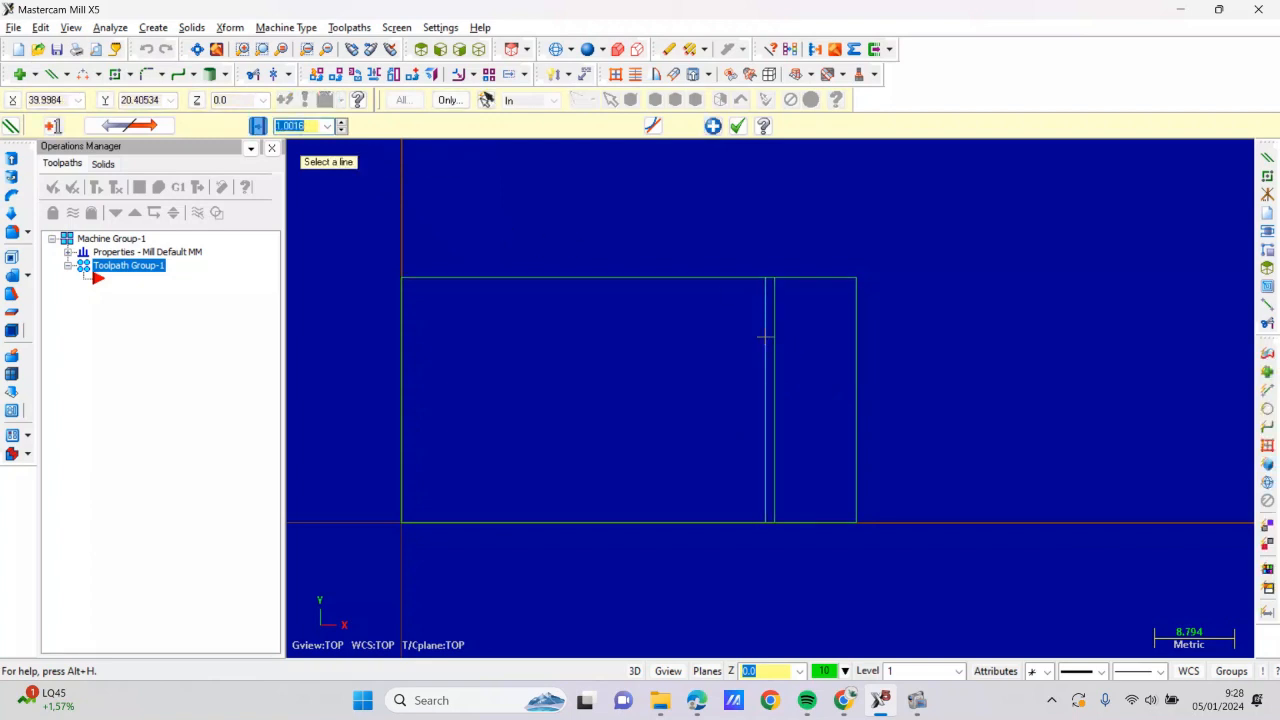
pyautogui.write('2')
pyautogui.press('Return')
pyautogui.click(755, 337)
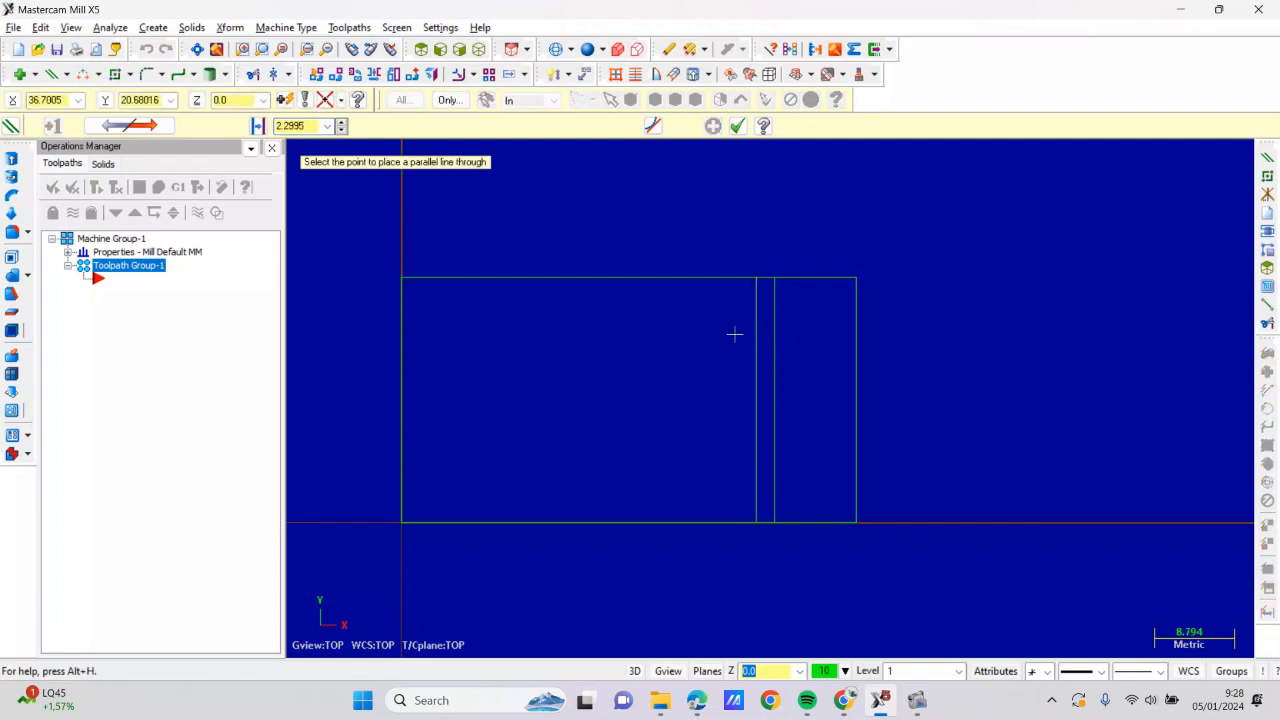
pyautogui.click(730, 334)
pyautogui.write('4')
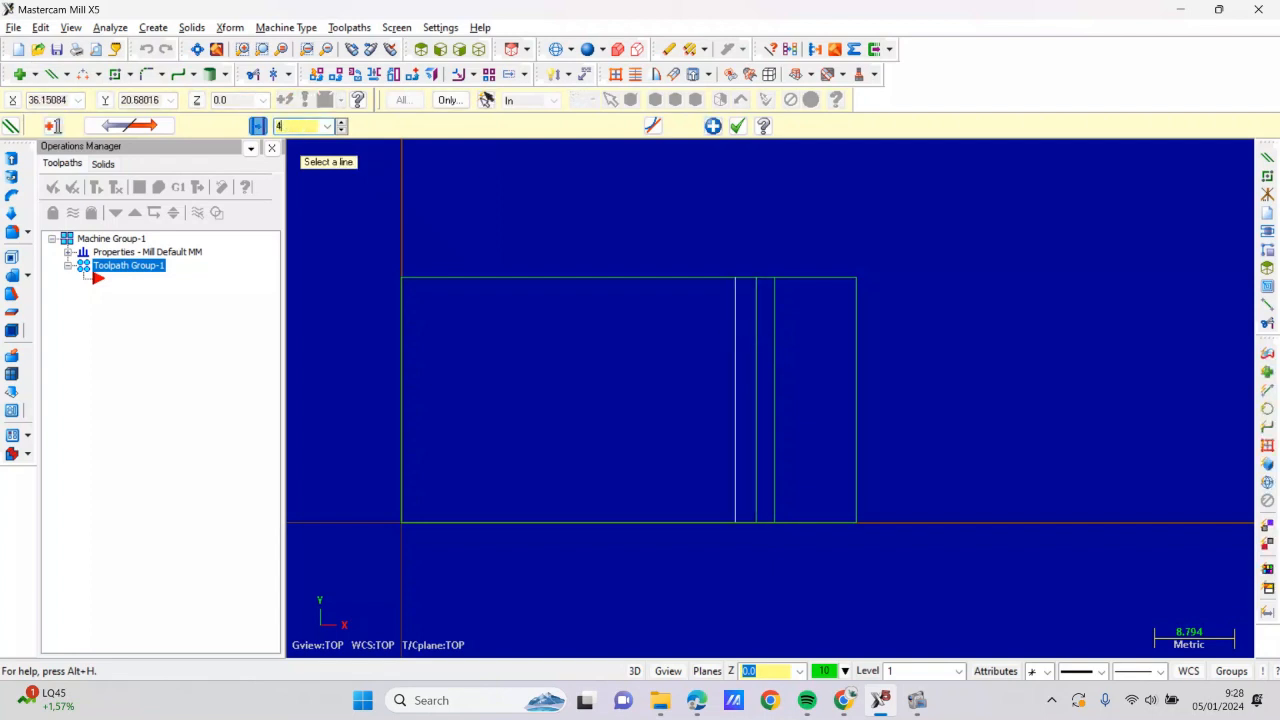
pyautogui.press('Return')
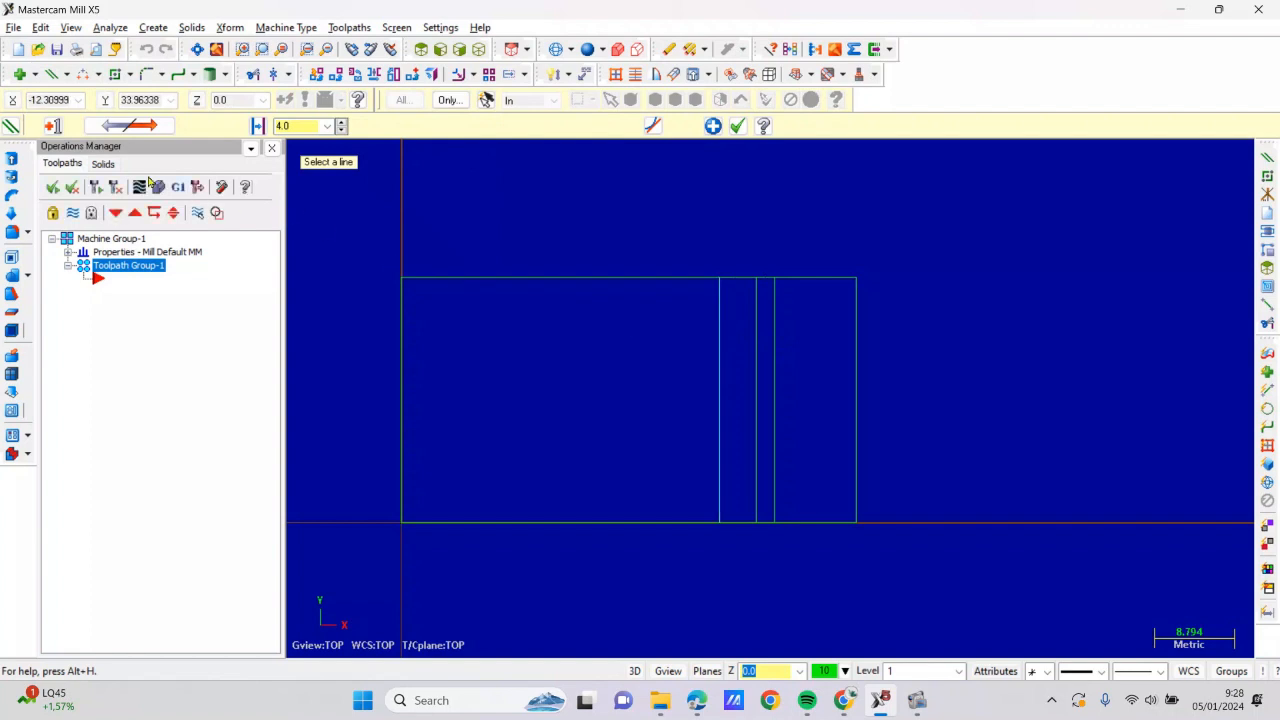
# Create a horizontal parallel line 7 mm above the rectangle's bottom edge
pyautogui.click(631, 523)
pyautogui.click(620, 469)
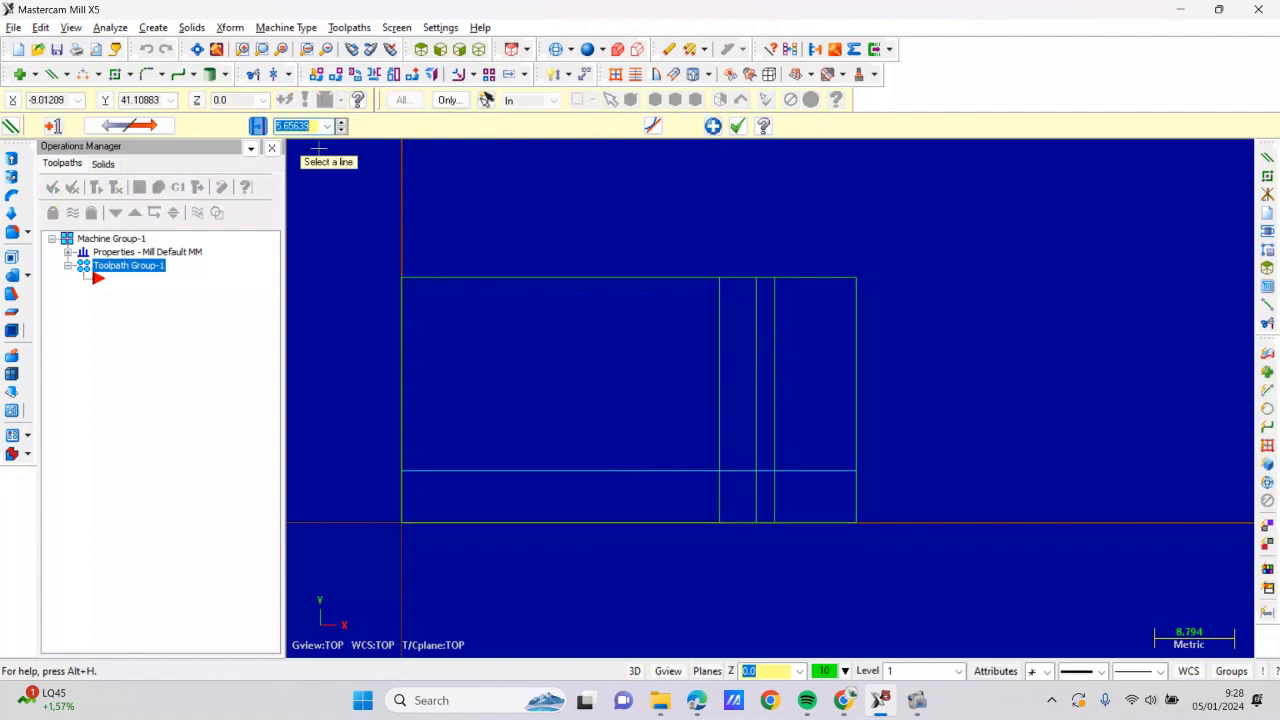
pyautogui.write('14')
pyautogui.press('Return')
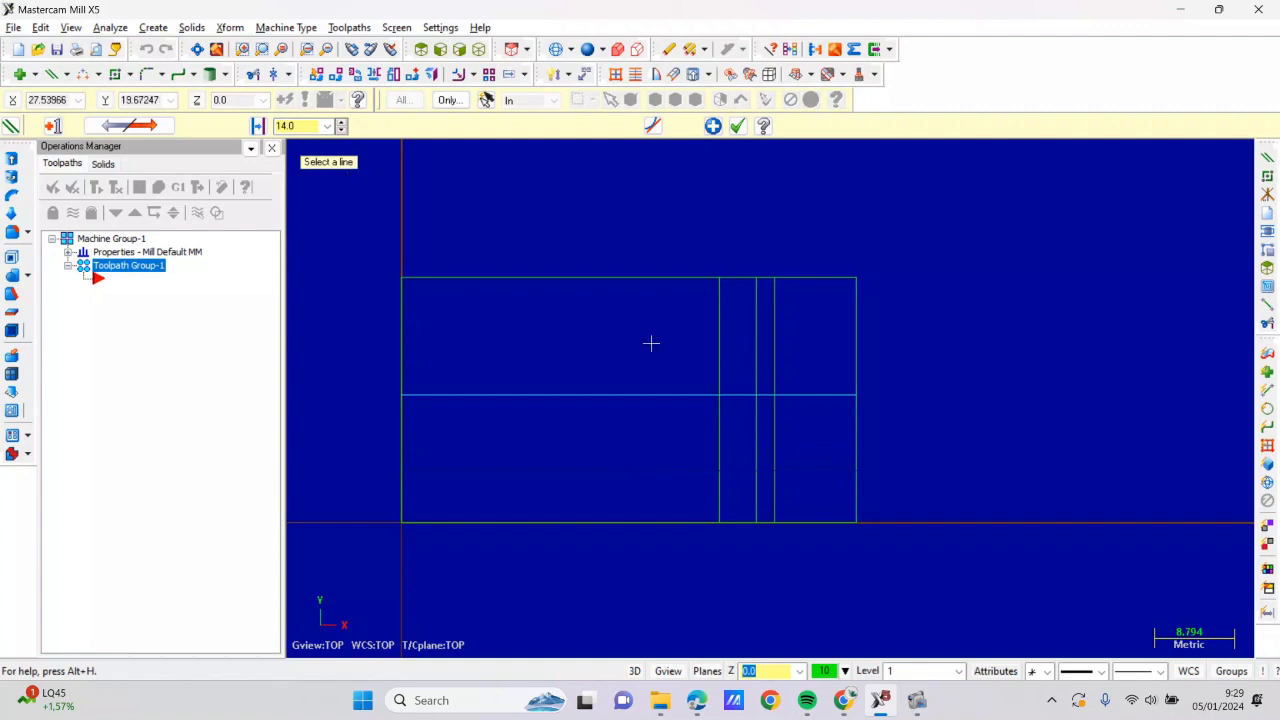
pyautogui.click(305, 125)
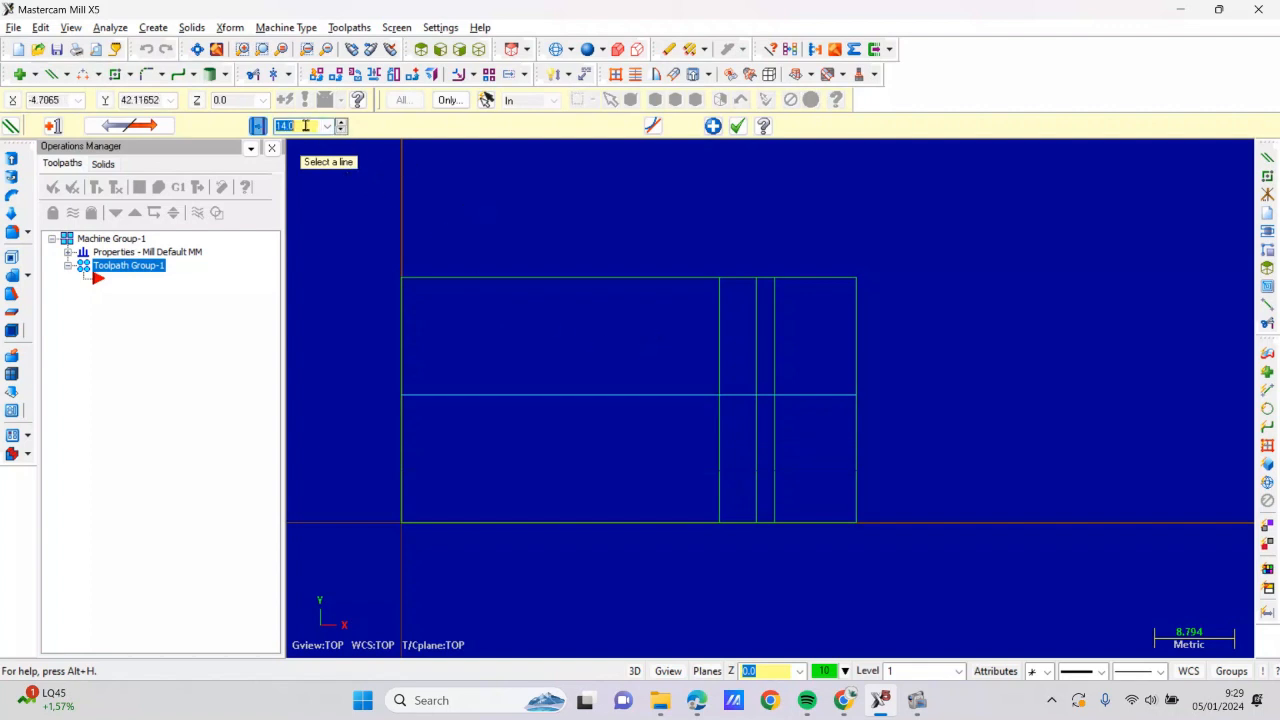
pyautogui.write('7')
pyautogui.press('Return')
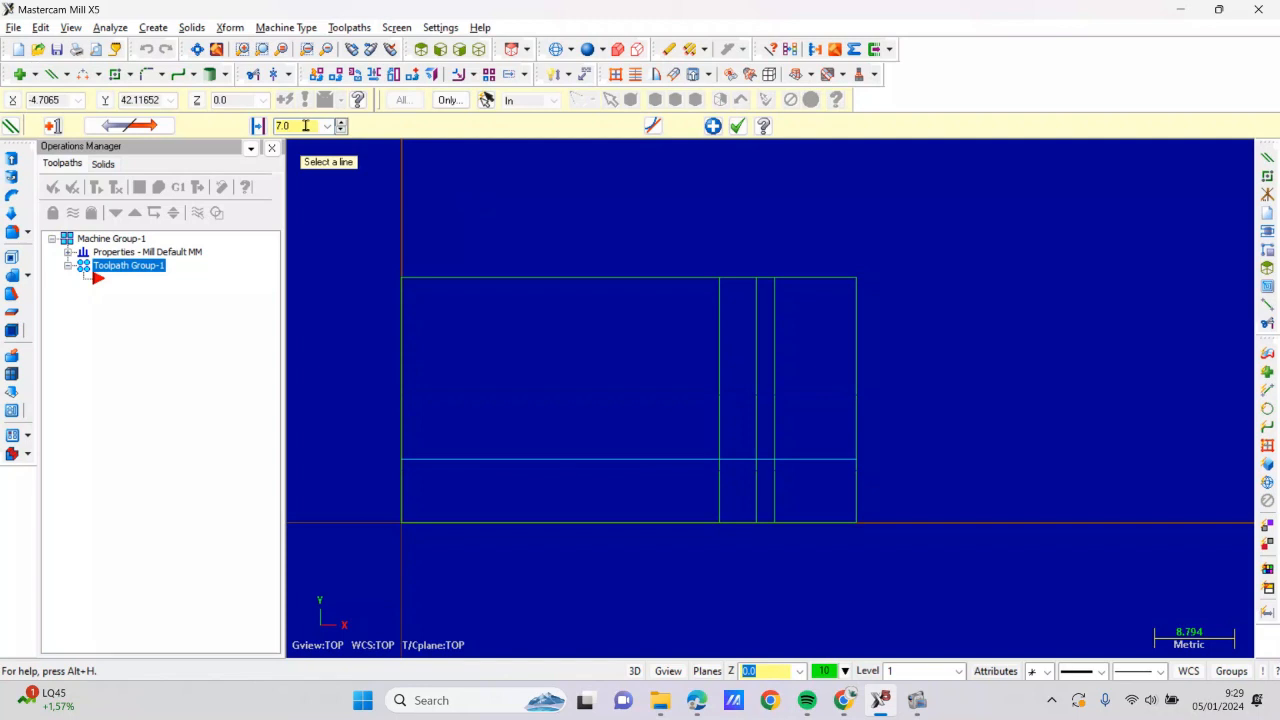
pyautogui.click(689, 277)
pyautogui.click(690, 312)
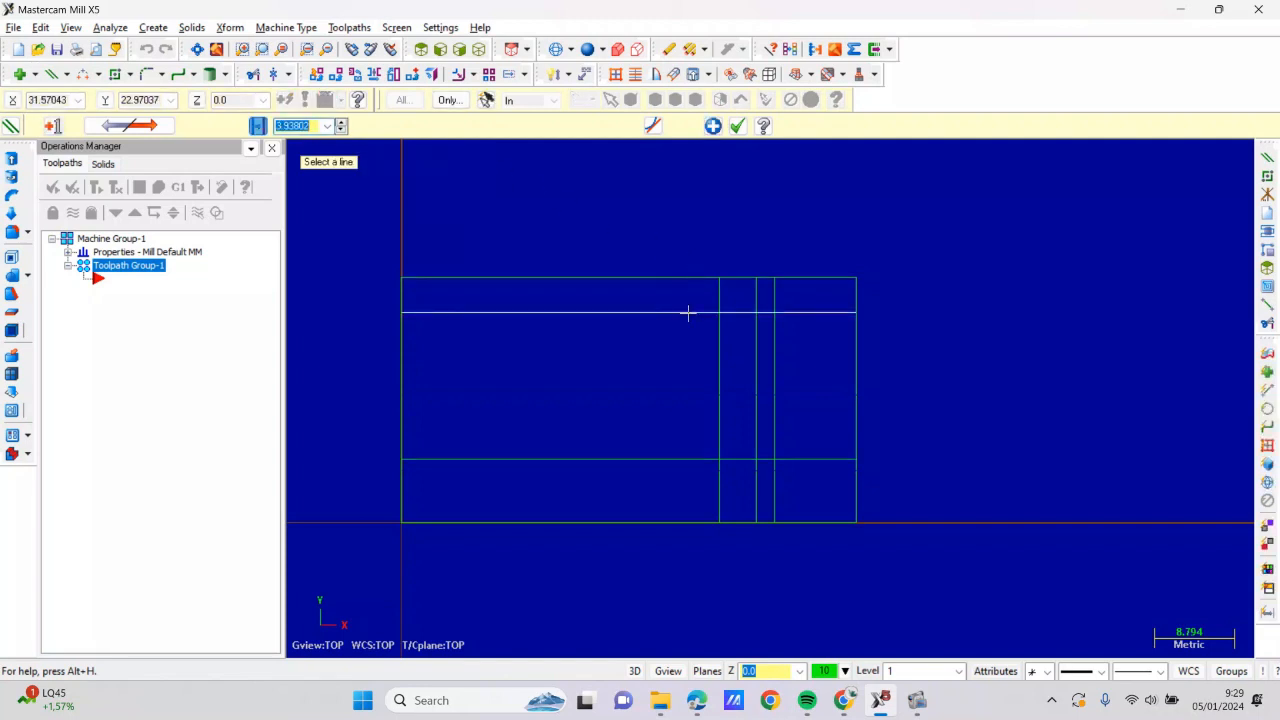
pyautogui.press('Escape')
pyautogui.hotkey('ctrl', 'z')
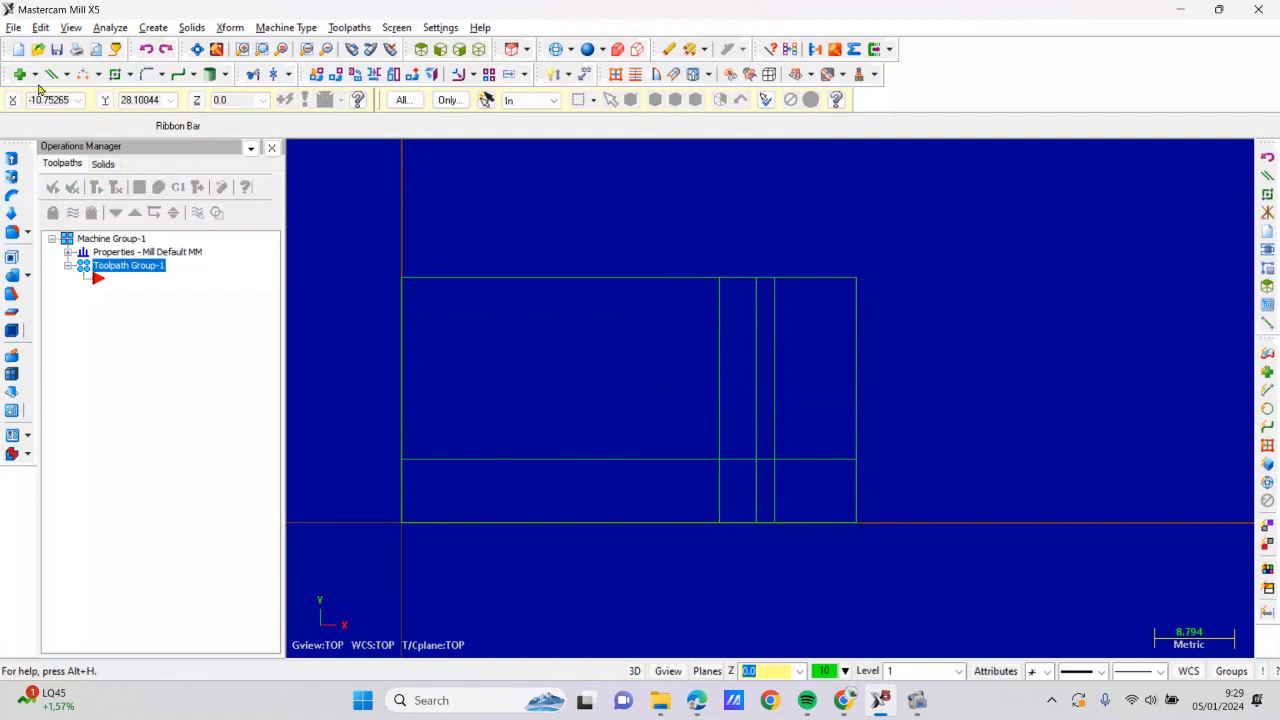
# Create a parallel line 15 mm above the inner horizontal line
pyautogui.click(50, 77)
pyautogui.click(671, 459)
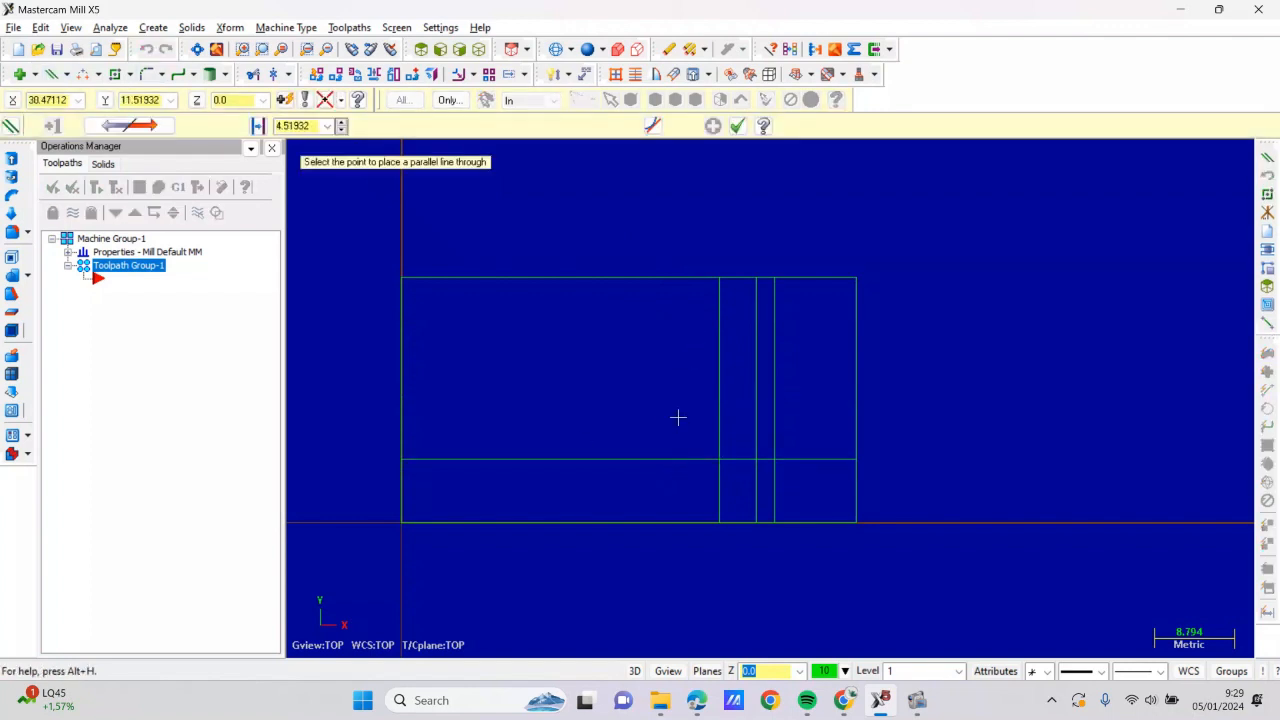
pyautogui.click(678, 417)
pyautogui.write('15')
pyautogui.press('Return')
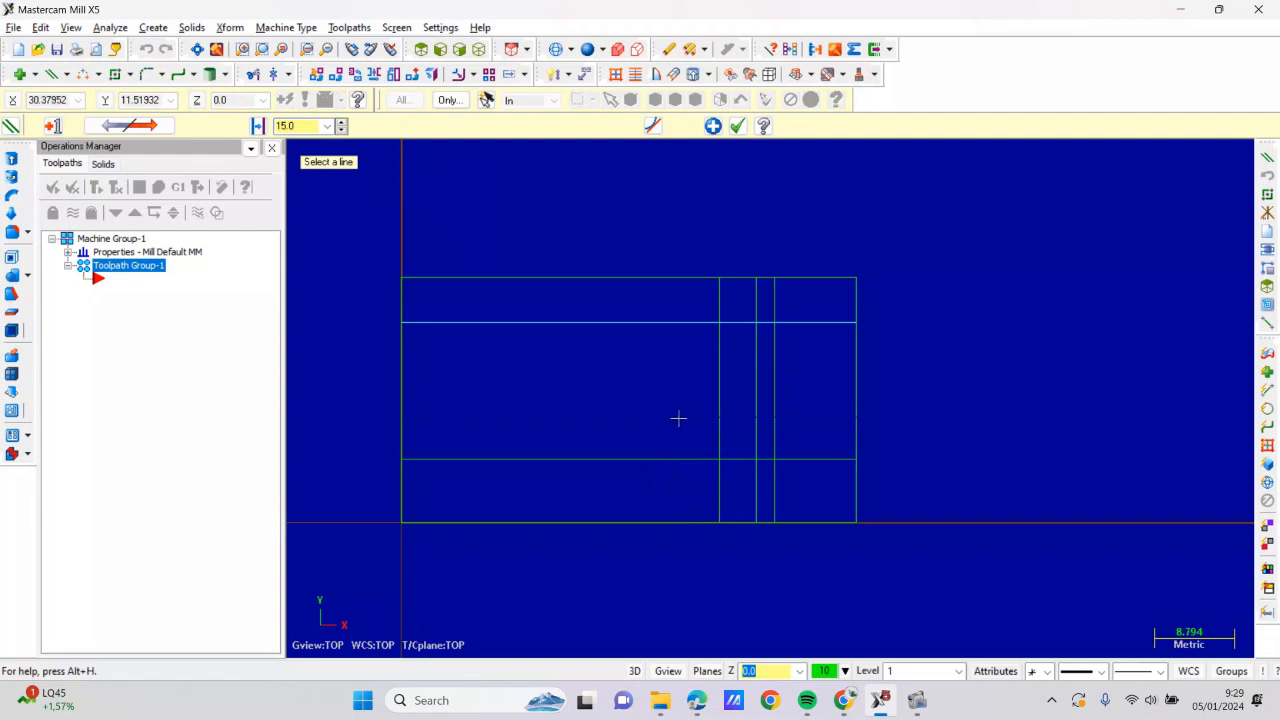
# Draw a circle of radius 7 mm centred where the leftmost inner vertical line crosses the lower inner horizontal line
pyautogui.click(98, 74)
pyautogui.click(122, 108)
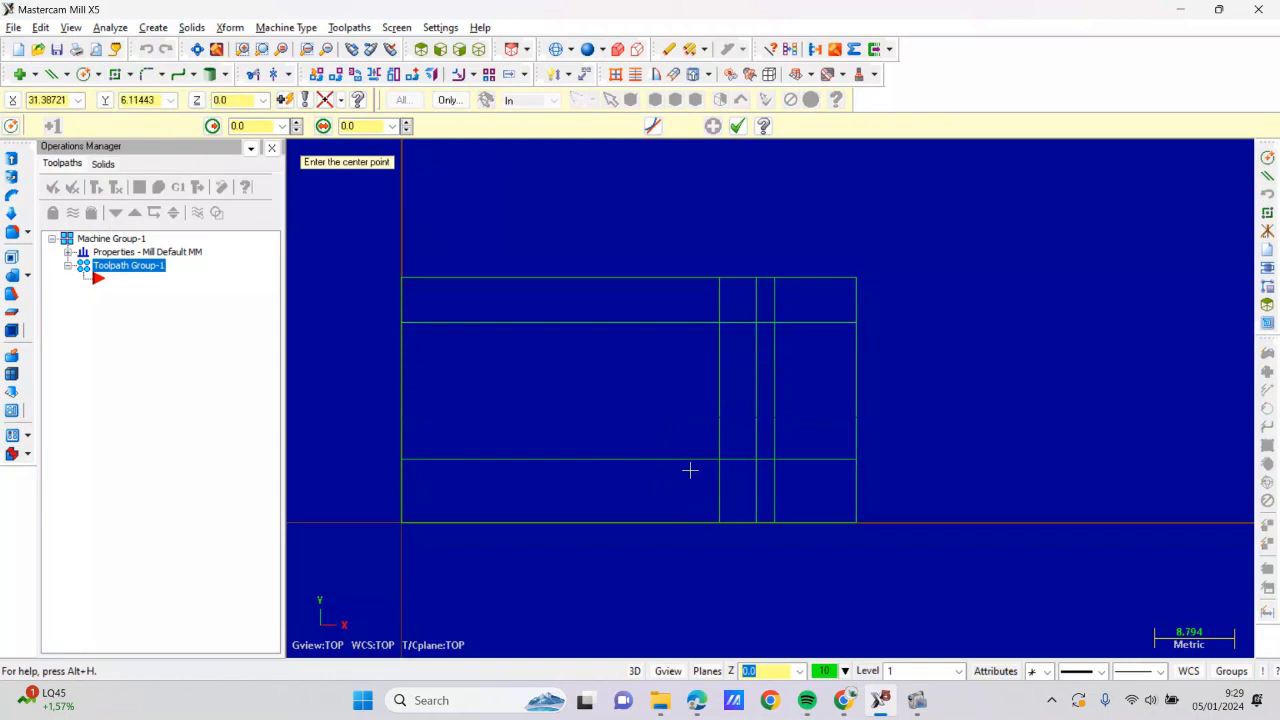
pyautogui.click(720, 459)
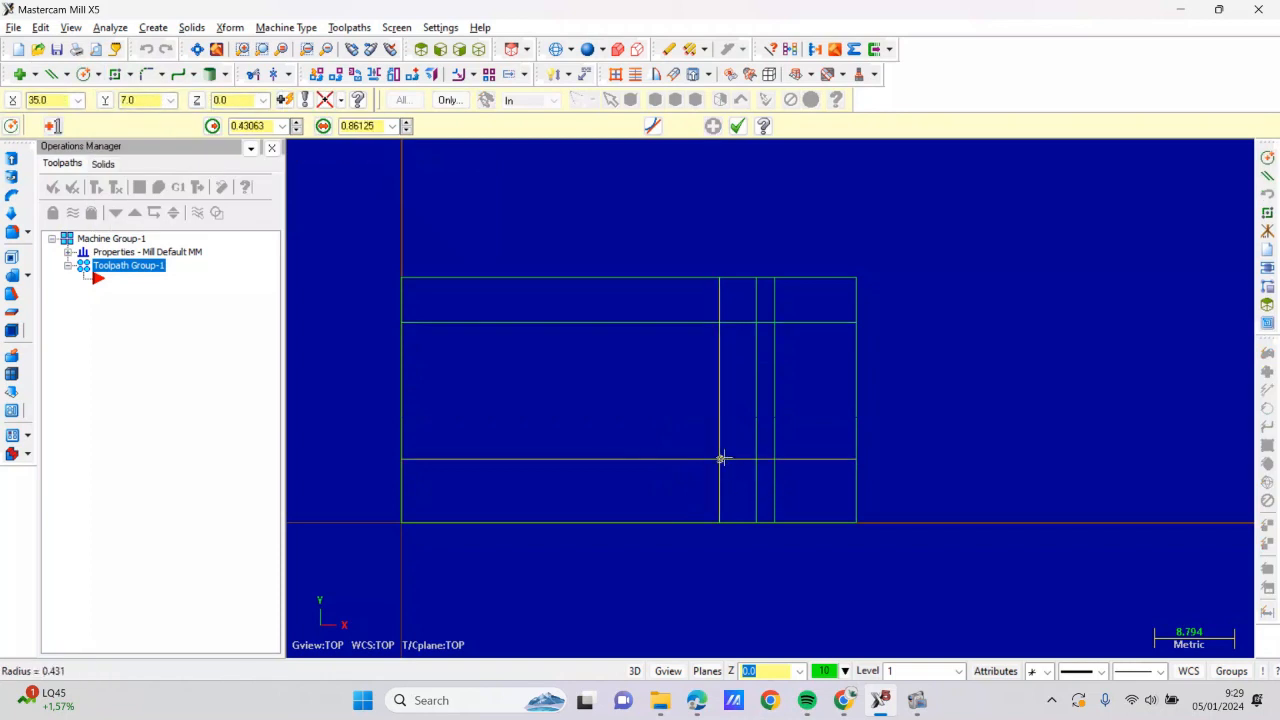
pyautogui.click(751, 410)
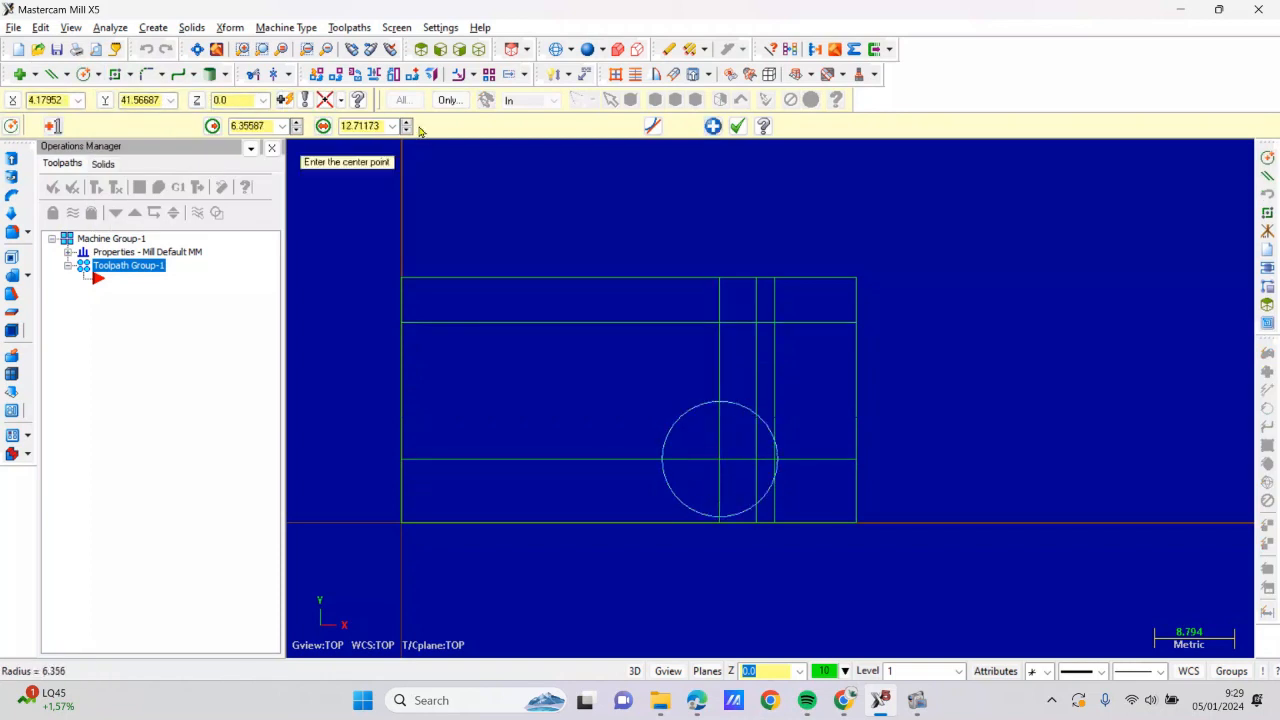
pyautogui.click(259, 125)
pyautogui.write('7')
pyautogui.press('Return')
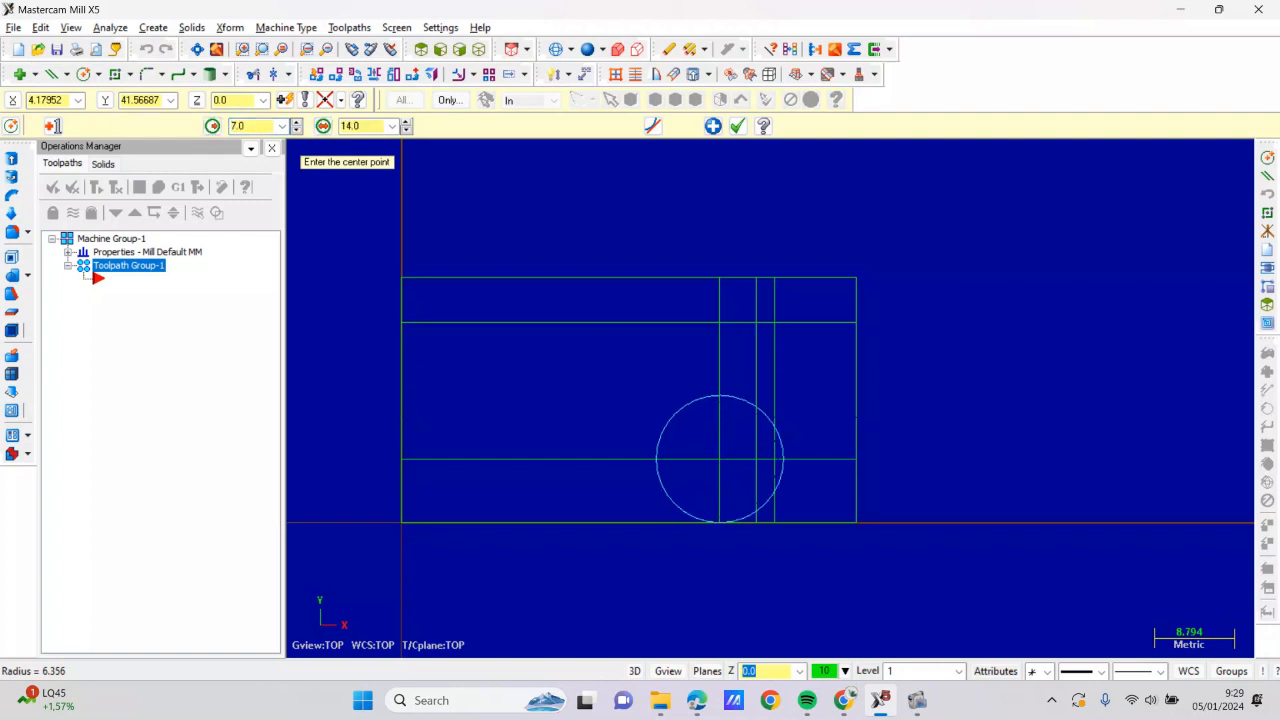
# Draw a concentric circle of radius 5 mm inside the 7 mm radius circle
pyautogui.click(720, 459)
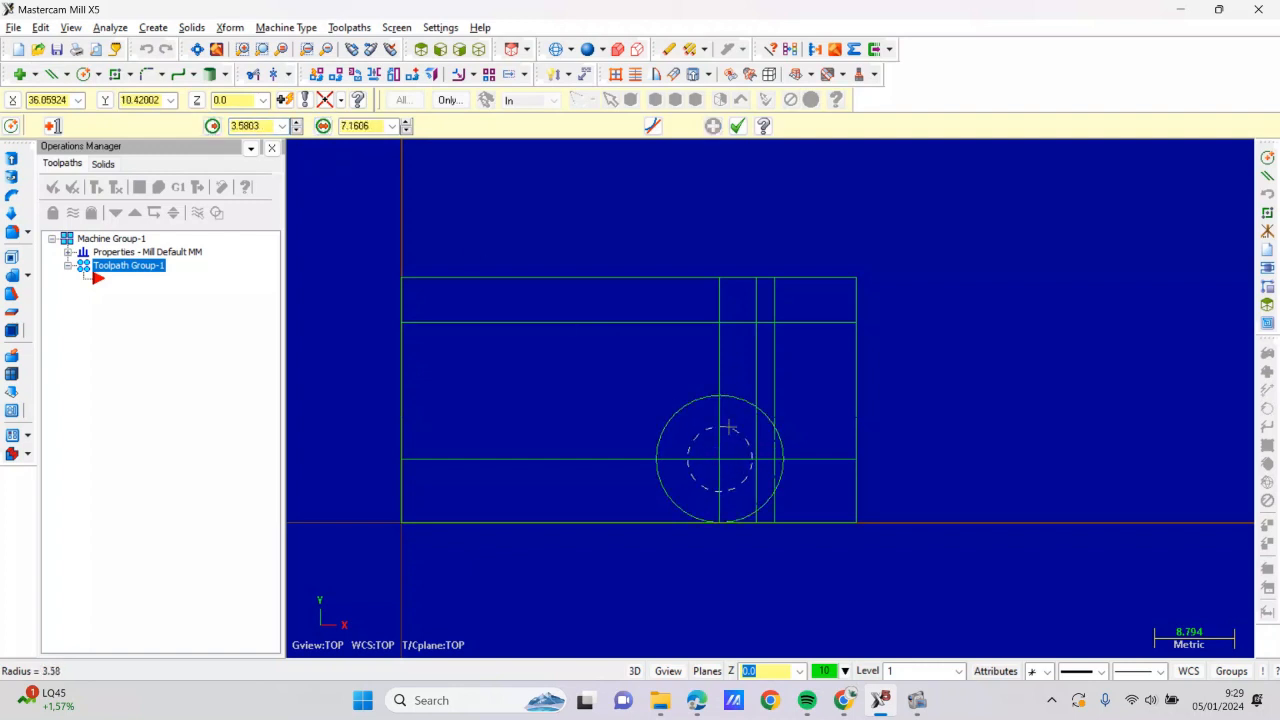
pyautogui.click(730, 428)
pyautogui.click(260, 126)
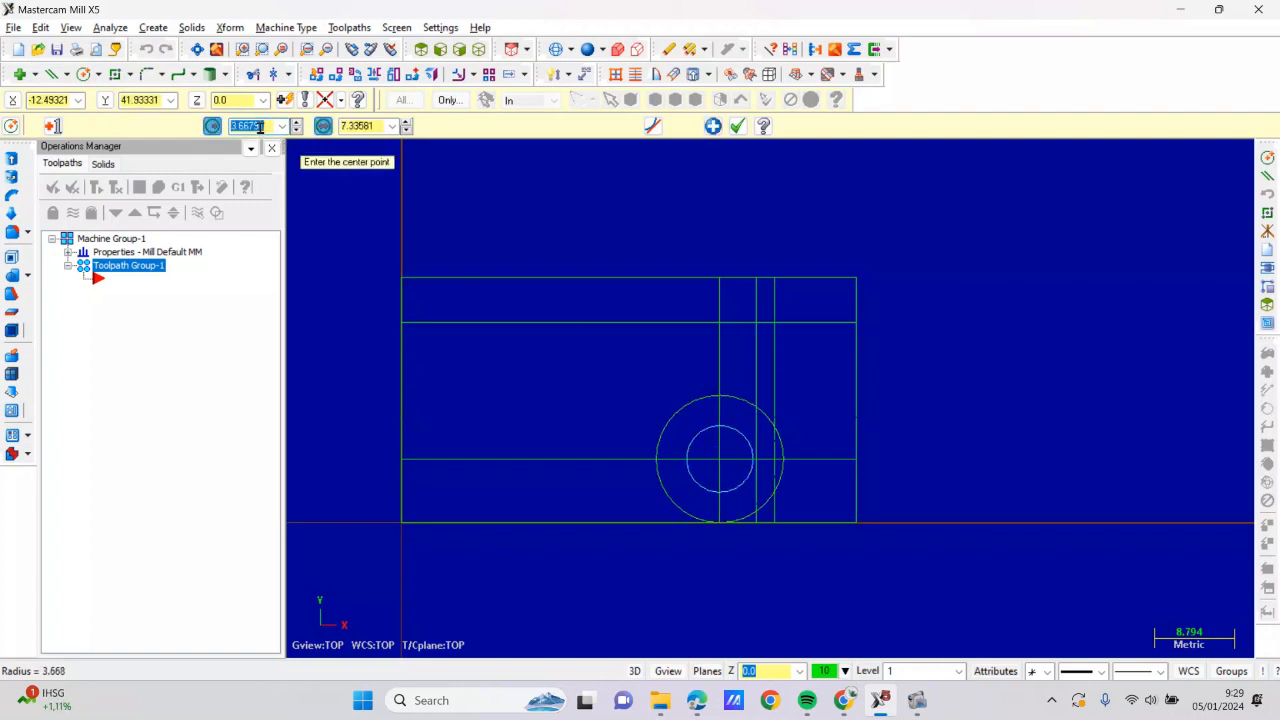
pyautogui.write('5')
pyautogui.press('Return')
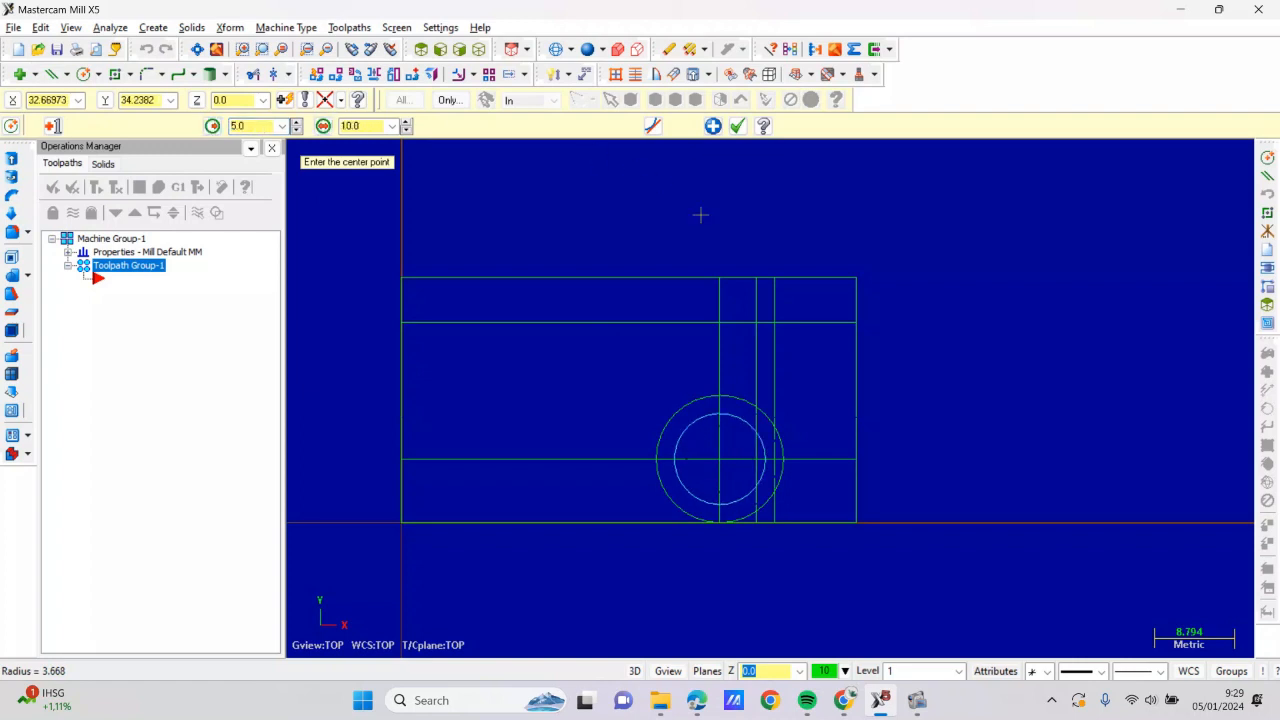
# Draw a circle of radius 4 mm centred where the leftmost inner vertical line crosses the upper inner horizontal line
pyautogui.click(721, 323)
pyautogui.click(737, 291)
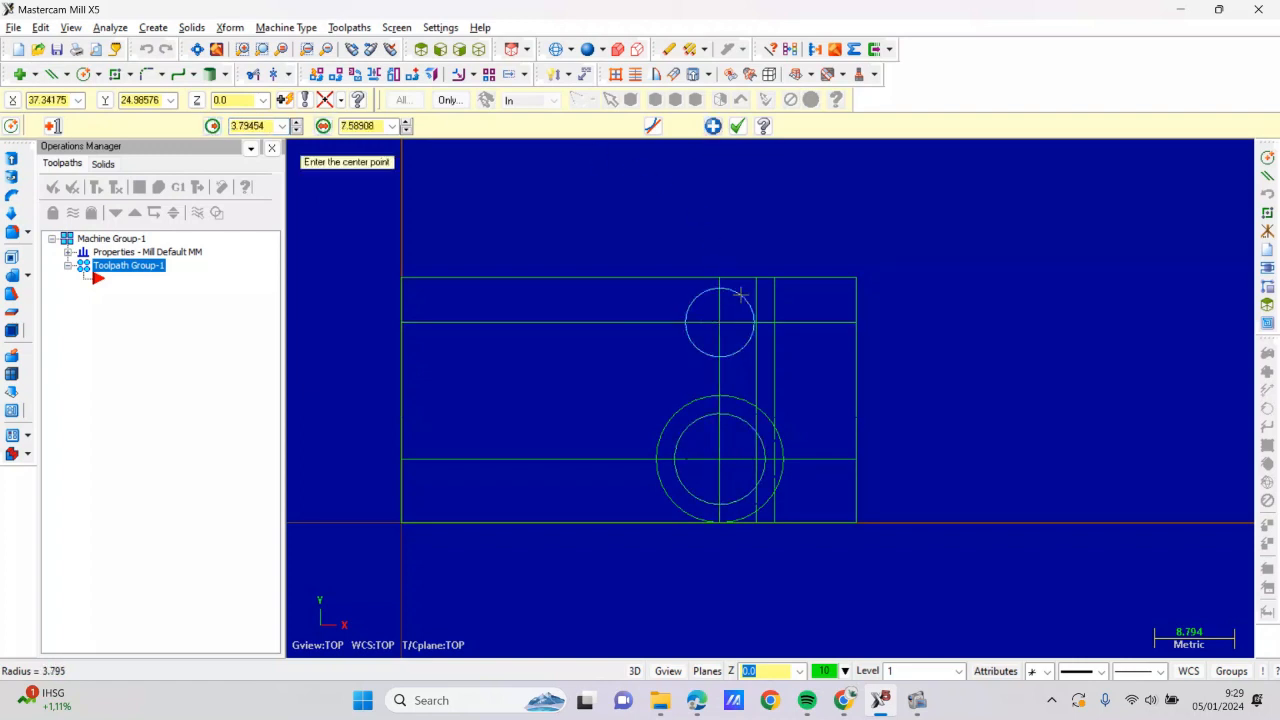
pyautogui.click(212, 126)
pyautogui.write('4')
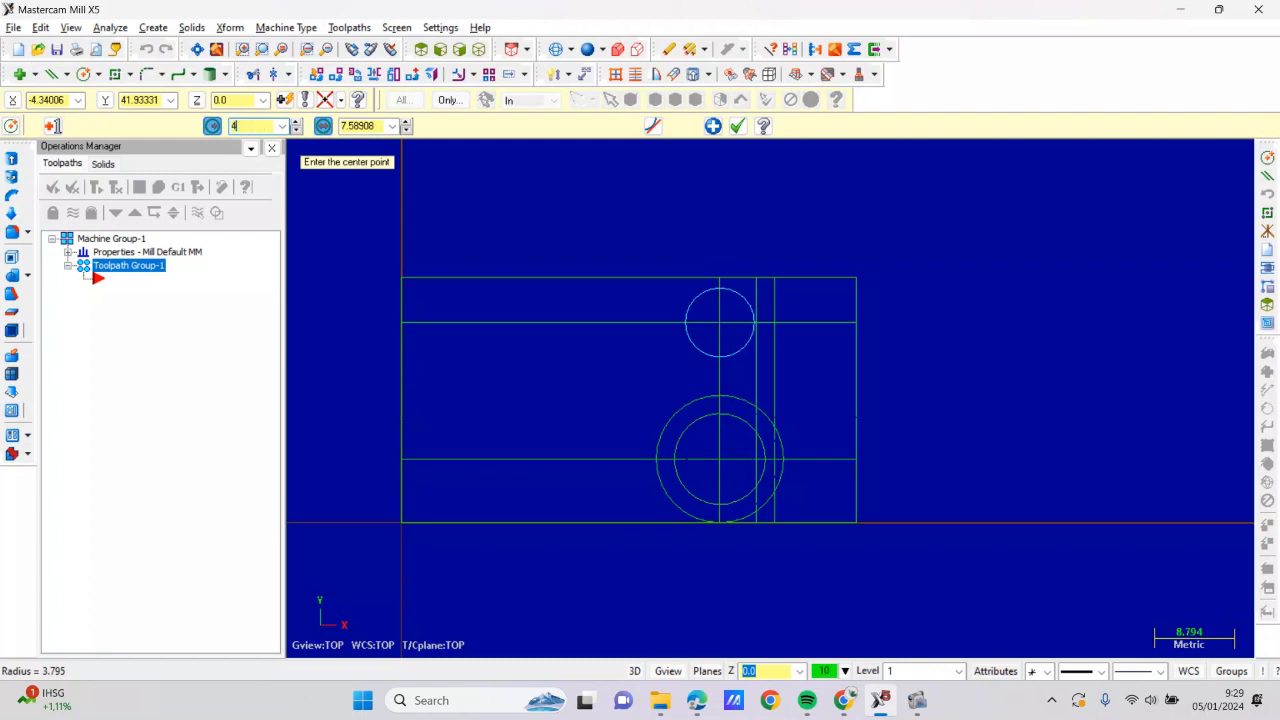
pyautogui.press('Return')
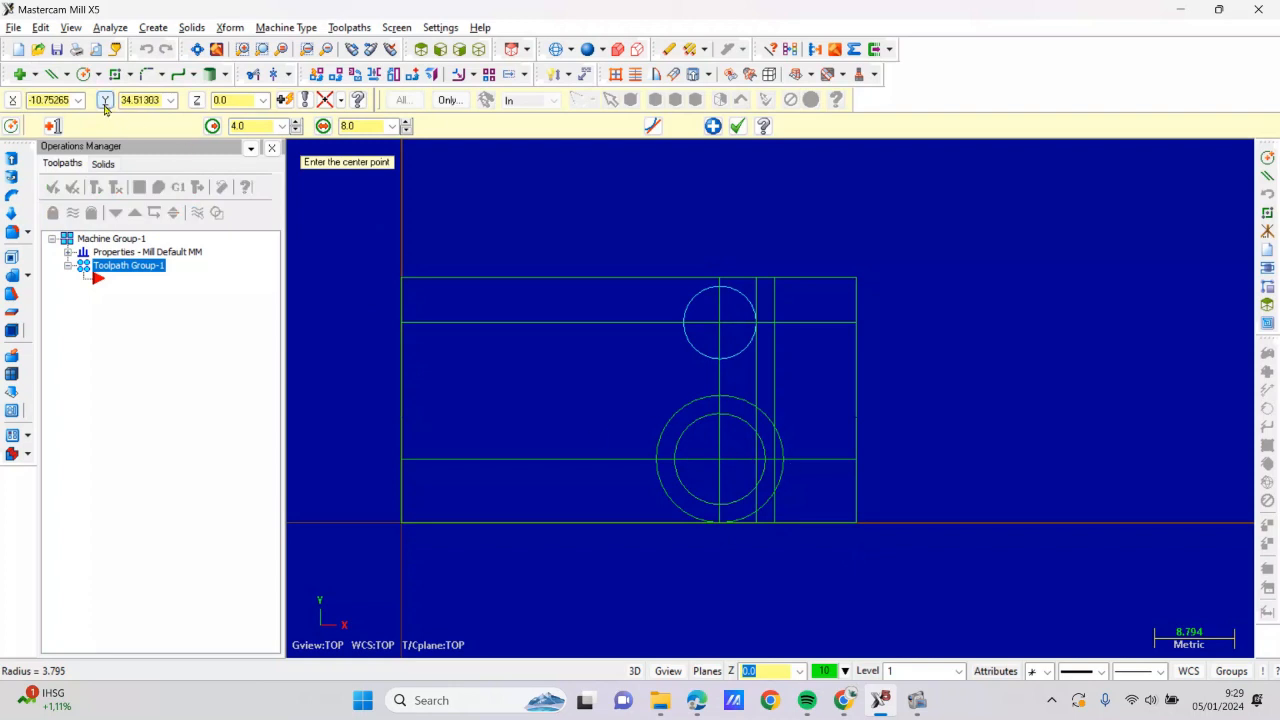
# Create a parallel line 2 mm above the rectangle's bottom edge
pyautogui.click(60, 74)
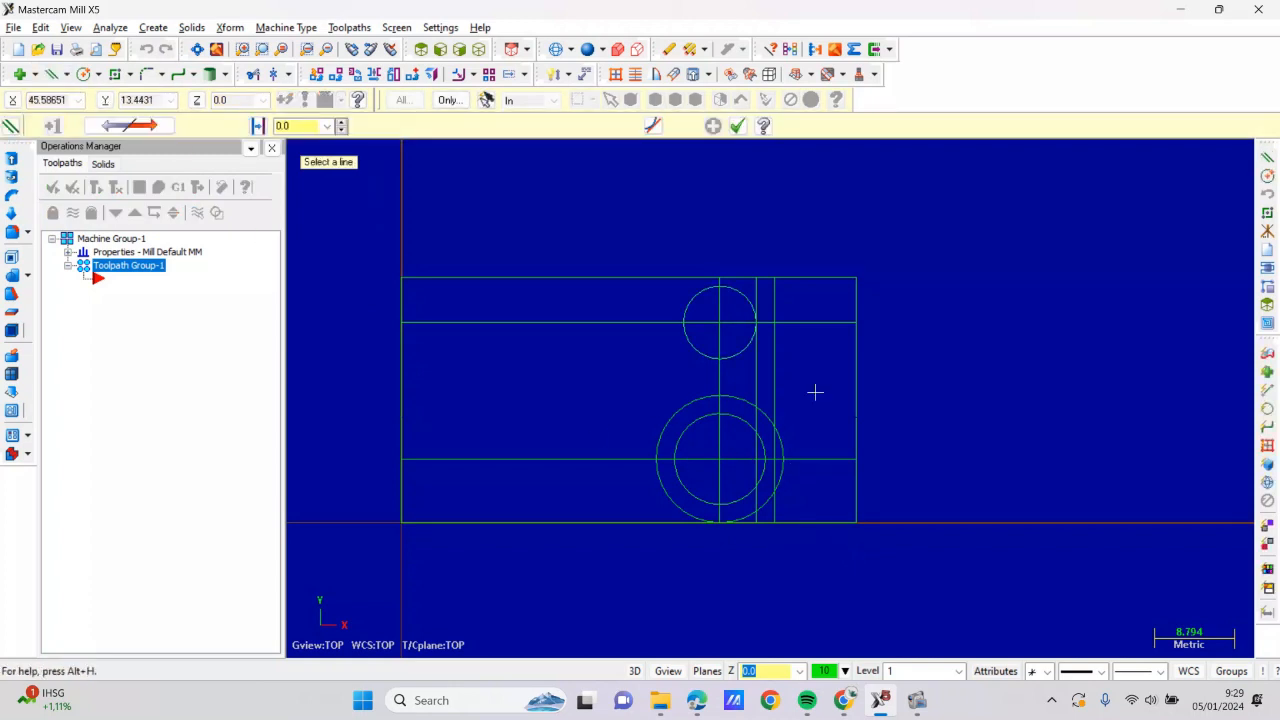
pyautogui.click(815, 514)
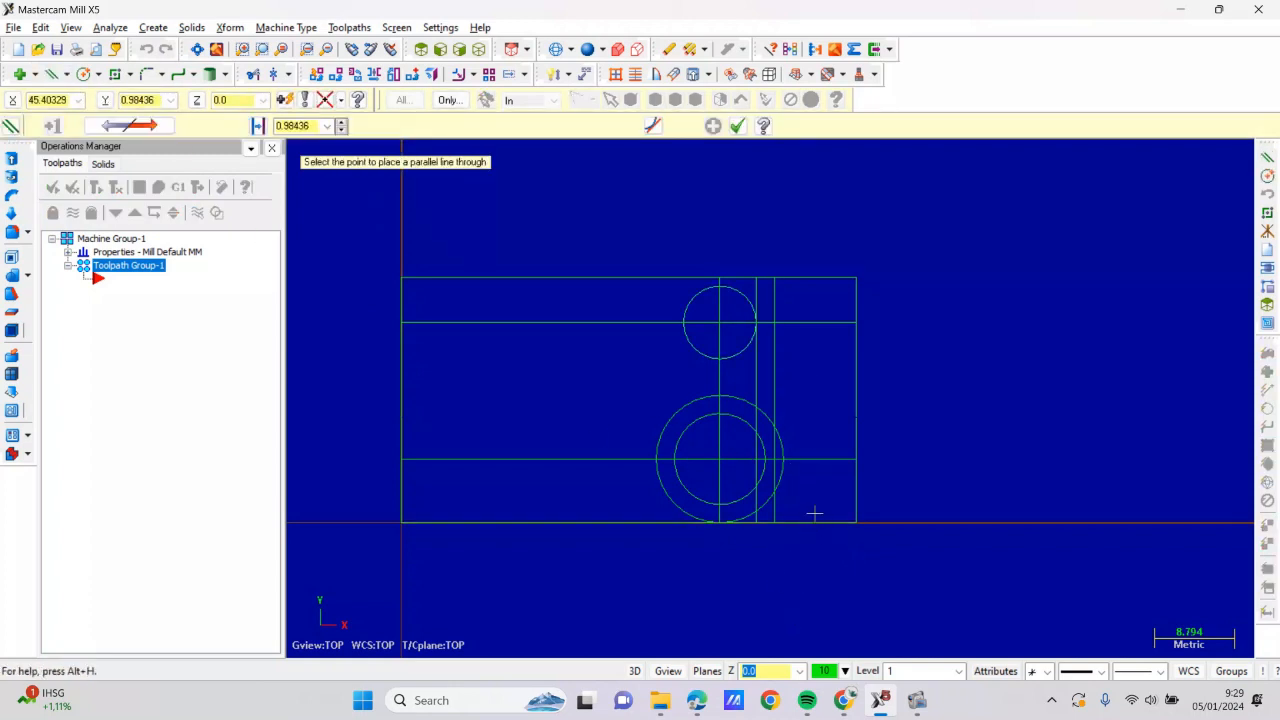
pyautogui.click(815, 514)
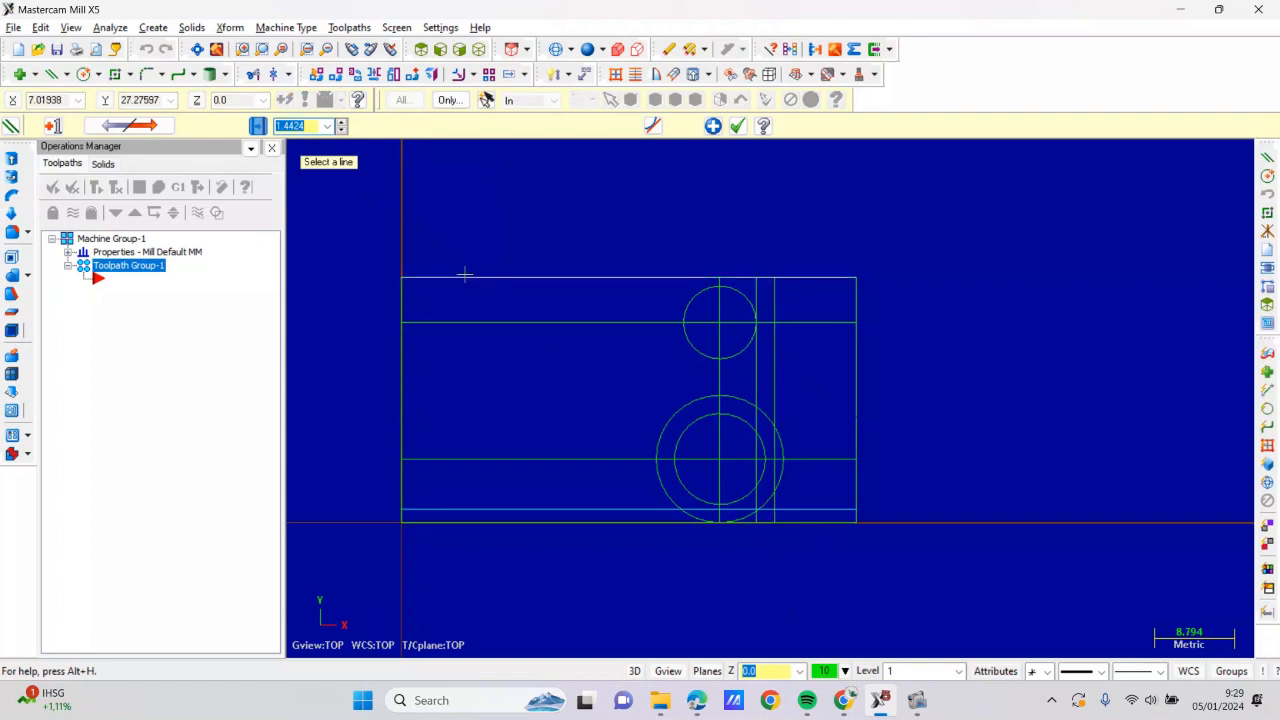
pyautogui.write('2')
pyautogui.press('Return')
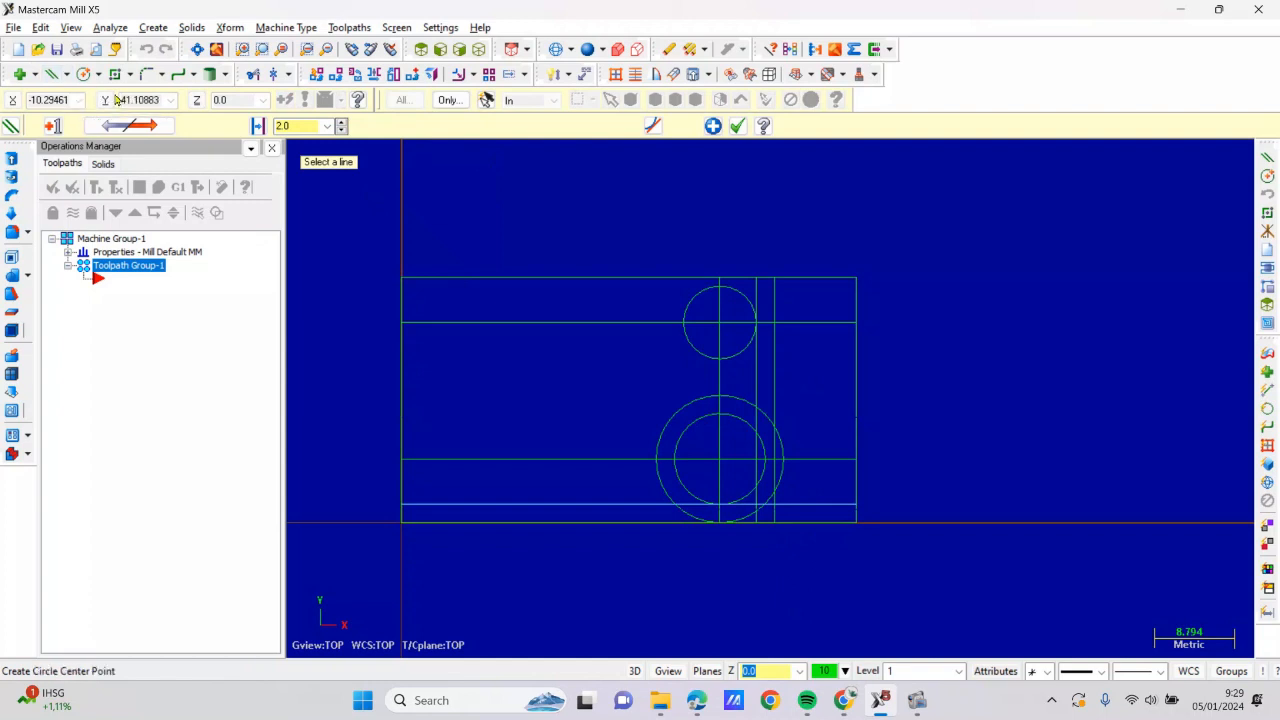
# Create a parallel line 10 mm inside the rectangle's left edge
pyautogui.scroll(1, 392, 348)
pyautogui.click(402, 352)
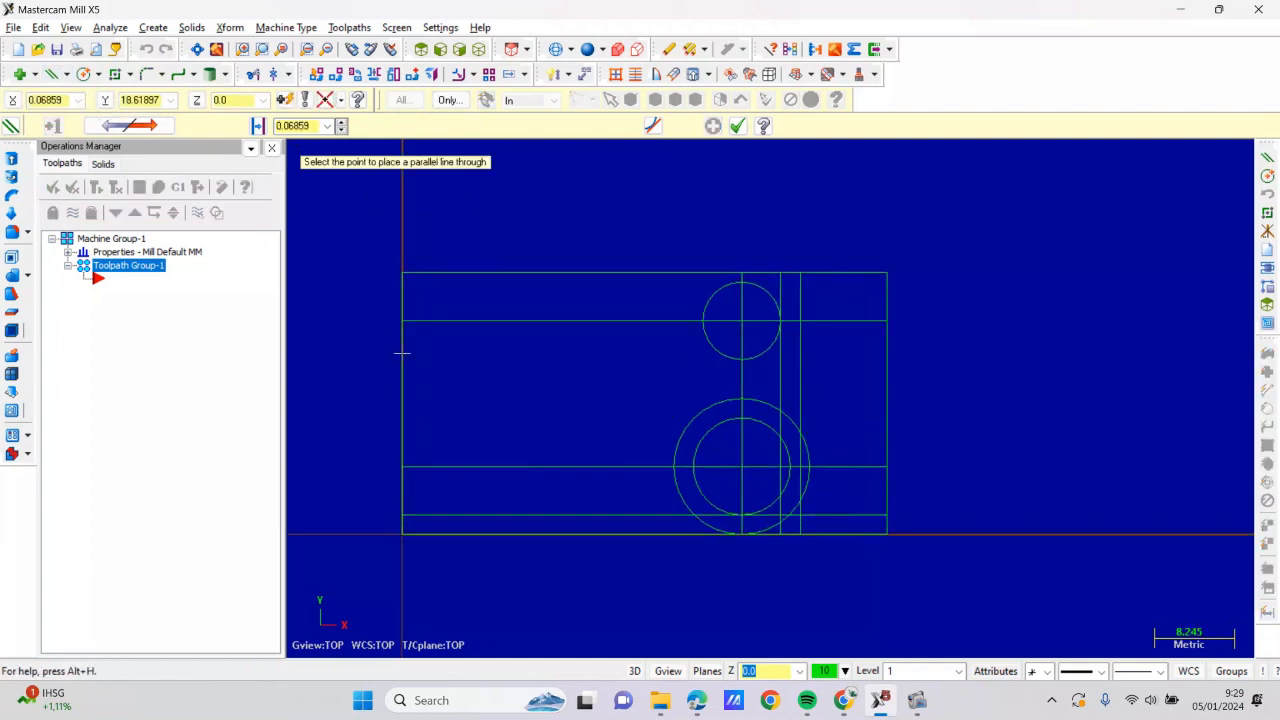
pyautogui.click(481, 345)
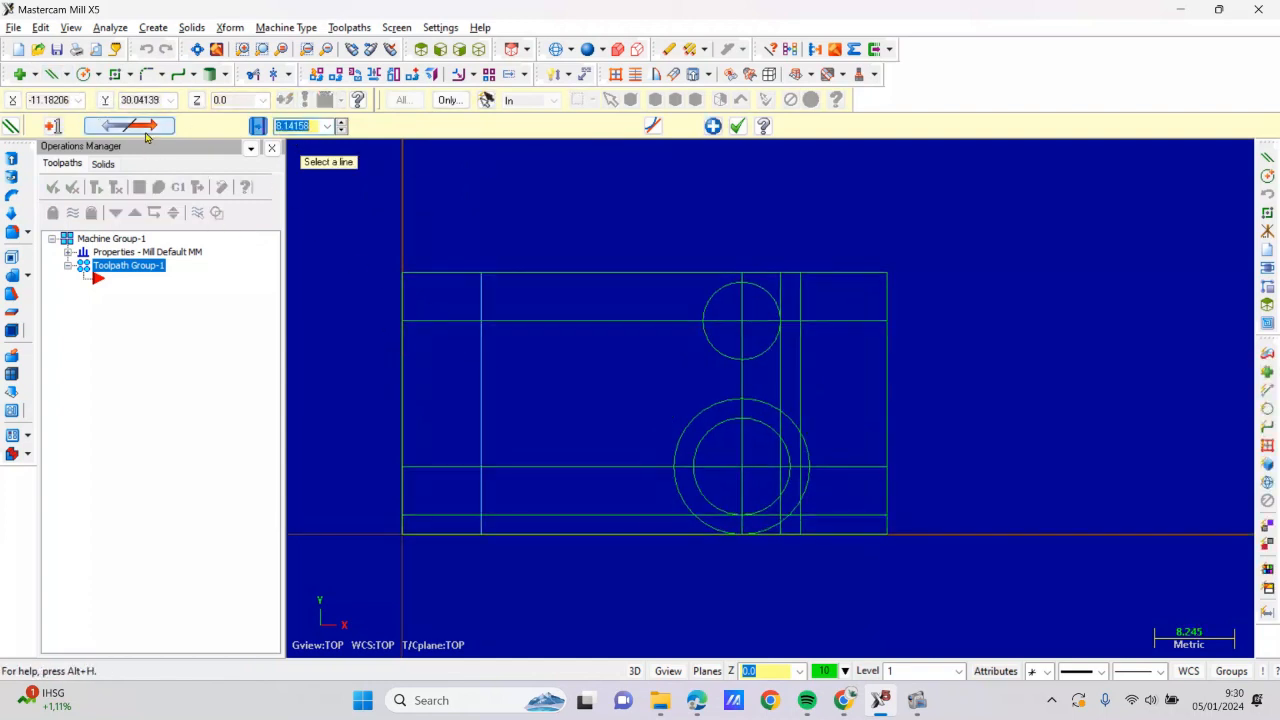
pyautogui.write('10')
pyautogui.press('Return')
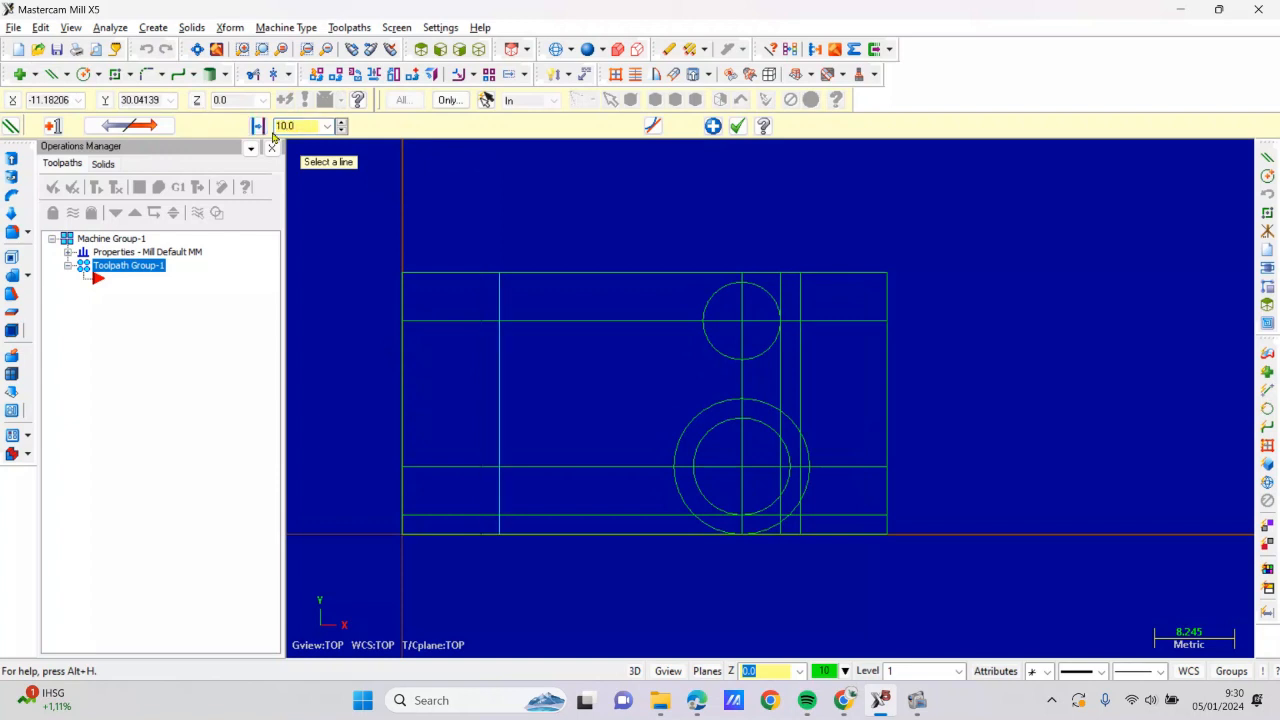
# Create a parallel line 13 mm below the rectangle's top edge
pyautogui.click(457, 275)
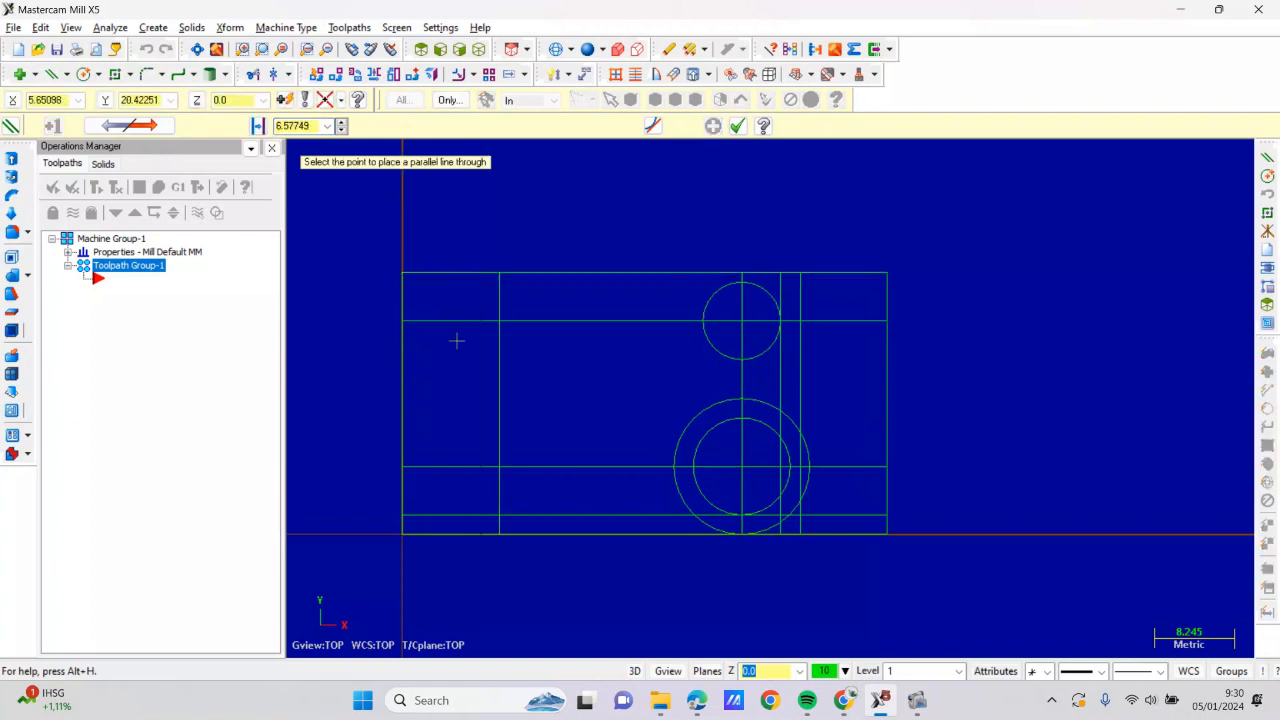
pyautogui.click(457, 348)
pyautogui.write('13')
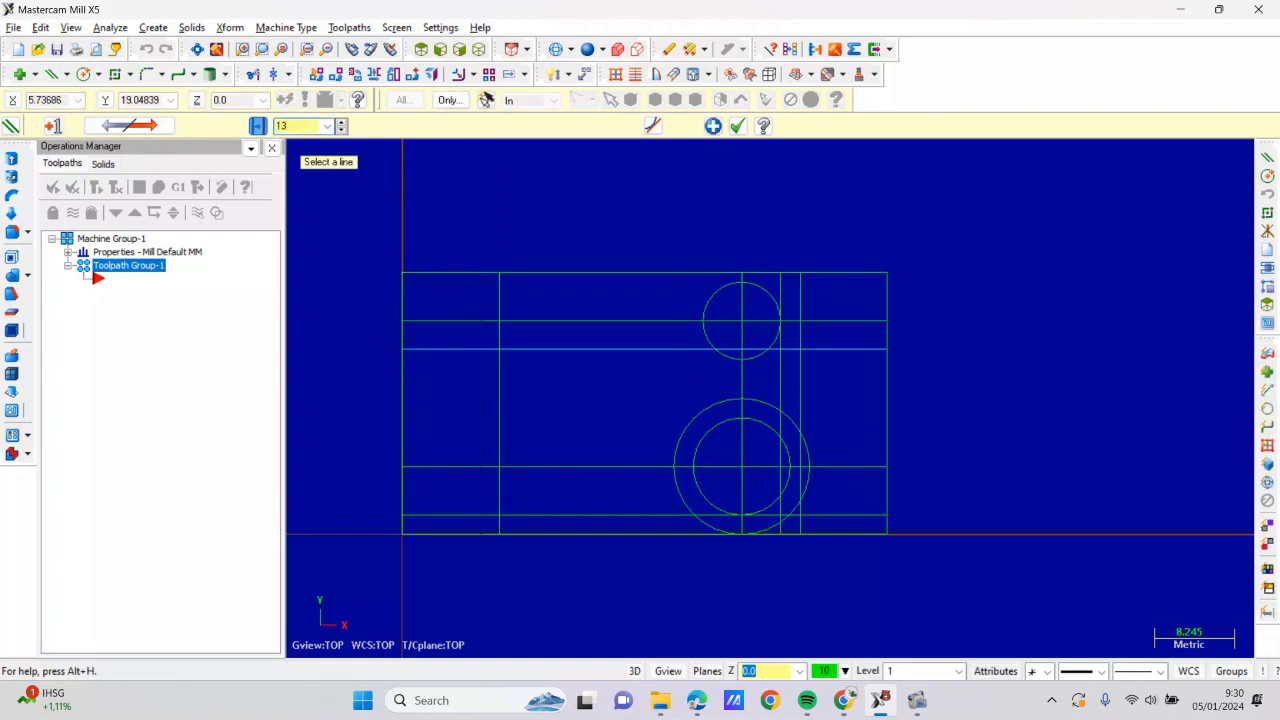
pyautogui.press('Return')
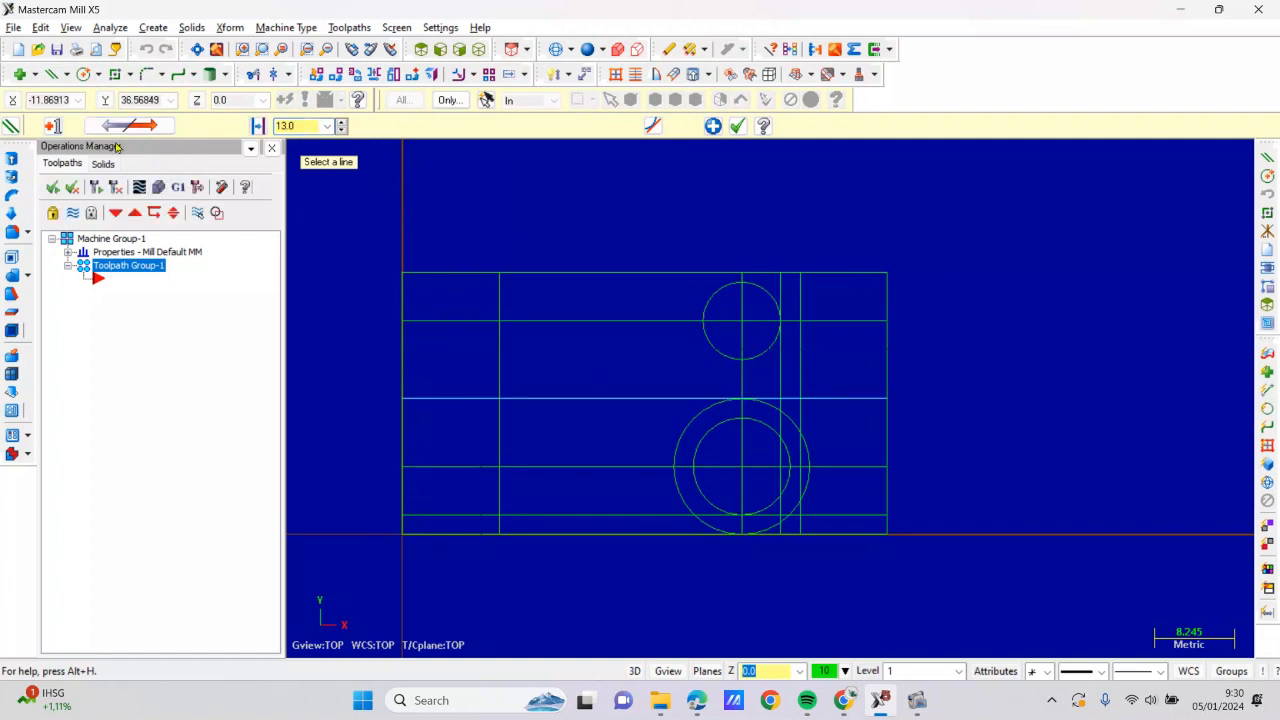
# Draw slanted lines from X41, Y22 to the right edge at Y7, and from X10, Y27 to the left end of the line 13 mm below the top
pyautogui.click(67, 74)
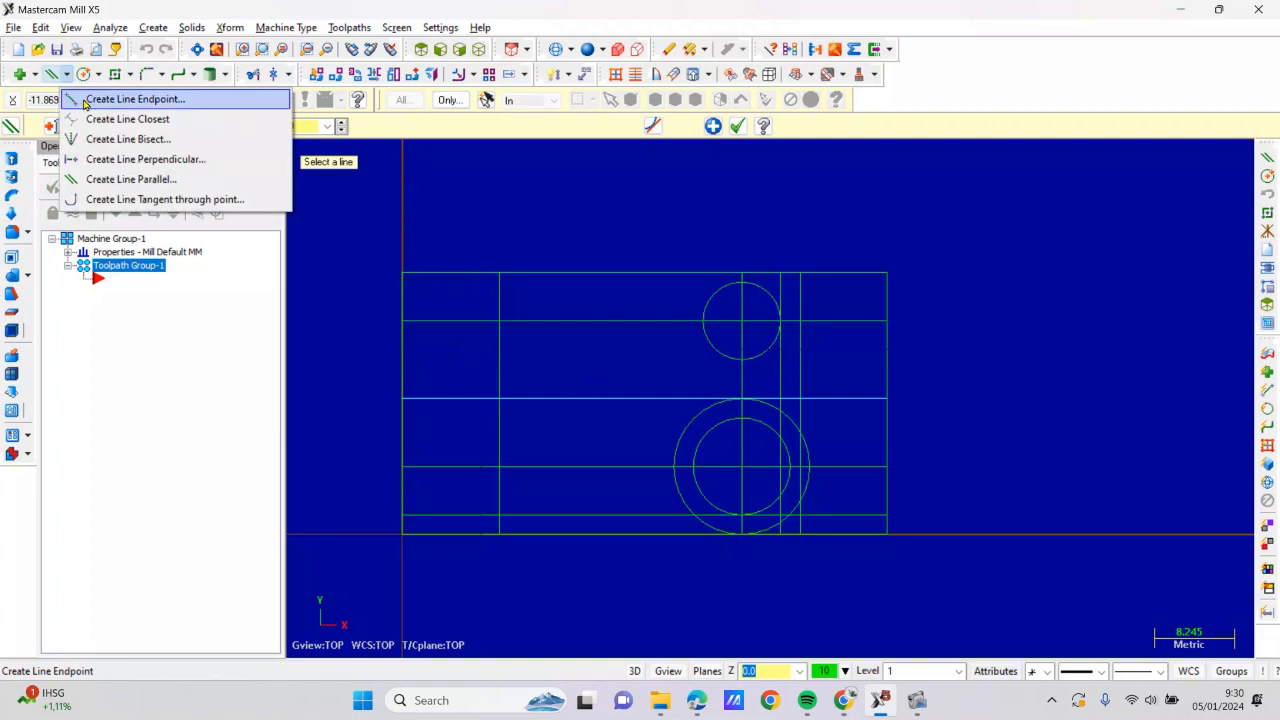
pyautogui.click(130, 97)
pyautogui.click(800, 322)
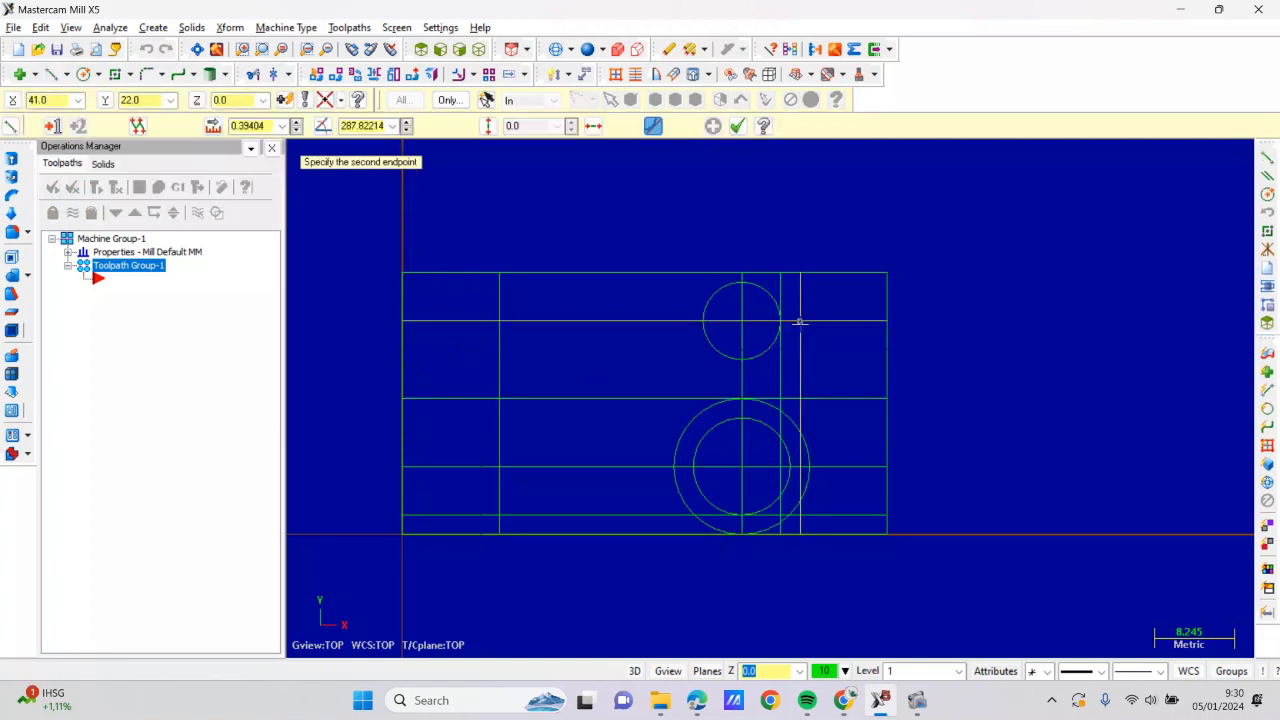
pyautogui.click(887, 467)
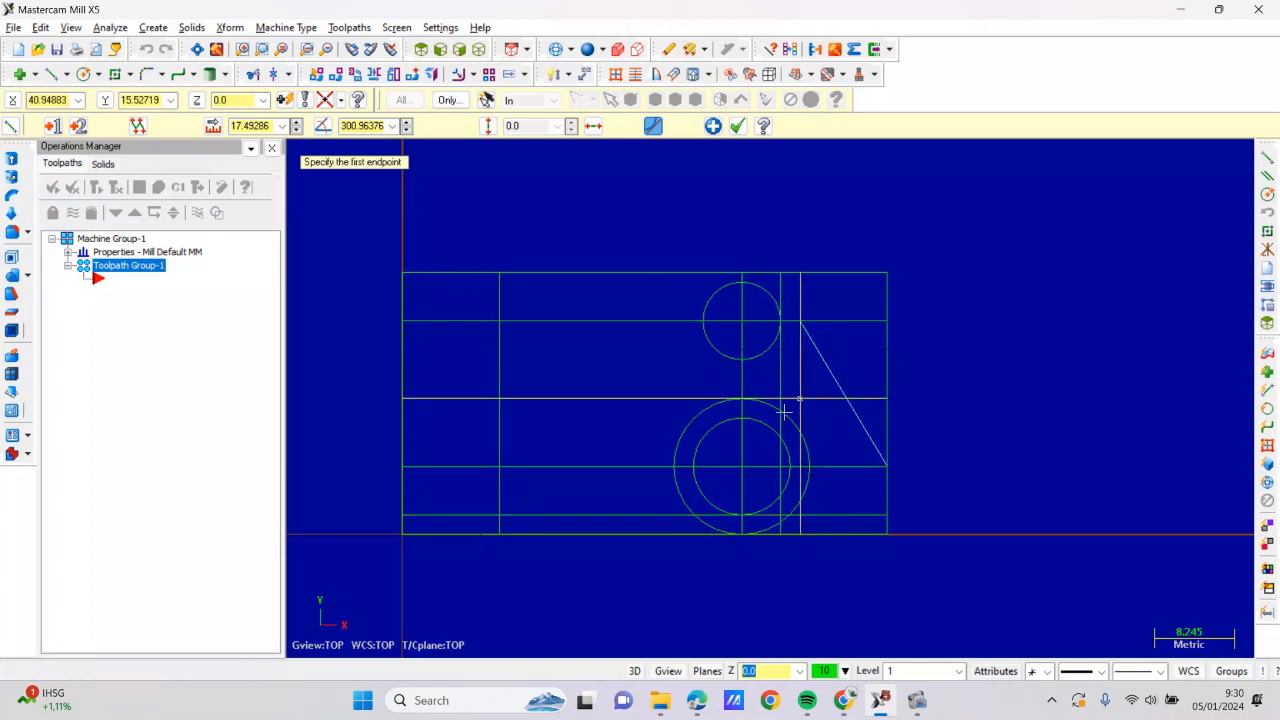
pyautogui.click(499, 272)
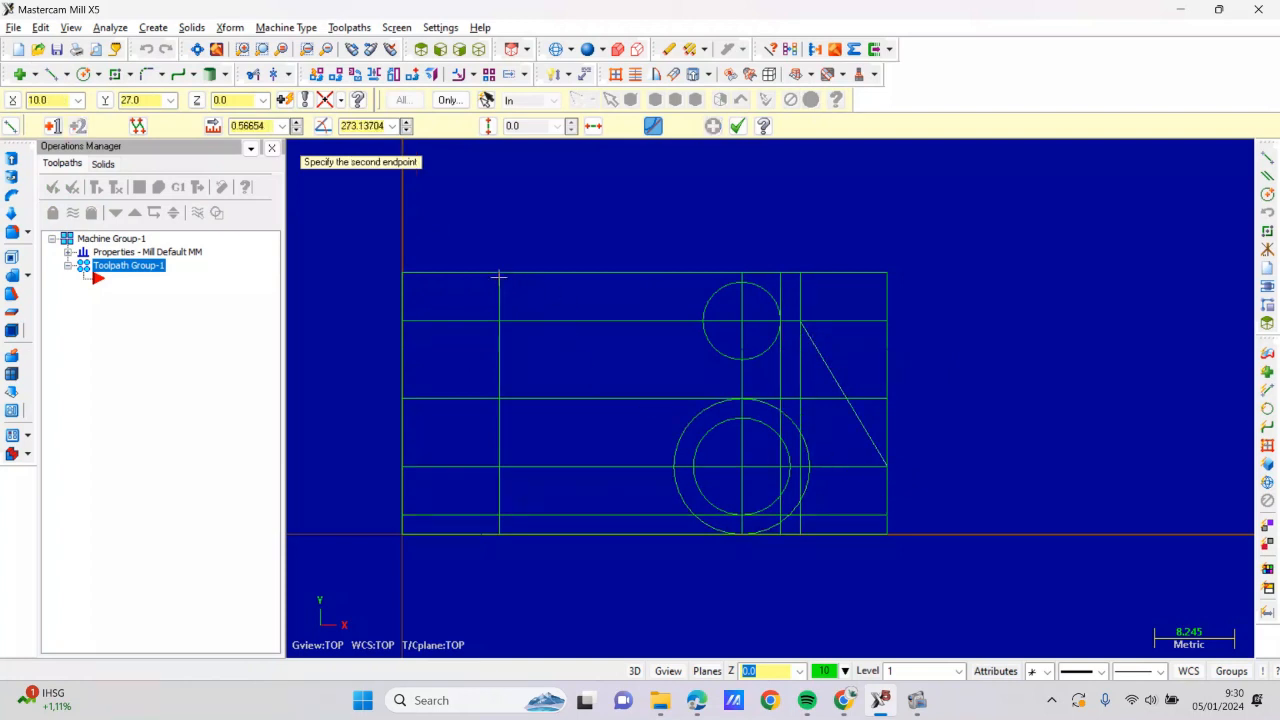
pyautogui.click(403, 399)
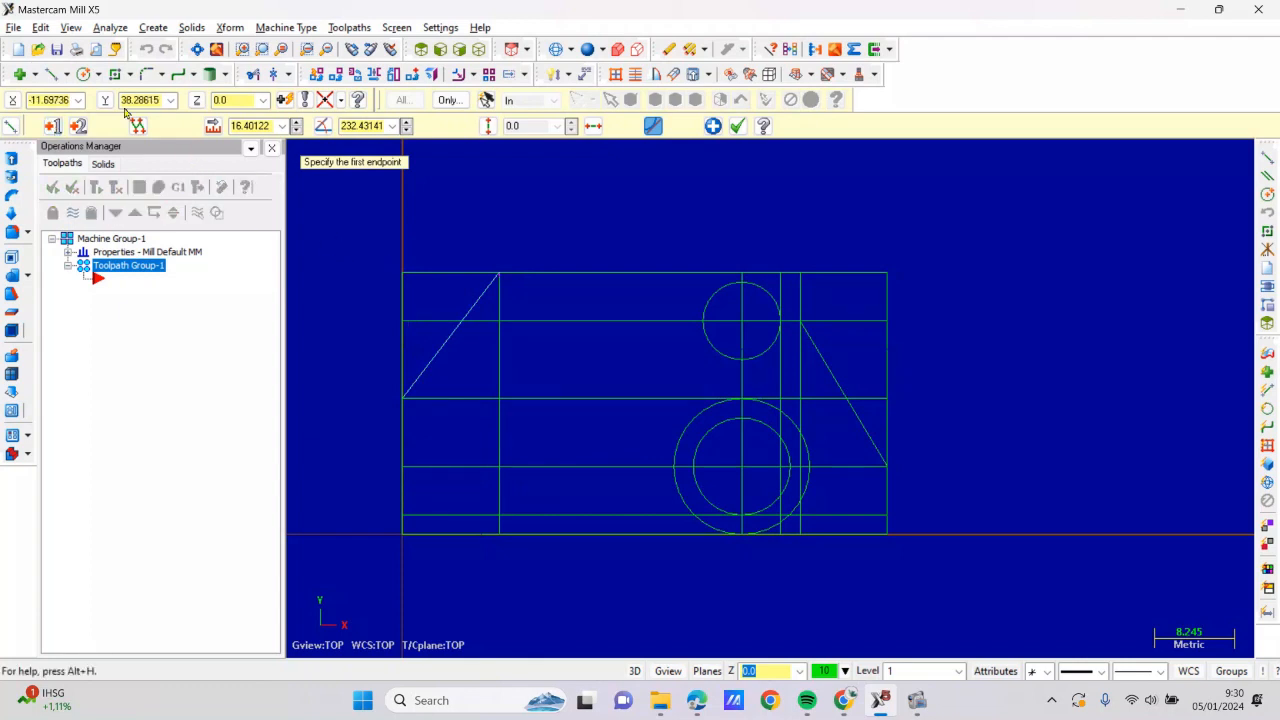
# Fillet the corner between the top edge and the rightmost inner vertical line with a 2 mm radius, using the no-trim option
pyautogui.click(148, 74)
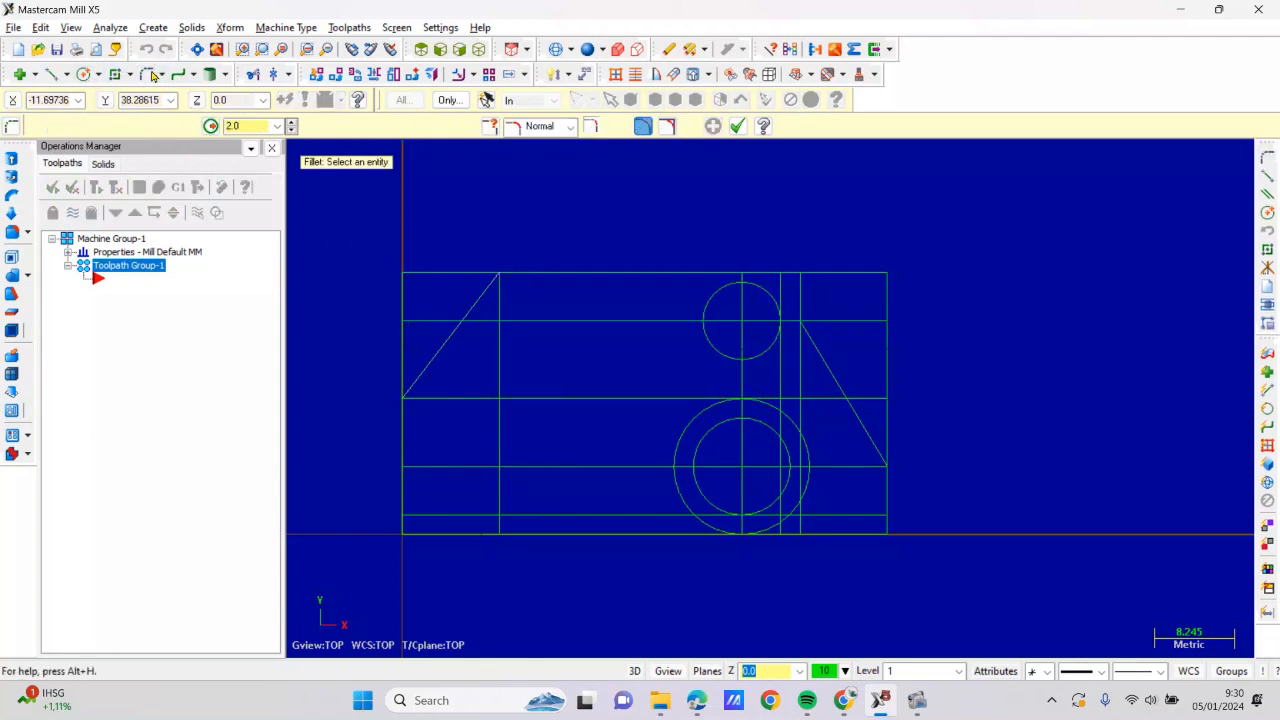
pyautogui.click(251, 125)
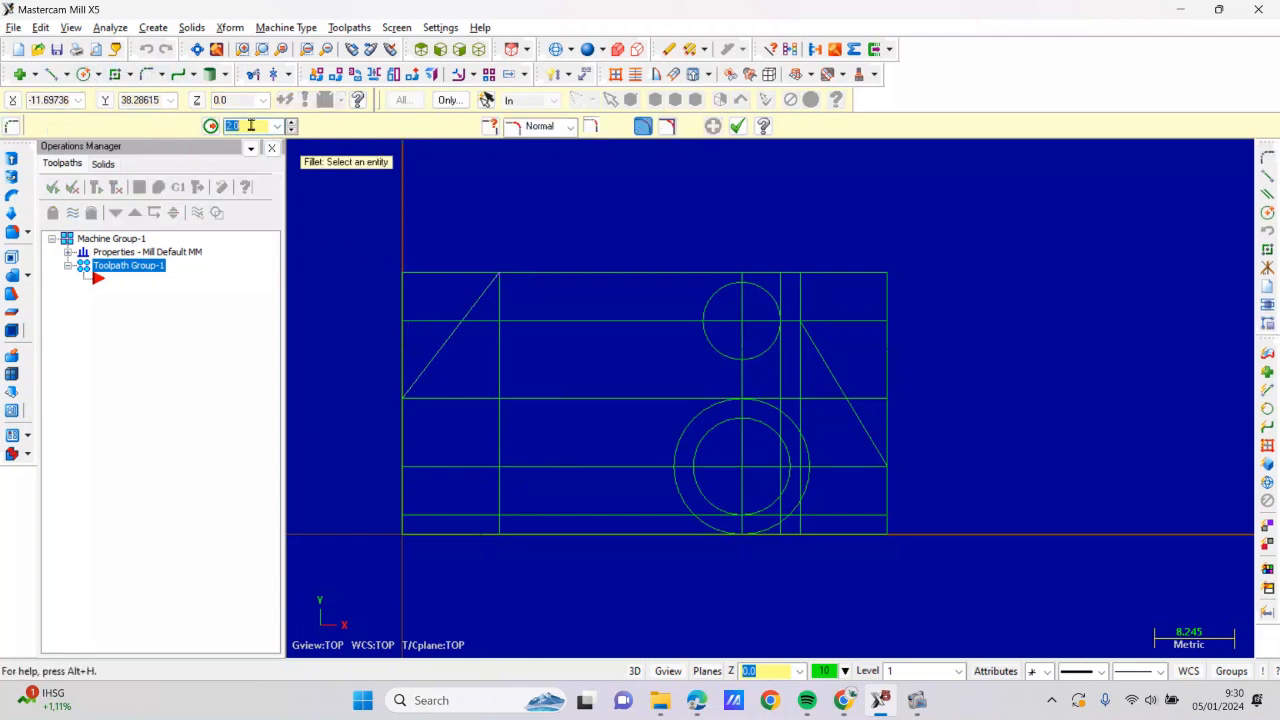
pyautogui.click(791, 273)
pyautogui.click(800, 285)
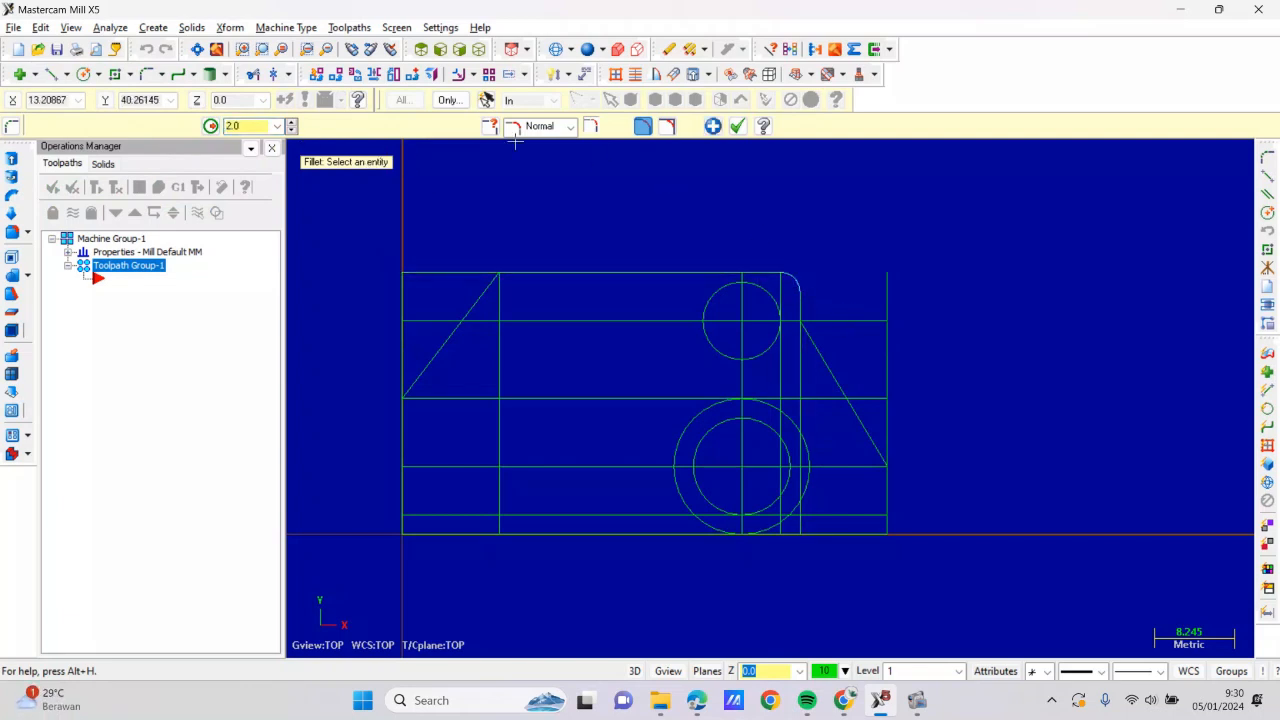
pyautogui.click(667, 125)
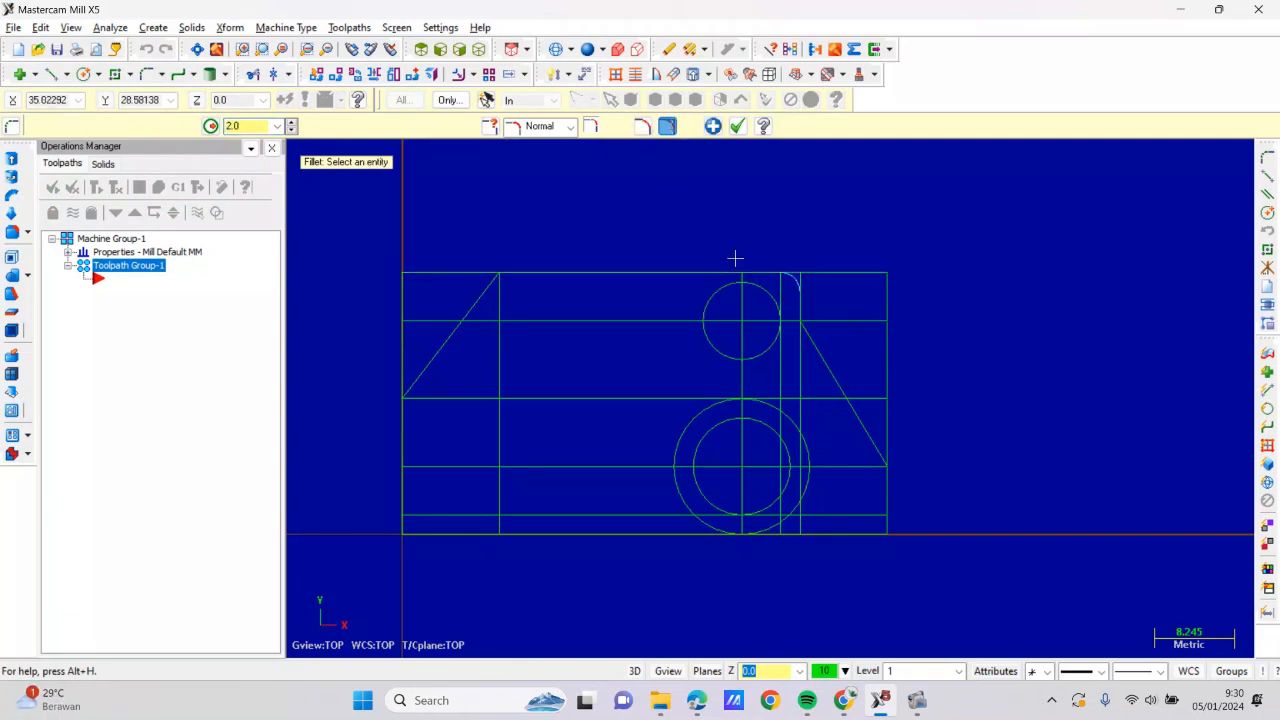
# Set the fillet radius to 5 mm and fillet the right edge with the horizontal line 2 mm above the bottom edge
pyautogui.click(247, 128)
pyautogui.write('5')
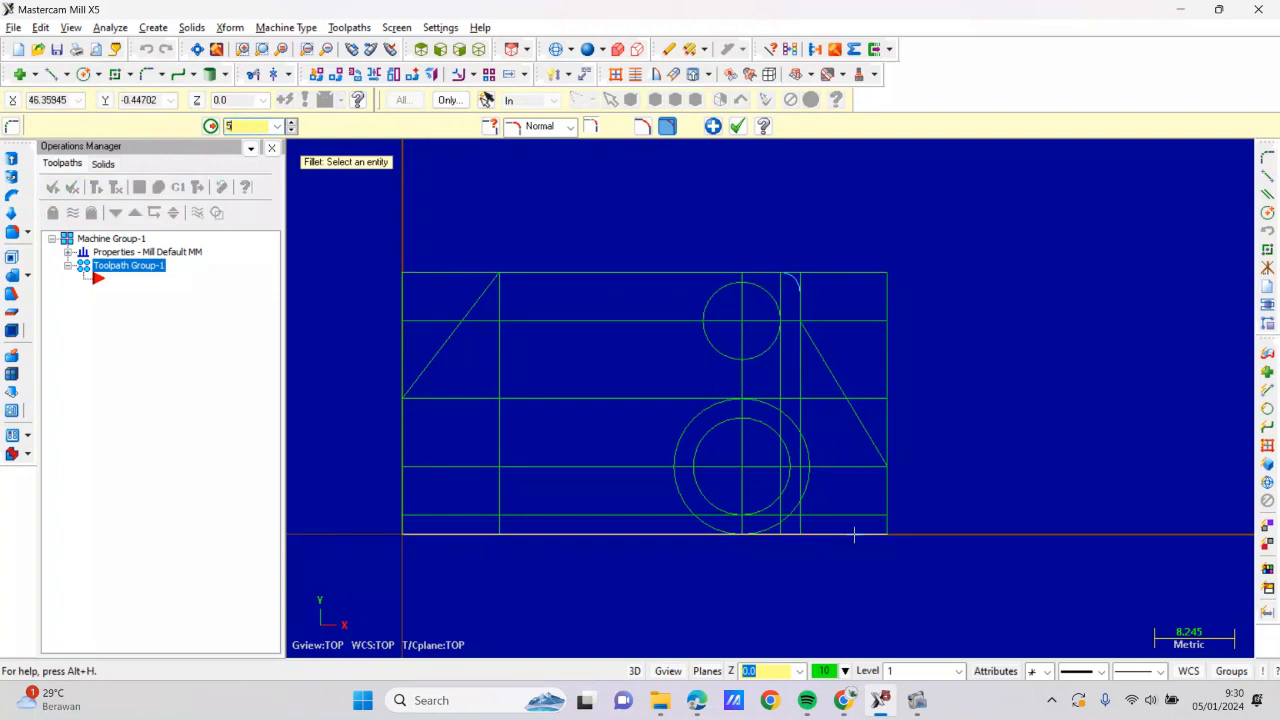
pyautogui.click(886, 494)
pyautogui.click(849, 514)
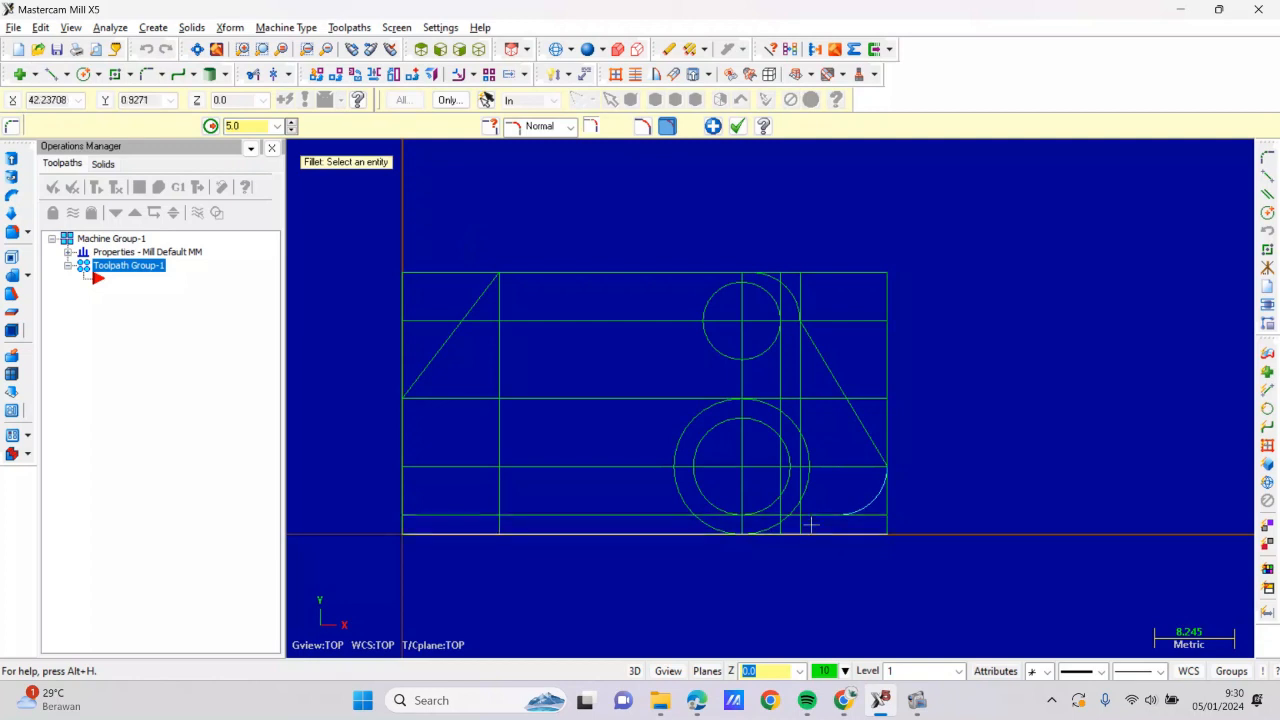
# Add a 5 mm fillet between the horizontal line 2 mm above the bottom edge and the 7 mm radius circle
pyautogui.scroll(3, 810, 524)
pyautogui.scroll(1, 810, 524)
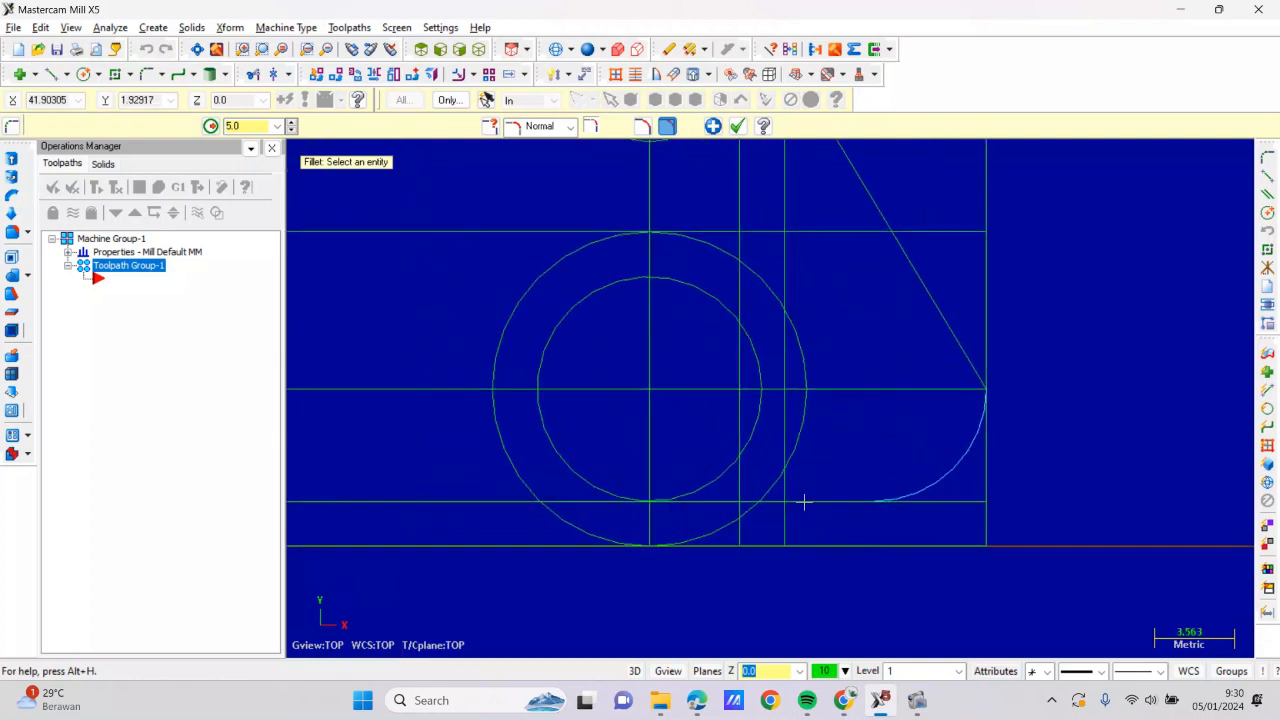
pyautogui.click(800, 502)
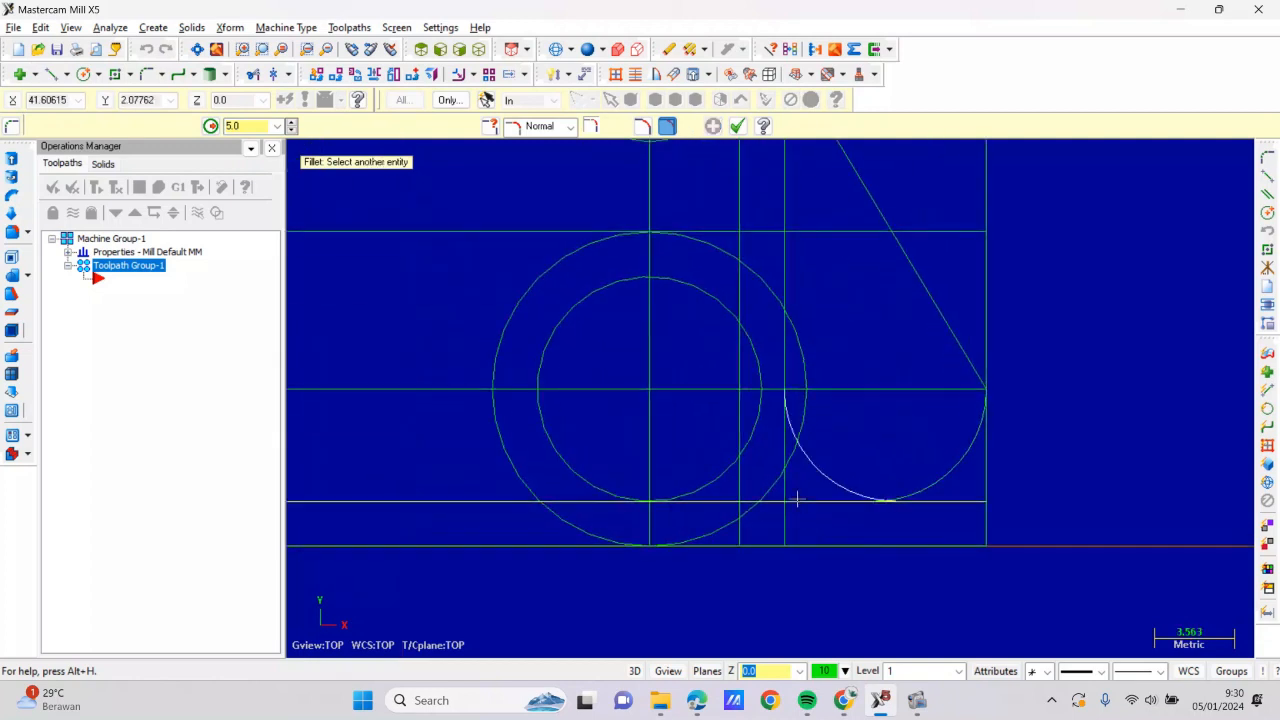
pyautogui.click(745, 510)
pyautogui.scroll(-3, 806, 555)
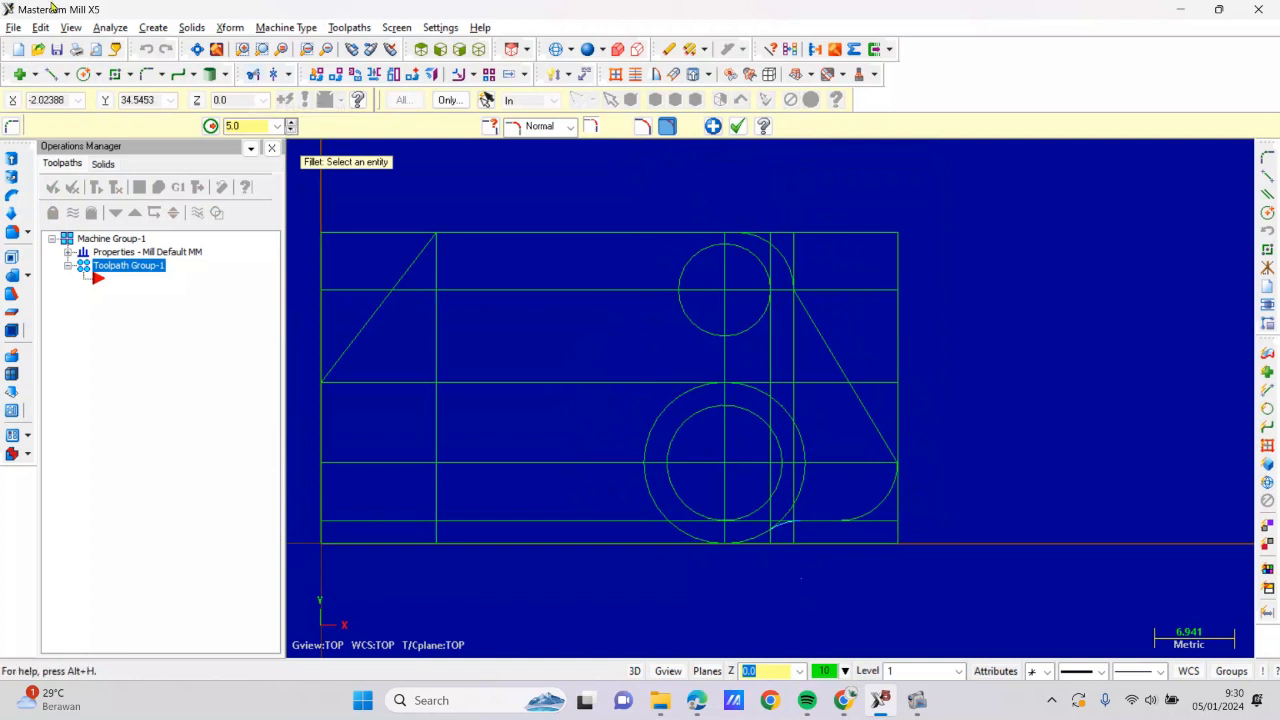
# Try to create a parallel line 7 mm below the middle inner horizontal line
pyautogui.click(66, 74)
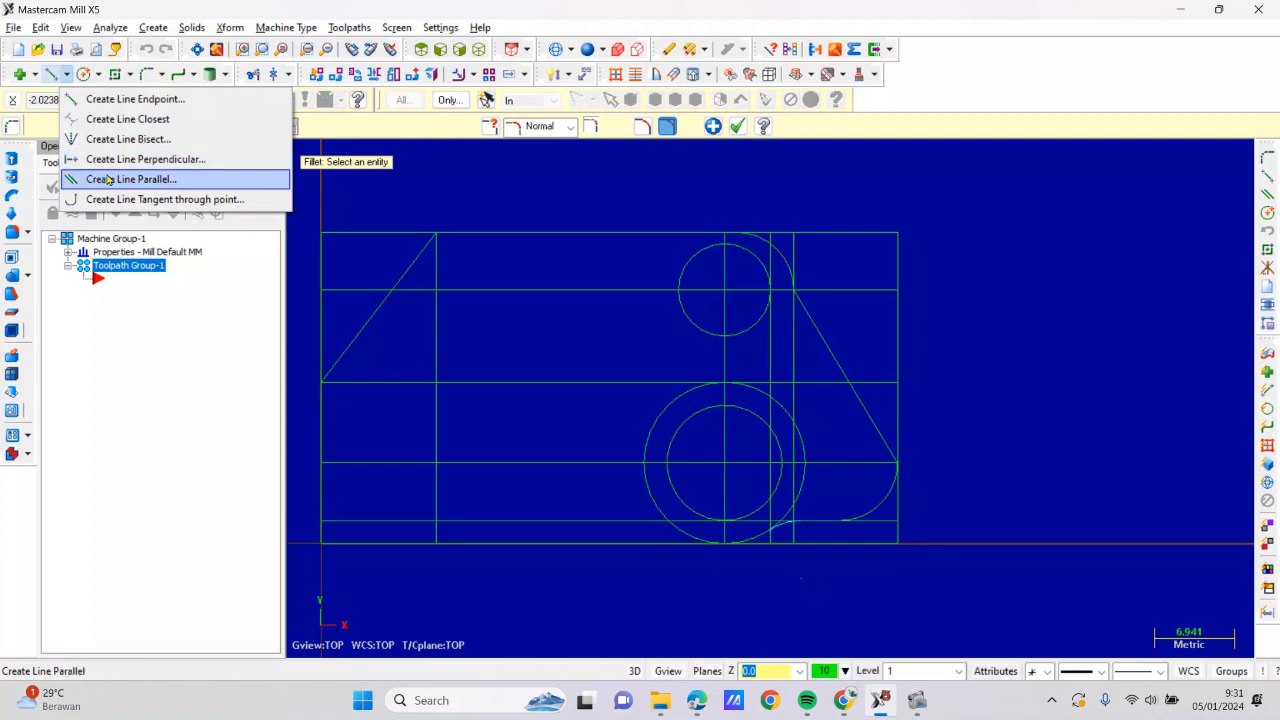
pyautogui.click(110, 179)
pyautogui.click(352, 449)
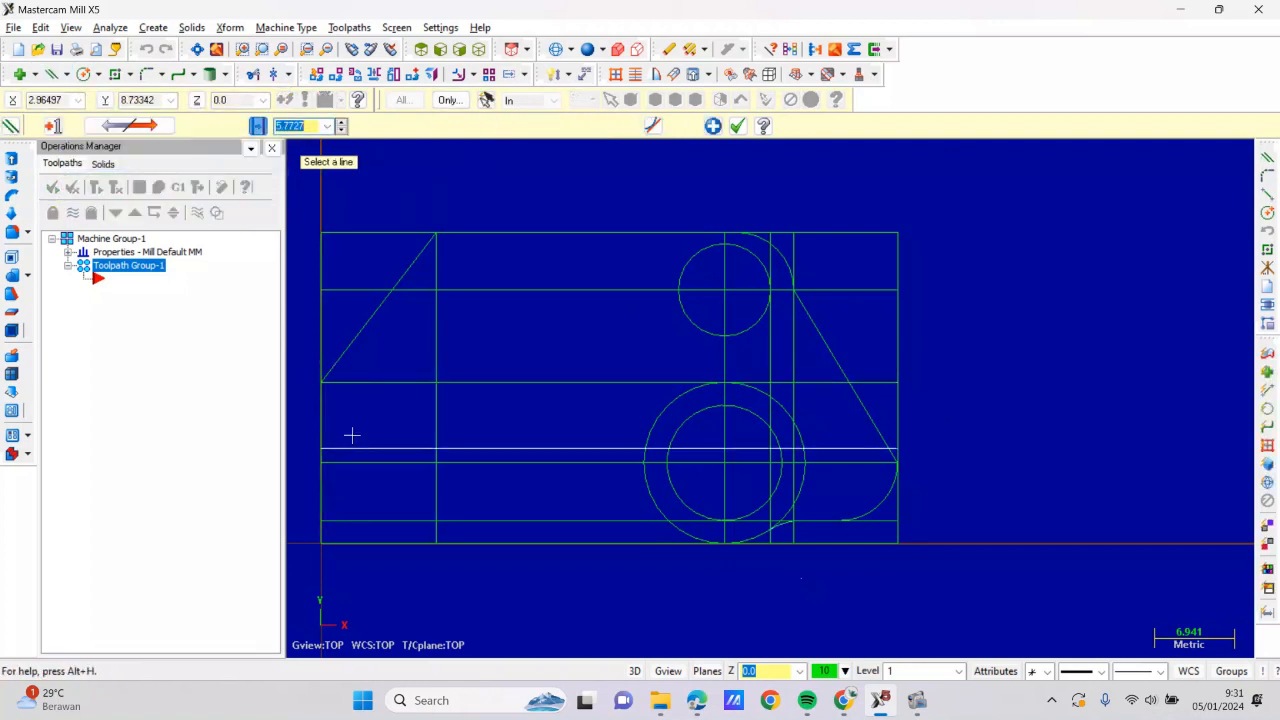
pyautogui.write('7')
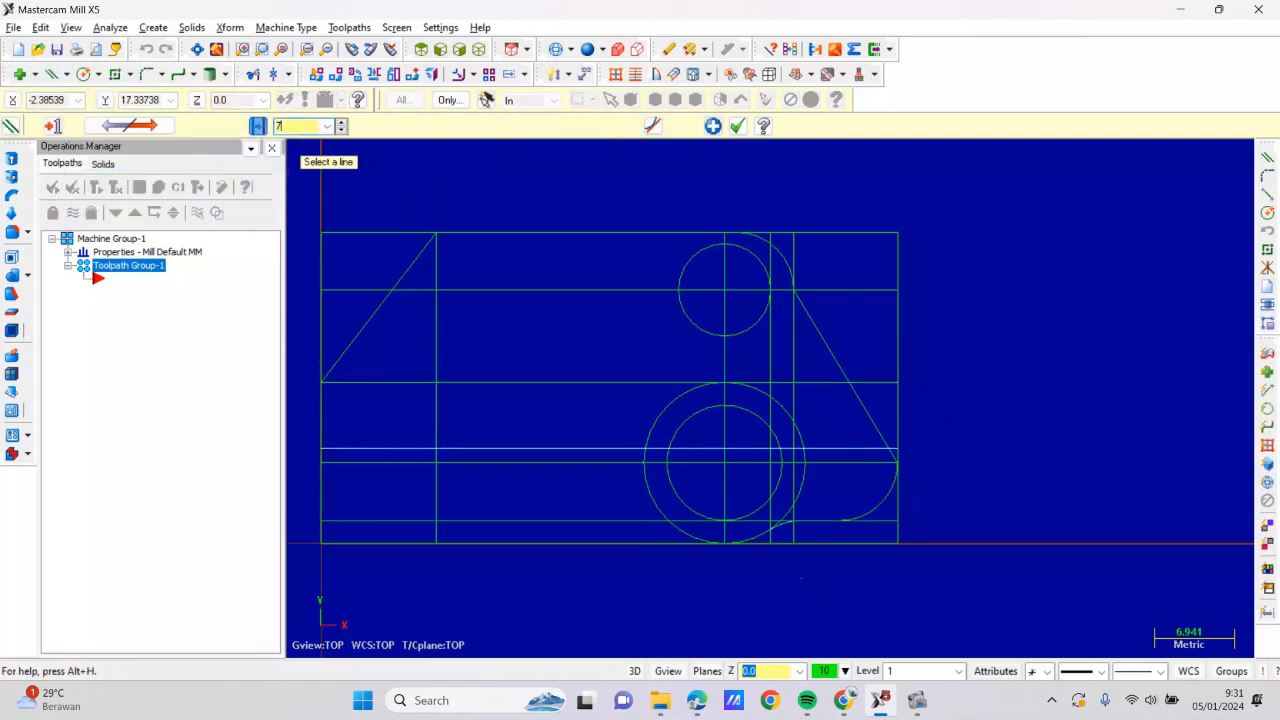
pyautogui.press('Return')
pyautogui.press('Escape')
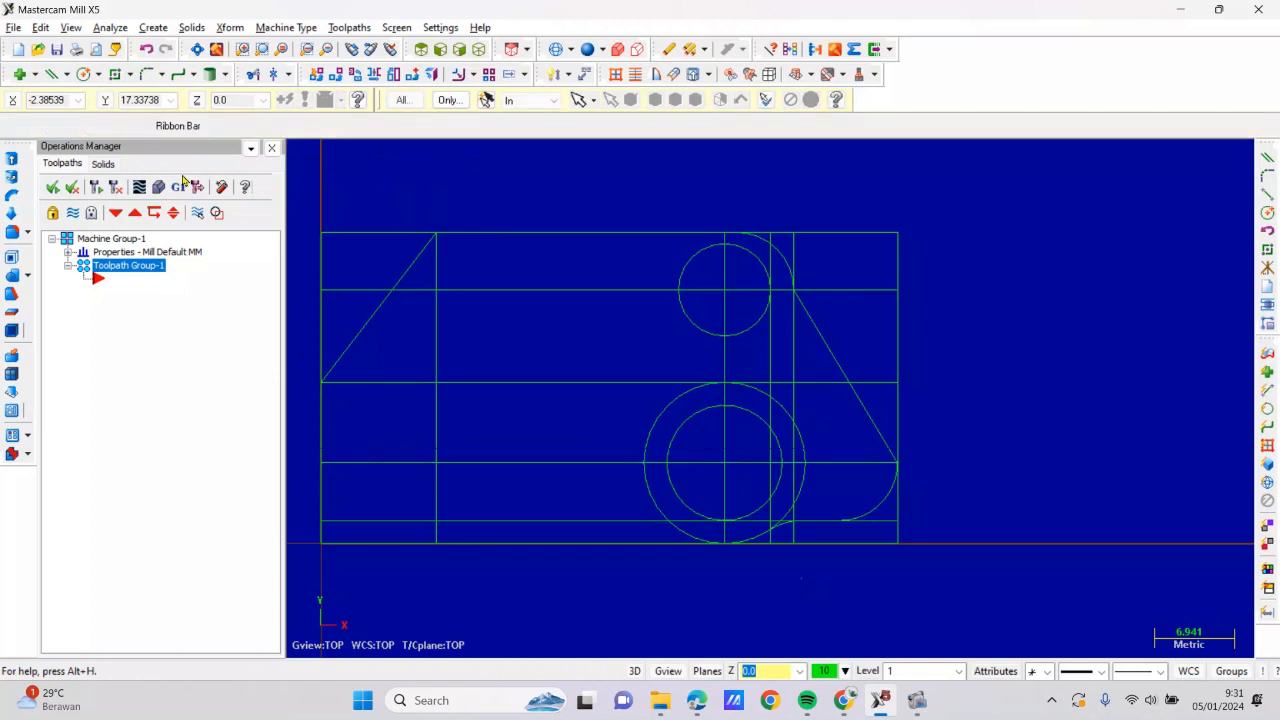
# Create a parallel line 1 mm inside the rectangle's left edge
pyautogui.click(51, 74)
pyautogui.click(320, 410)
pyautogui.click(344, 408)
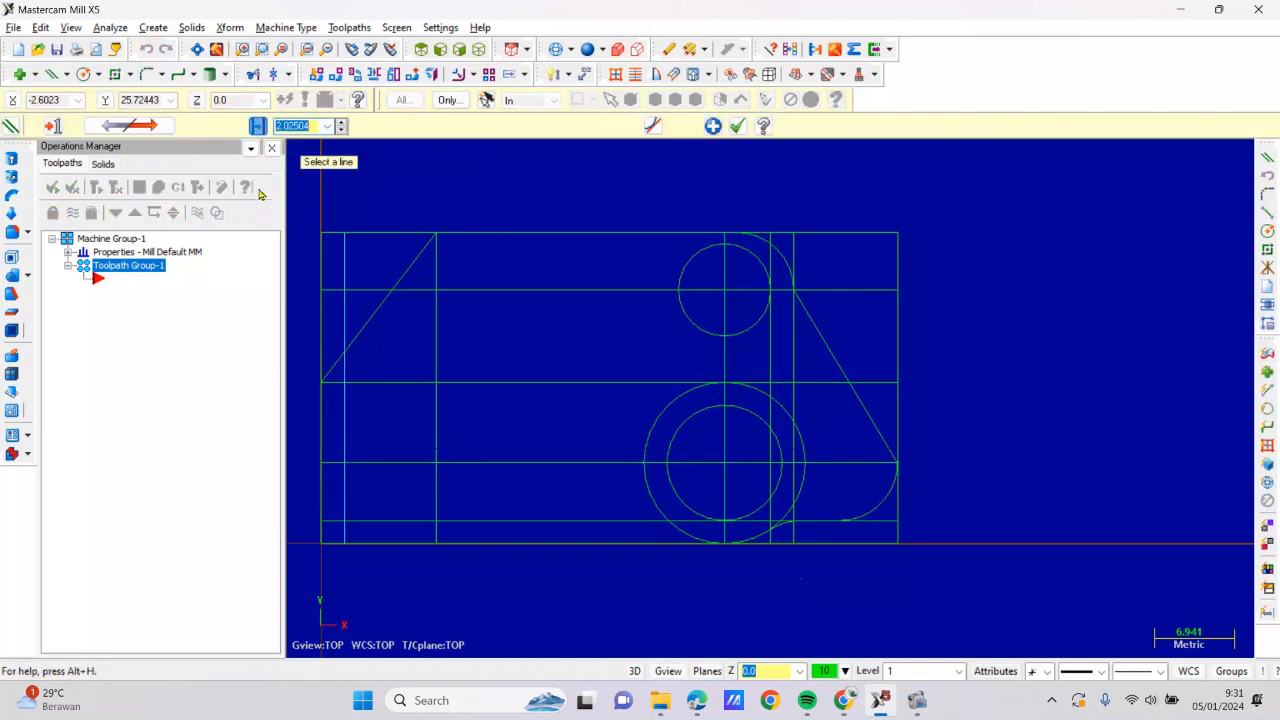
pyautogui.write('1.0')
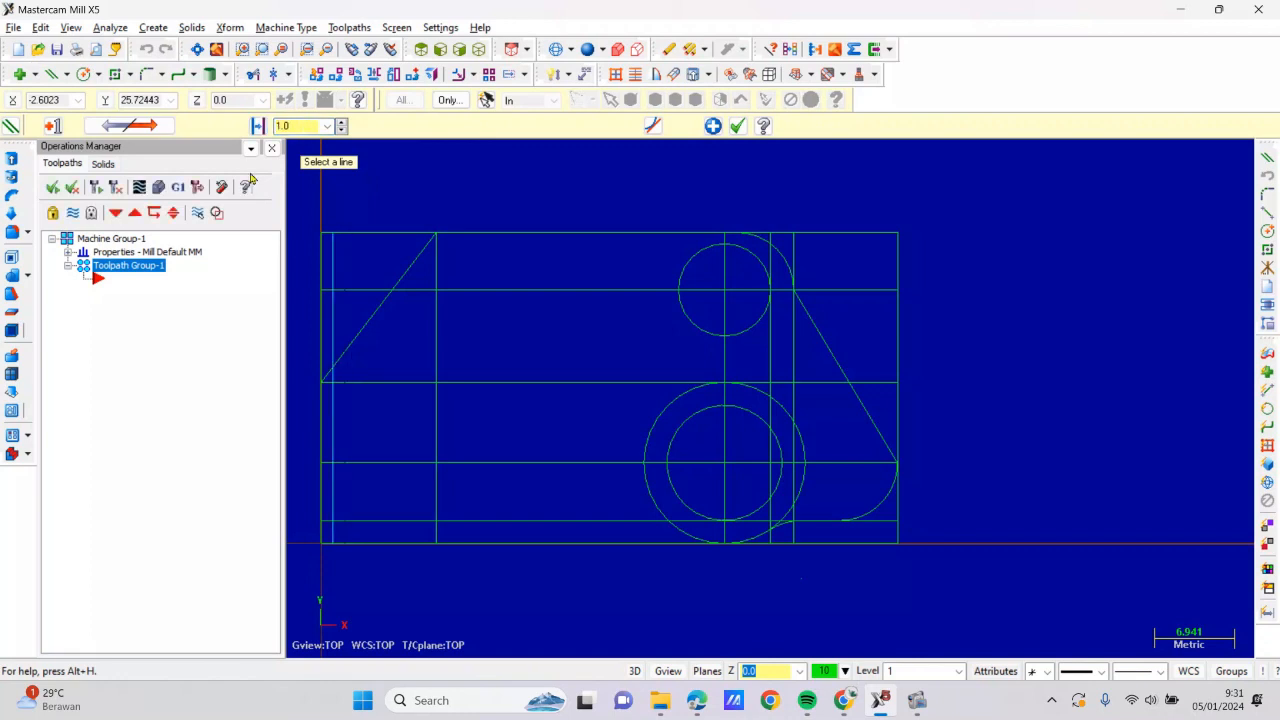
# Draw a line from the left end of the middle inner horizontal line to X1, Y7 on the 1 mm offset line
pyautogui.click(66, 74)
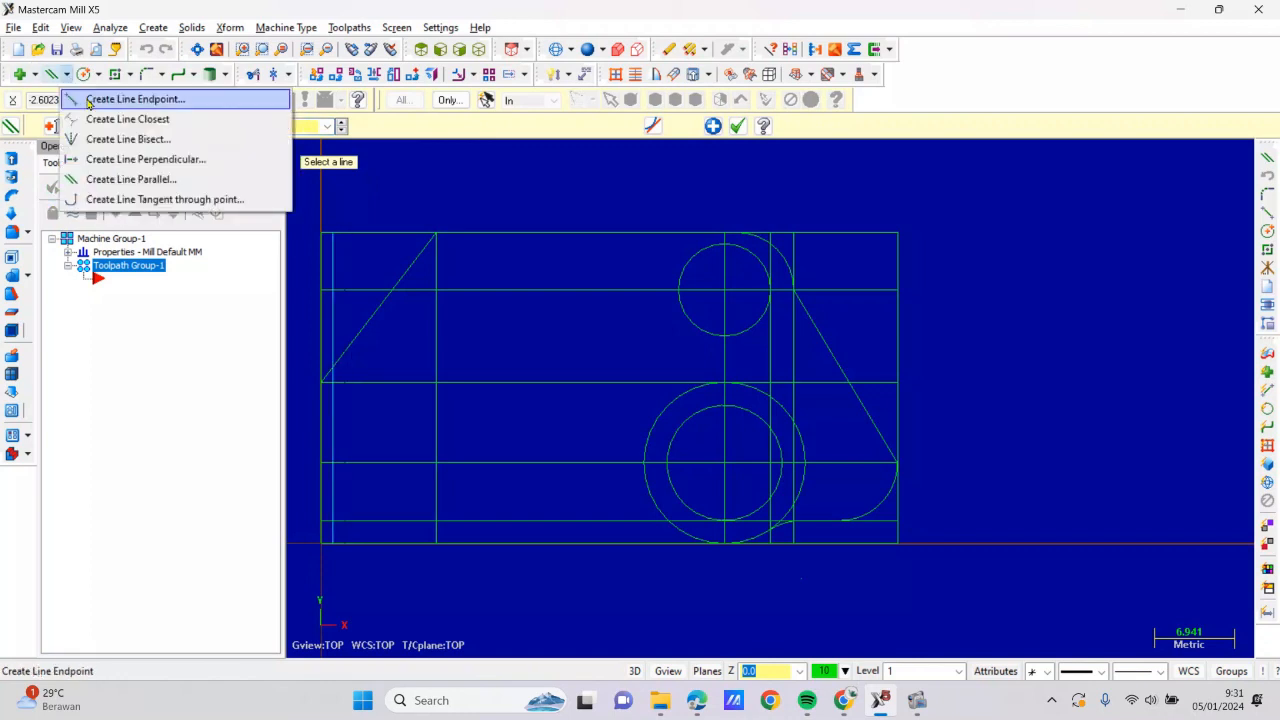
pyautogui.click(88, 100)
pyautogui.click(324, 383)
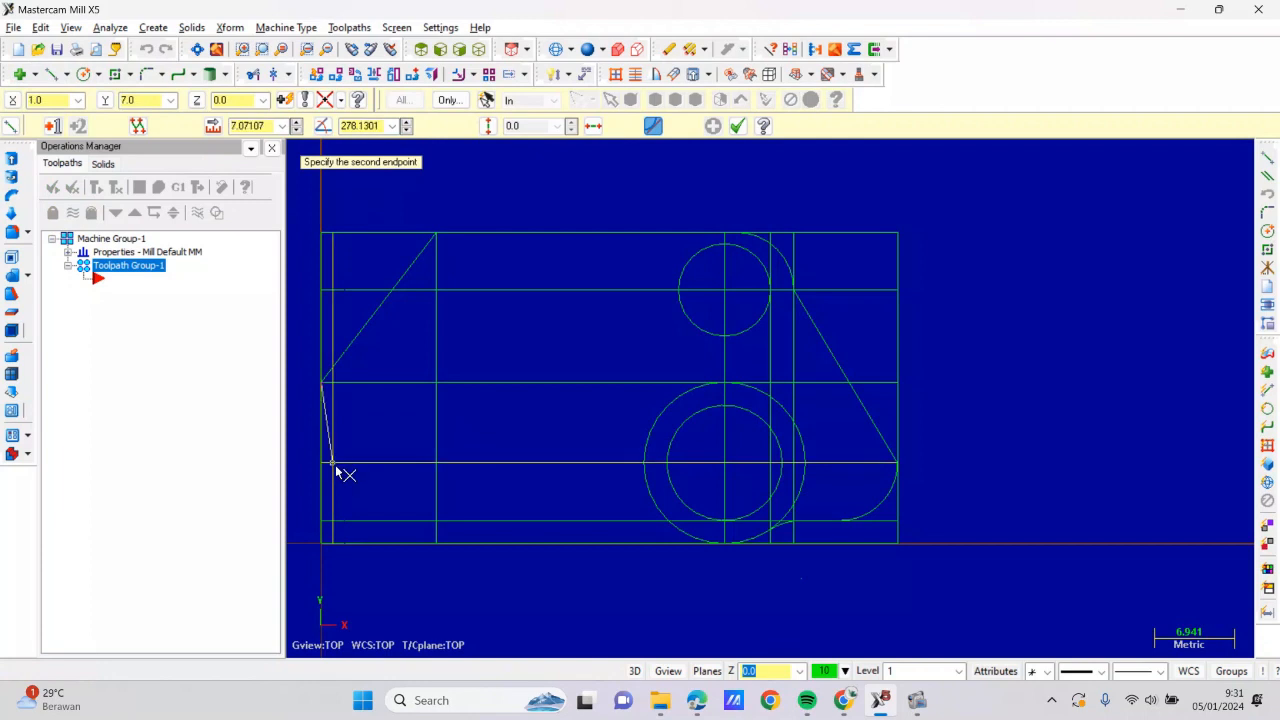
pyautogui.click(335, 466)
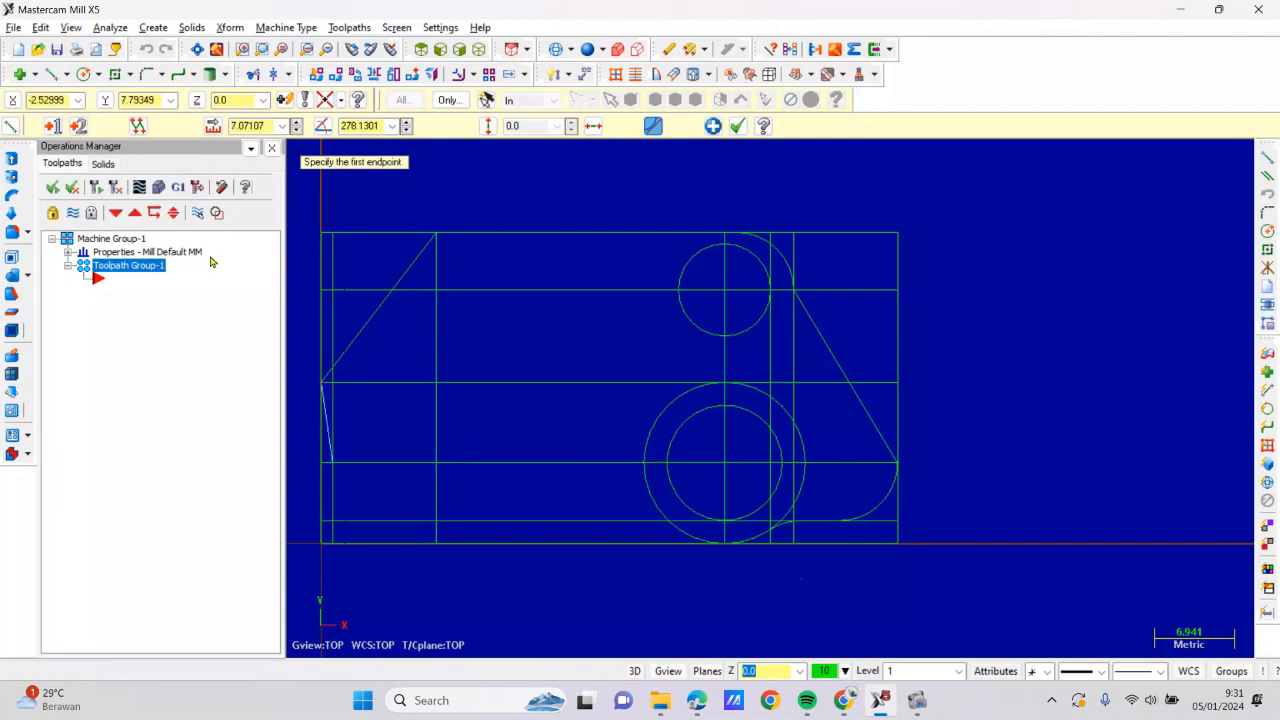
# Create a vertical parallel line 3 mm inward from the line that lies 1 mm inside the left edge
pyautogui.click(69, 74)
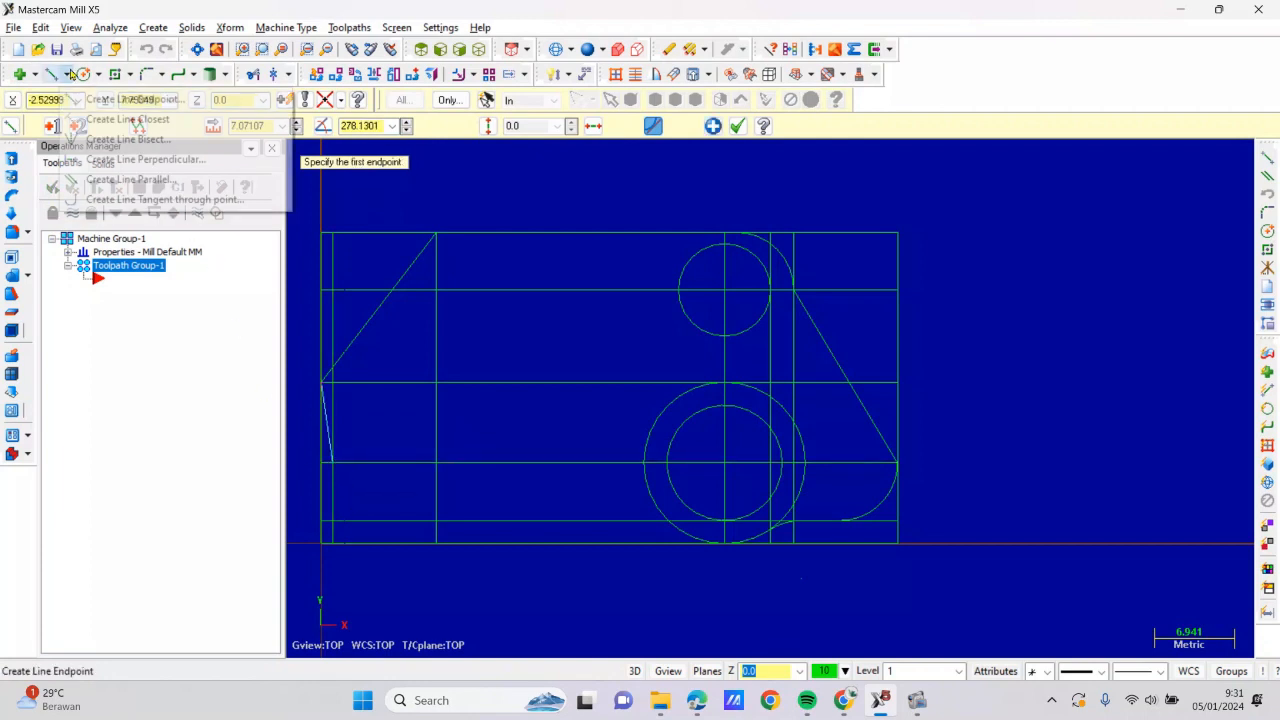
pyautogui.click(110, 179)
pyautogui.click(333, 406)
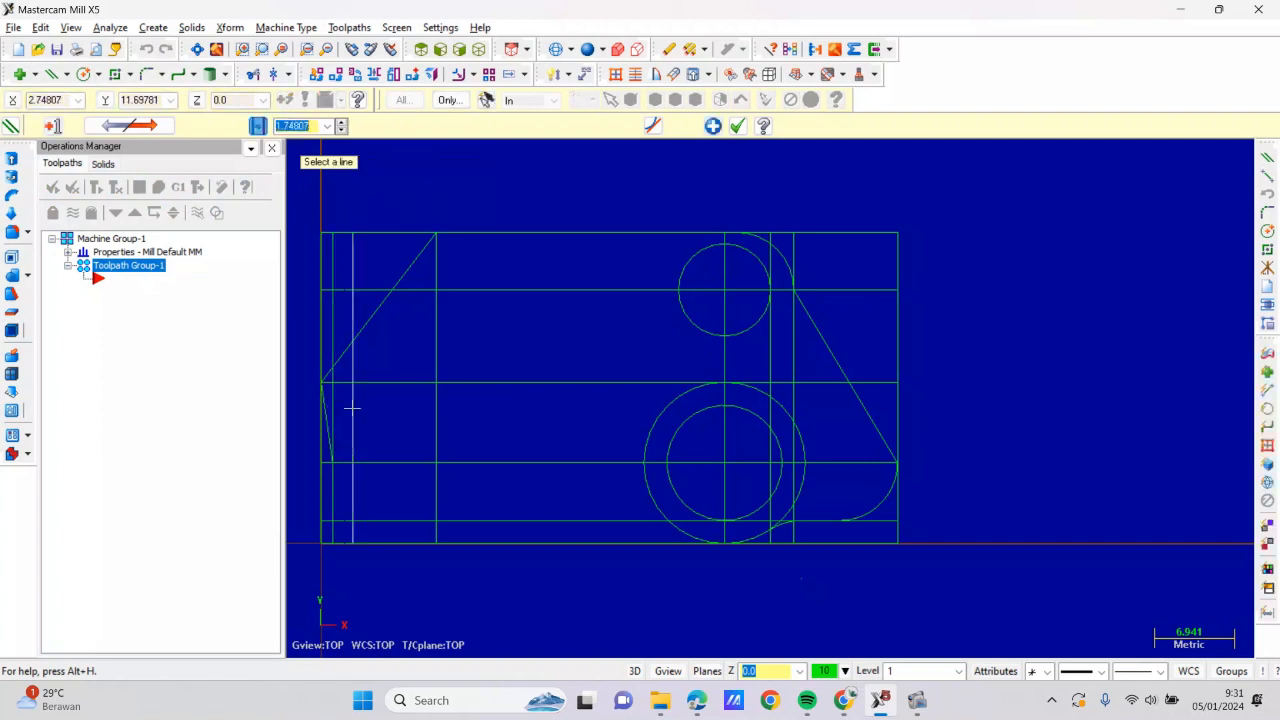
pyautogui.click(352, 406)
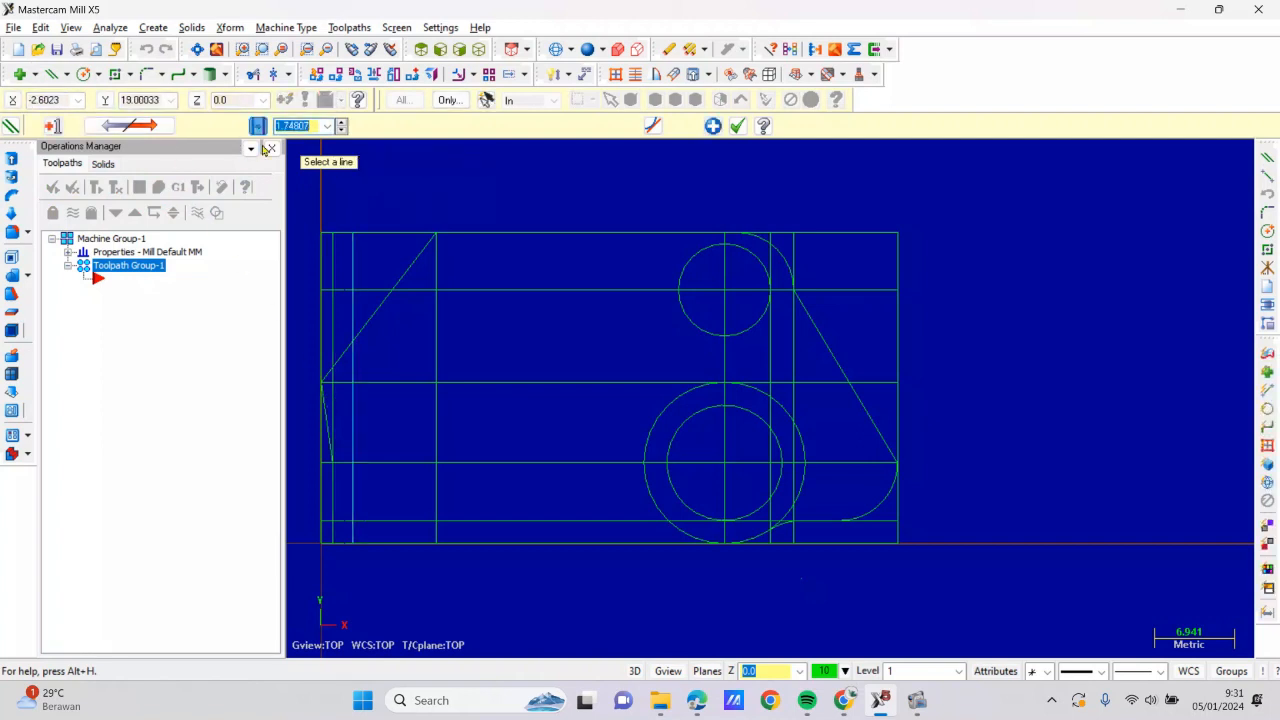
pyautogui.write('3')
pyautogui.press('Return')
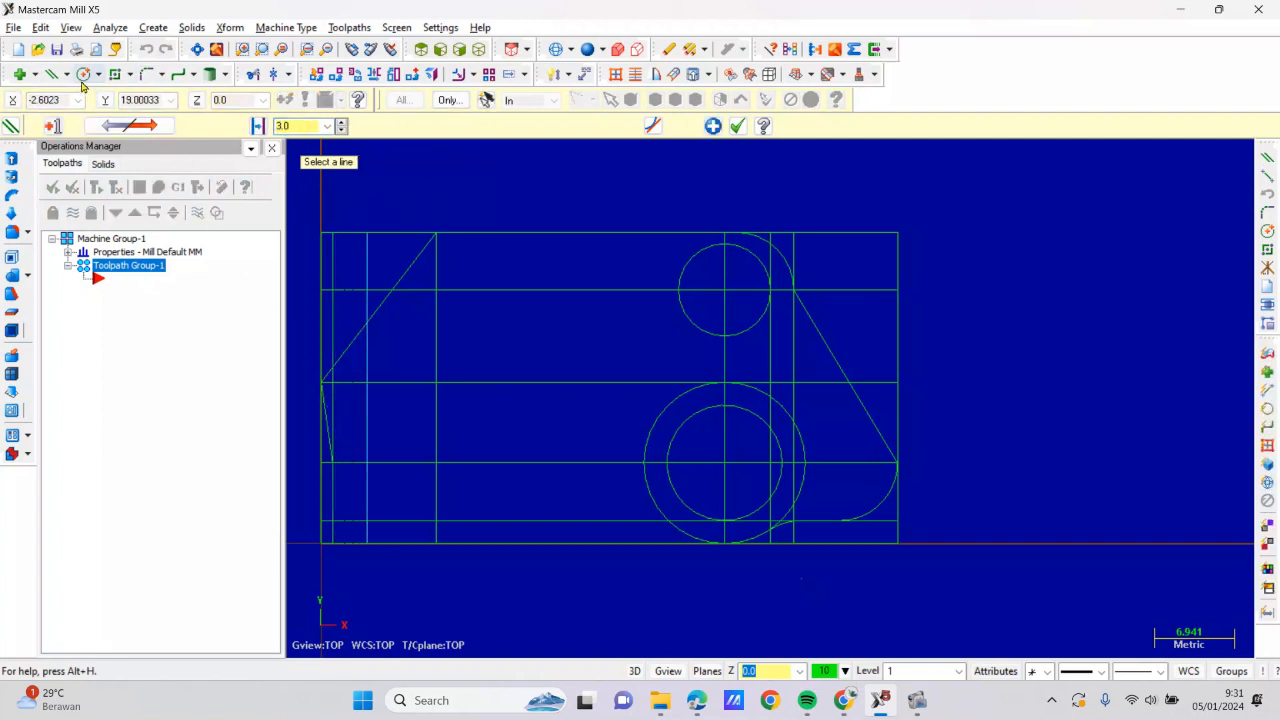
# Draw a line from X1, Y7 to the lower end of the vertical line 4 mm from the rectangle's left edge
pyautogui.click(66, 74)
pyautogui.click(110, 97)
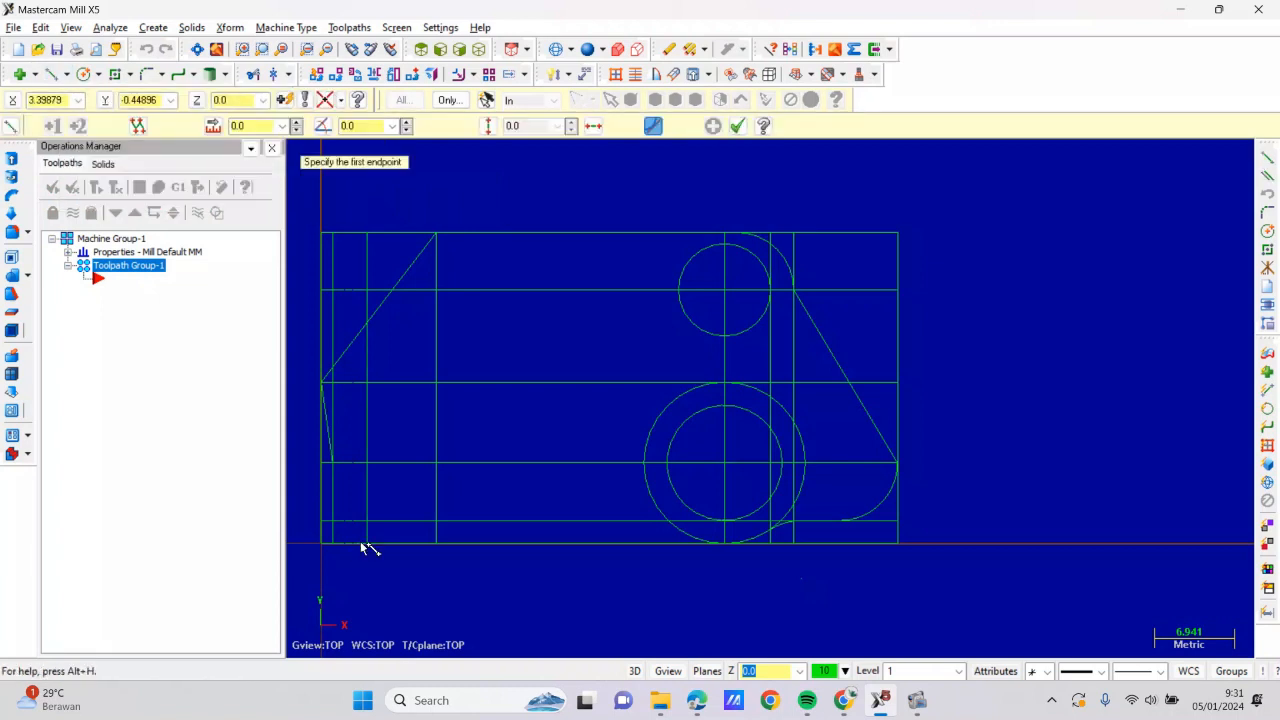
pyautogui.click(333, 463)
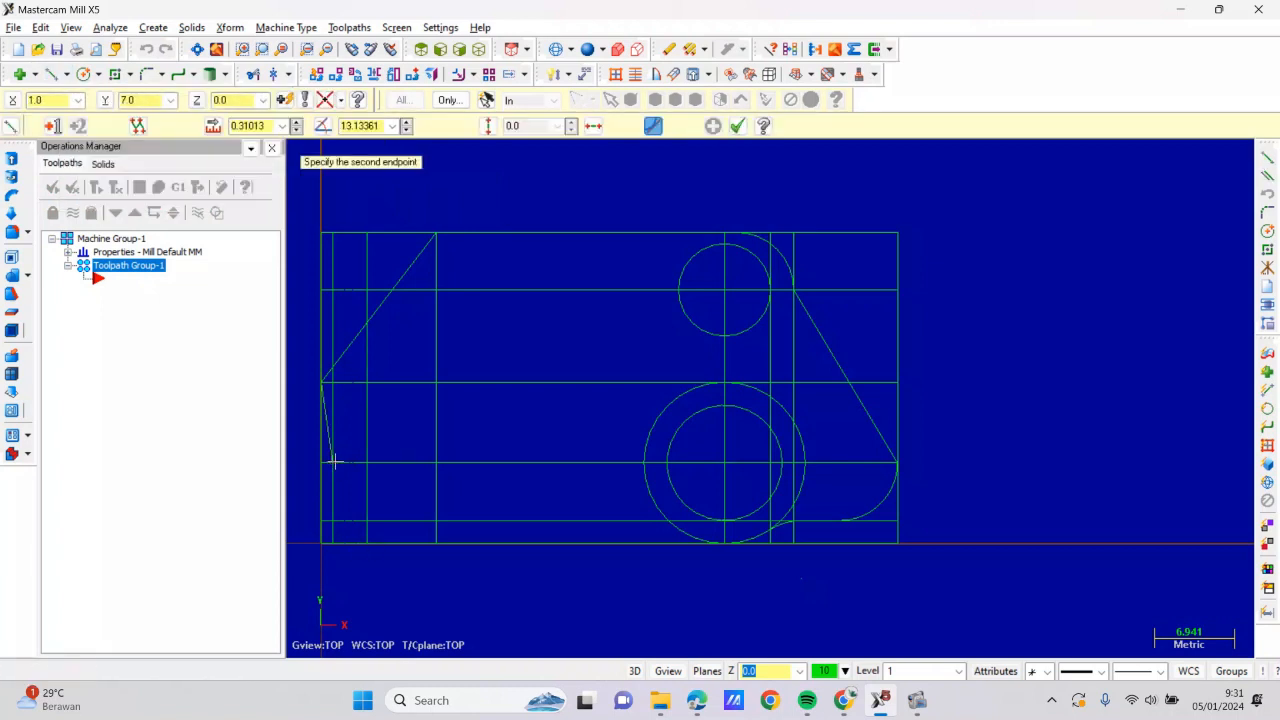
pyautogui.click(368, 545)
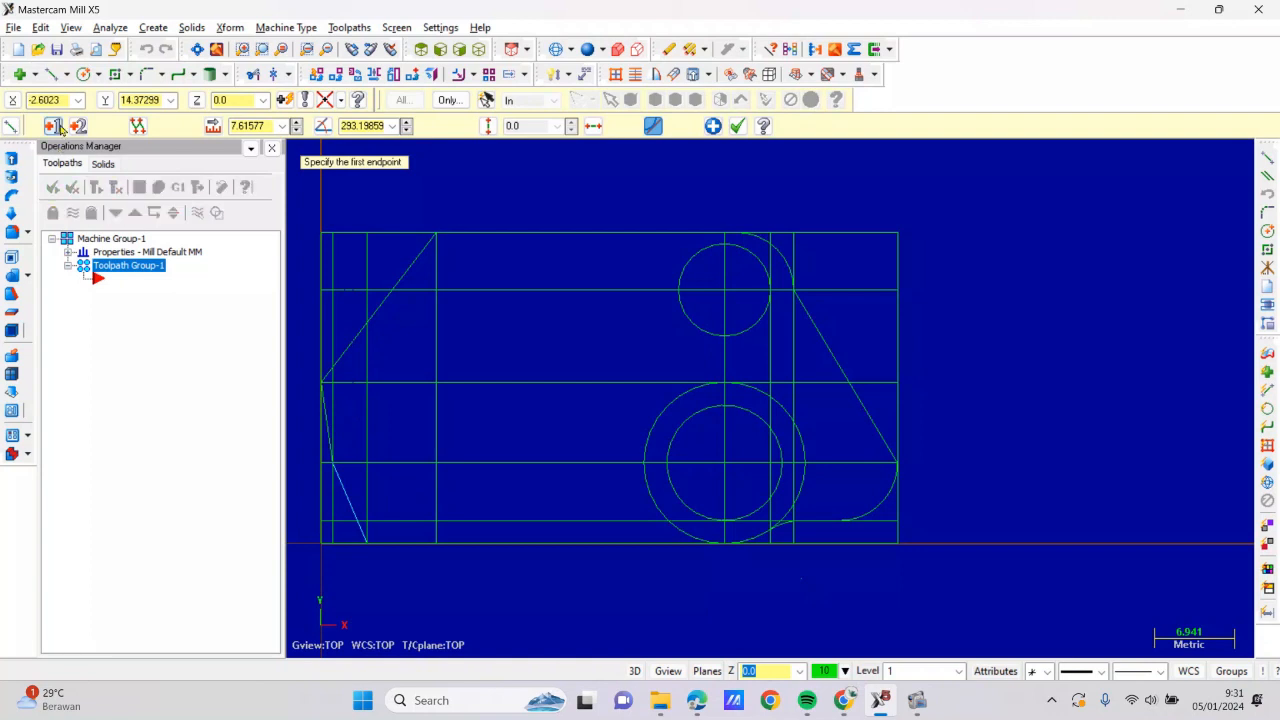
# Create a parallel line 8 mm to the right of the lower-left slanted line
pyautogui.click(67, 75)
pyautogui.click(130, 179)
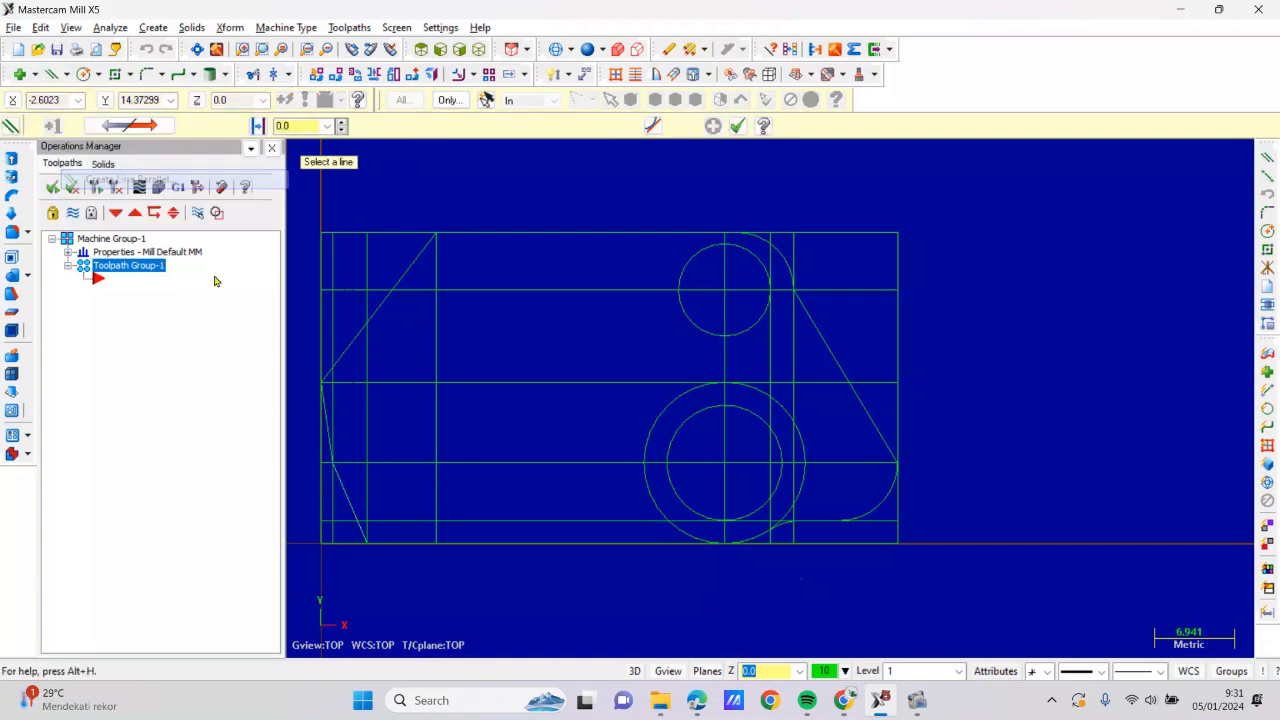
pyautogui.click(352, 502)
pyautogui.click(423, 490)
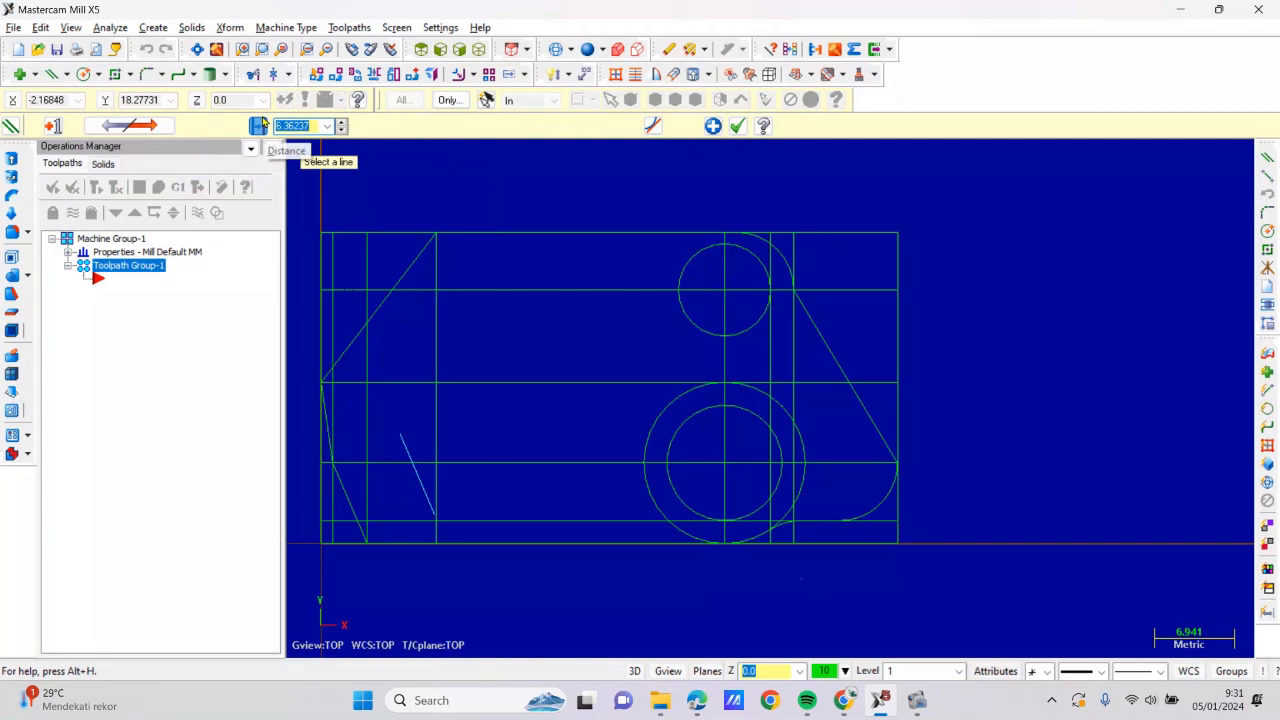
pyautogui.write('8')
pyautogui.press('Return')
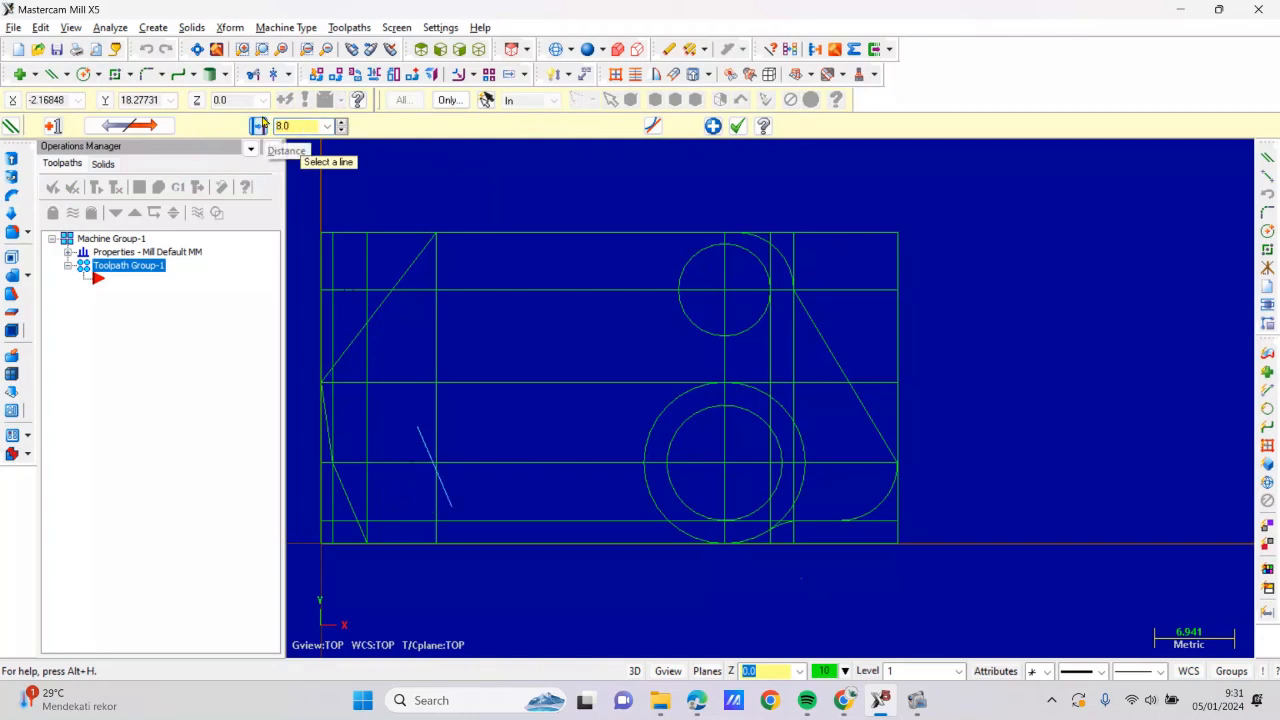
# Draw lines joining the 8 mm parallel line's lower end to the slanted line's bottom endpoint and its upper end to X10, Y14
pyautogui.click(67, 75)
pyautogui.click(100, 97)
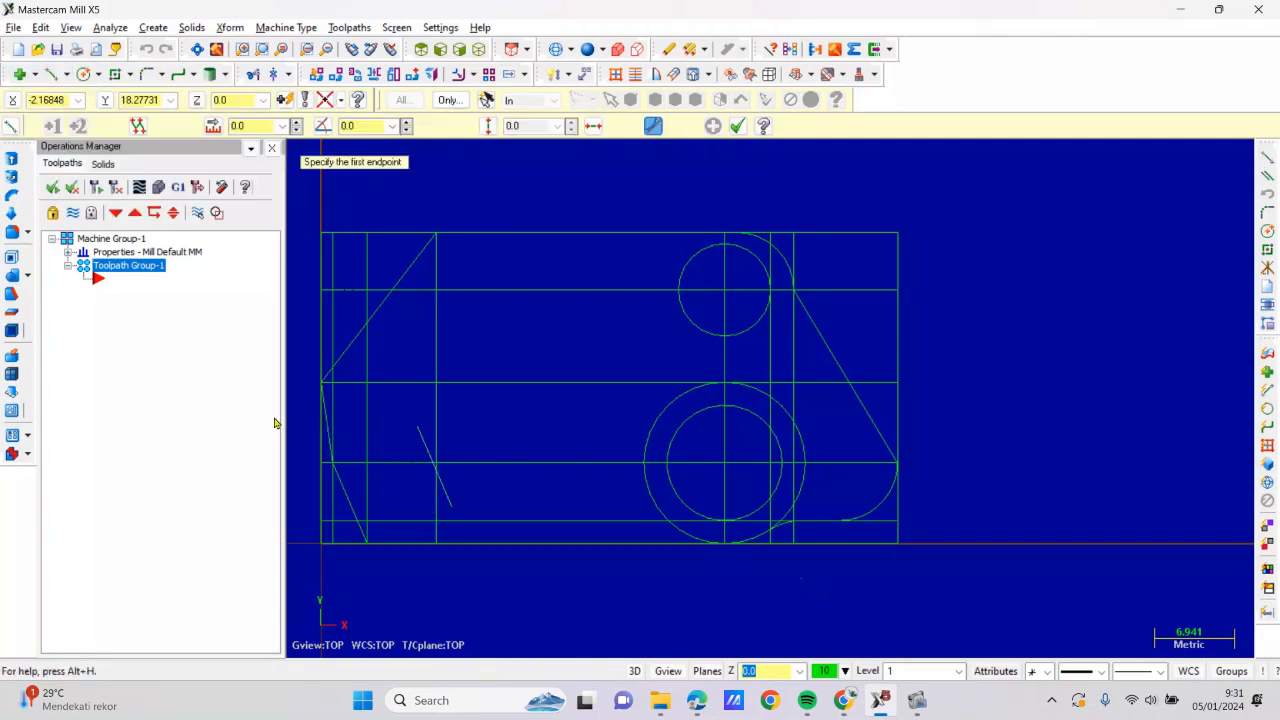
pyautogui.click(368, 543)
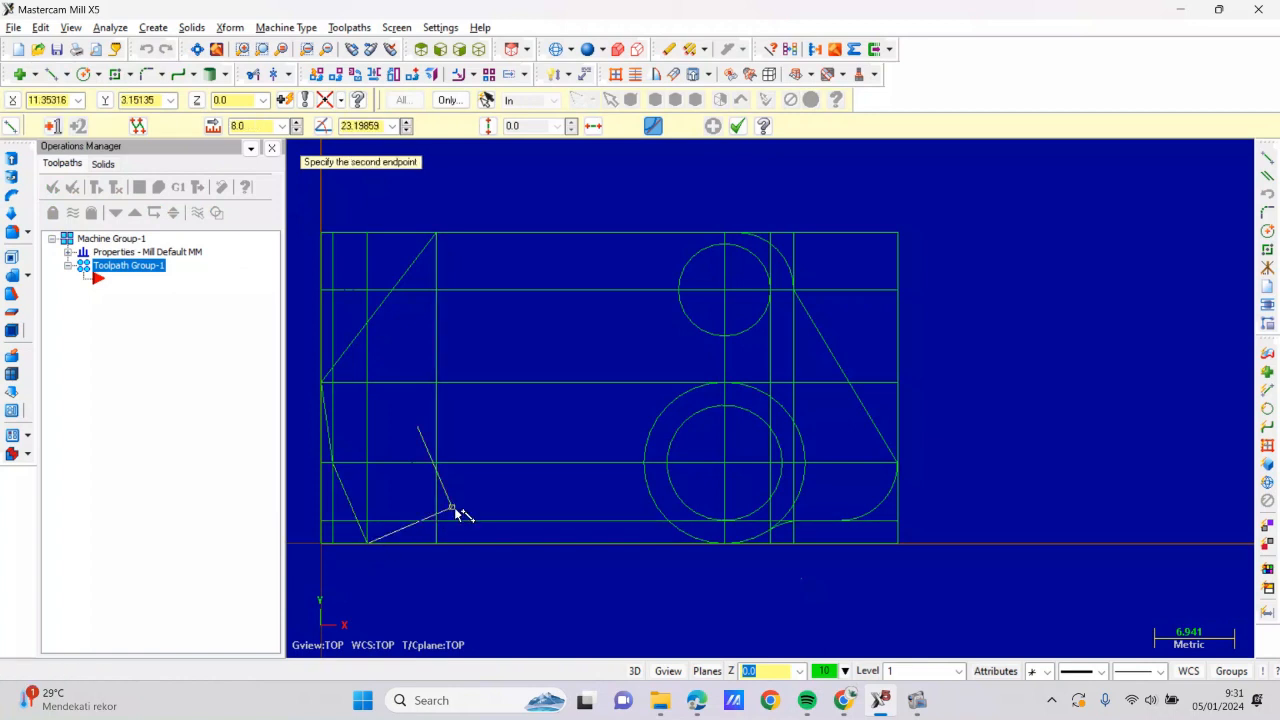
pyautogui.click(452, 510)
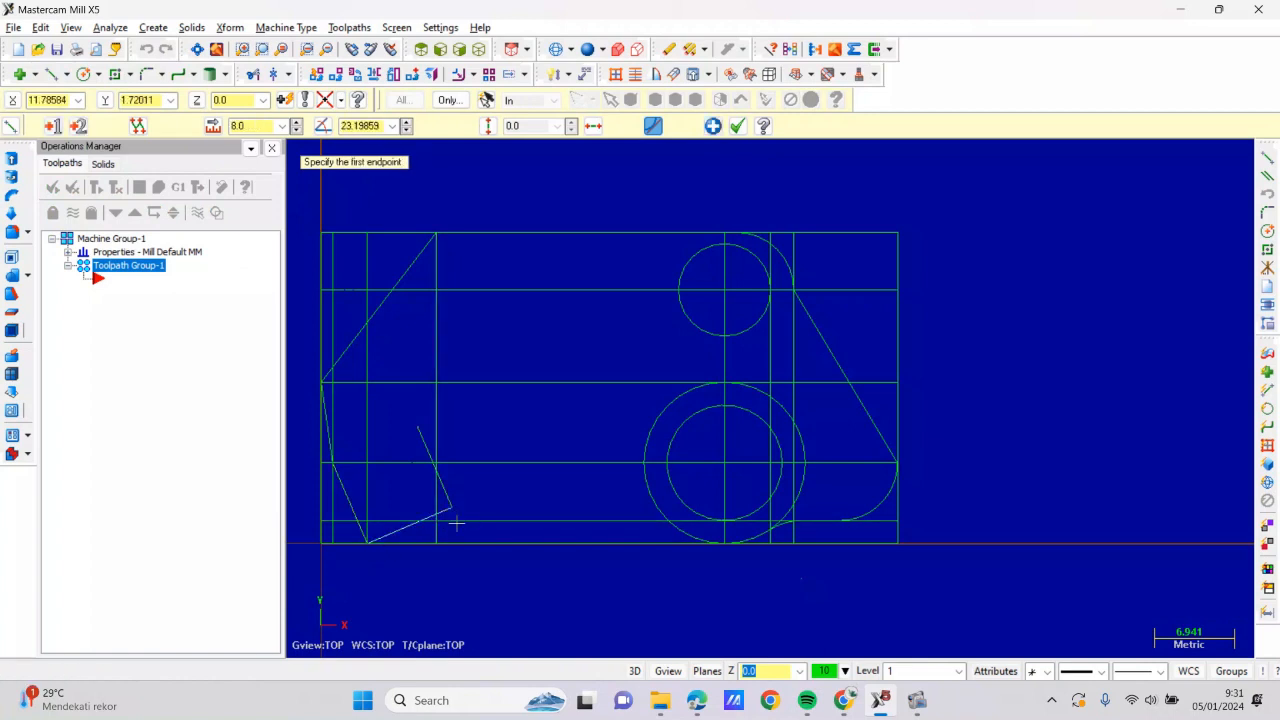
pyautogui.click(418, 428)
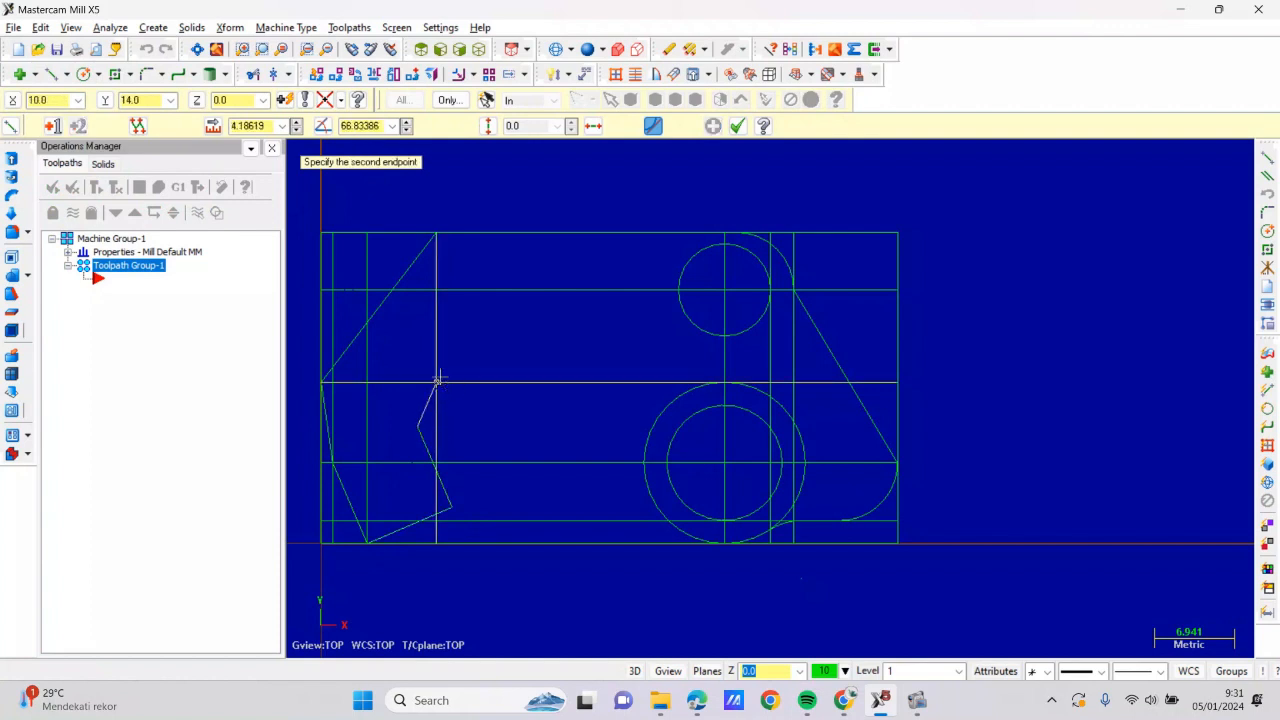
pyautogui.click(437, 381)
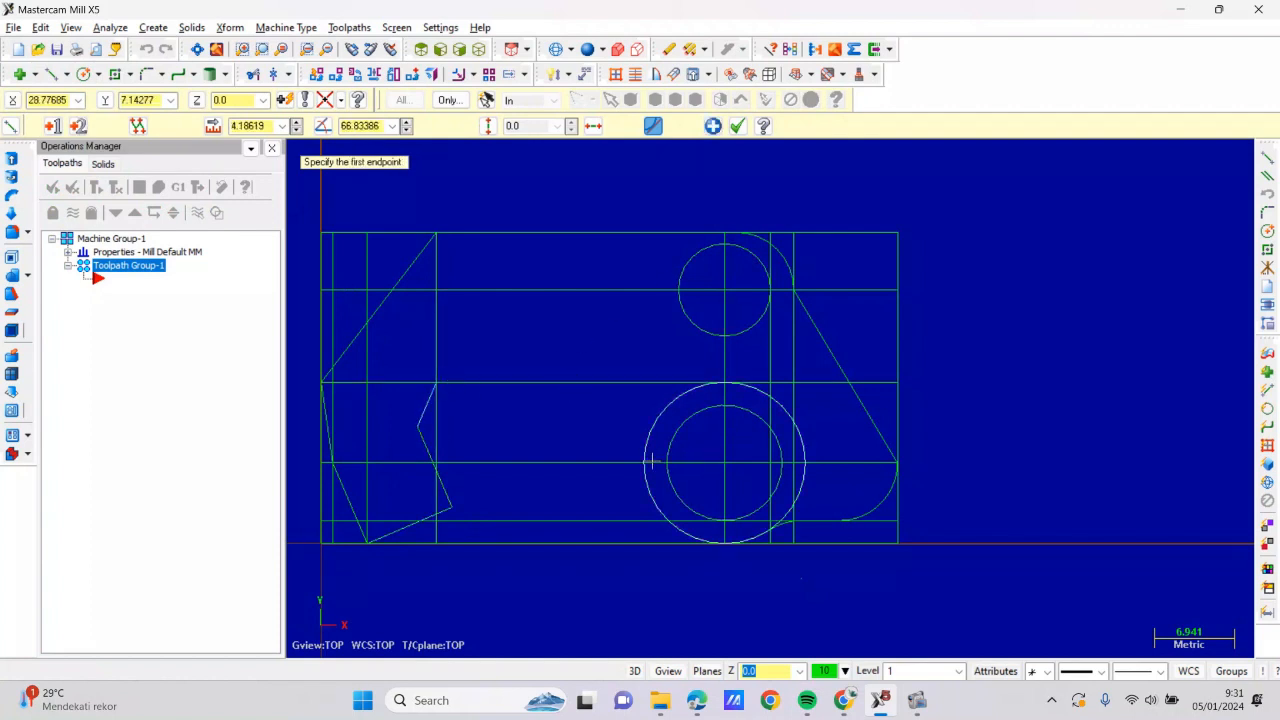
# Draw a line about 12 mm long from X28, Y7 at about 121 degrees and trim it at the middle inner horizontal line
pyautogui.click(644, 465)
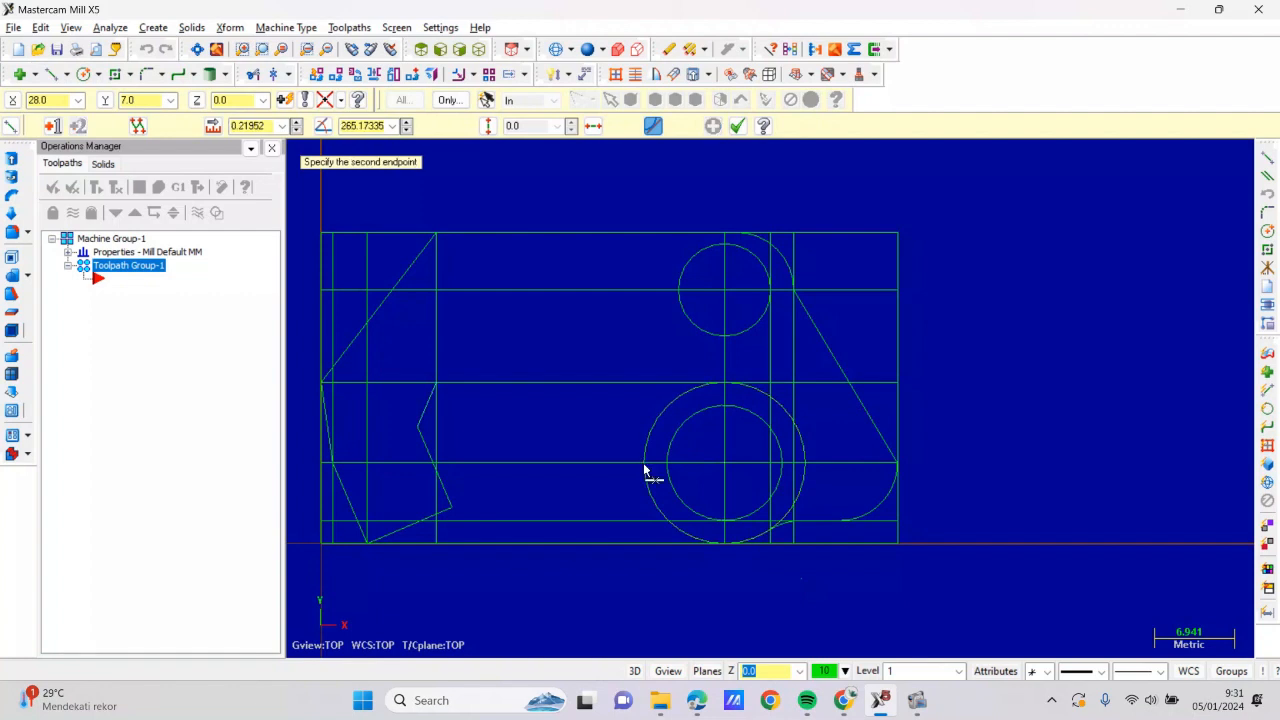
pyautogui.click(575, 348)
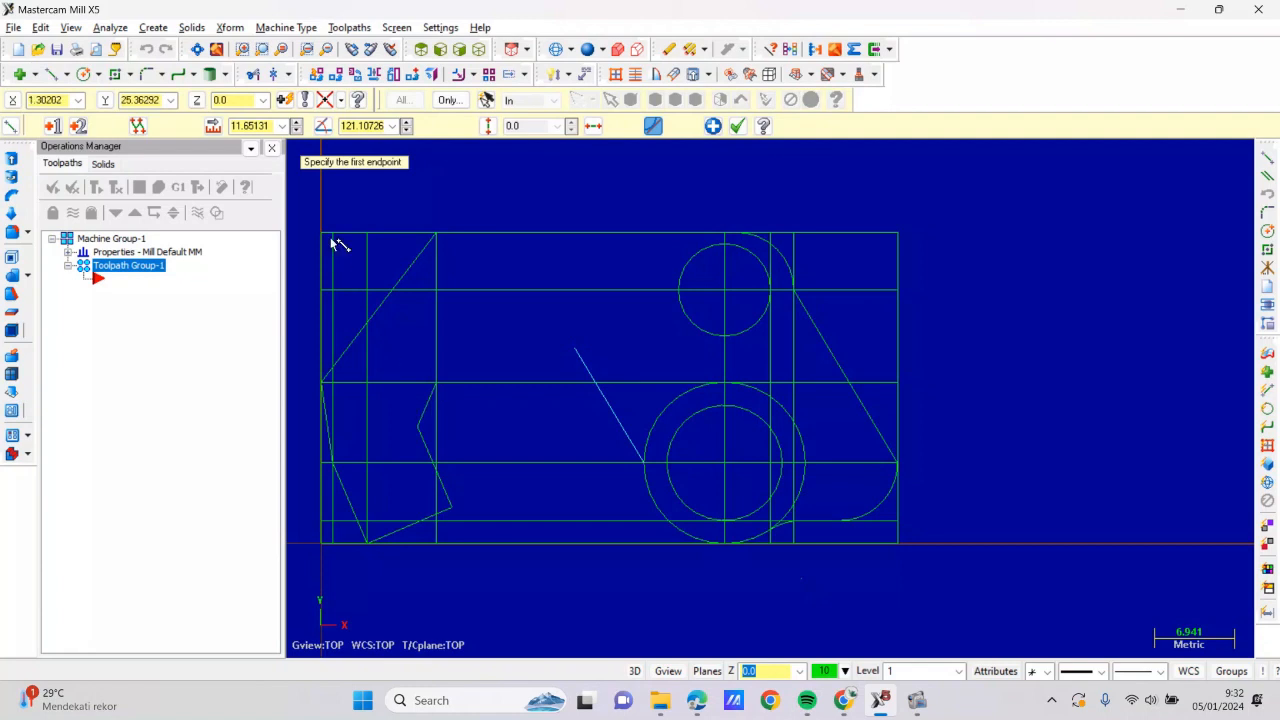
pyautogui.click(211, 74)
pyautogui.click(576, 355)
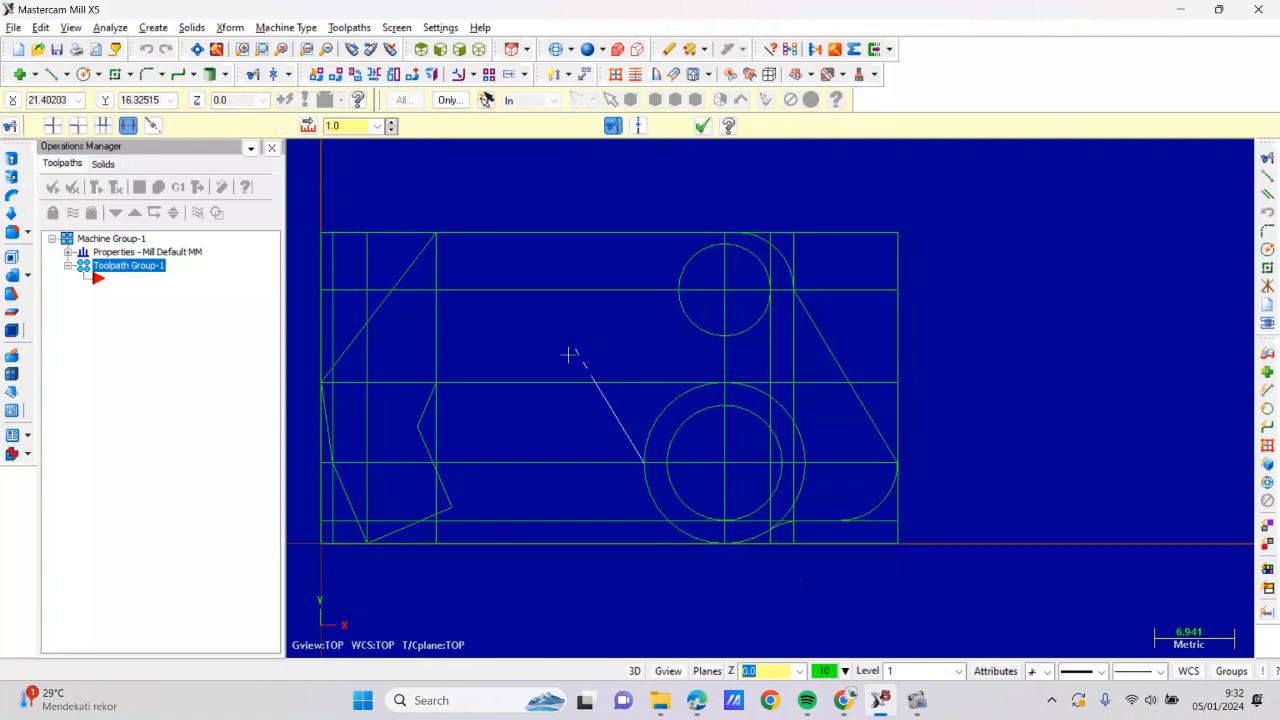
# Draw an upward-bulging endpoint arc of radius 7 mm from X10, Y14 to the trimmed slanted line's upper end
pyautogui.click(98, 74)
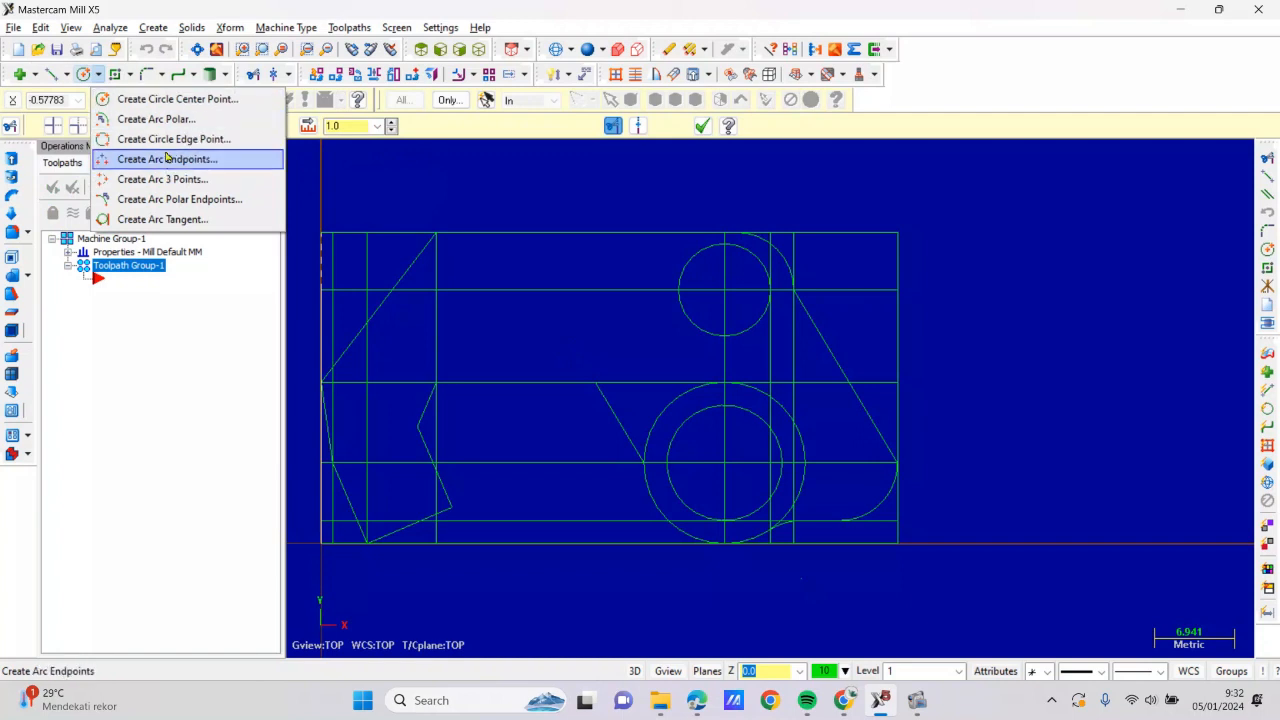
pyautogui.click(168, 160)
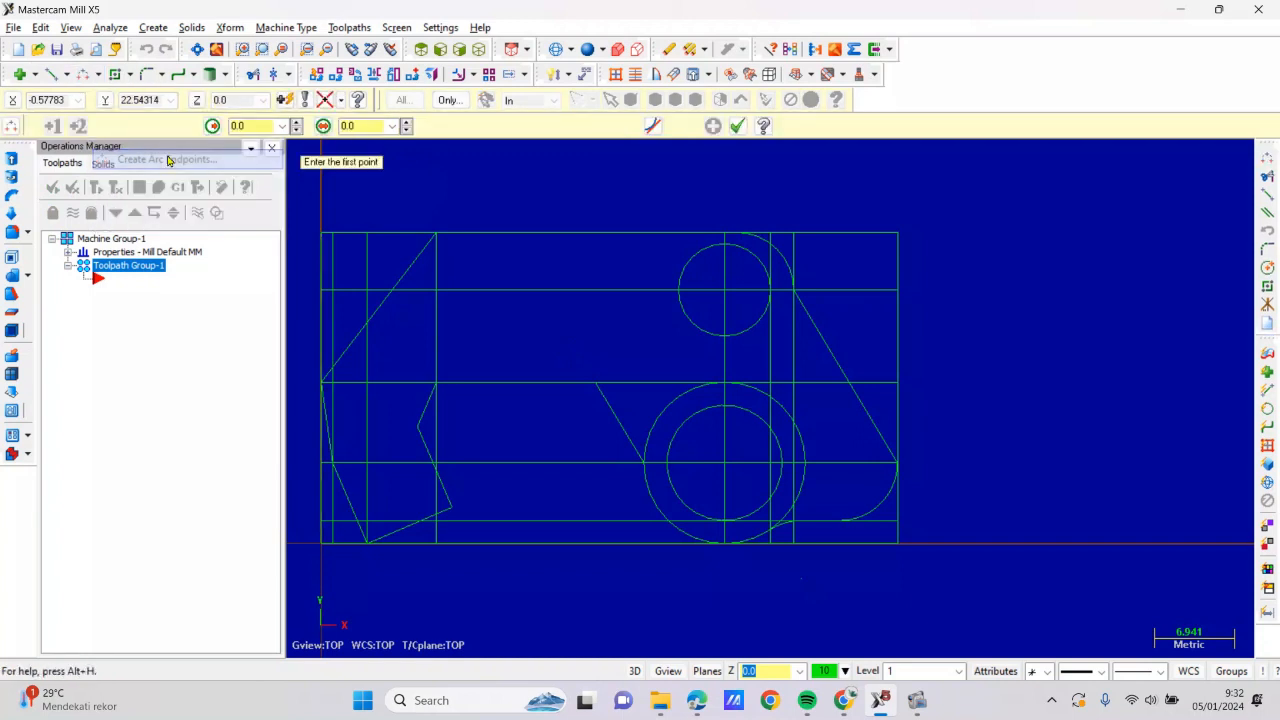
pyautogui.click(437, 384)
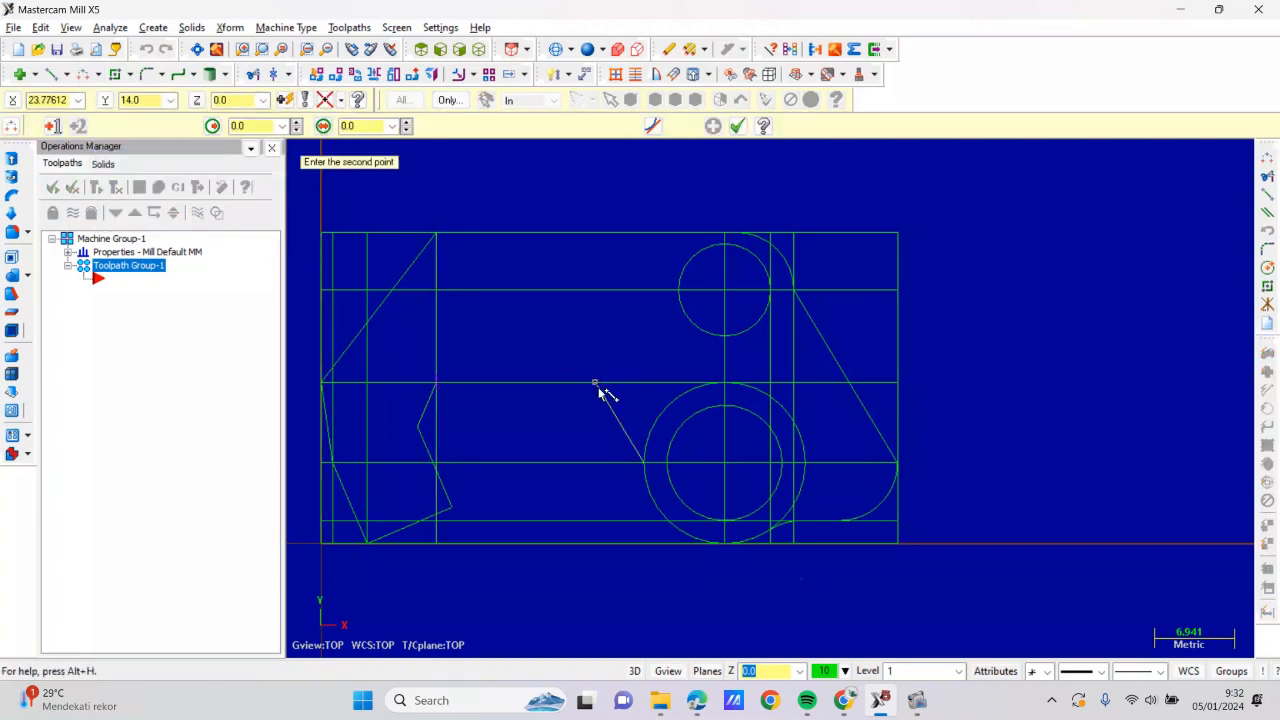
pyautogui.click(595, 383)
pyautogui.click(502, 325)
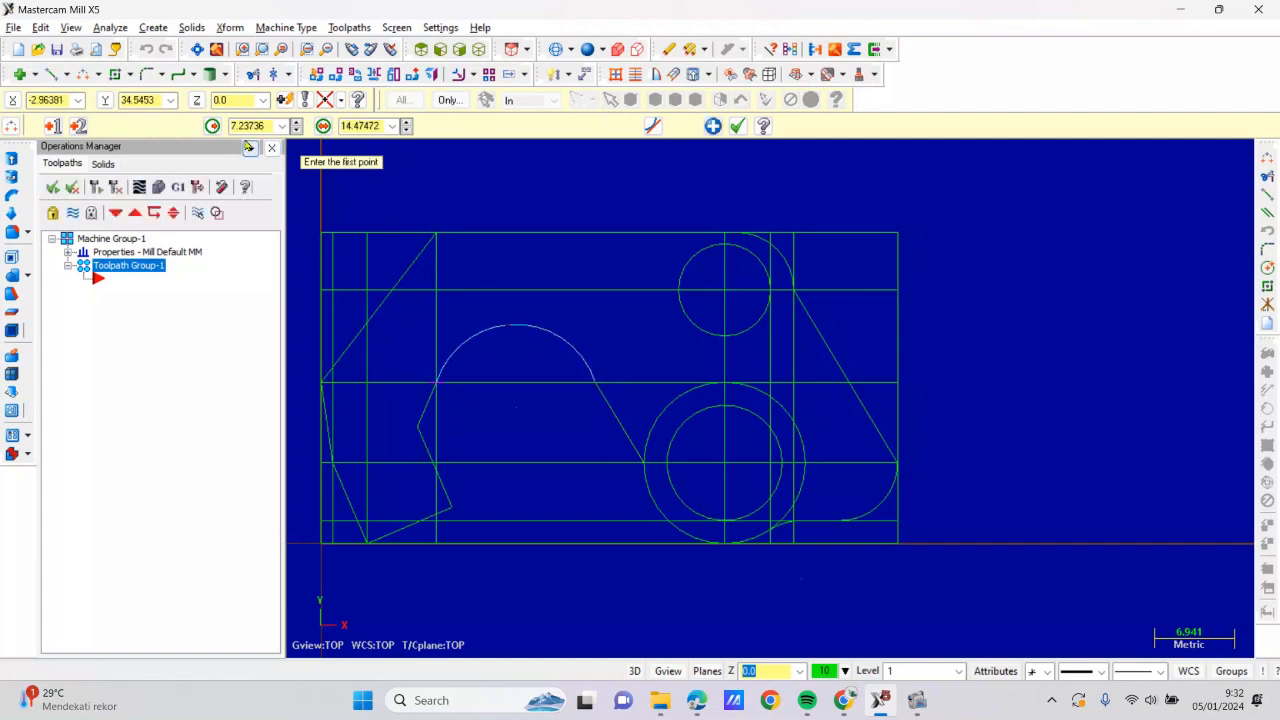
pyautogui.click(240, 124)
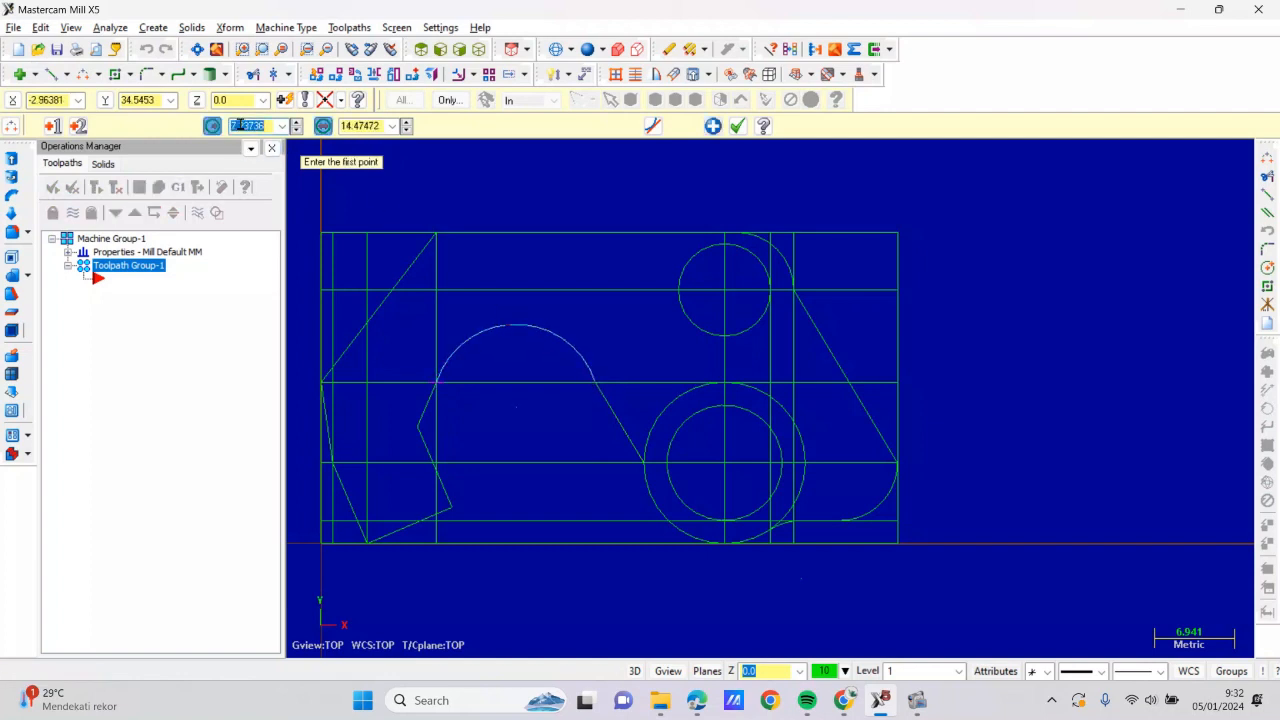
pyautogui.write('7')
pyautogui.press('Return')
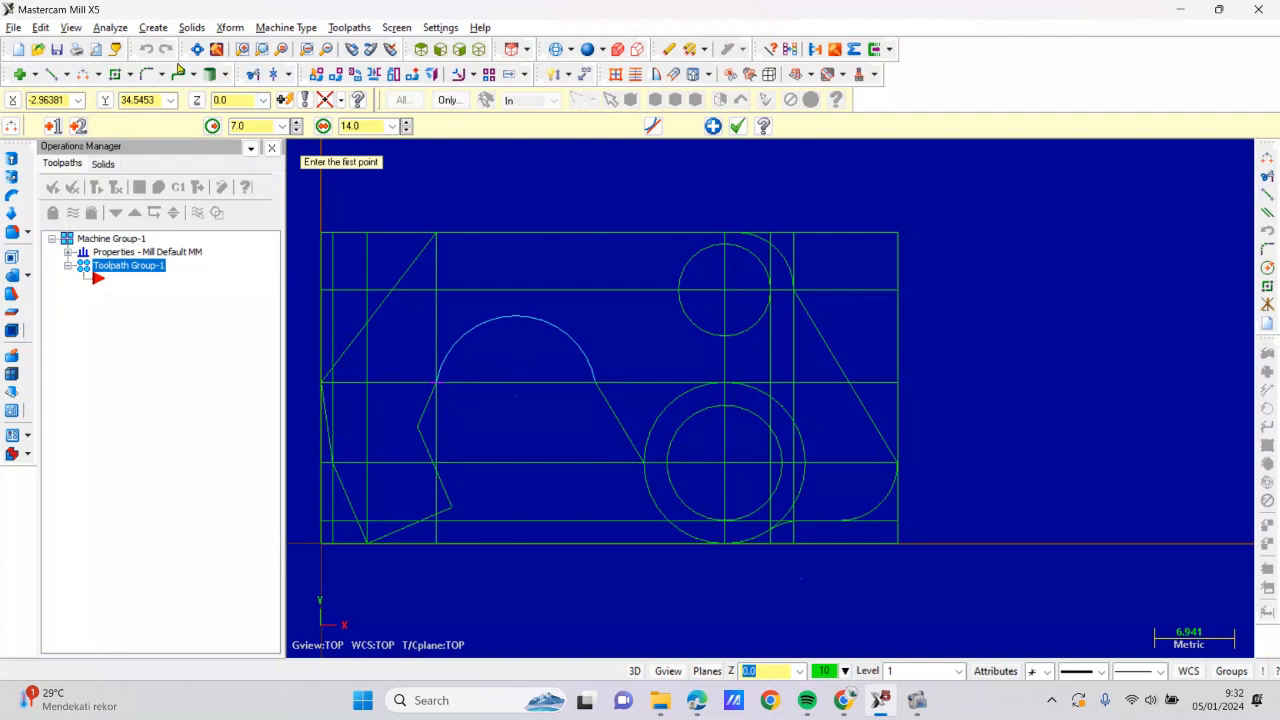
# Fillet the corner at the lower end of the 8 mm parallel line with a 2 mm radius and trimming on
pyautogui.click(146, 76)
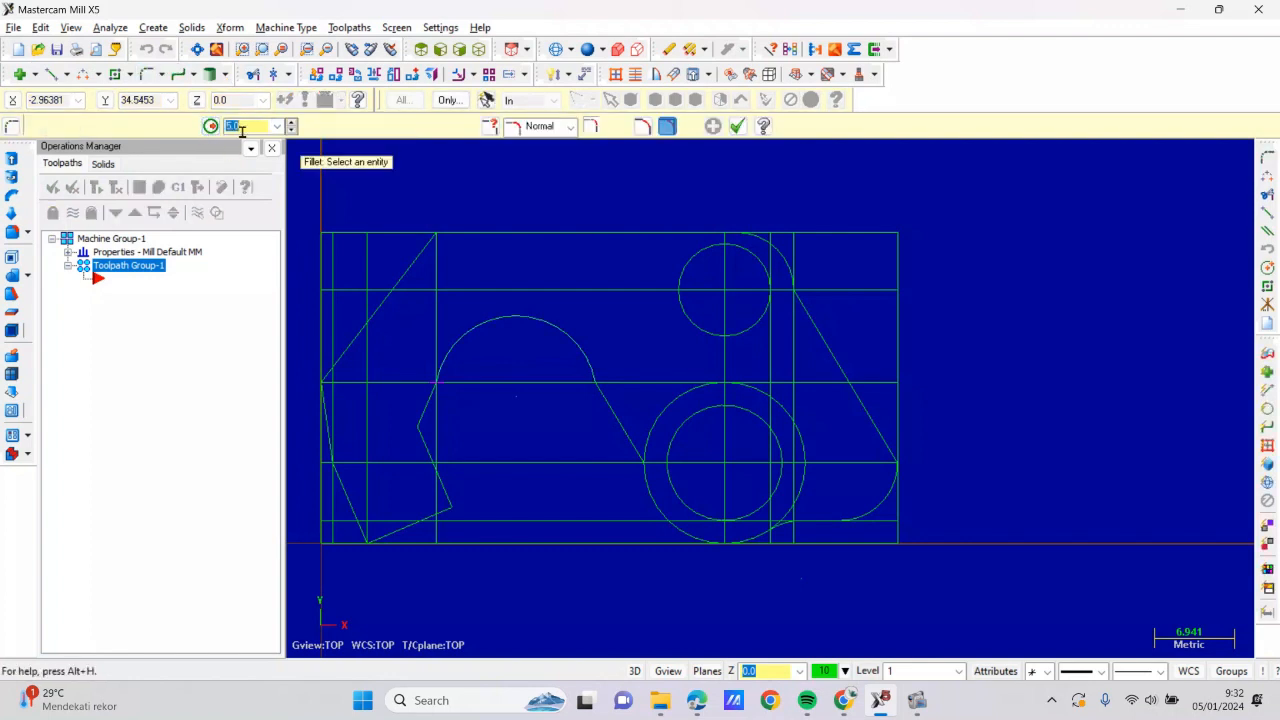
pyautogui.write('2')
pyautogui.press('Return')
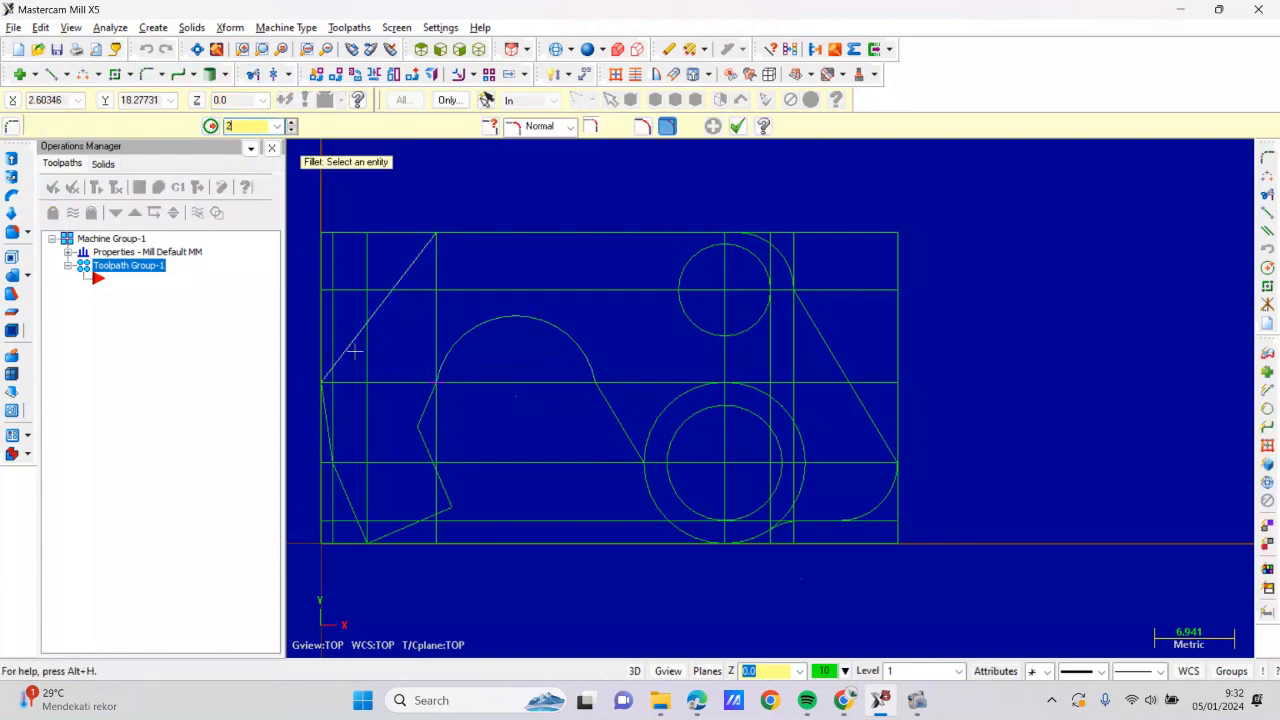
pyautogui.click(447, 503)
pyautogui.click(450, 514)
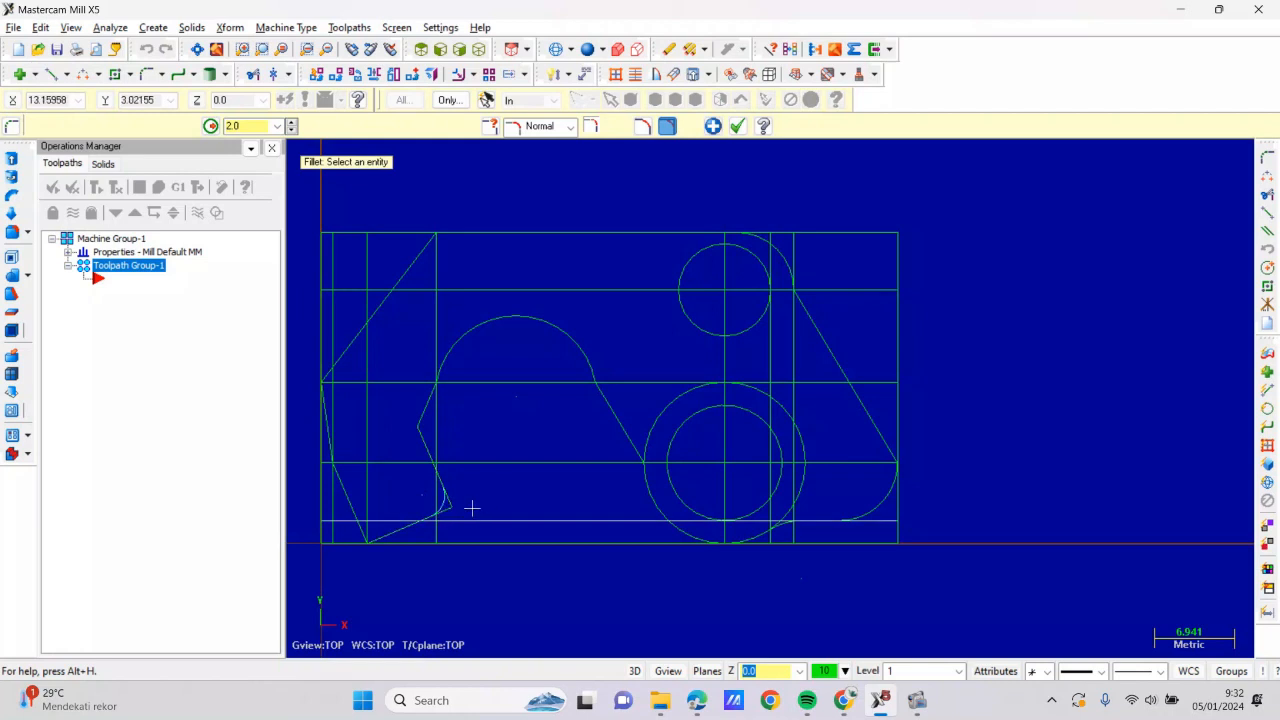
pyautogui.scroll(2, 455, 505)
pyautogui.click(643, 127)
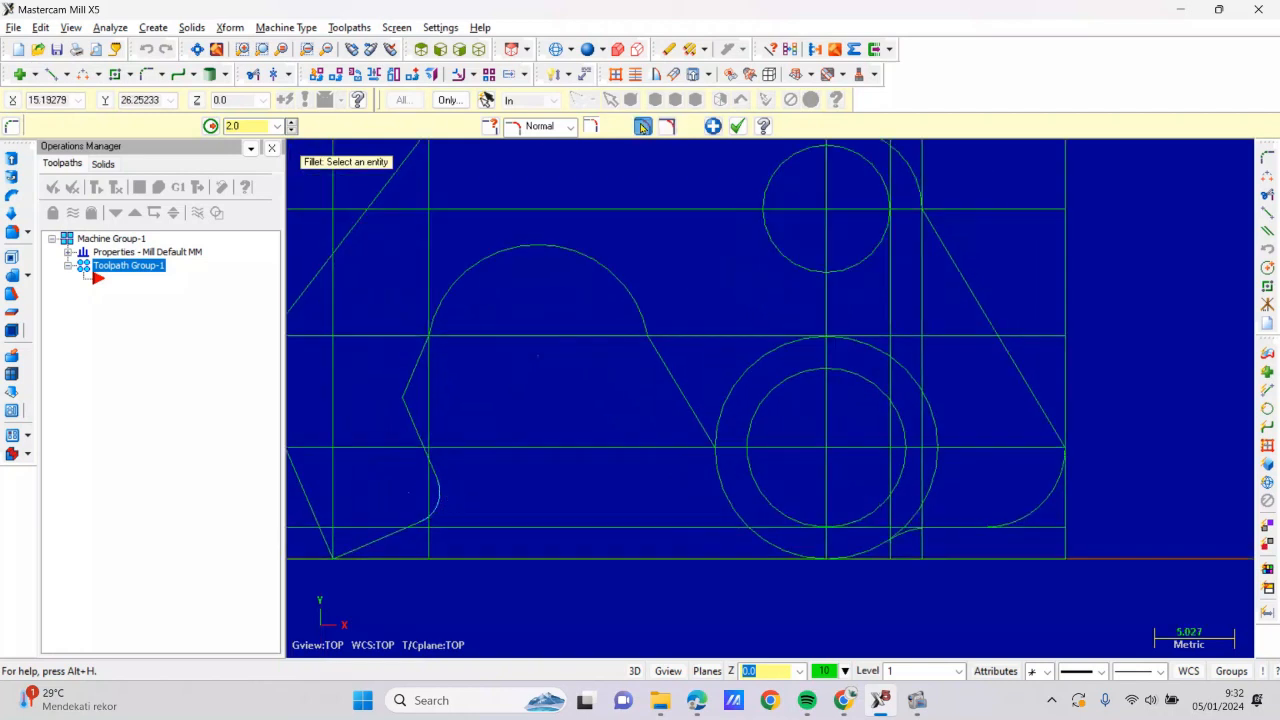
pyautogui.scroll(-2, 627, 380)
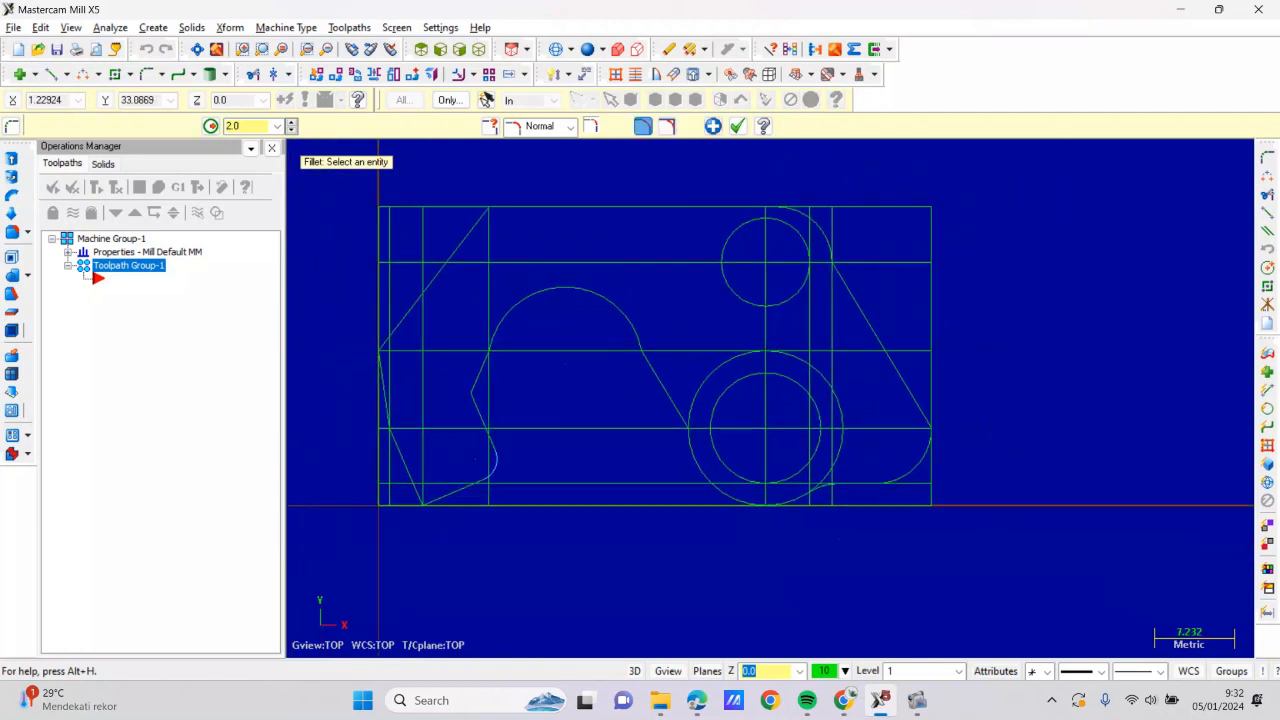
# Remove the larger existing fillet arc between the top edge and the vertical line beside the small circle
pyautogui.click(84, 73)
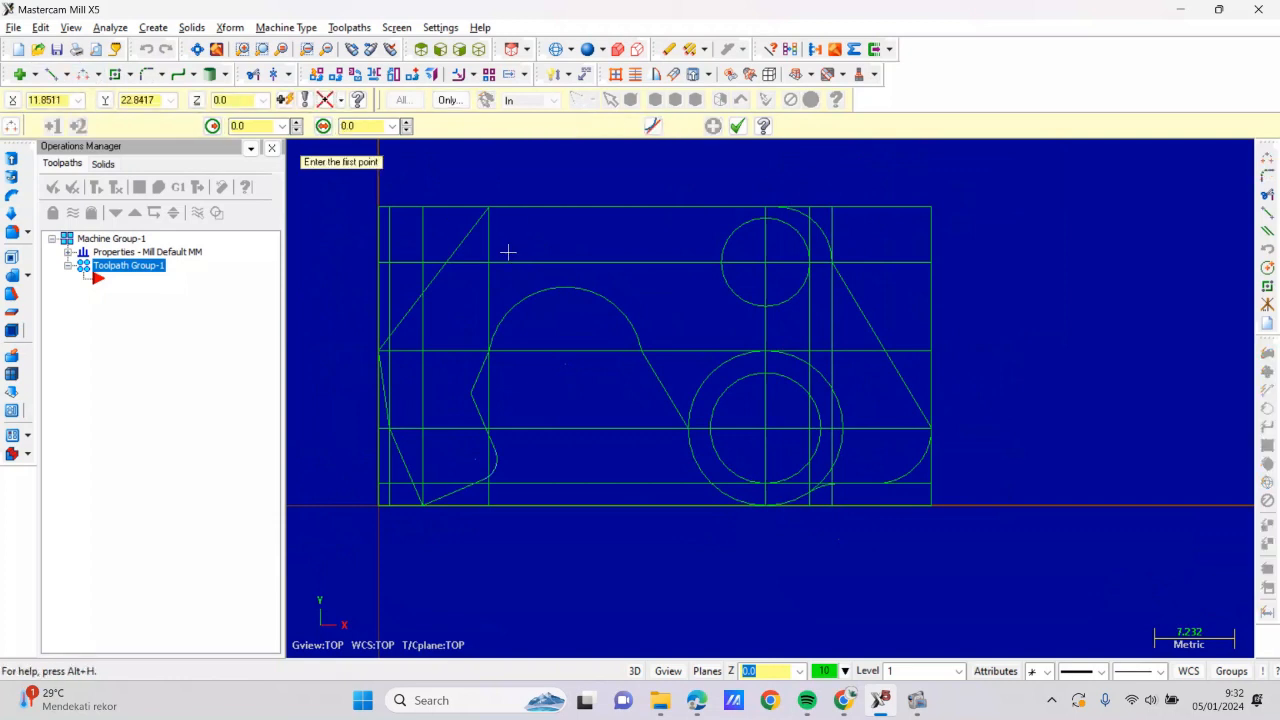
pyautogui.click(490, 208)
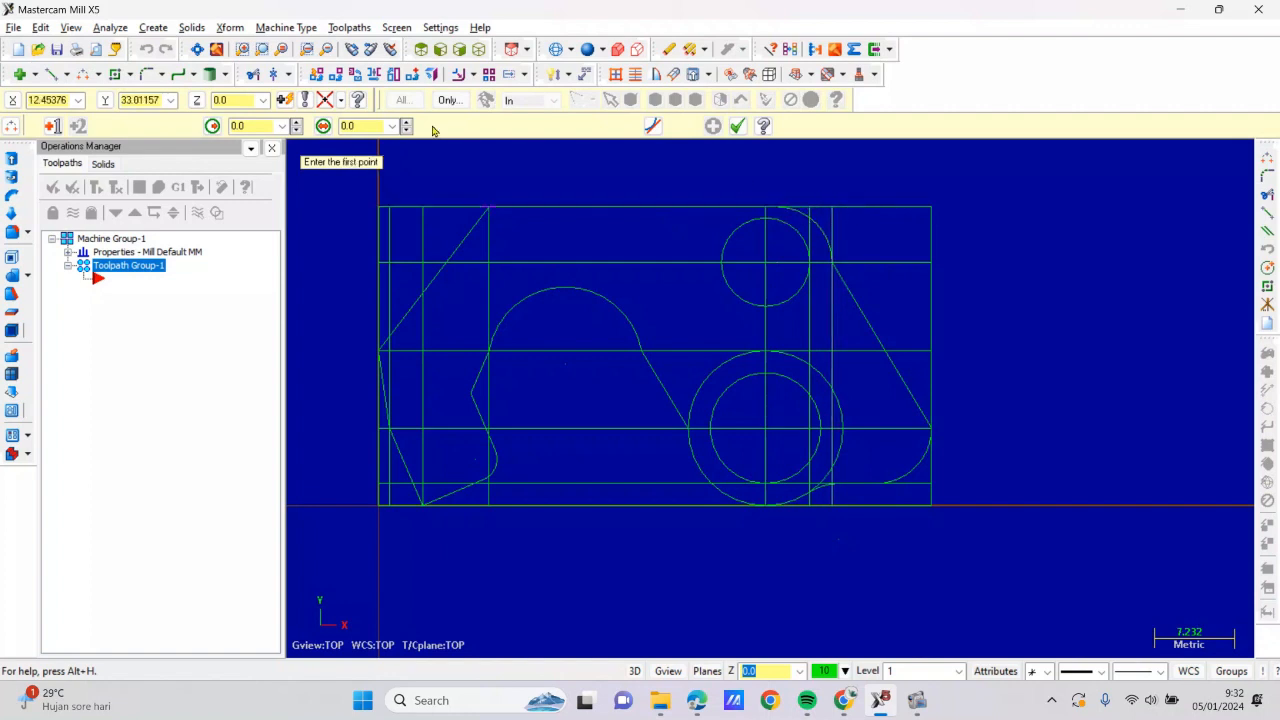
pyautogui.click(273, 74)
pyautogui.scroll(3, 815, 240)
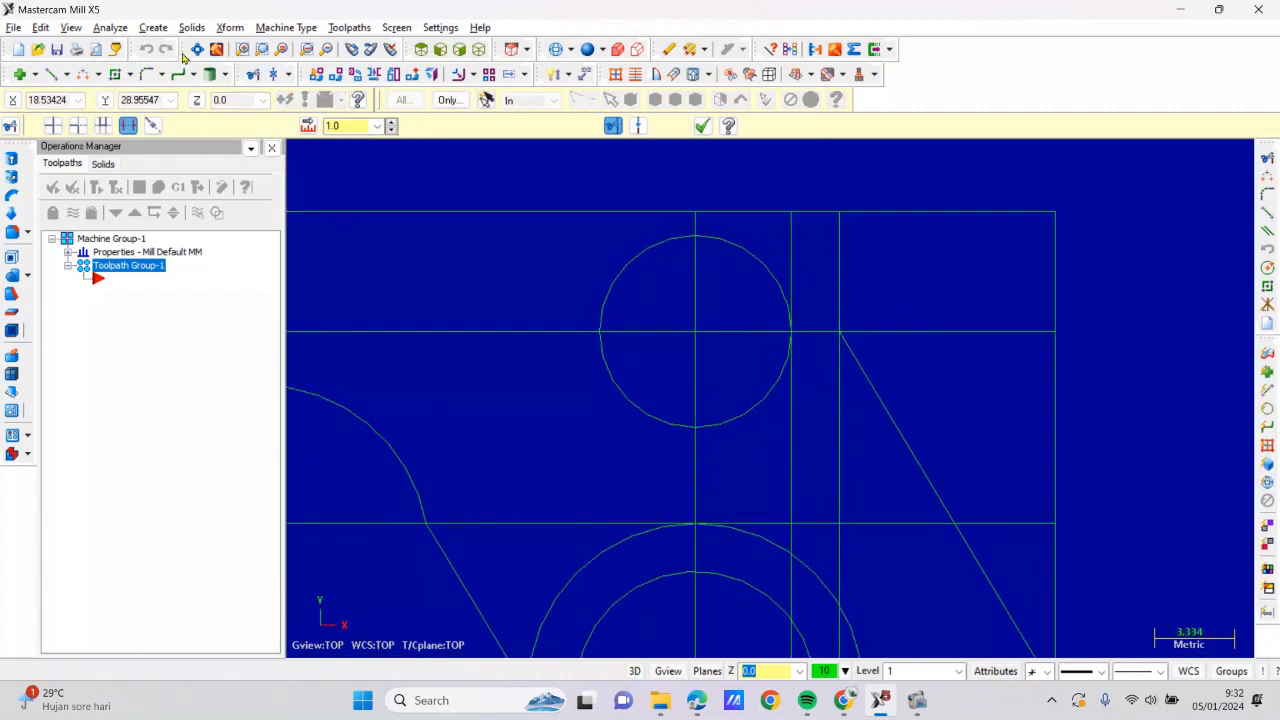
# Fillet the top edge and the vertical line above the right slanted line with a 2 mm radius, without trimming
pyautogui.click(160, 74)
pyautogui.click(205, 98)
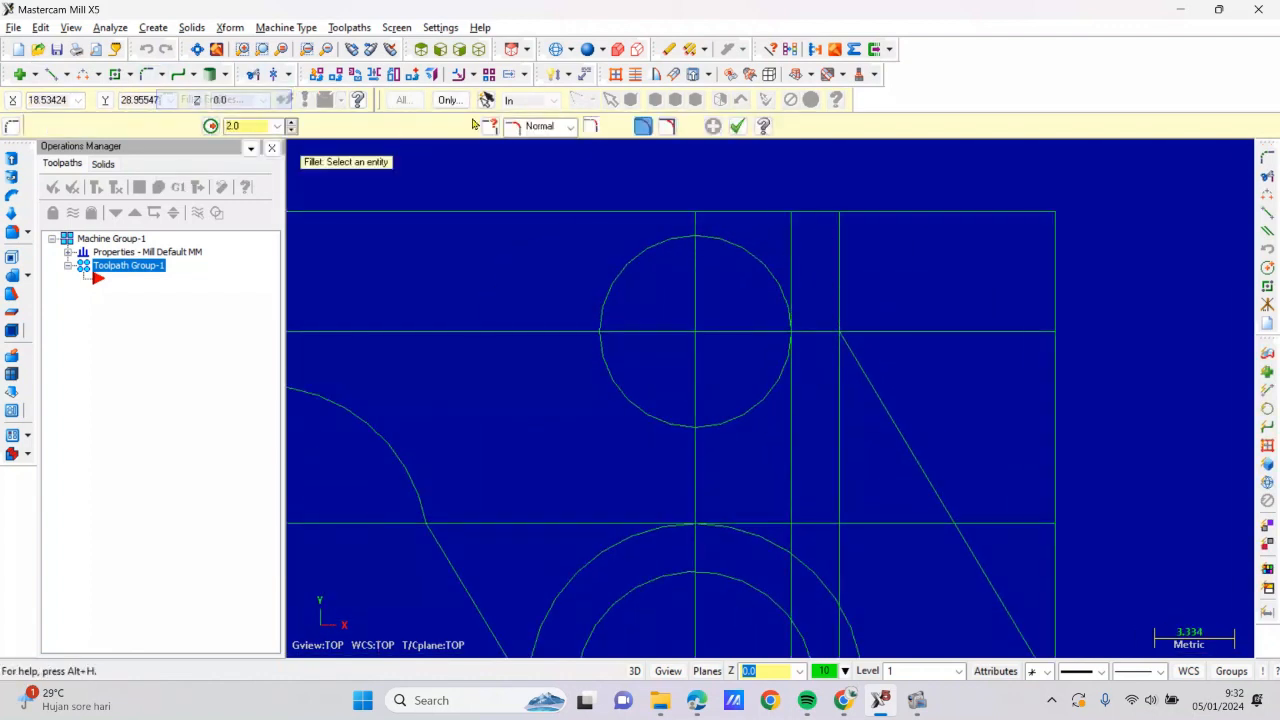
pyautogui.click(817, 212)
pyautogui.click(838, 250)
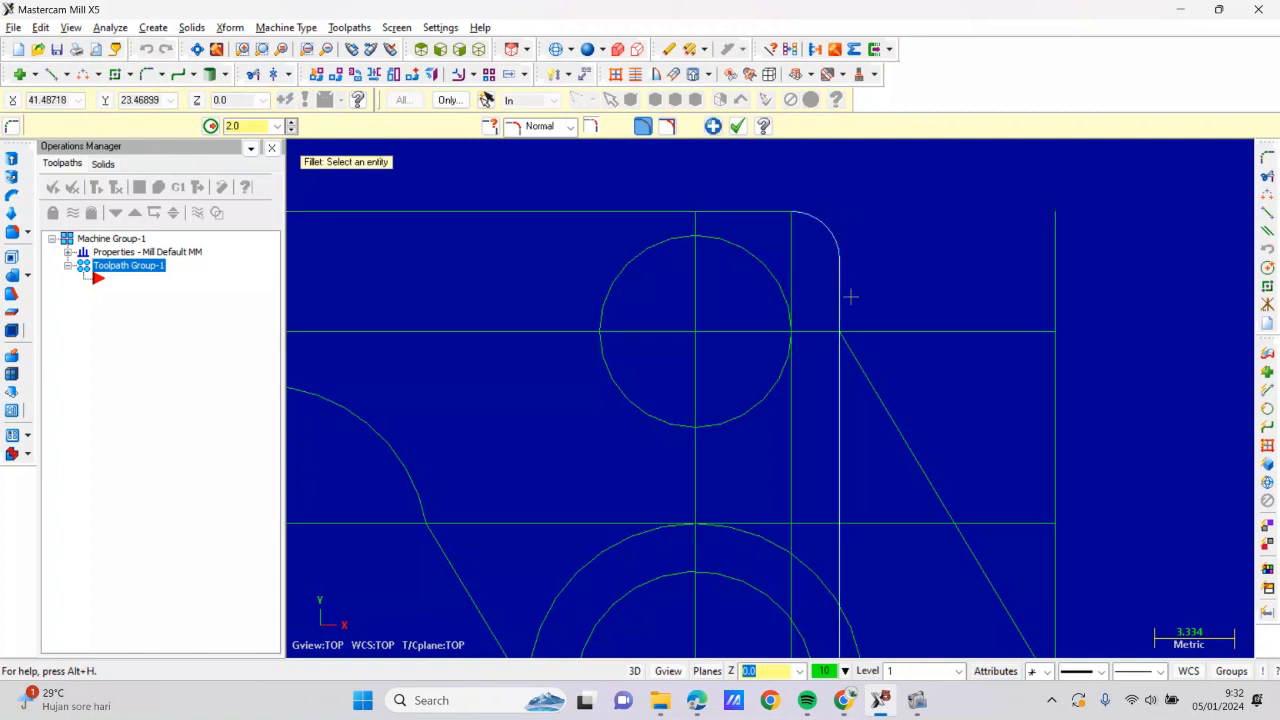
pyautogui.click(670, 126)
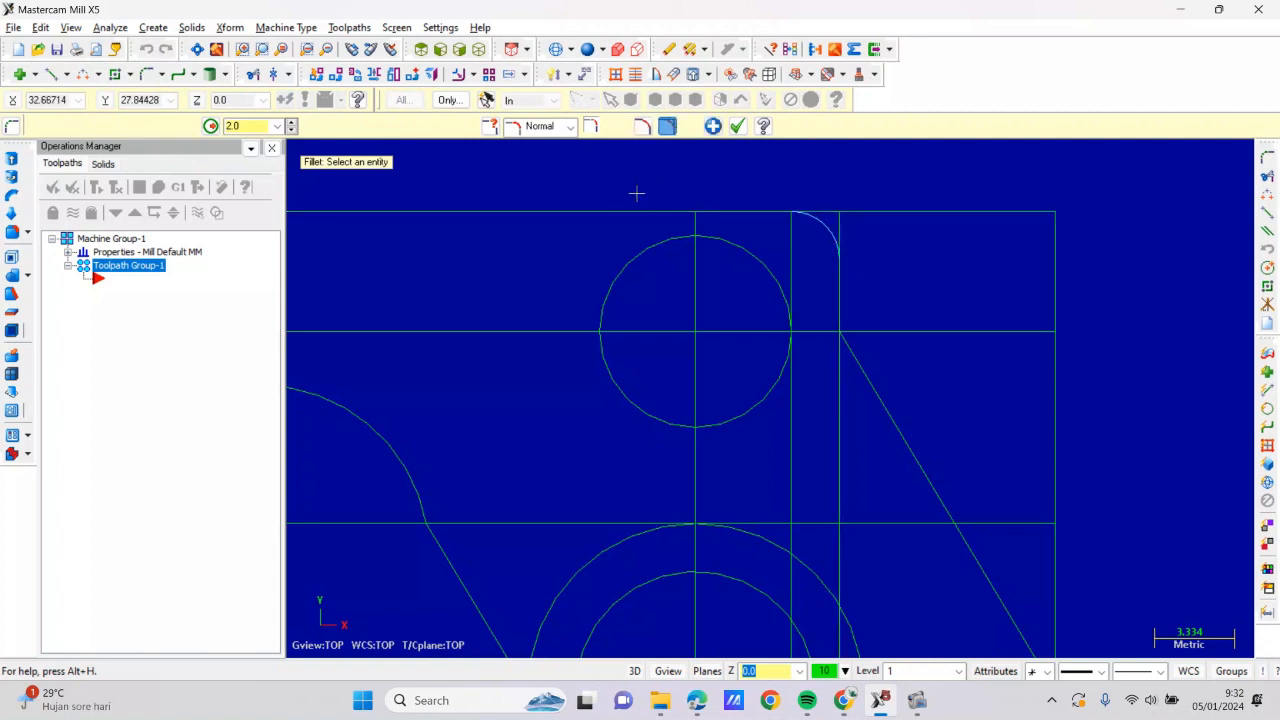
# Draw a downward-sagging endpoint arc of radius 90 mm from the left slanted line's upper end to the start of the top-right fillet
pyautogui.press('Escape')
pyautogui.click(50, 74)
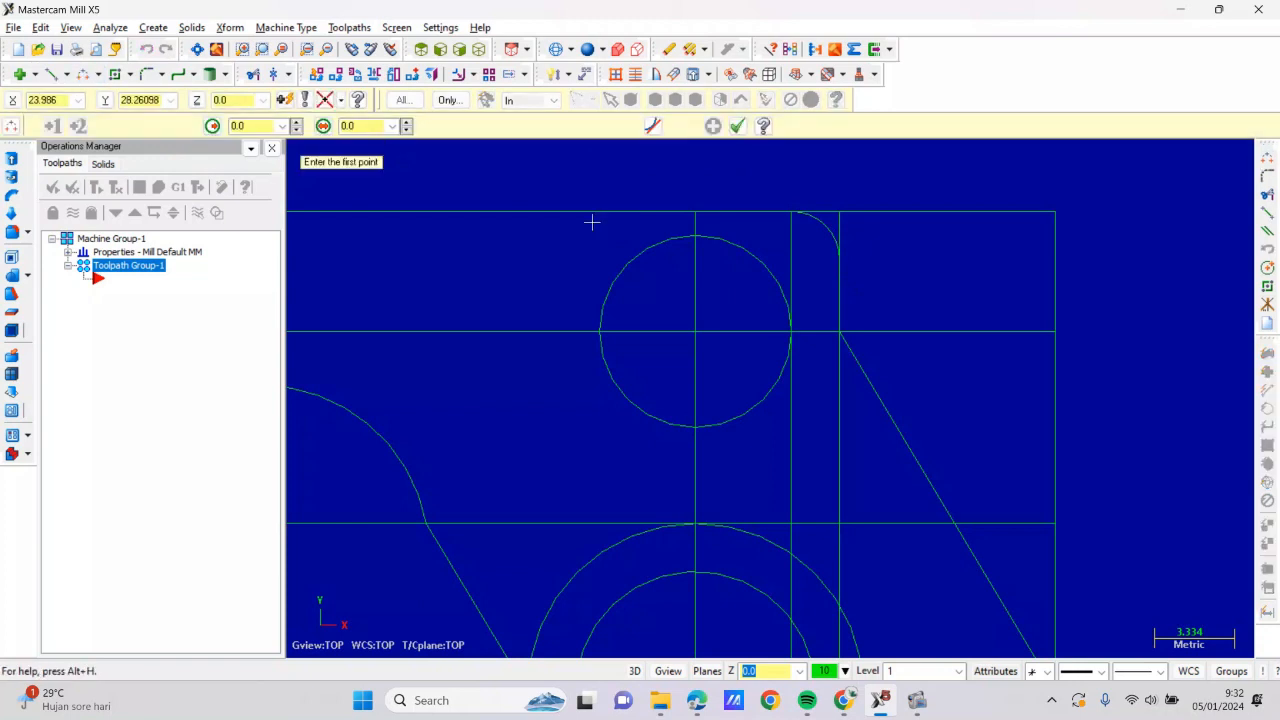
pyautogui.scroll(-2, 906, 260)
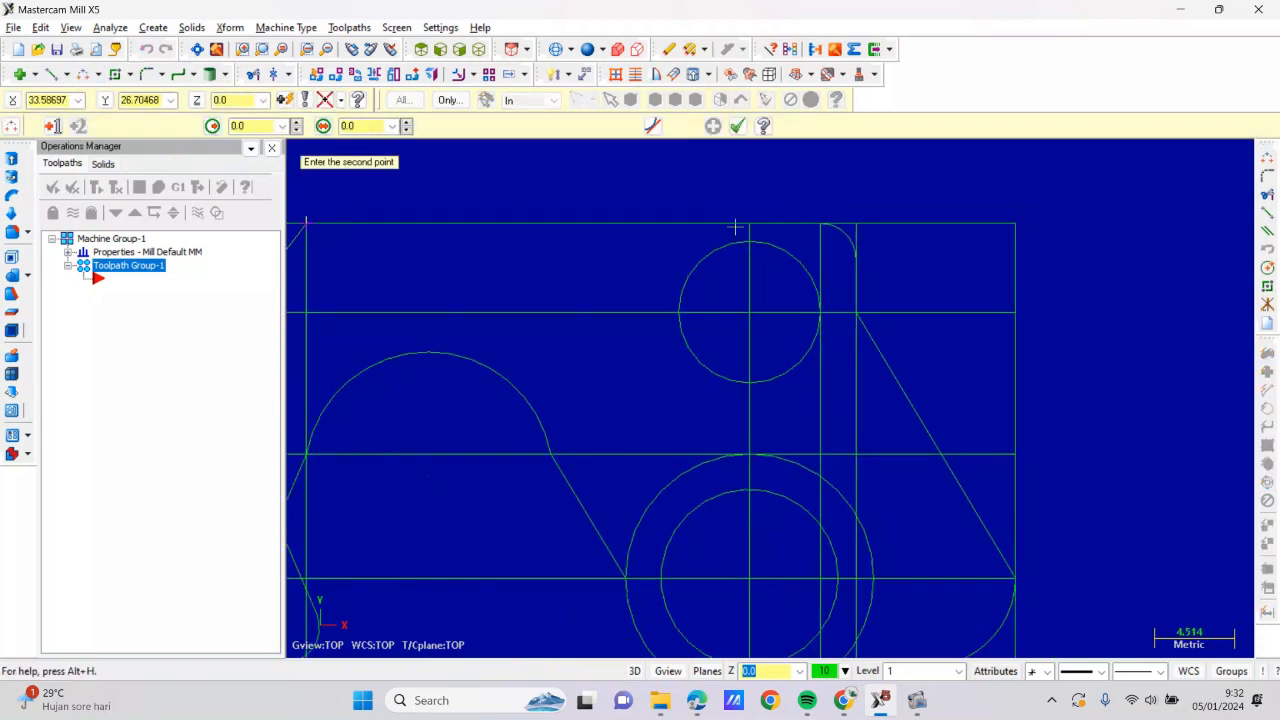
pyautogui.click(818, 226)
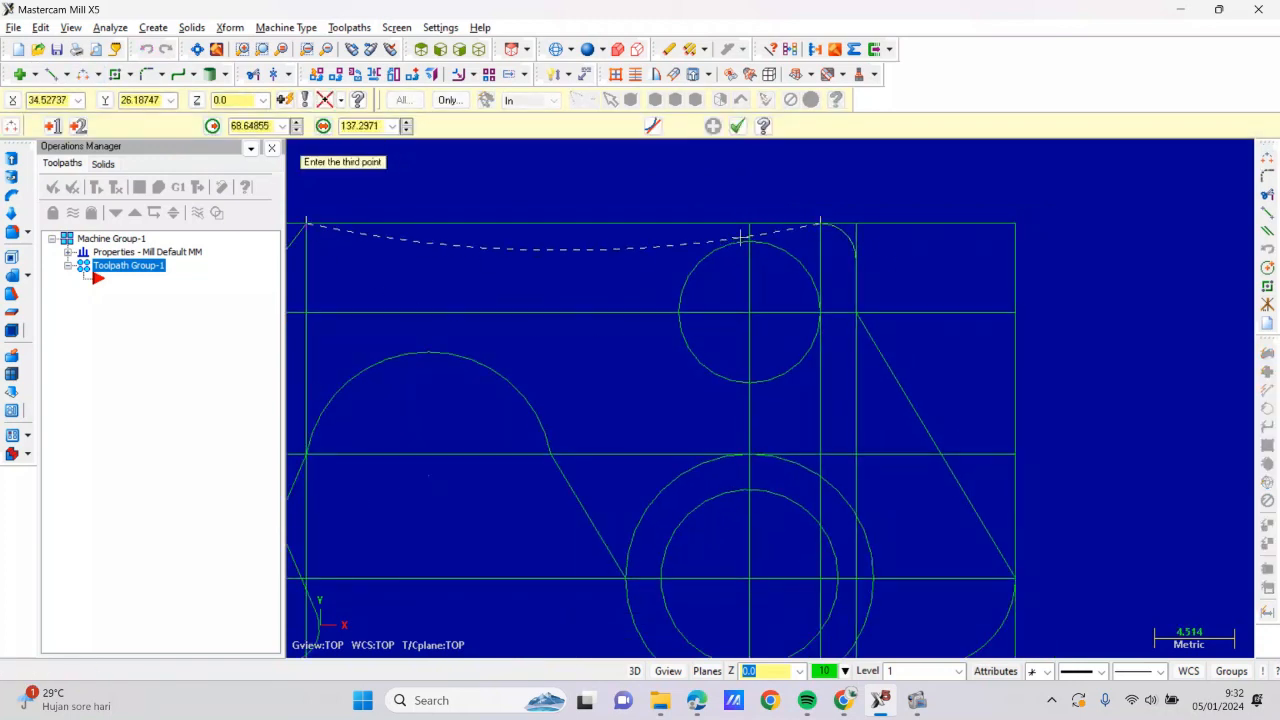
pyautogui.click(728, 233)
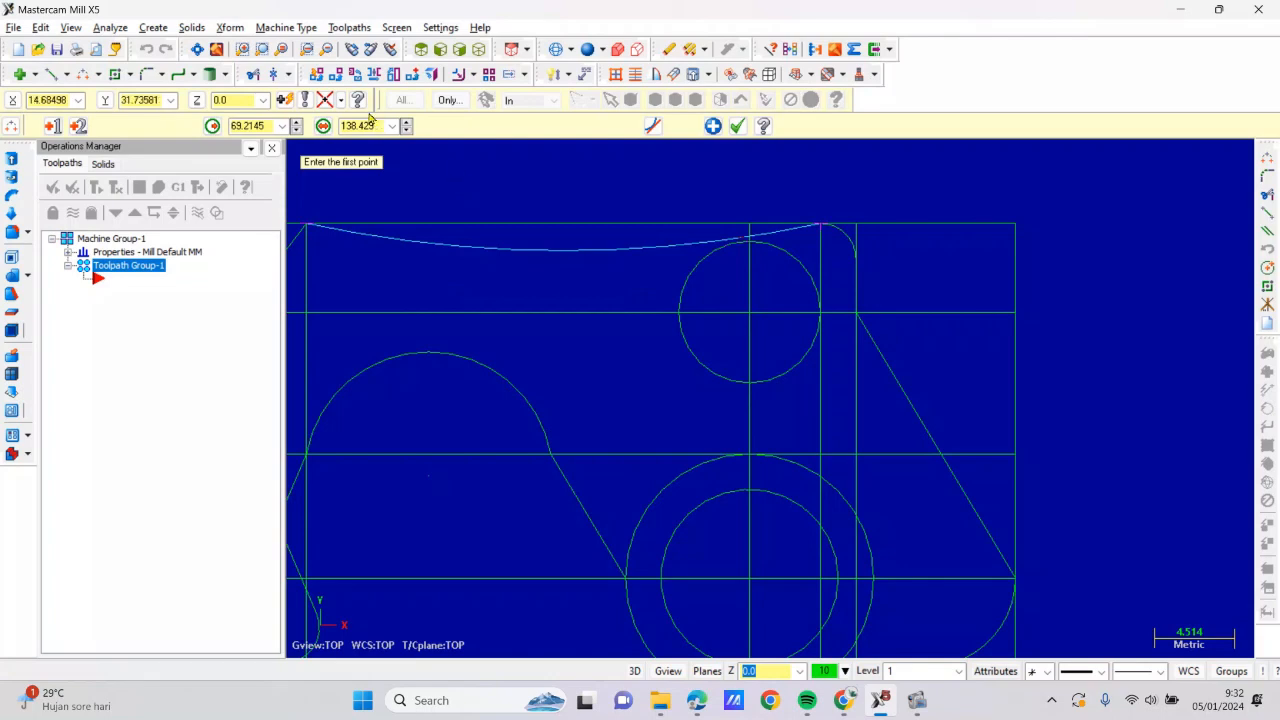
pyautogui.click(261, 128)
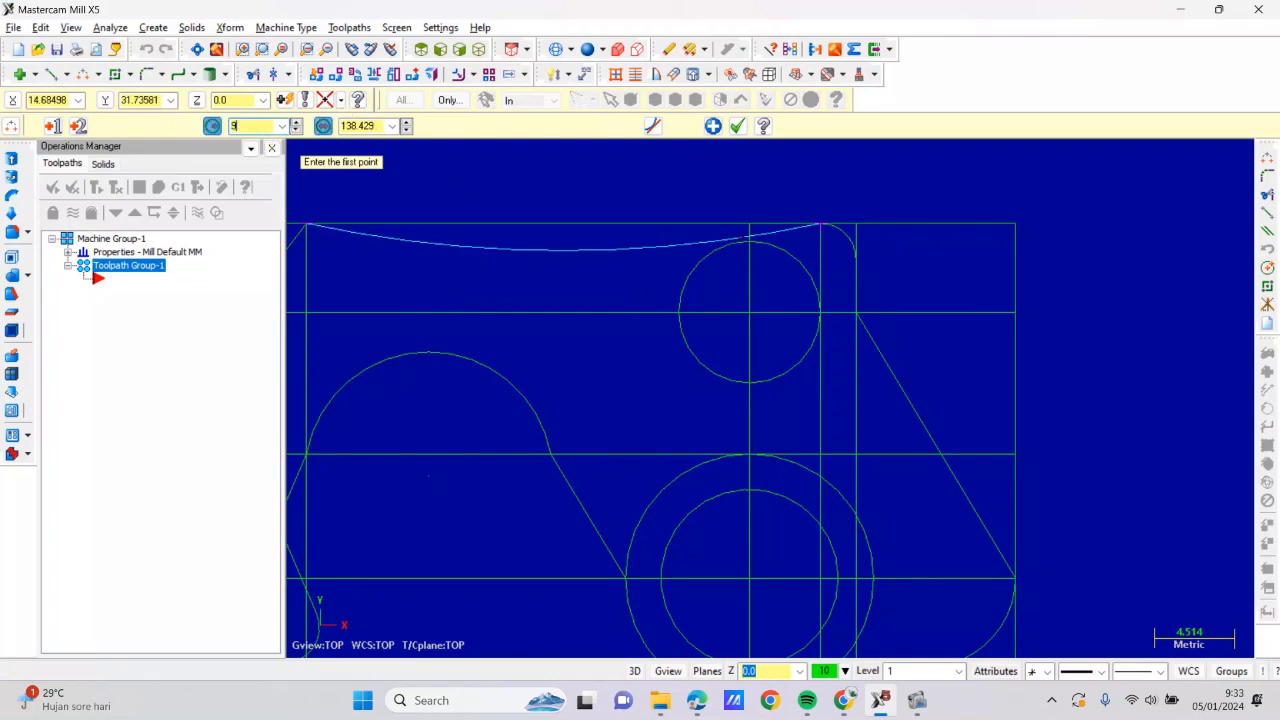
pyautogui.write('90')
pyautogui.press('Return')
# Fillet the corner between the two short slanted lines below the 7 mm arc with a 2 mm radius, and turn trimming on
pyautogui.scroll(-3, 614, 349)
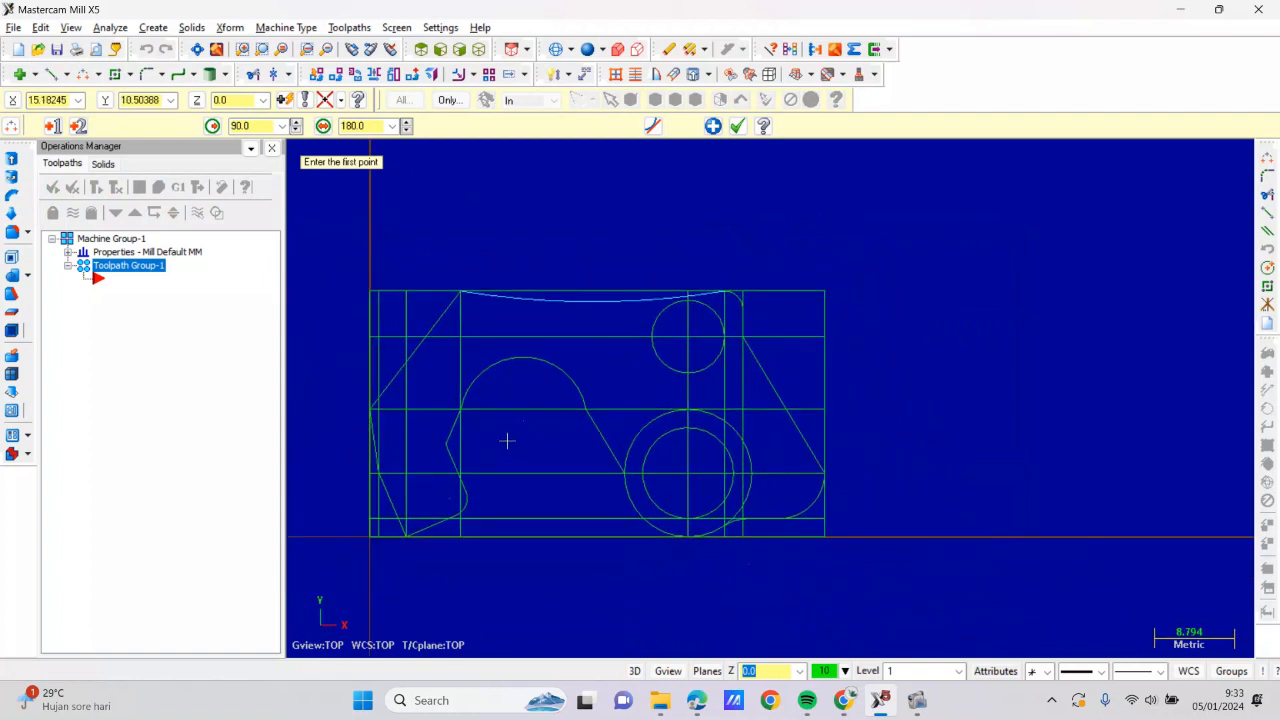
pyautogui.scroll(1, 505, 438)
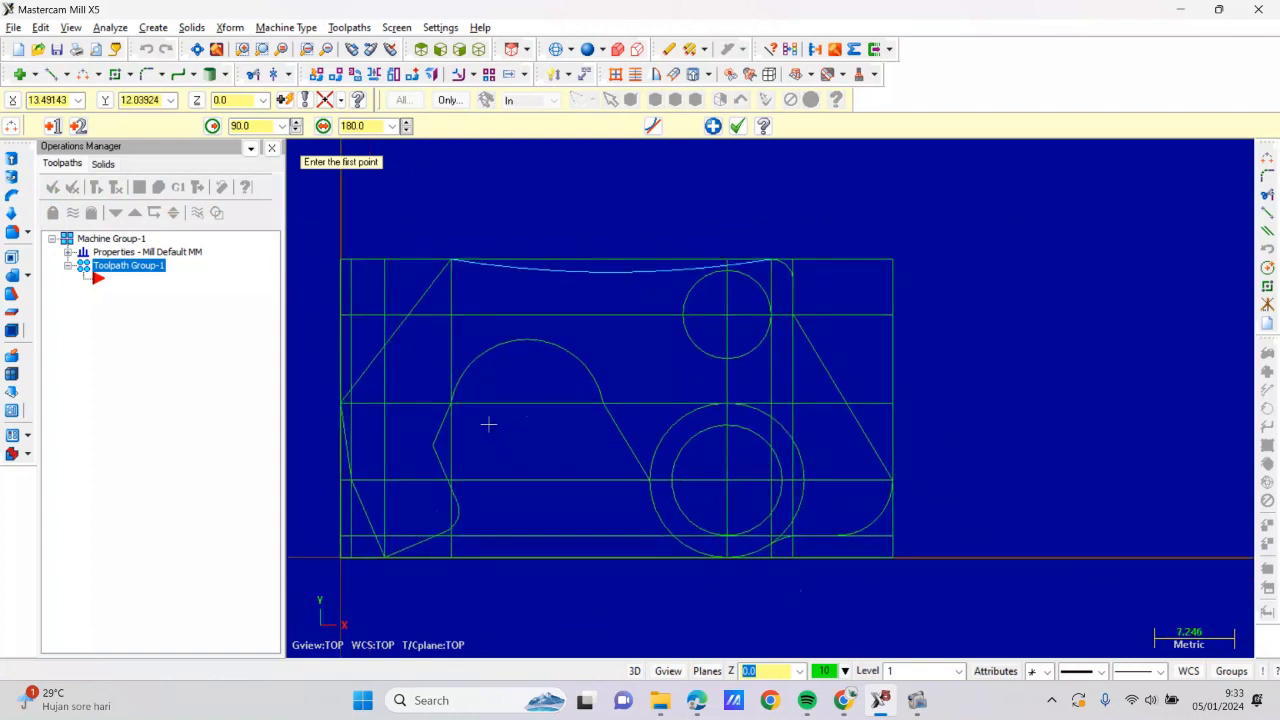
pyautogui.scroll(1, 383, 407)
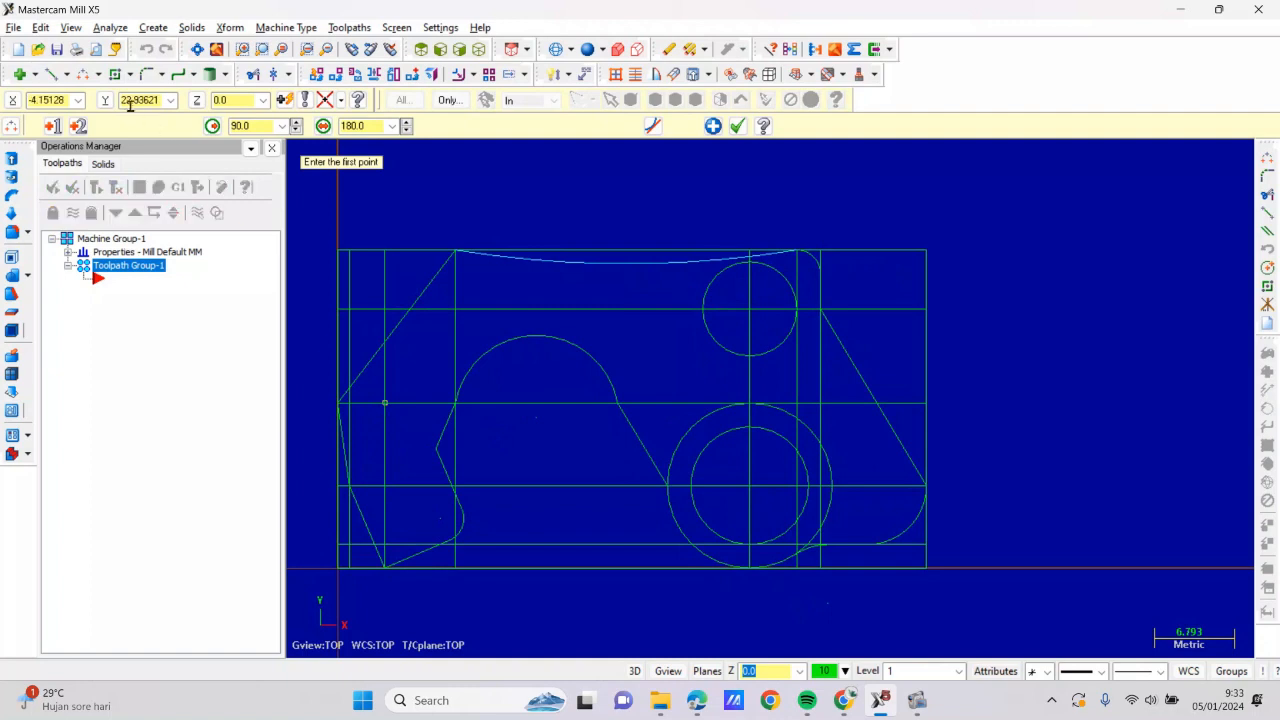
pyautogui.click(147, 75)
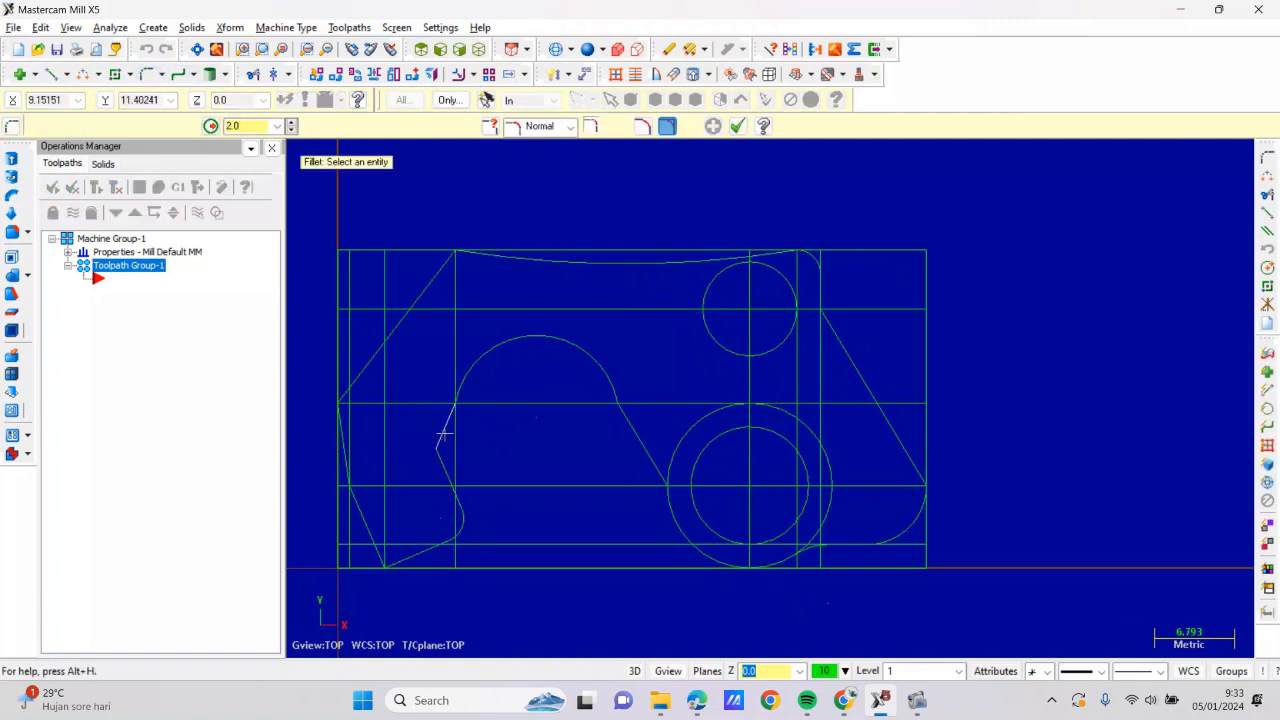
pyautogui.click(444, 435)
pyautogui.click(446, 466)
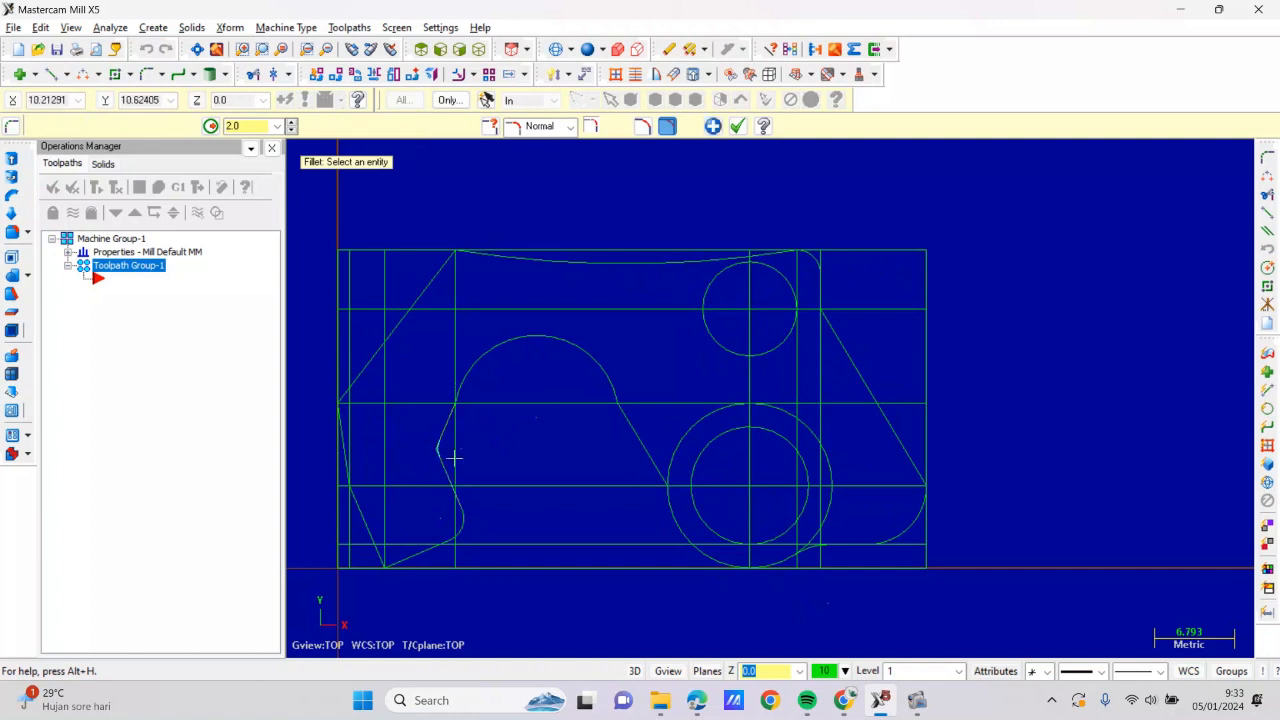
pyautogui.scroll(2, 453, 457)
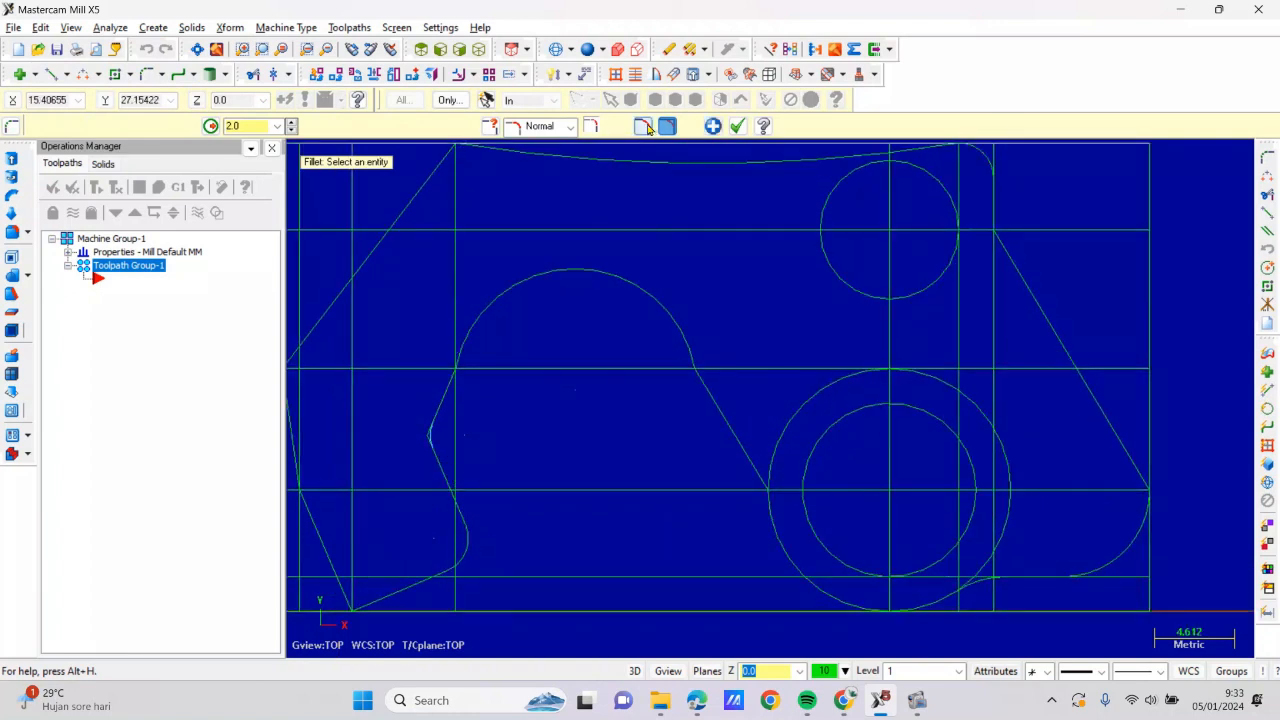
pyautogui.scroll(-2, 518, 400)
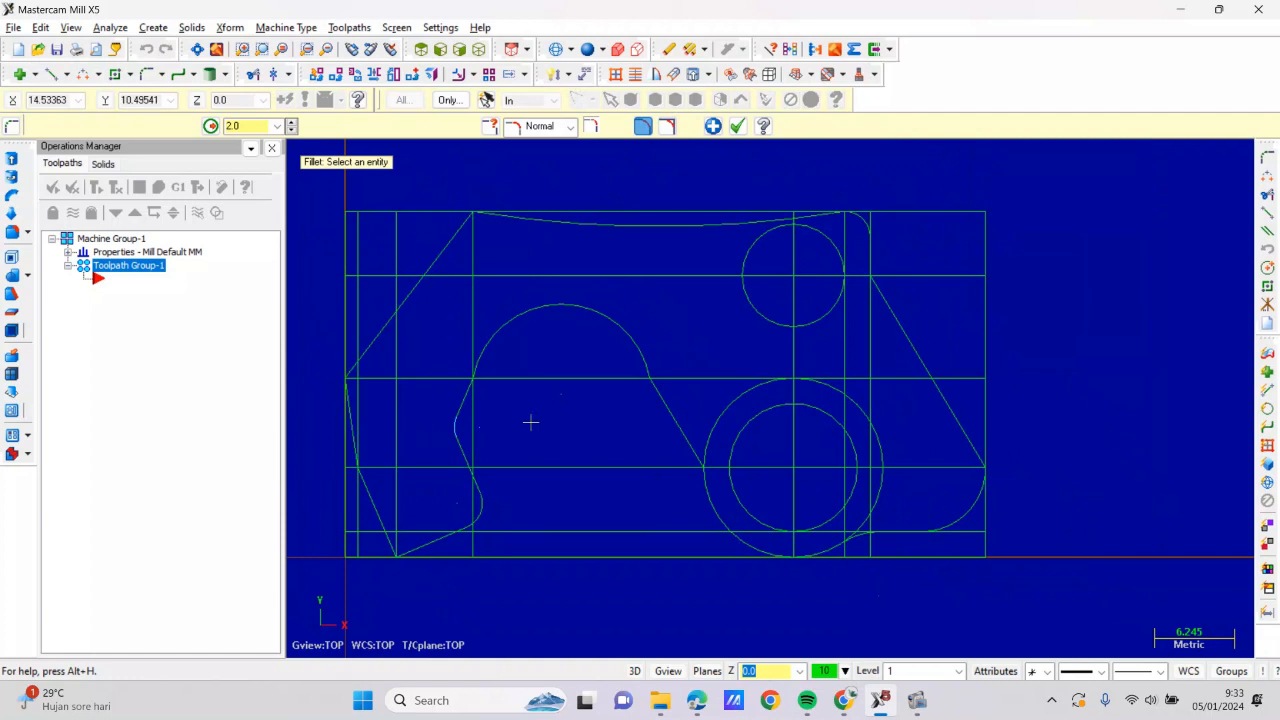
pyautogui.press('Escape')
pyautogui.scroll(-1, 597, 412)
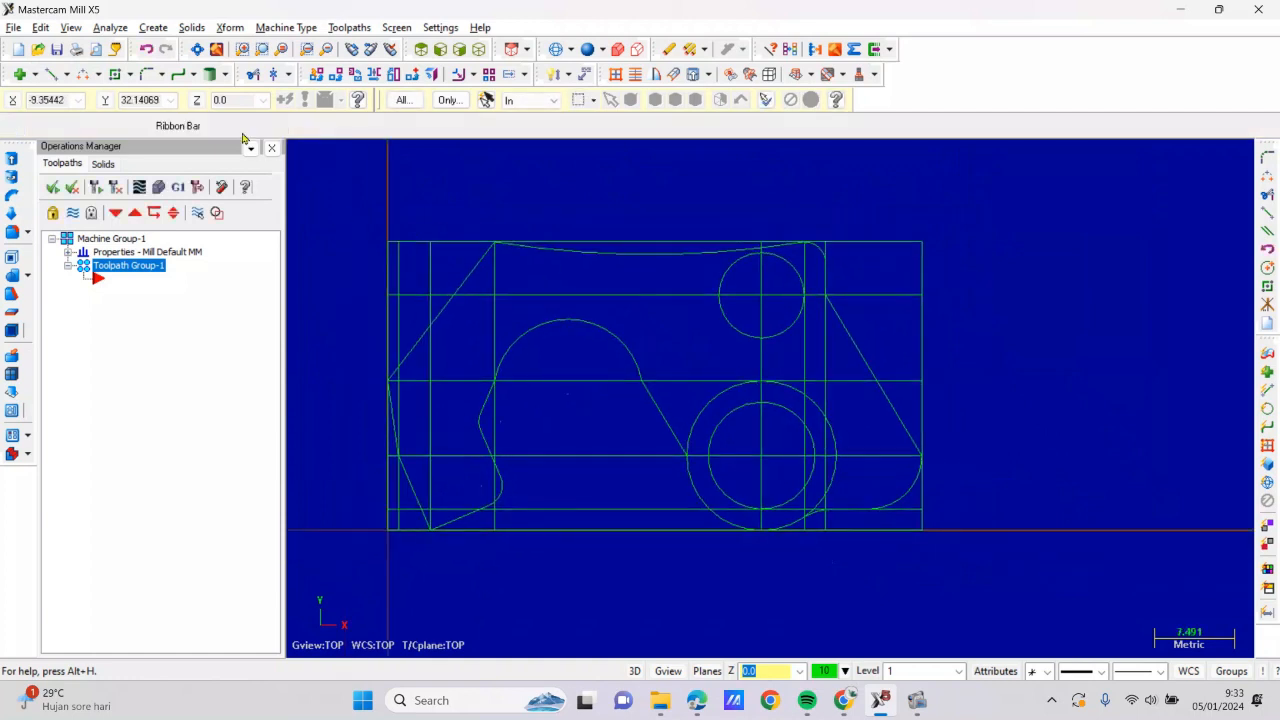
# Use Divide to delete the construction-line segments outside the long slanted line in the rectangle's upper-left corner
pyautogui.click(252, 74)
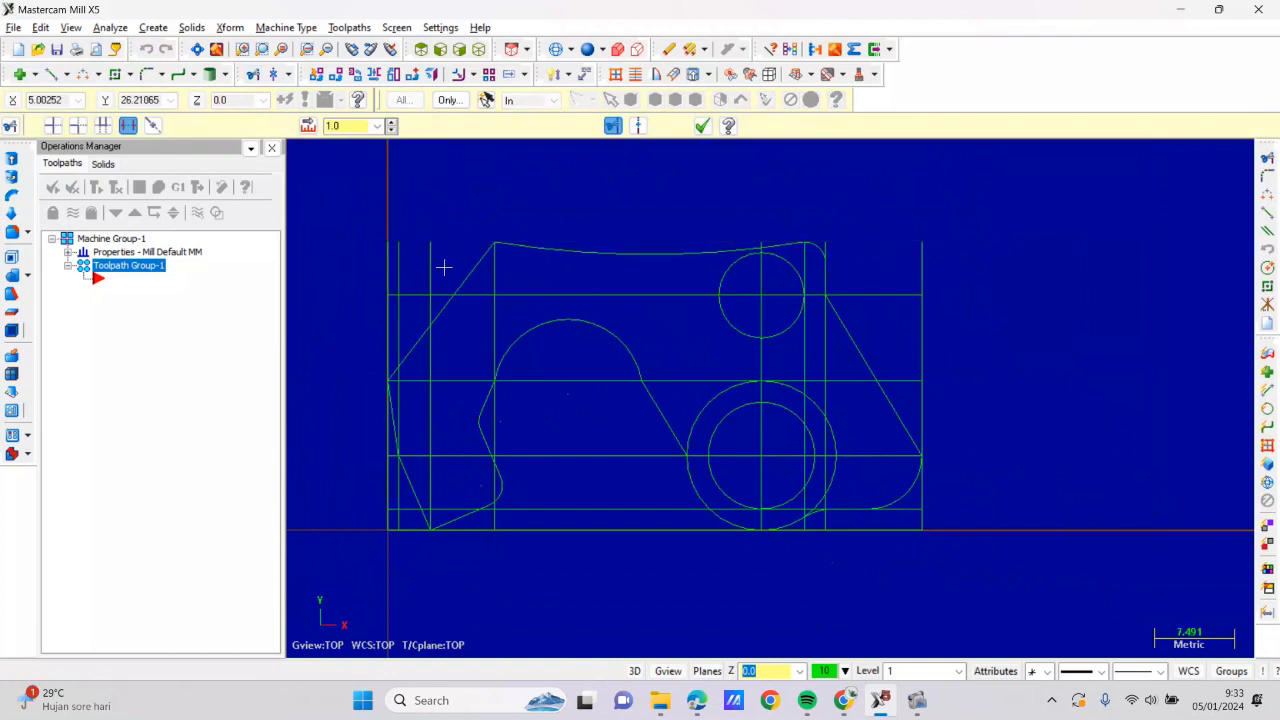
pyautogui.scroll(4, 443, 270)
pyautogui.click(390, 320)
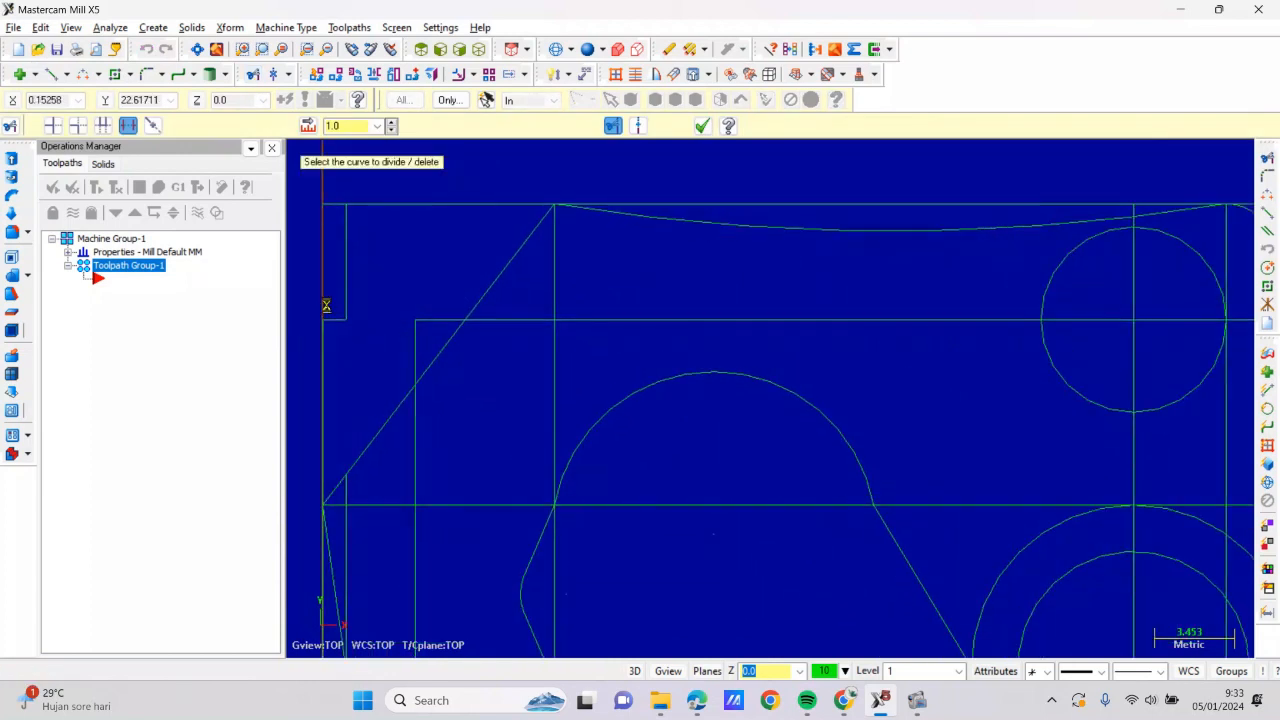
pyautogui.press('Escape')
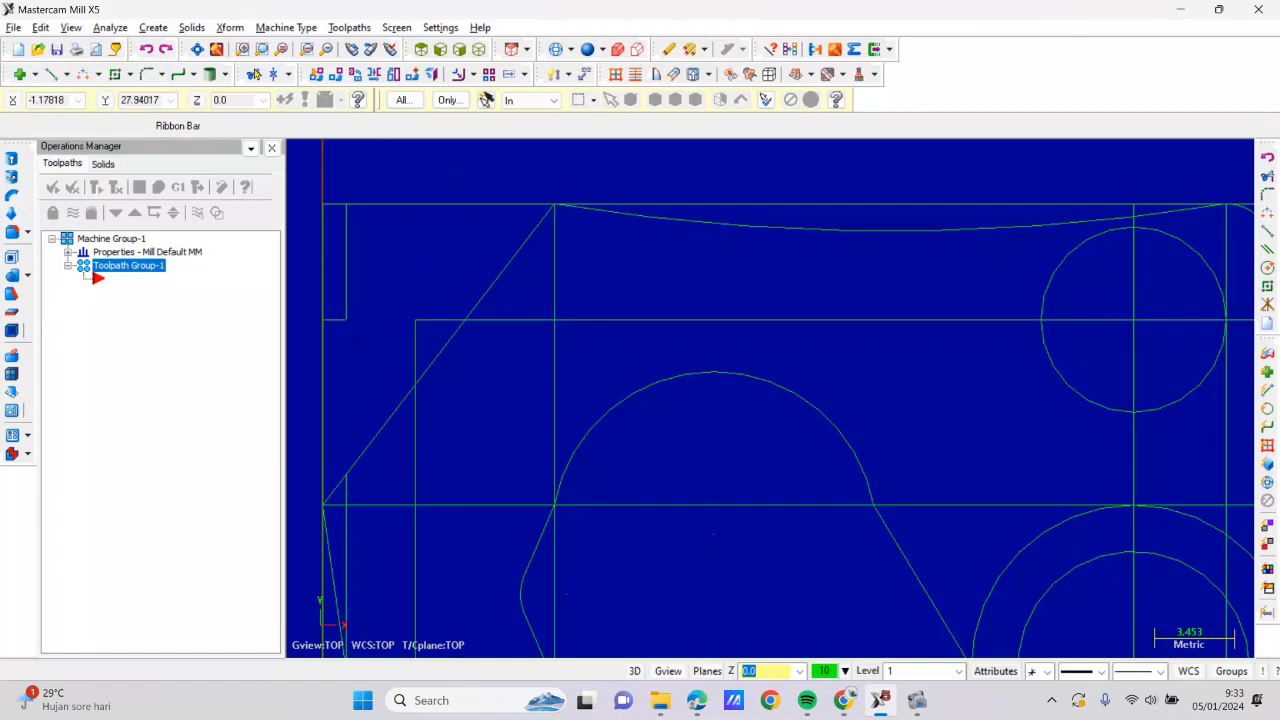
pyautogui.click(255, 74)
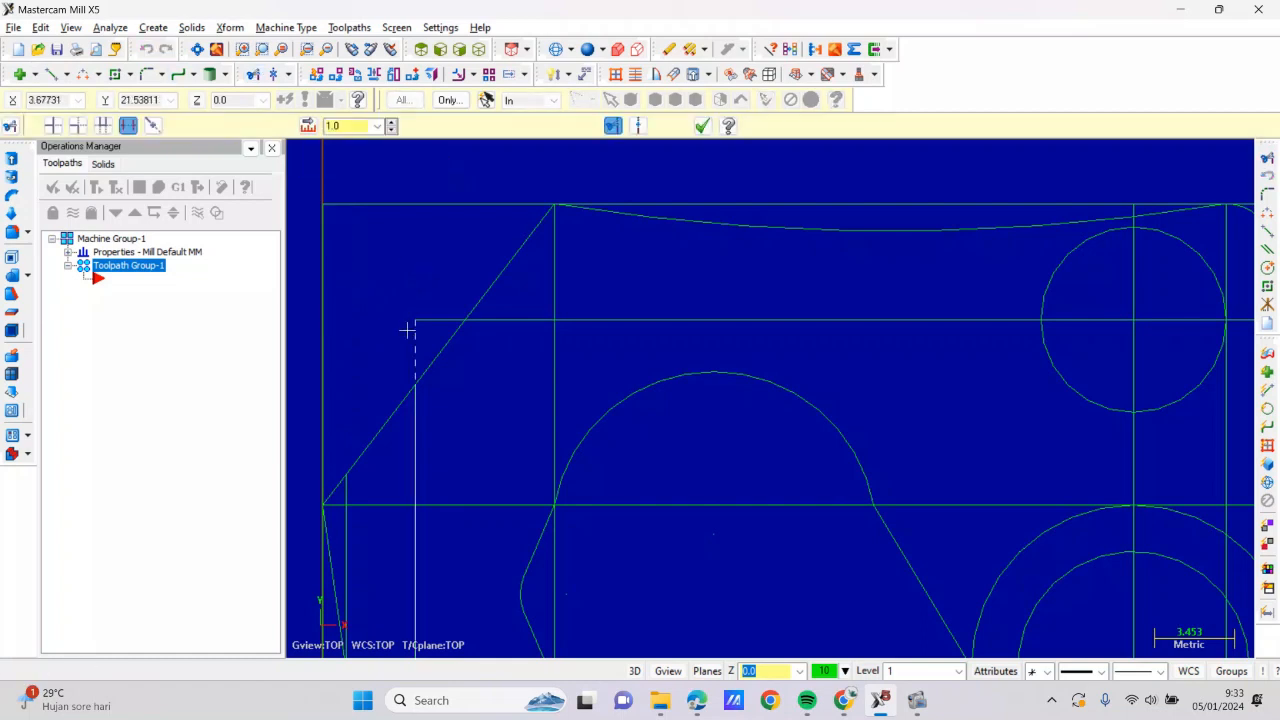
pyautogui.click(408, 330)
pyautogui.click(424, 321)
# Delete the Y22 horizontal line between the left slanted line and small circle, and the X10 vertical line above Y14
pyautogui.click(523, 326)
pyautogui.click(552, 325)
pyautogui.click(564, 318)
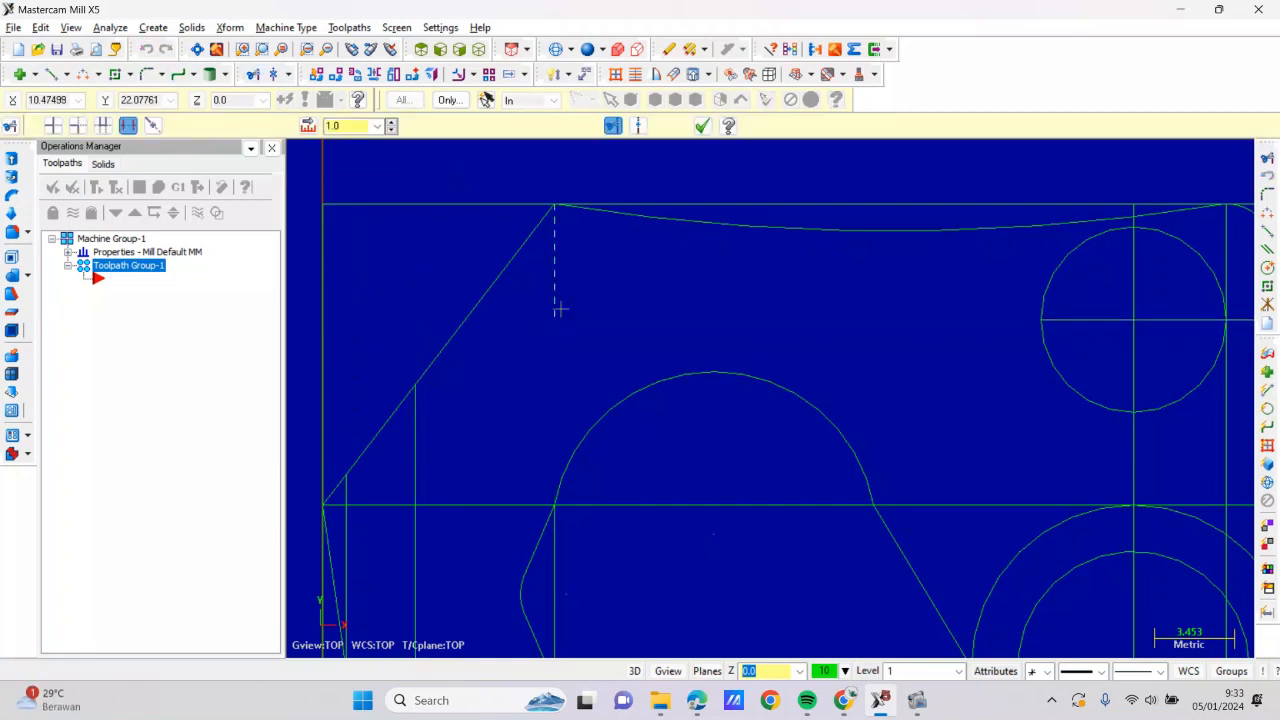
pyautogui.click(561, 309)
# Delete the horizontal and vertical centre-line segments inside the small circle
pyautogui.click(1112, 333)
pyautogui.click(1151, 316)
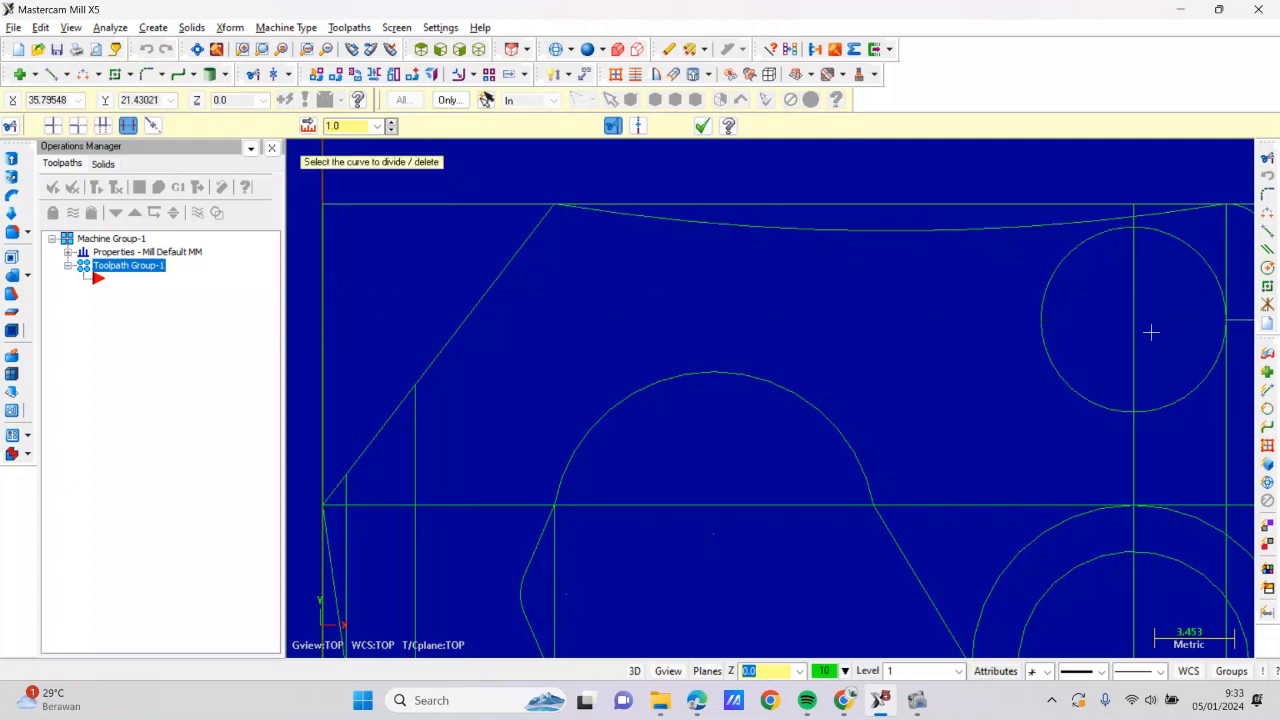
pyautogui.click(1132, 308)
# Delete the Y2 horizontal and the X1 and X4 vertical segments around and inside the hook's lower-left tip, below Y7
pyautogui.scroll(-3, 786, 309)
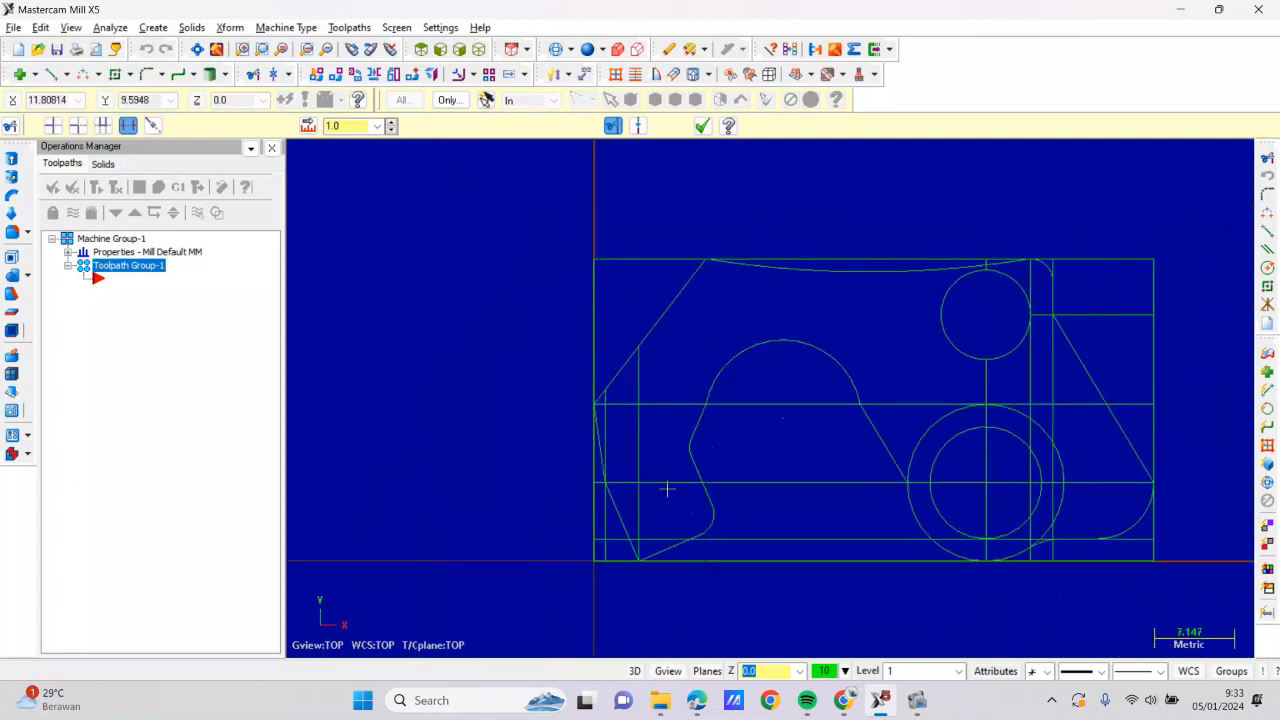
pyautogui.scroll(3, 680, 545)
pyautogui.click(527, 547)
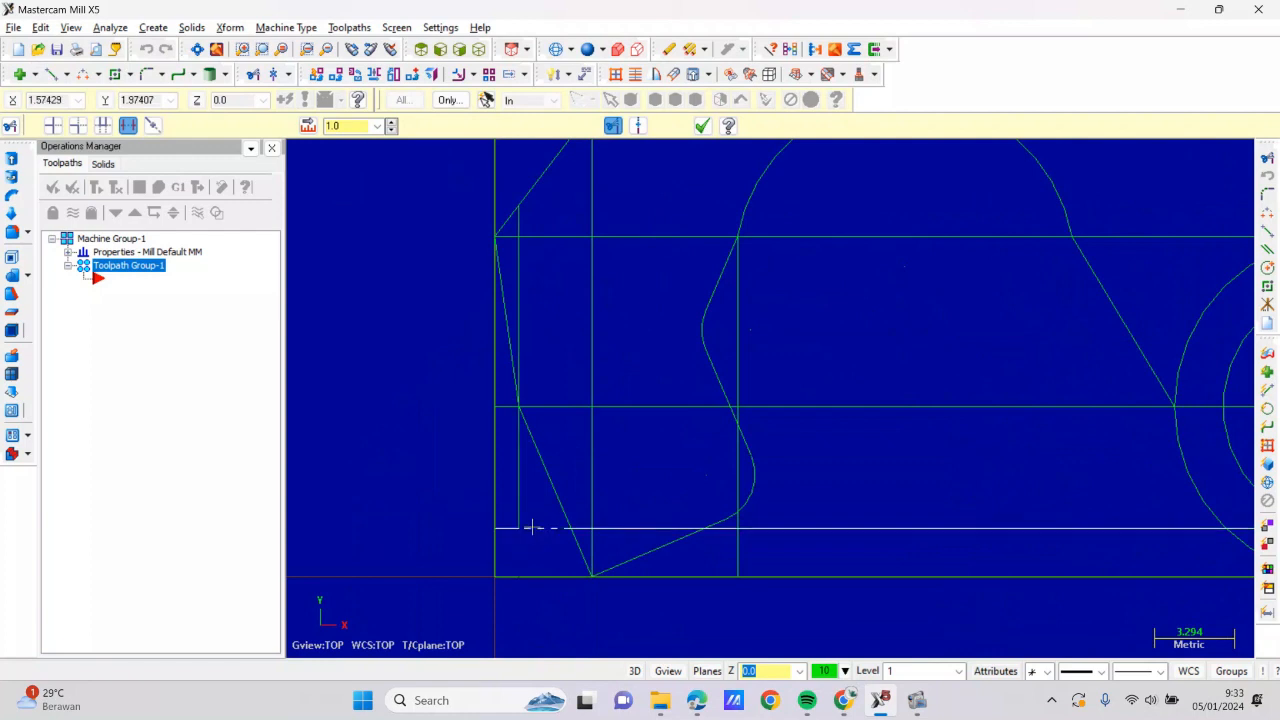
pyautogui.click(512, 527)
pyautogui.click(519, 512)
pyautogui.click(594, 528)
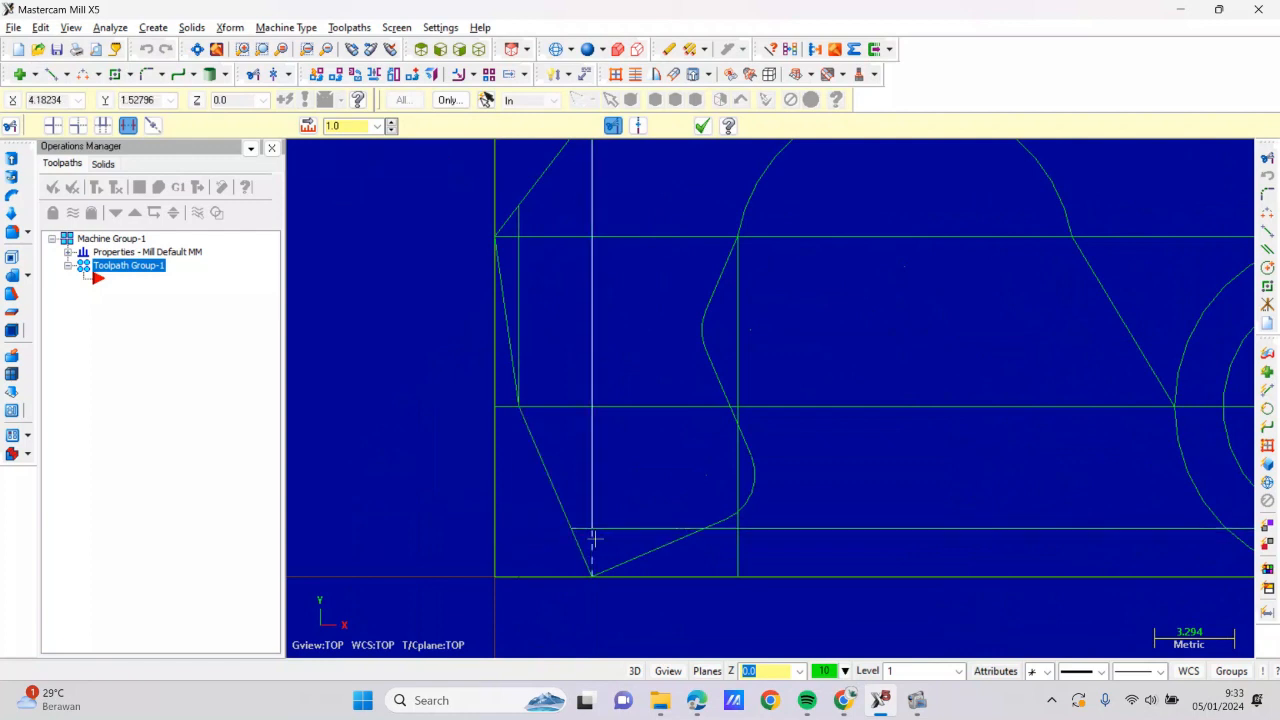
pyautogui.click(593, 516)
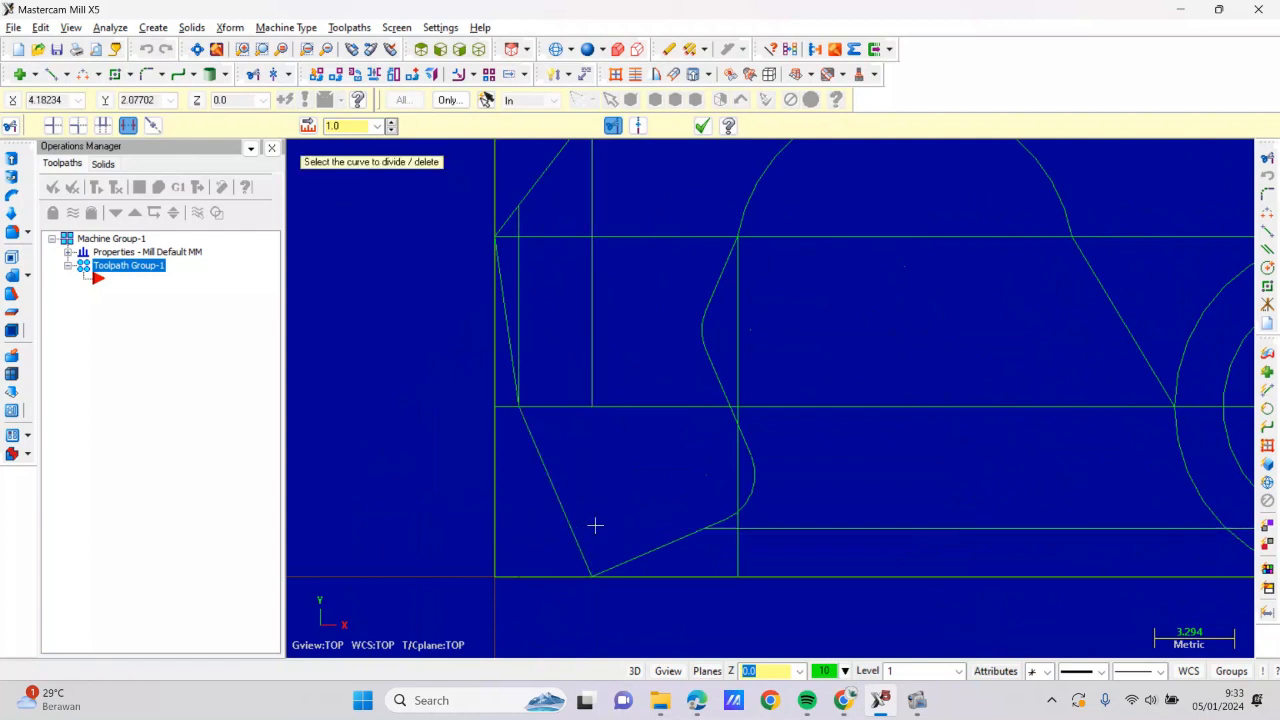
# Delete the remaining Y2 horizontal, Y7 horizontal and X10 vertical segments crossing the hook's rounded corner, out to the large circle
pyautogui.click(745, 526)
pyautogui.click(734, 530)
pyautogui.scroll(2, 754, 460)
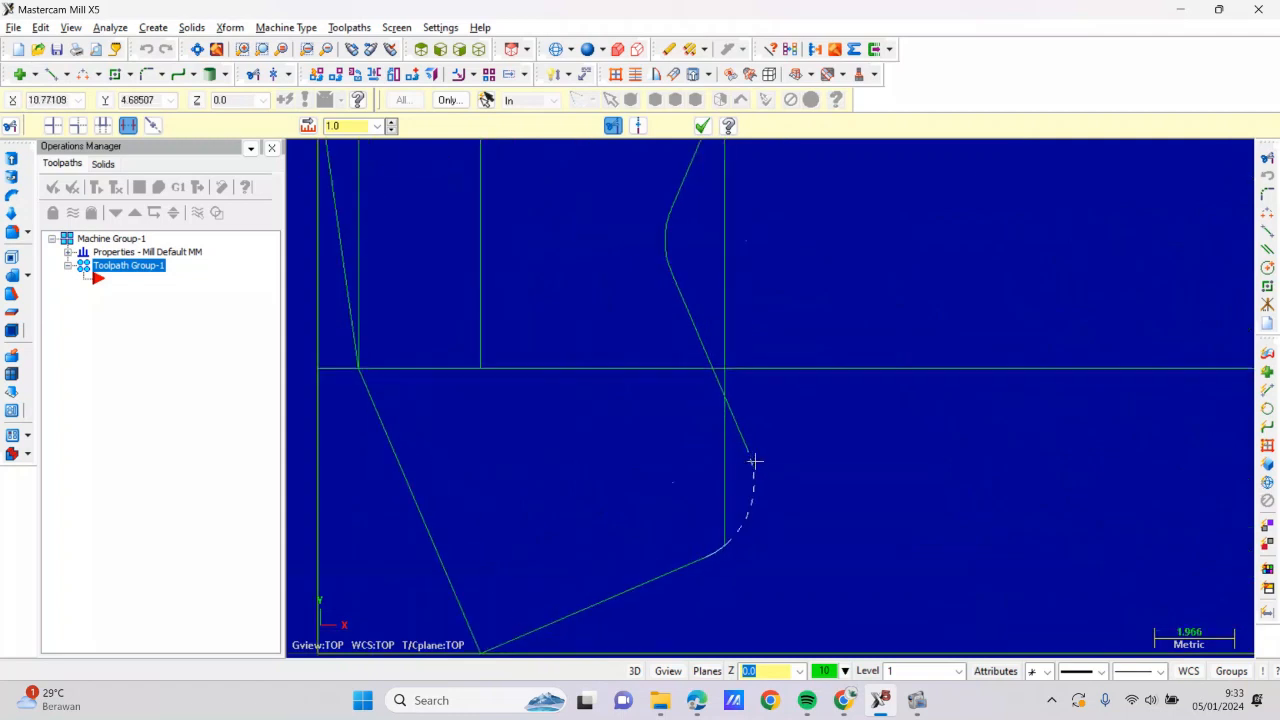
pyautogui.click(723, 471)
pyautogui.click(749, 368)
pyautogui.click(725, 358)
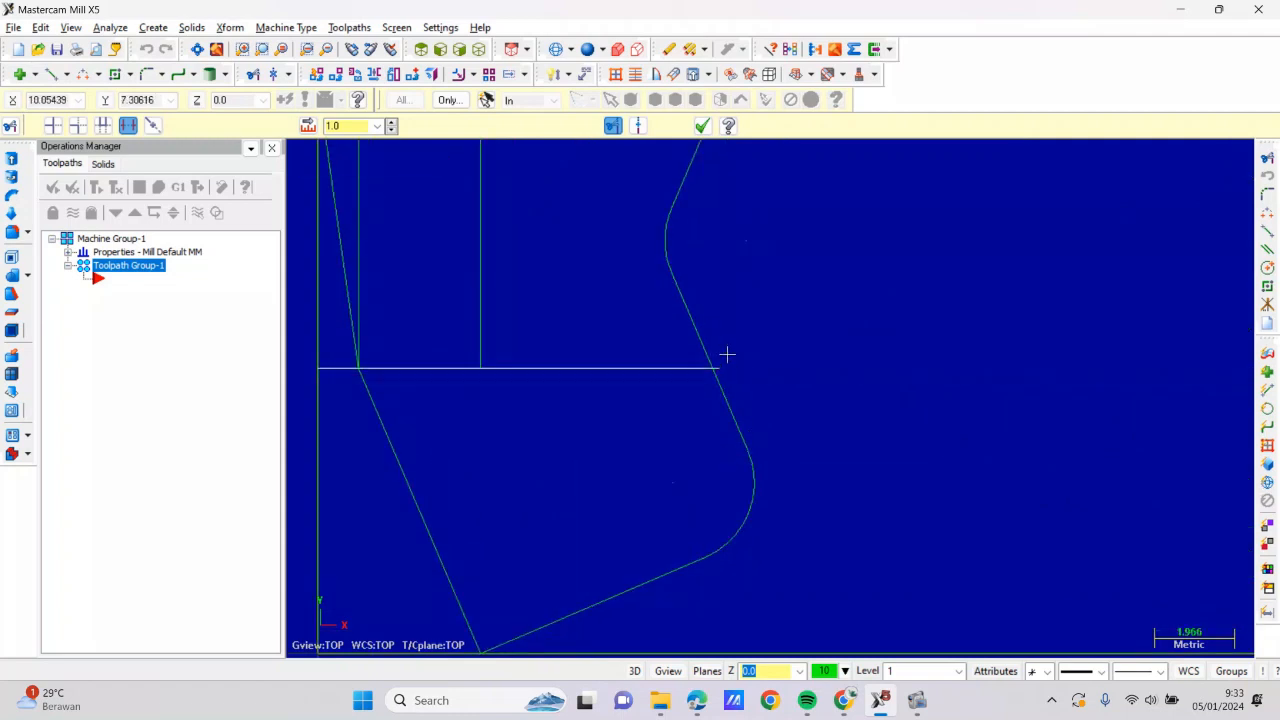
# Delete the rest of the Y7 horizontal line across the hook and the X1 and X4 vertical segments between Y7 and Y14
pyautogui.click(720, 367)
pyautogui.click(480, 364)
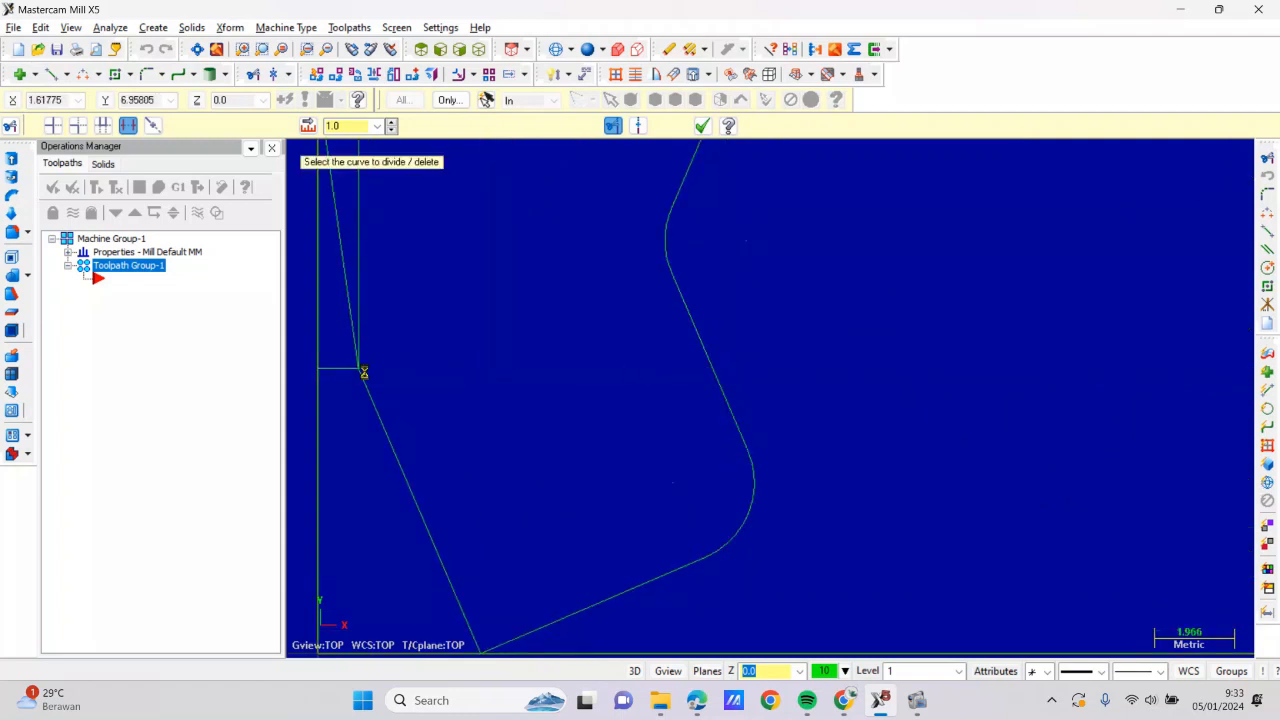
pyautogui.click(343, 369)
pyautogui.click(366, 258)
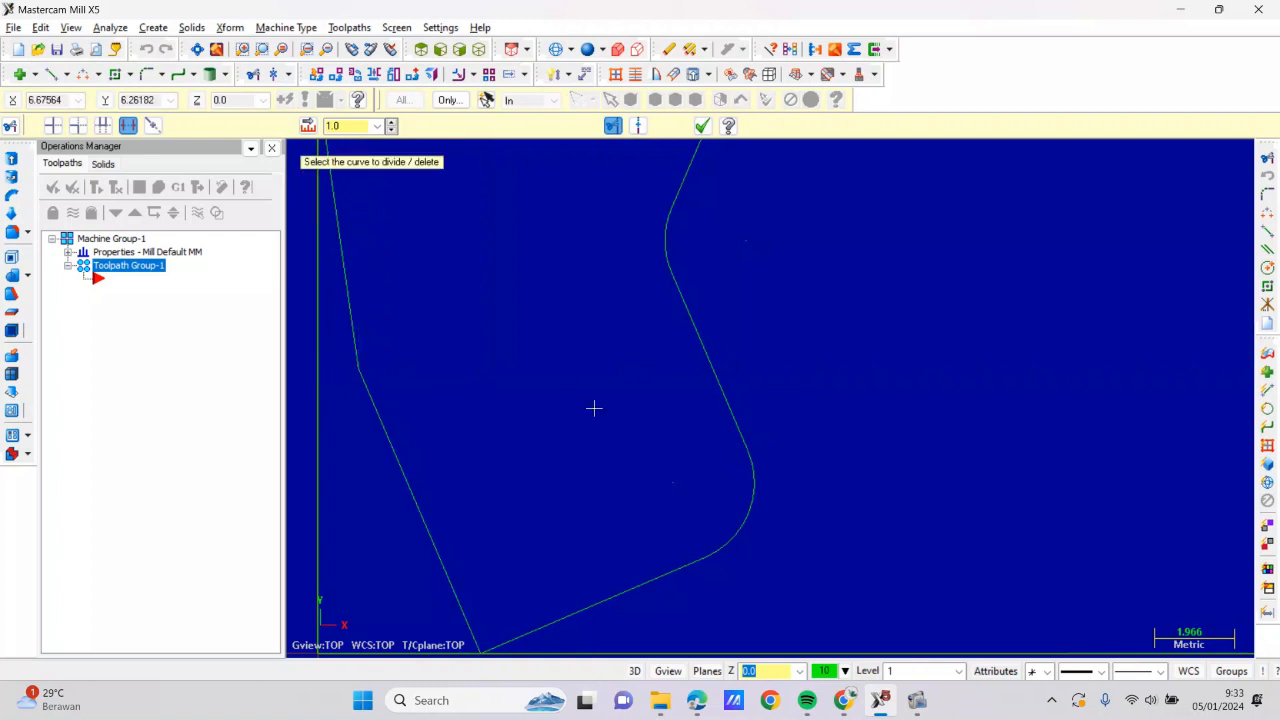
# Delete the Y14 horizontal segments left of the 7 mm arc and the X1 and X4 vertical stubs above them
pyautogui.scroll(-4, 594, 406)
pyautogui.click(604, 294)
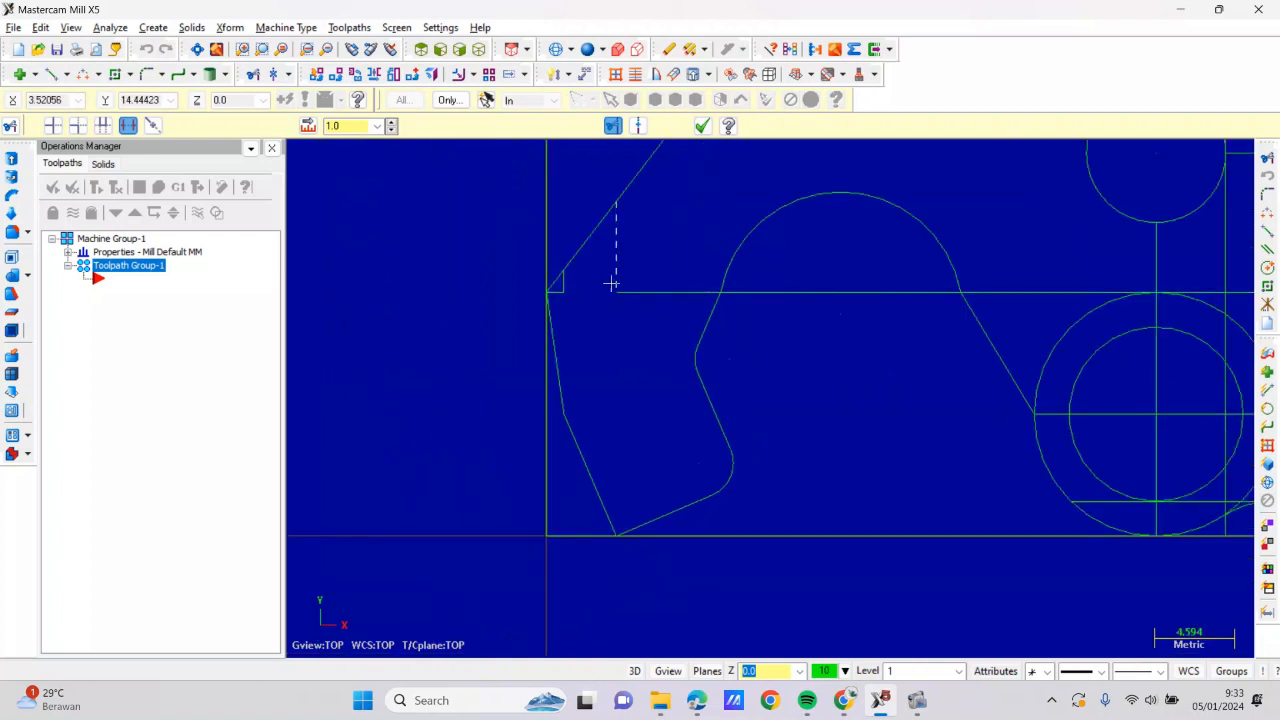
pyautogui.click(614, 281)
pyautogui.click(631, 295)
pyautogui.click(566, 282)
pyautogui.click(566, 291)
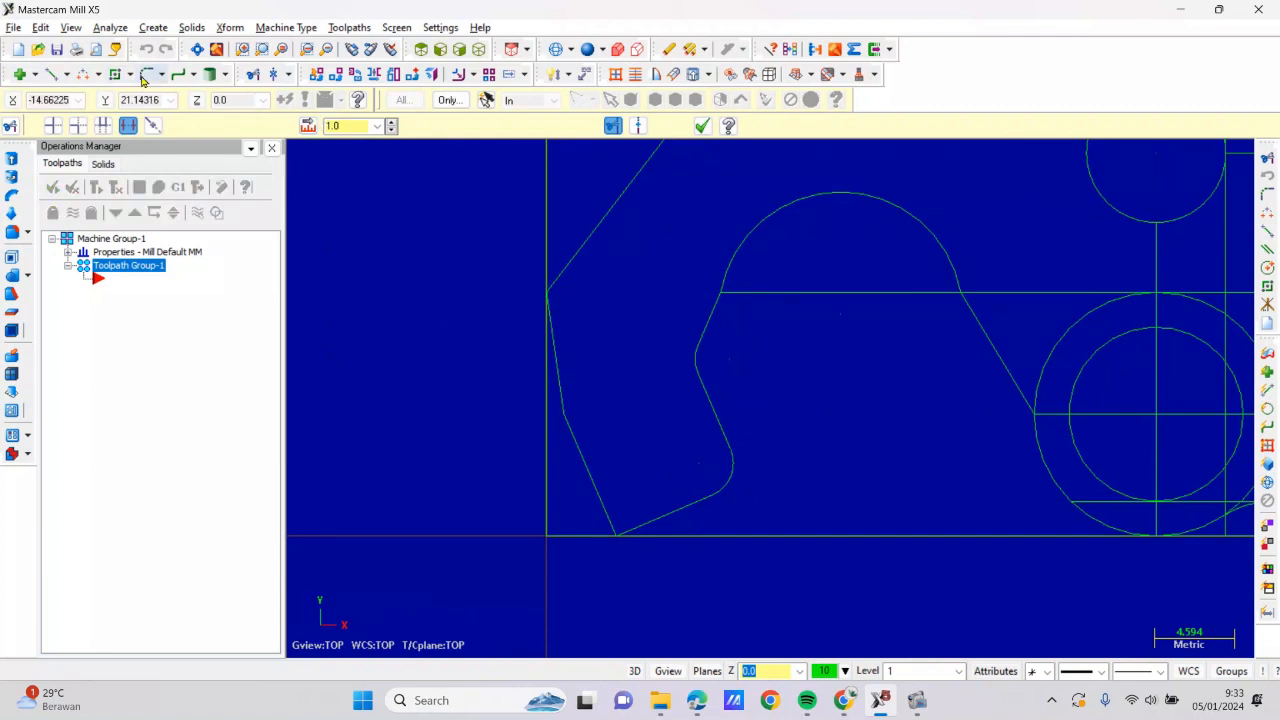
# Fillet the hook's sharp bottom corner between the two slanted lines with a 2 mm radius and trimming on
pyautogui.click(147, 74)
pyautogui.click(608, 516)
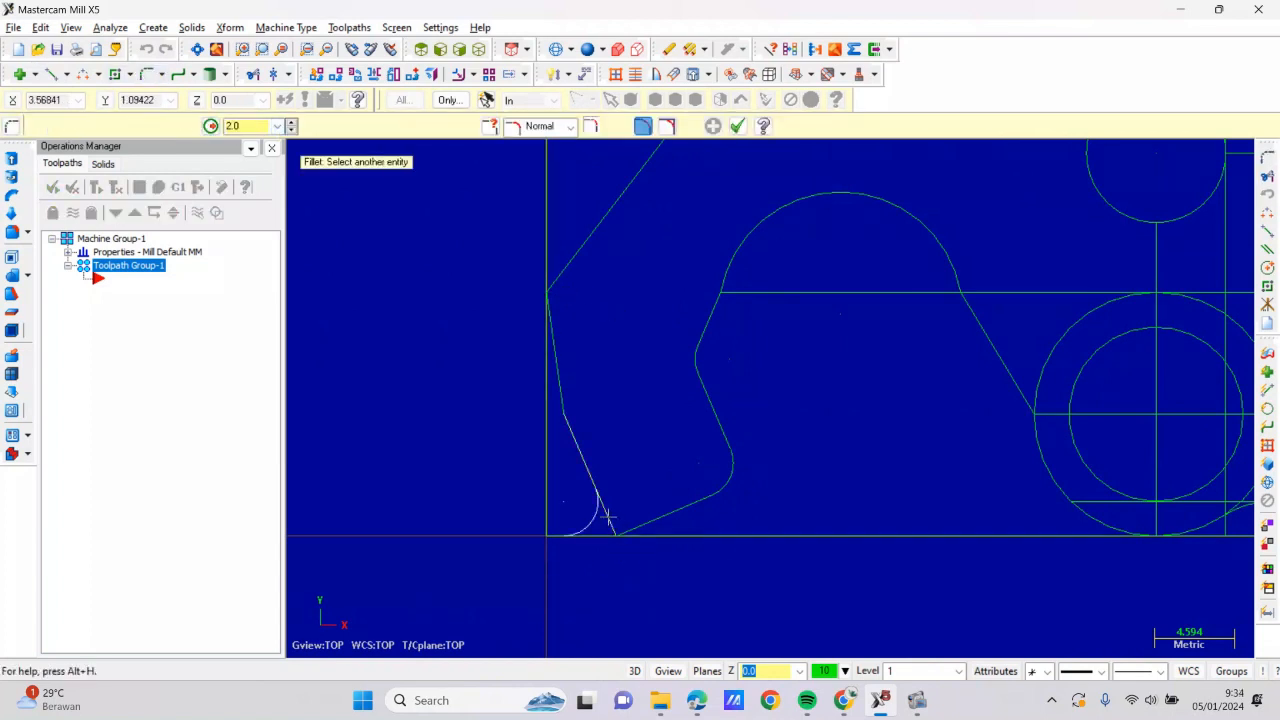
pyautogui.click(634, 528)
pyautogui.scroll(-3, 703, 380)
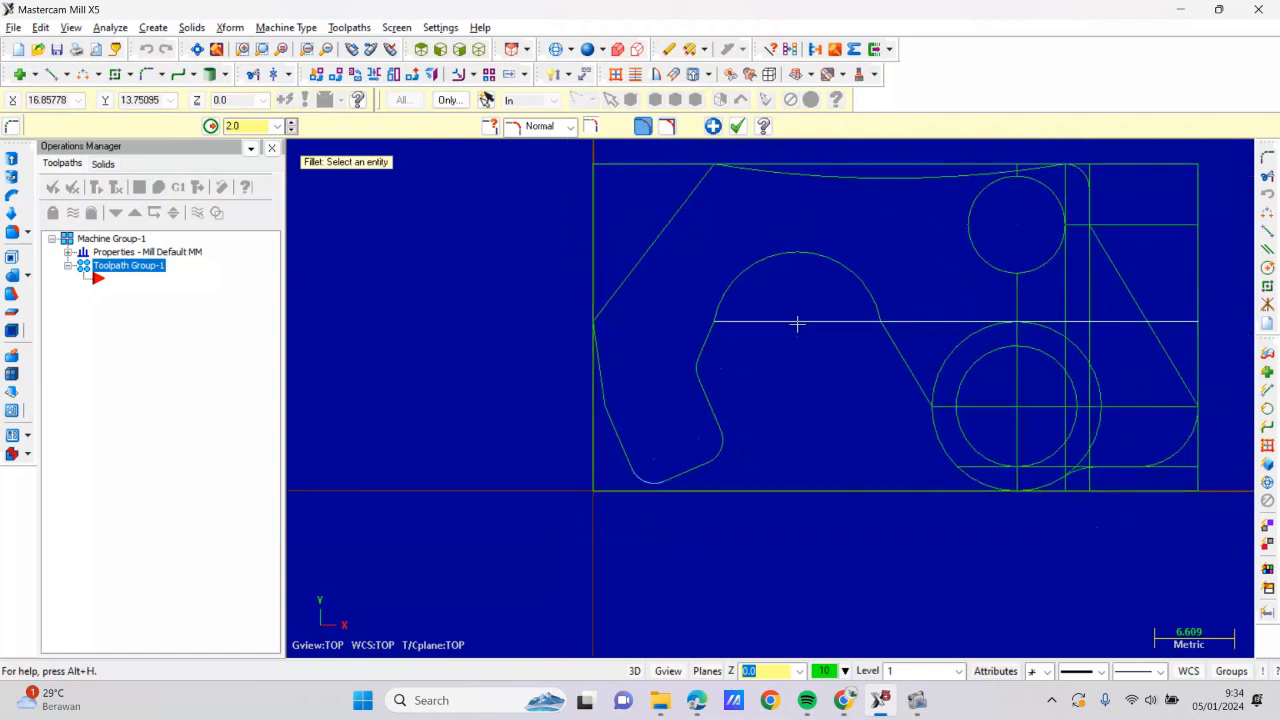
# Delete the Y14 horizontal line from the 7 mm arc's left end to the large circle, and the vertical stub above the small circle
pyautogui.click(254, 75)
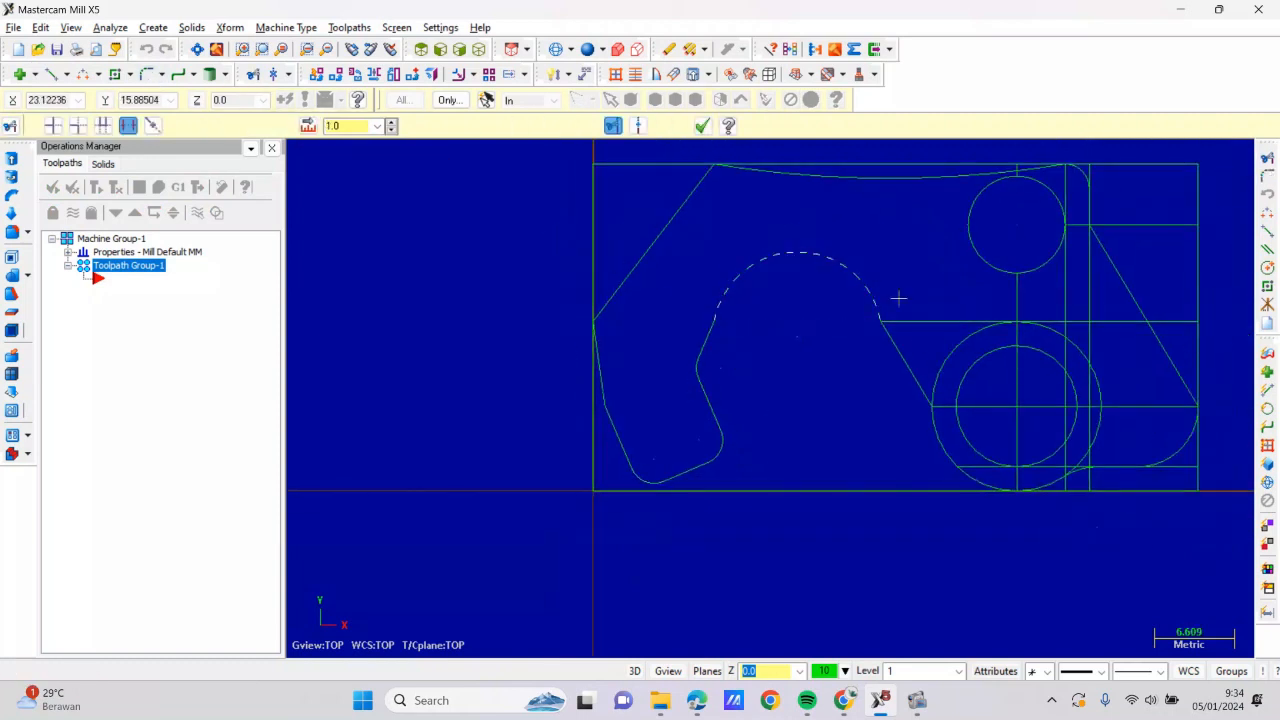
pyautogui.scroll(-4, 757, 263)
pyautogui.scroll(5, 999, 221)
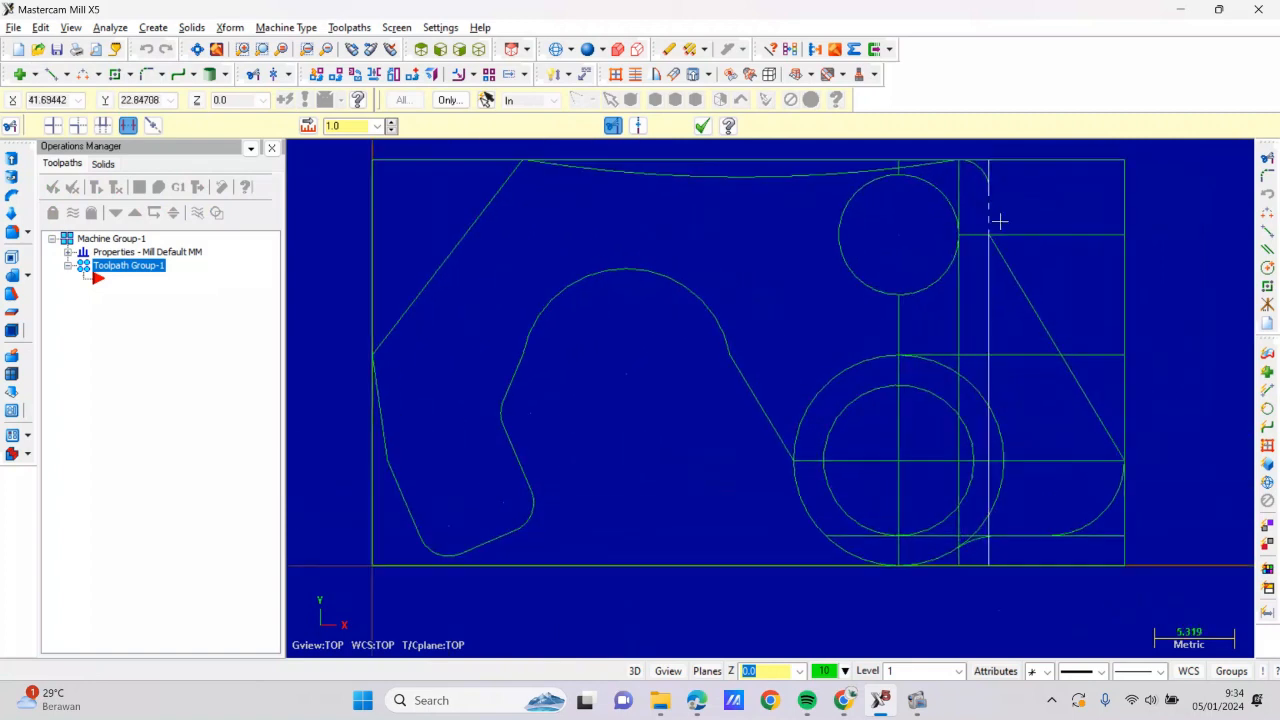
pyautogui.scroll(8, 999, 221)
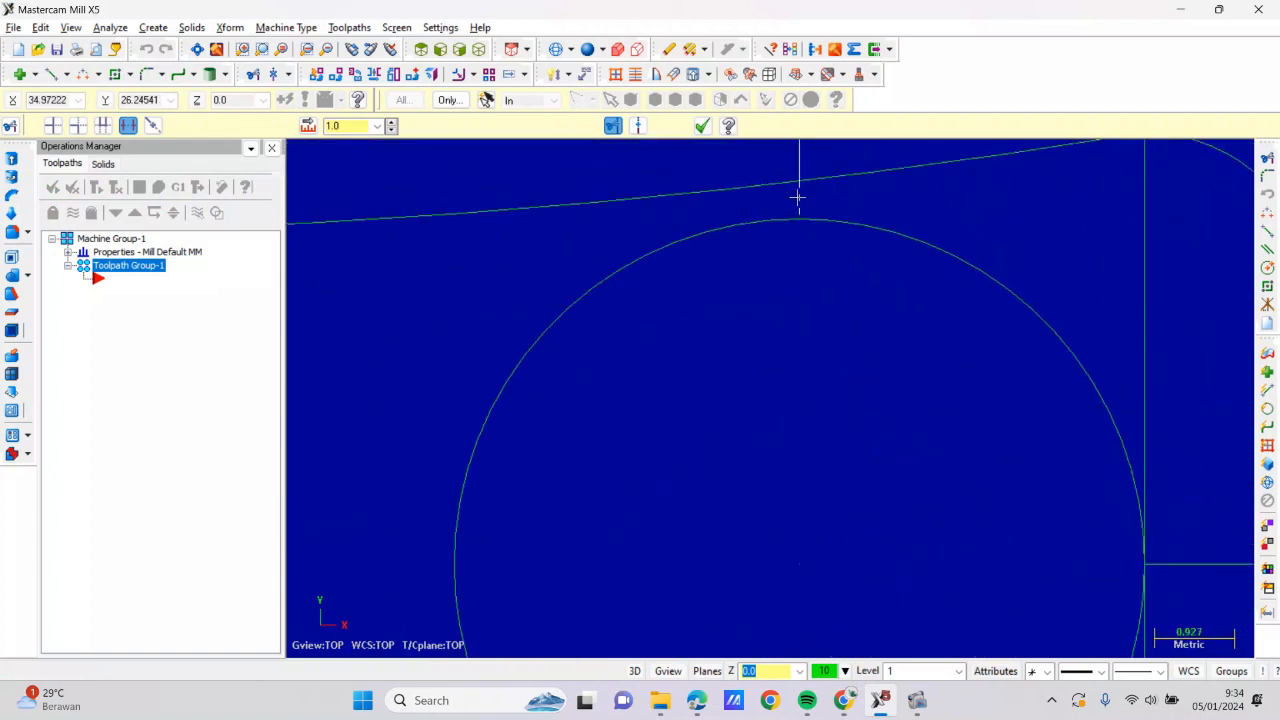
pyautogui.scroll(-4, 1046, 223)
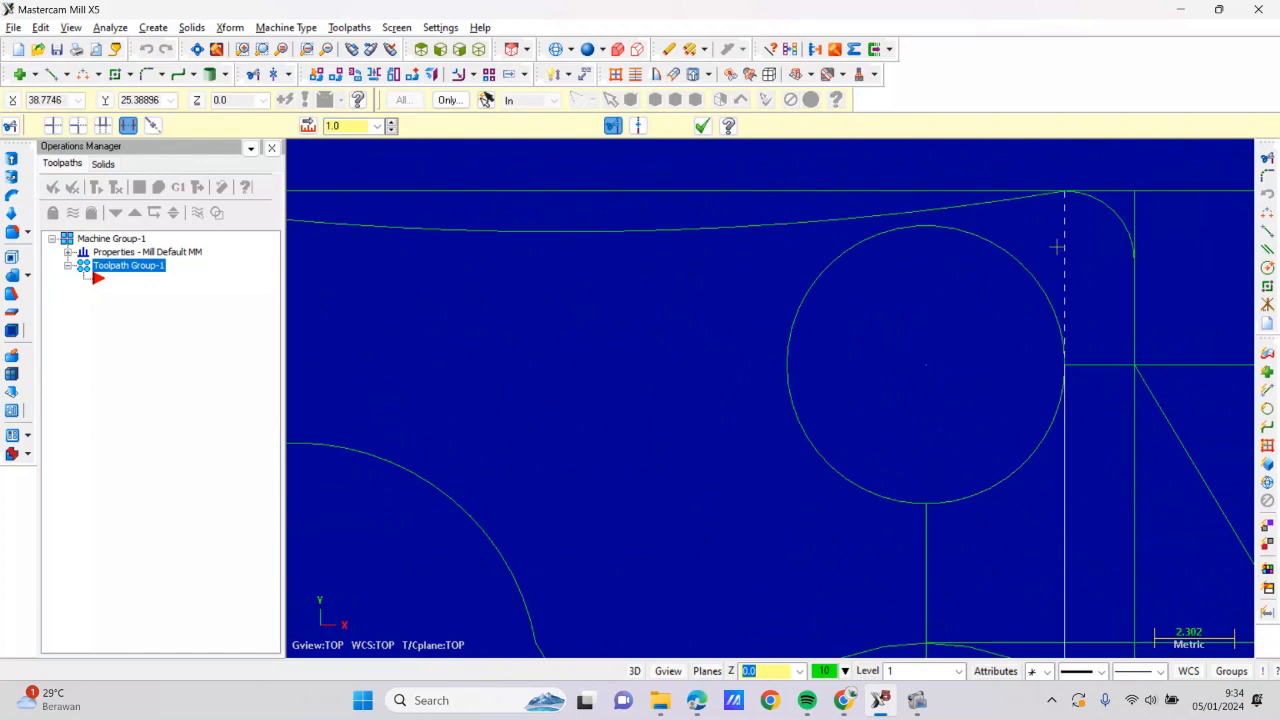
# Delete the Y22 horizontal line right of the small upper circle and the X39 and X41 vertical segments down to Y14
pyautogui.click(1064, 244)
pyautogui.scroll(-4, 1017, 261)
pyautogui.scroll(4, 1137, 293)
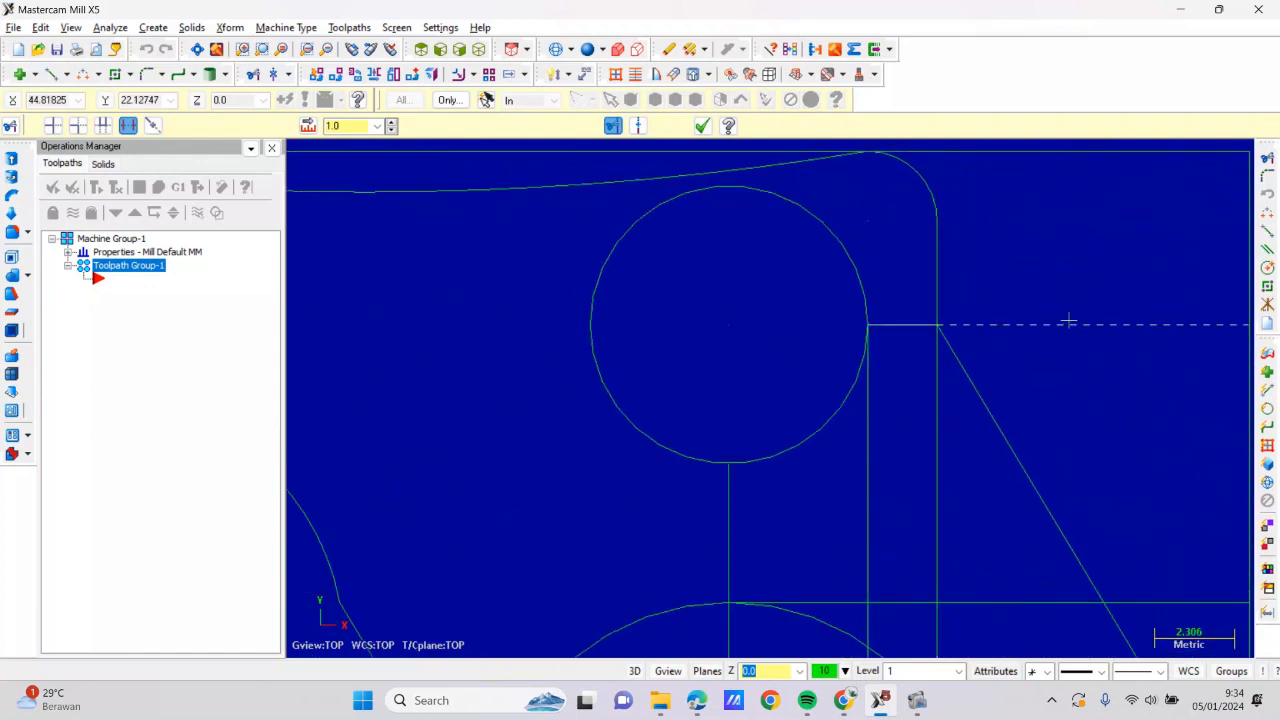
pyautogui.click(1062, 325)
pyautogui.click(938, 418)
pyautogui.click(869, 430)
pyautogui.click(907, 326)
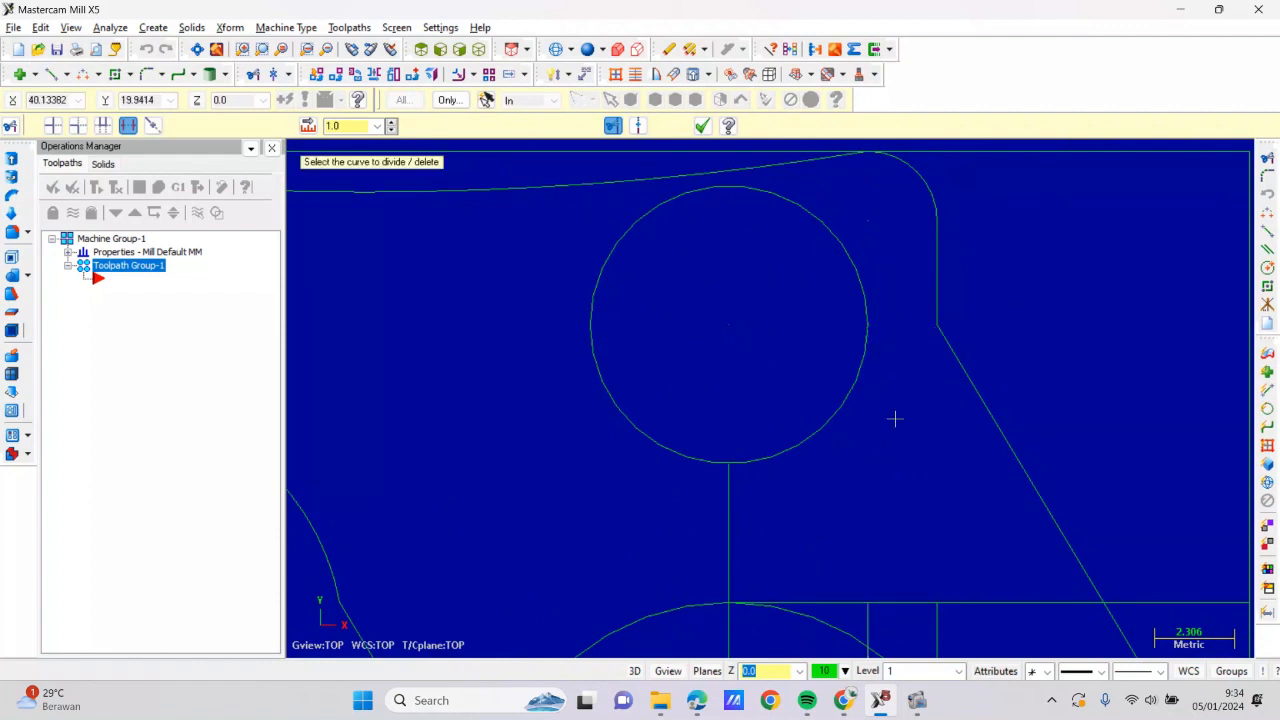
# Delete the Y2 line right of the corner arc, the X39 and X41 stubs below it, and the leftover segments above the fillet
pyautogui.scroll(-3, 868, 437)
pyautogui.scroll(-4, 865, 380)
pyautogui.scroll(5, 923, 560)
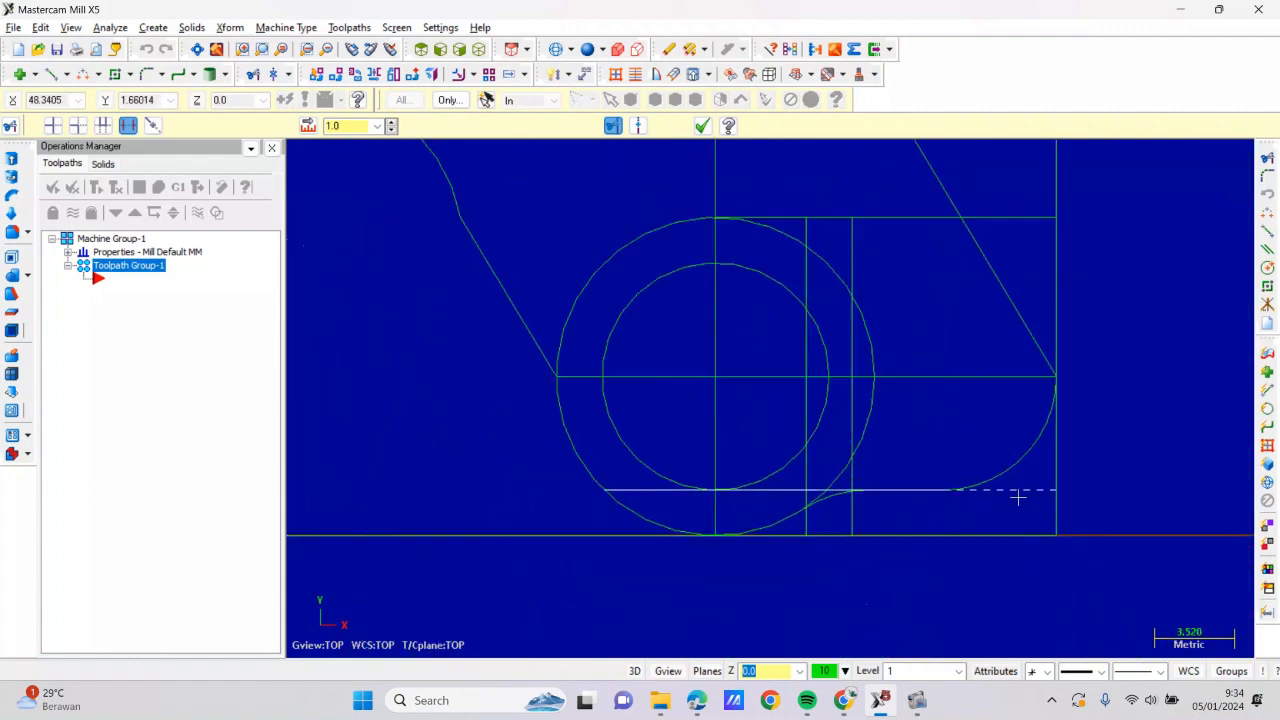
pyautogui.click(1028, 491)
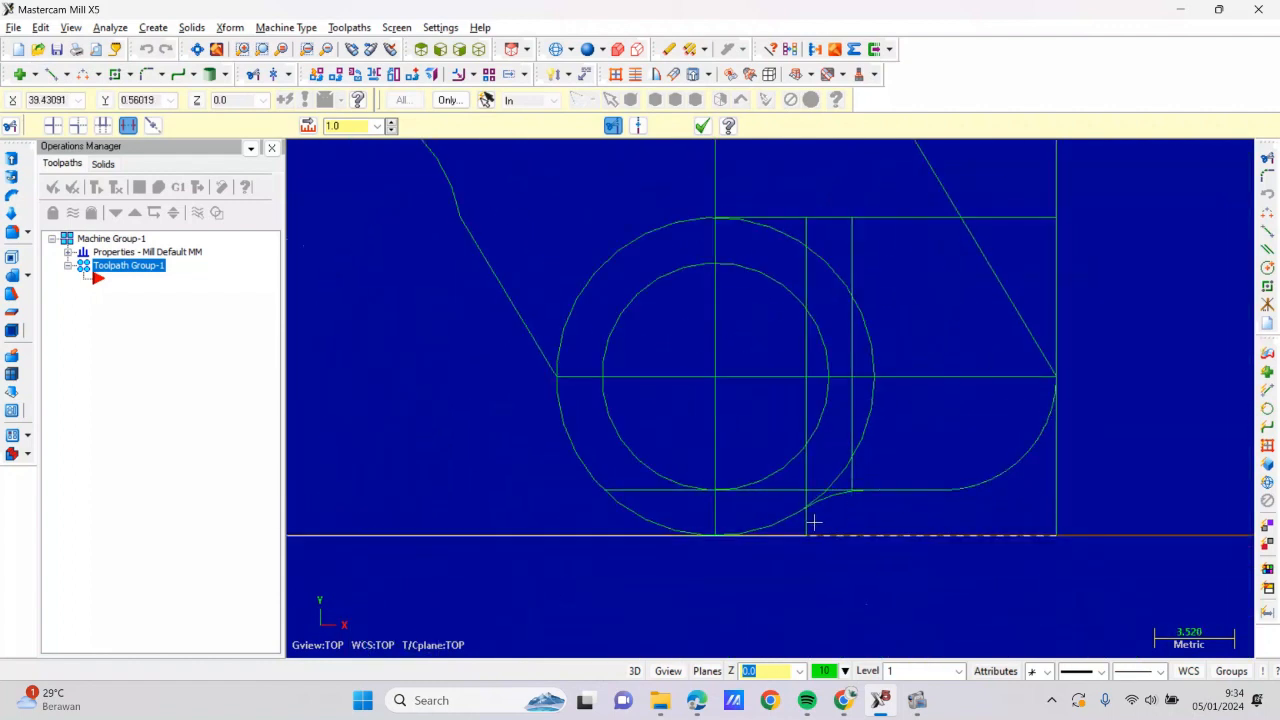
pyautogui.scroll(4, 817, 518)
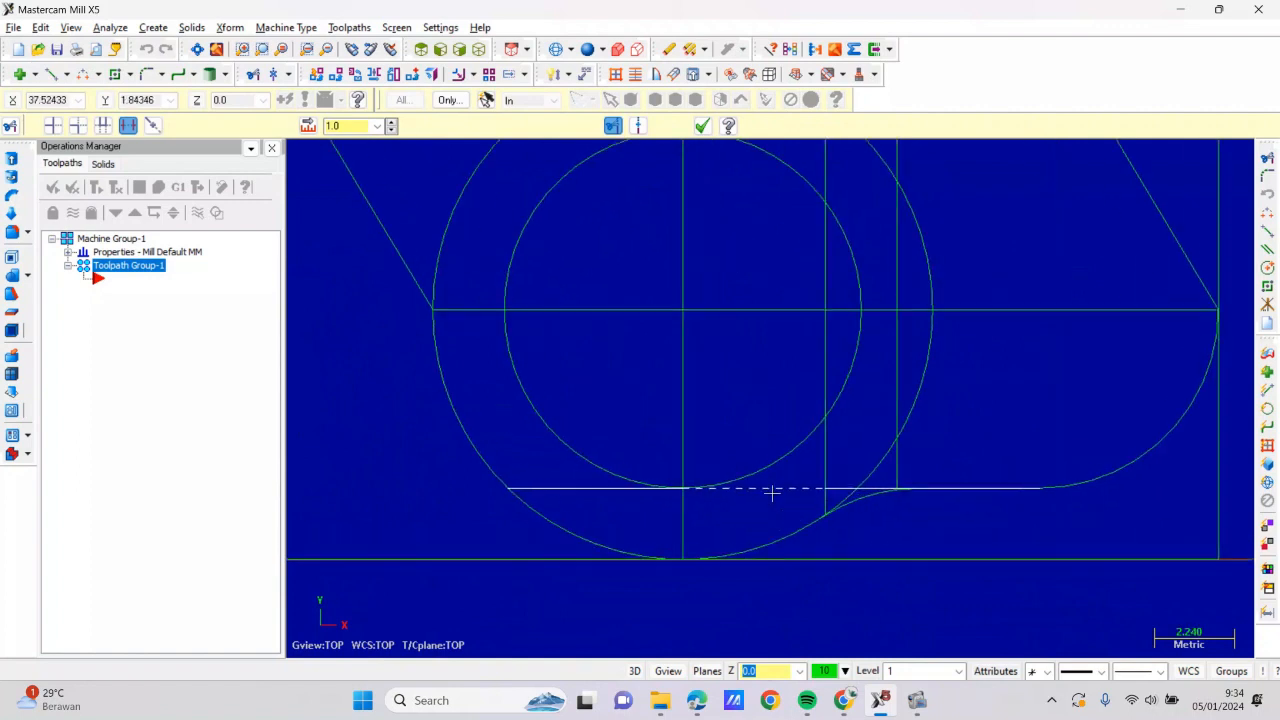
pyautogui.click(883, 487)
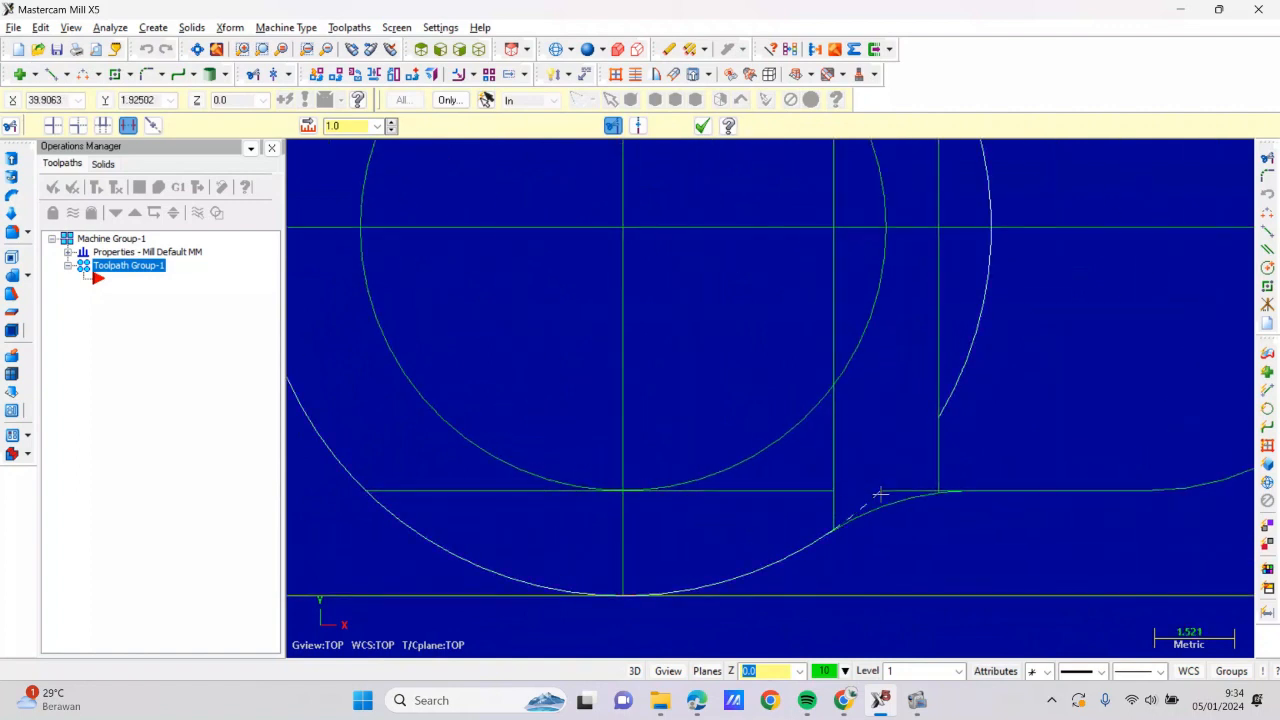
pyautogui.scroll(10, 886, 490)
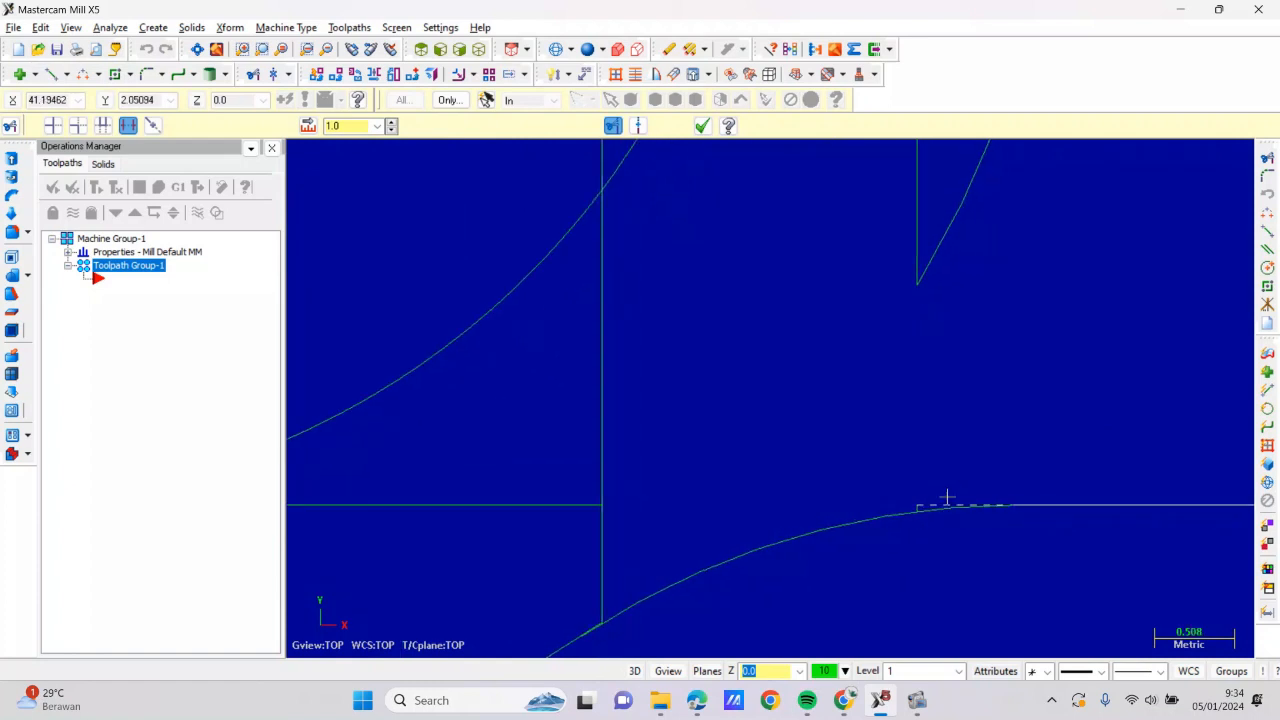
pyautogui.scroll(-11, 857, 437)
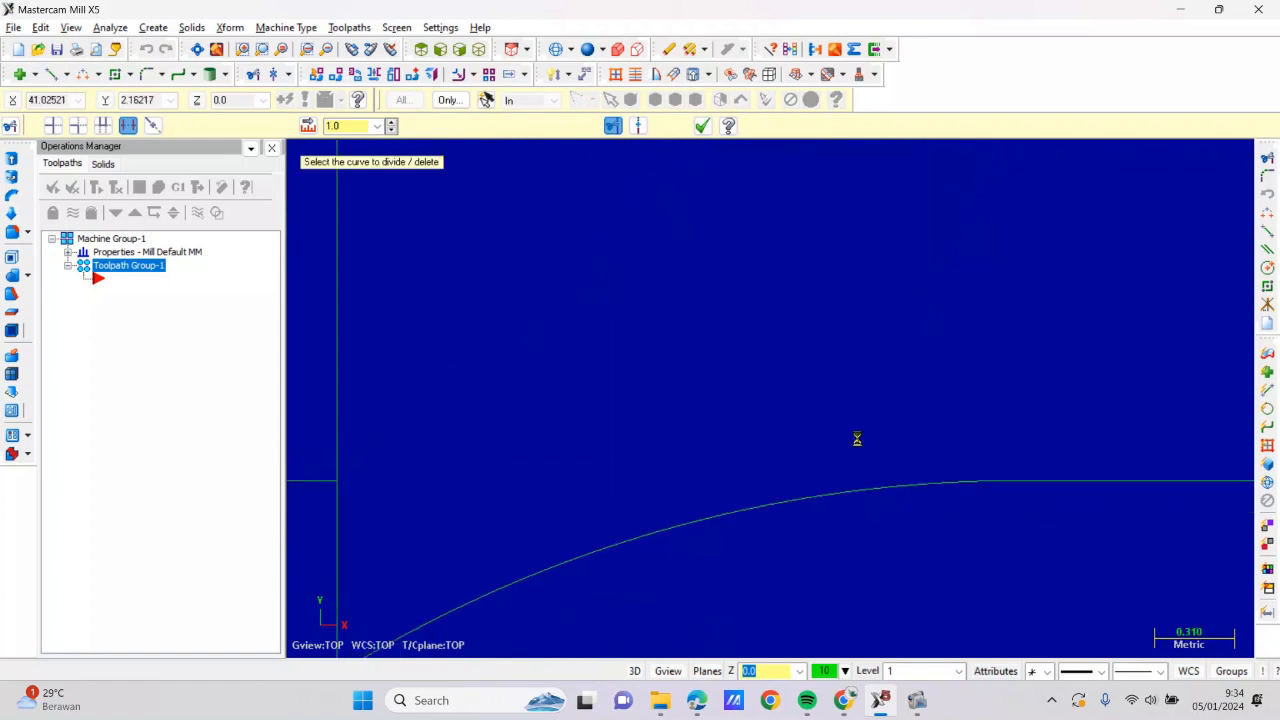
pyautogui.scroll(-2, 672, 388)
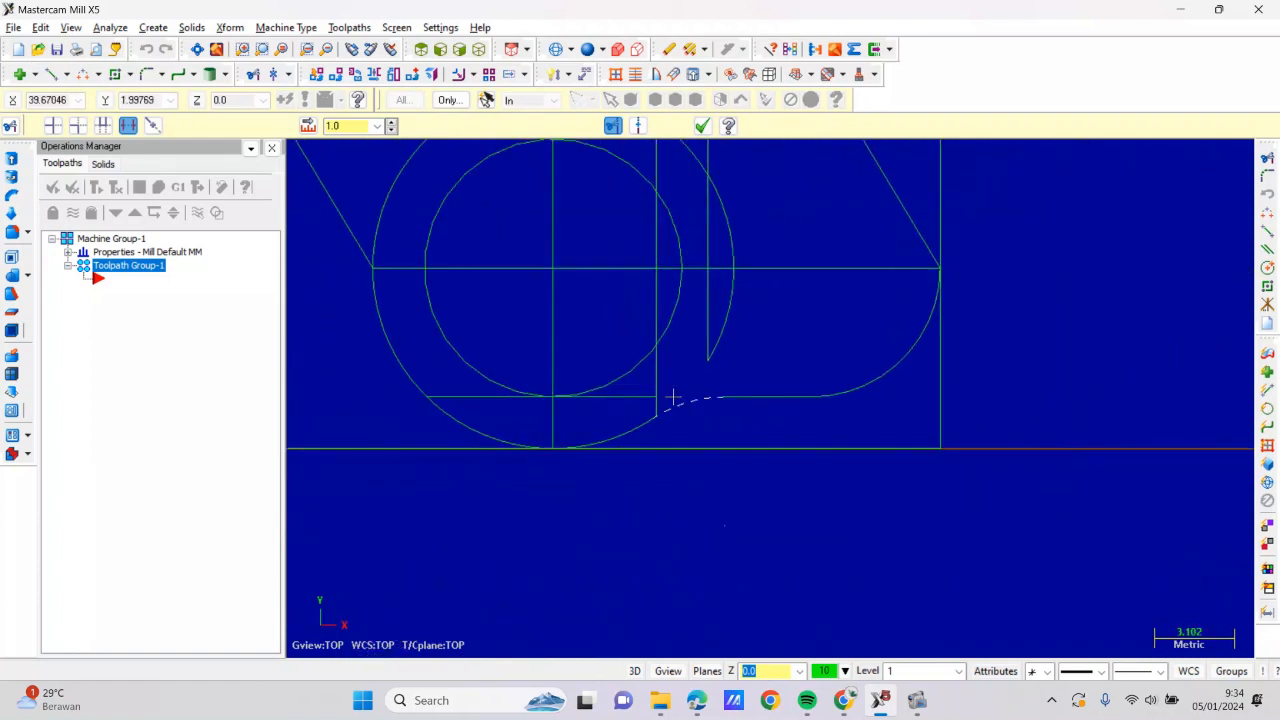
# Delete the rest of the Y2 horizontal line and the vertical segments between the inner and outer circles' lower halves
pyautogui.click(649, 396)
pyautogui.click(656, 398)
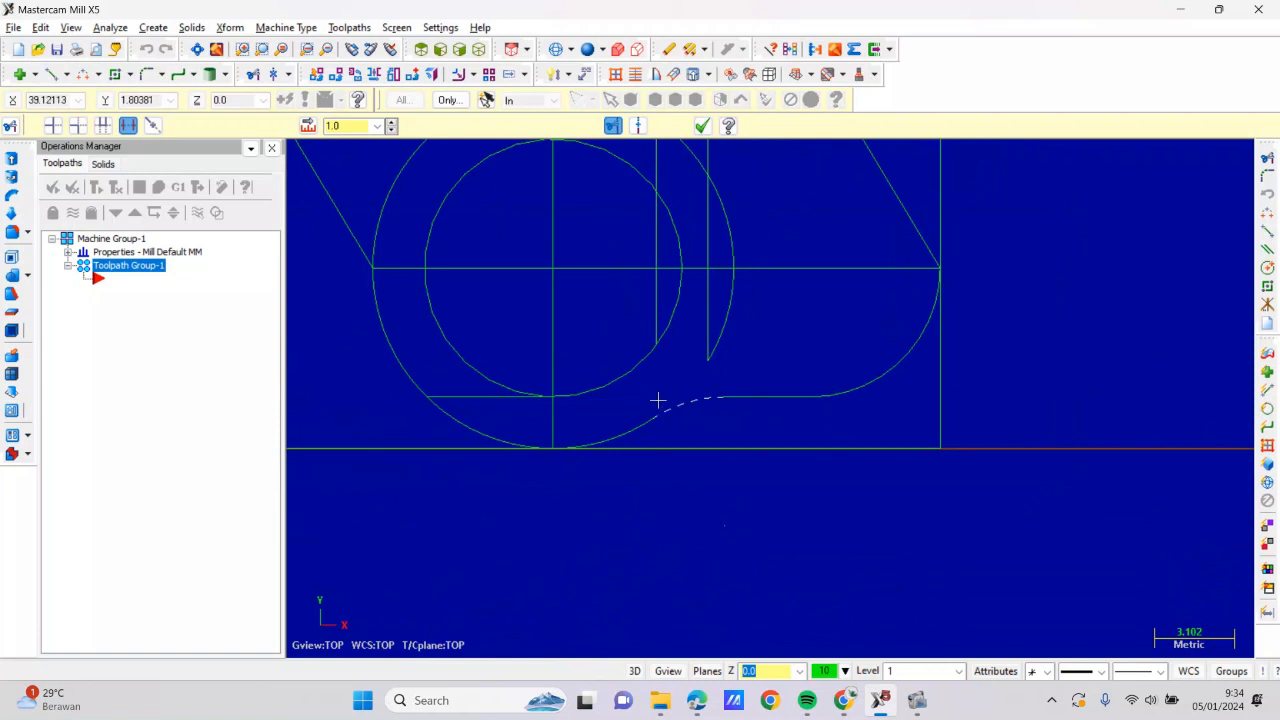
pyautogui.click(503, 398)
pyautogui.scroll(-3, 800, 294)
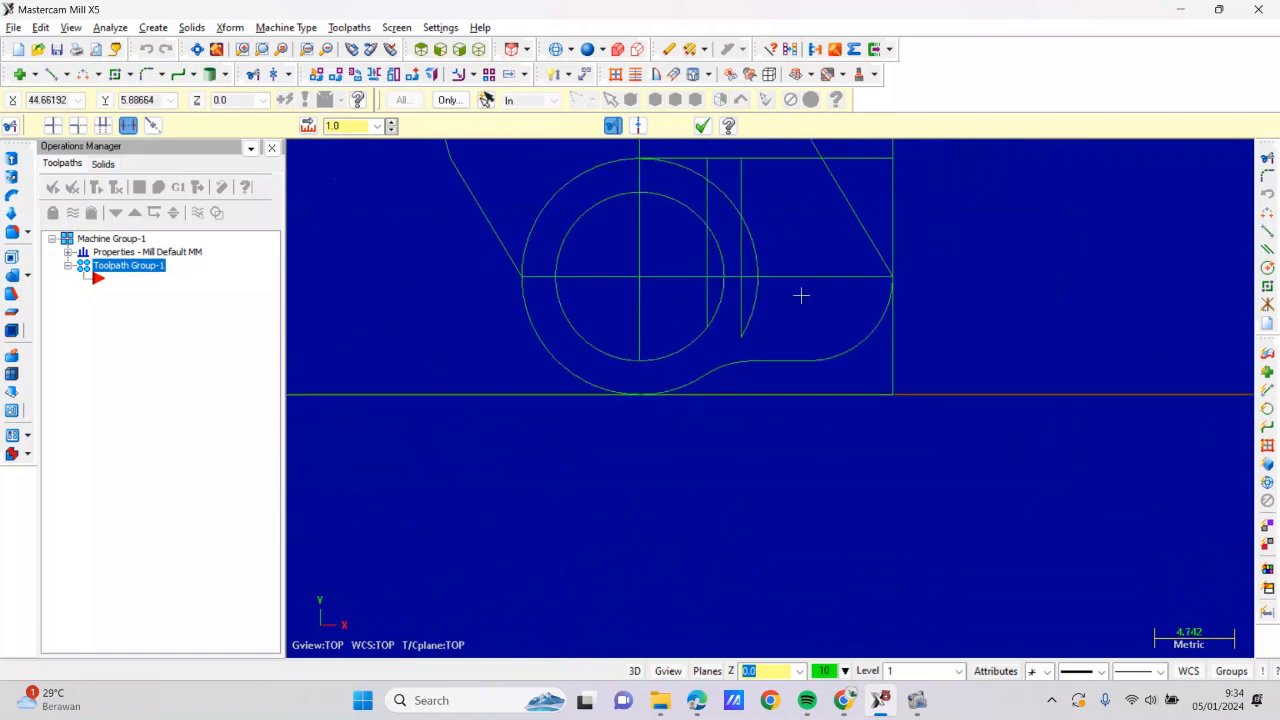
# Delete the outer circle's right-hand arc, the lower X41 vertical segment, and the Y7 horizontal line from there to the right edge
pyautogui.click(769, 303)
pyautogui.click(757, 314)
pyautogui.click(761, 291)
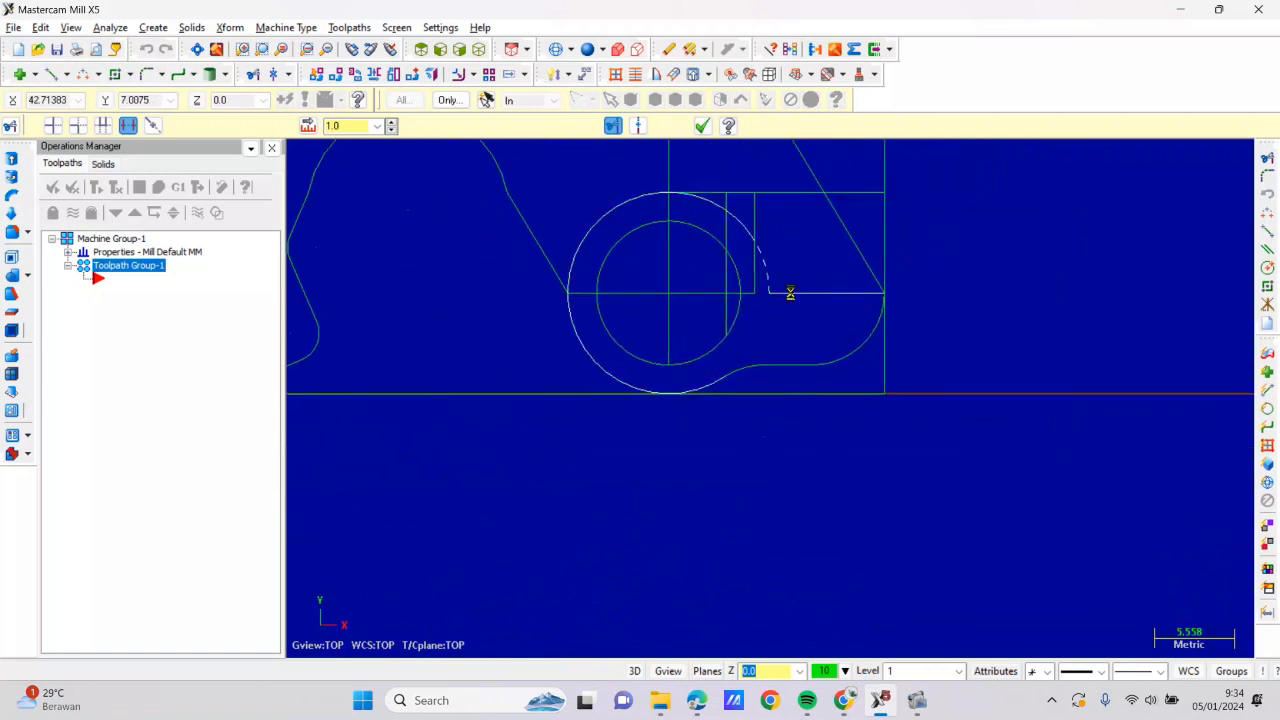
pyautogui.click(805, 291)
pyautogui.click(767, 270)
pyautogui.scroll(5, 764, 294)
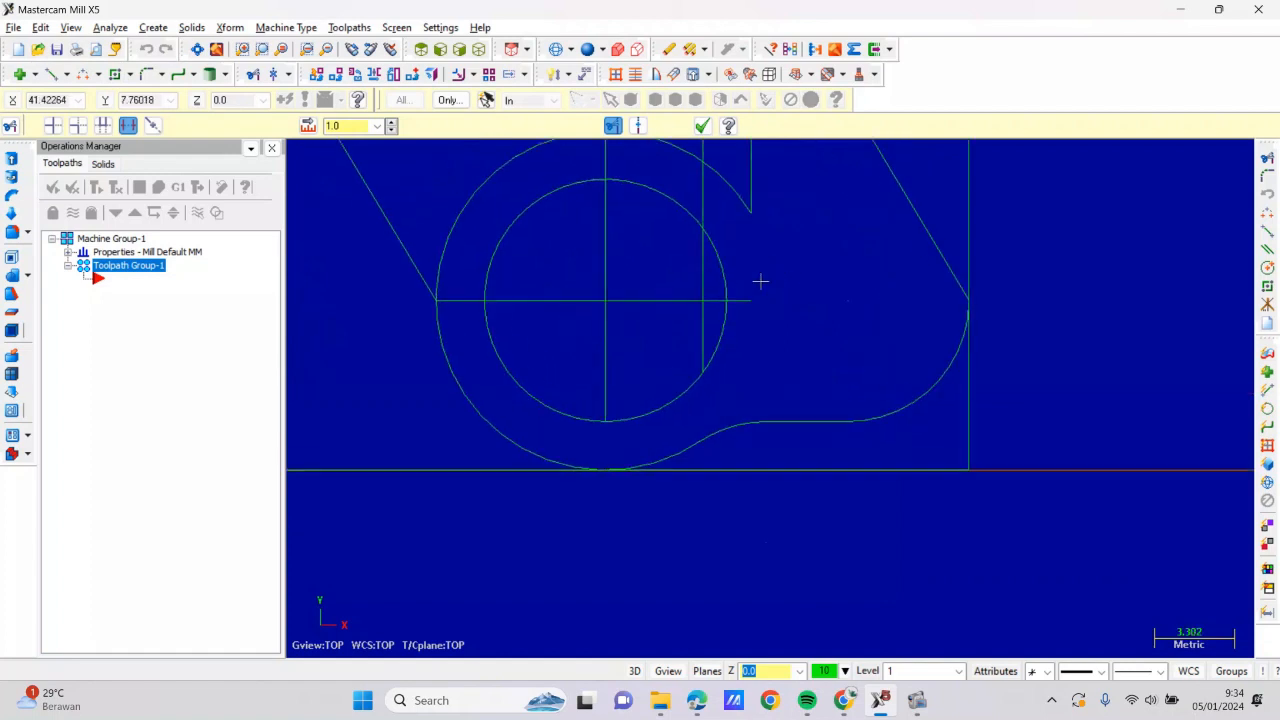
# Delete the horizontal and vertical construction segments inside the lower inner circle, including the Y7 piece just outside it
pyautogui.click(688, 311)
pyautogui.click(662, 311)
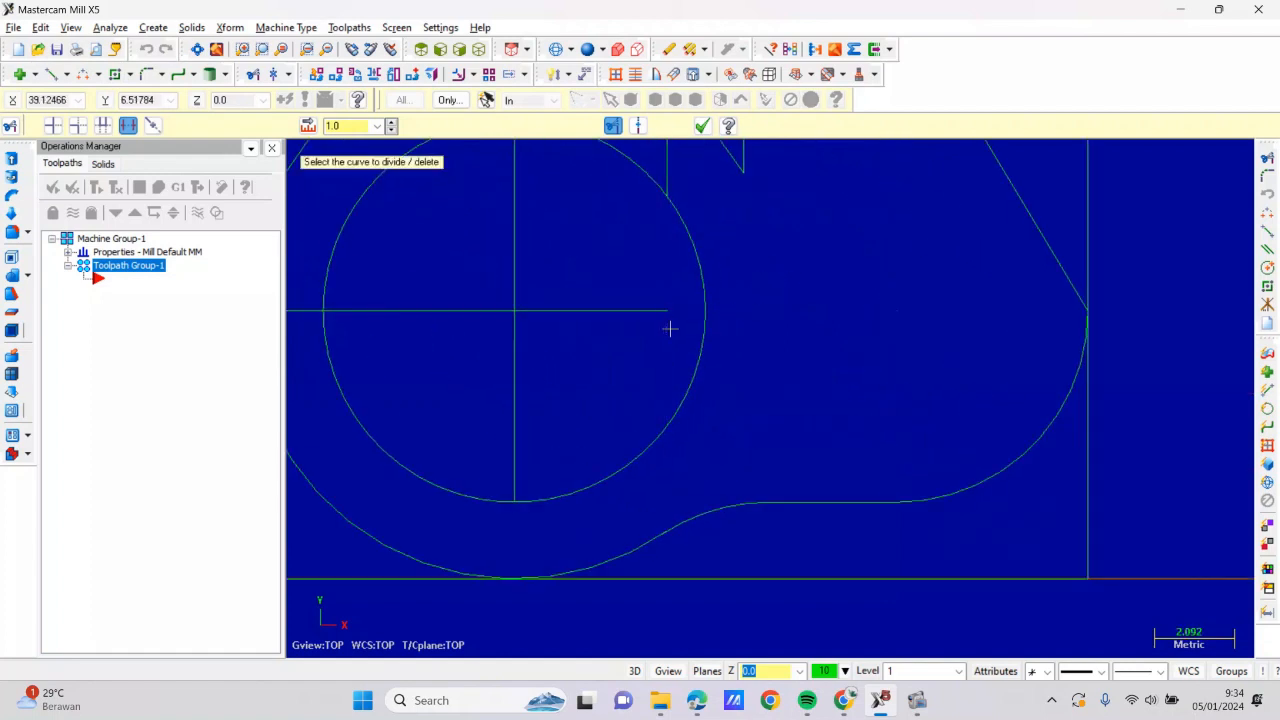
pyautogui.click(516, 320)
pyautogui.click(505, 307)
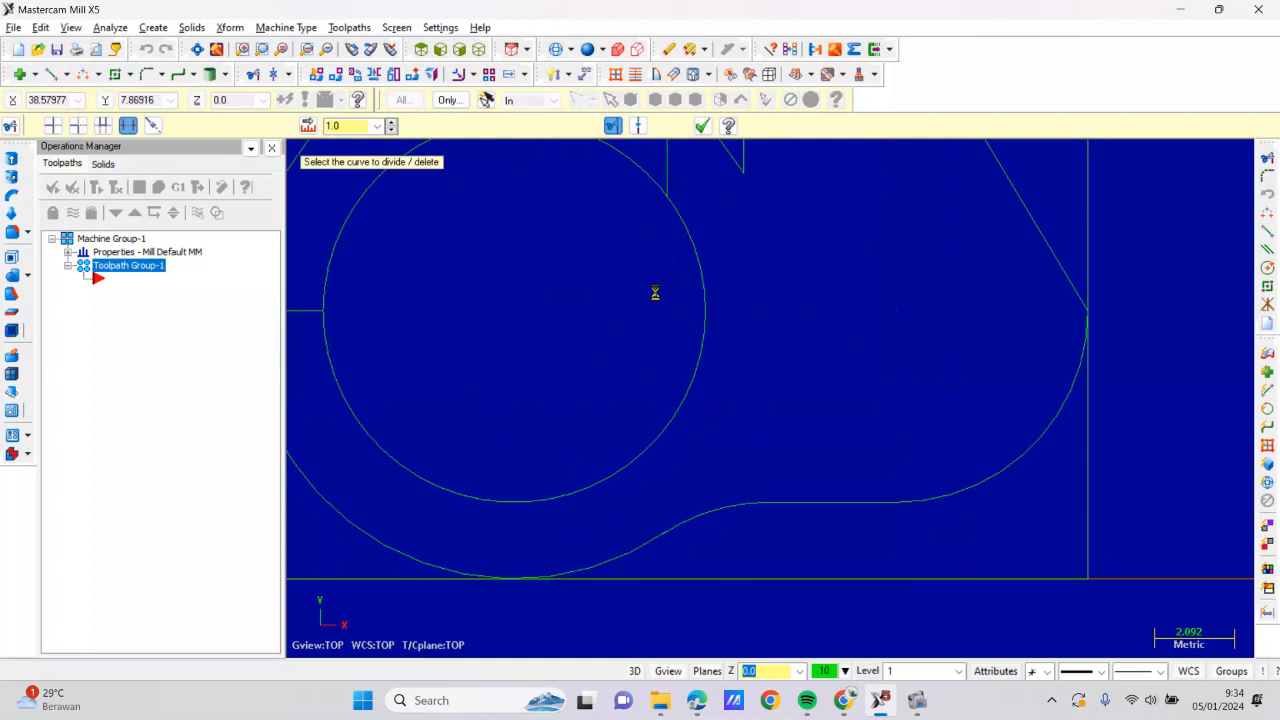
# Delete the outer circle's upper-right arc, the remaining X39 and X41 vertical stubs, and the Y14 horizontal line to the right edge
pyautogui.scroll(-3, 780, 323)
pyautogui.scroll(1, 700, 183)
pyautogui.click(741, 280)
pyautogui.click(725, 264)
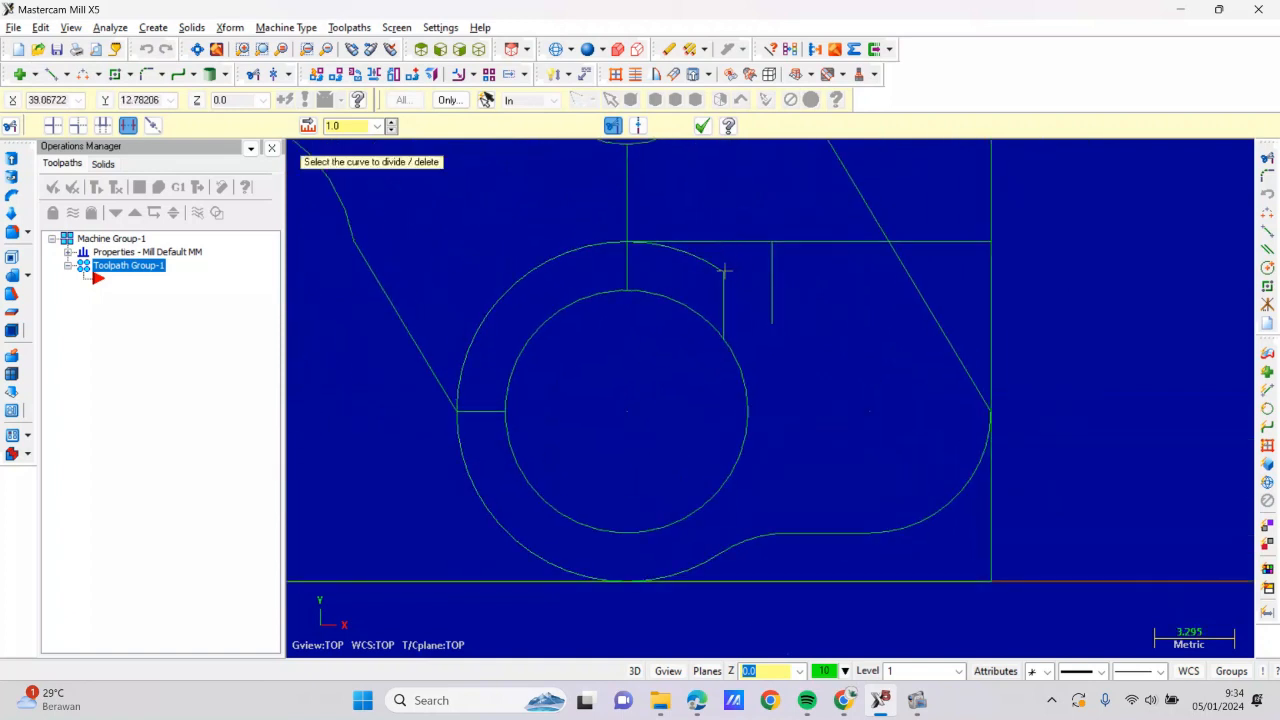
pyautogui.click(723, 278)
pyautogui.click(717, 267)
pyautogui.click(747, 244)
pyautogui.click(771, 255)
pyautogui.click(802, 239)
pyautogui.click(912, 240)
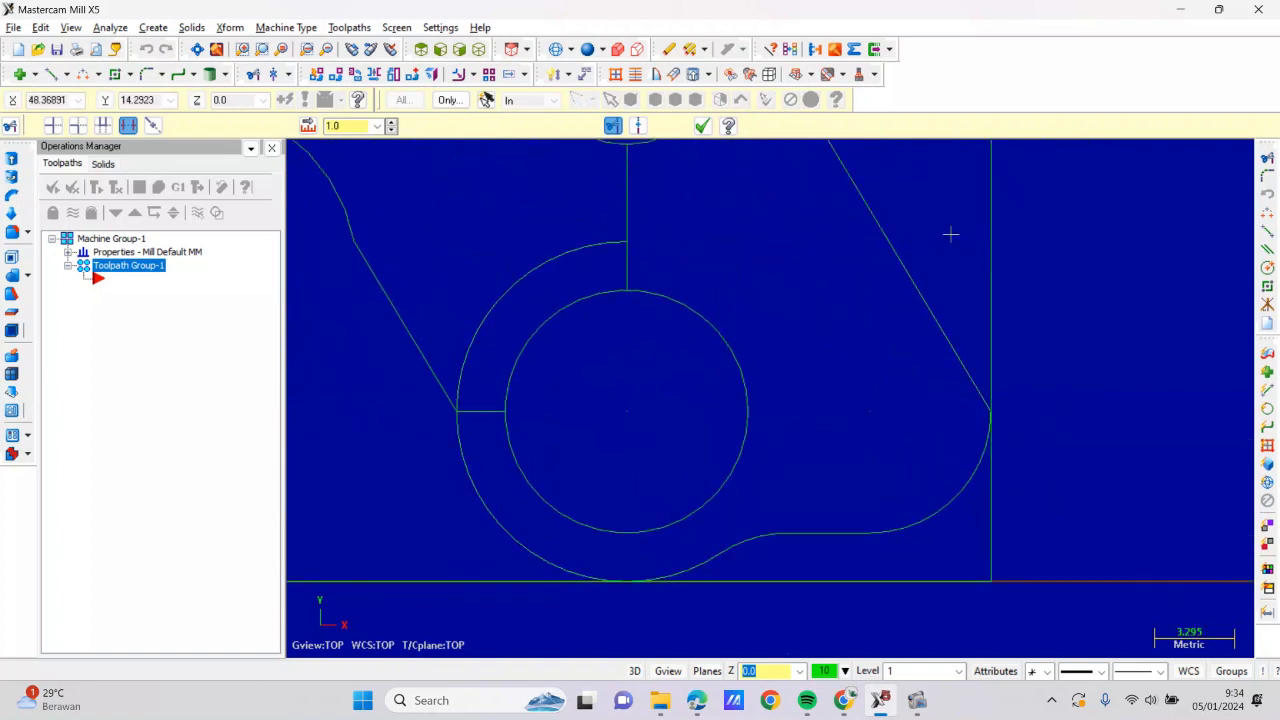
# Delete the vertical line between the two holes, the outer circle's upper-left arc, and the horizontal stub beside the lower hole
pyautogui.click(626, 234)
pyautogui.click(621, 243)
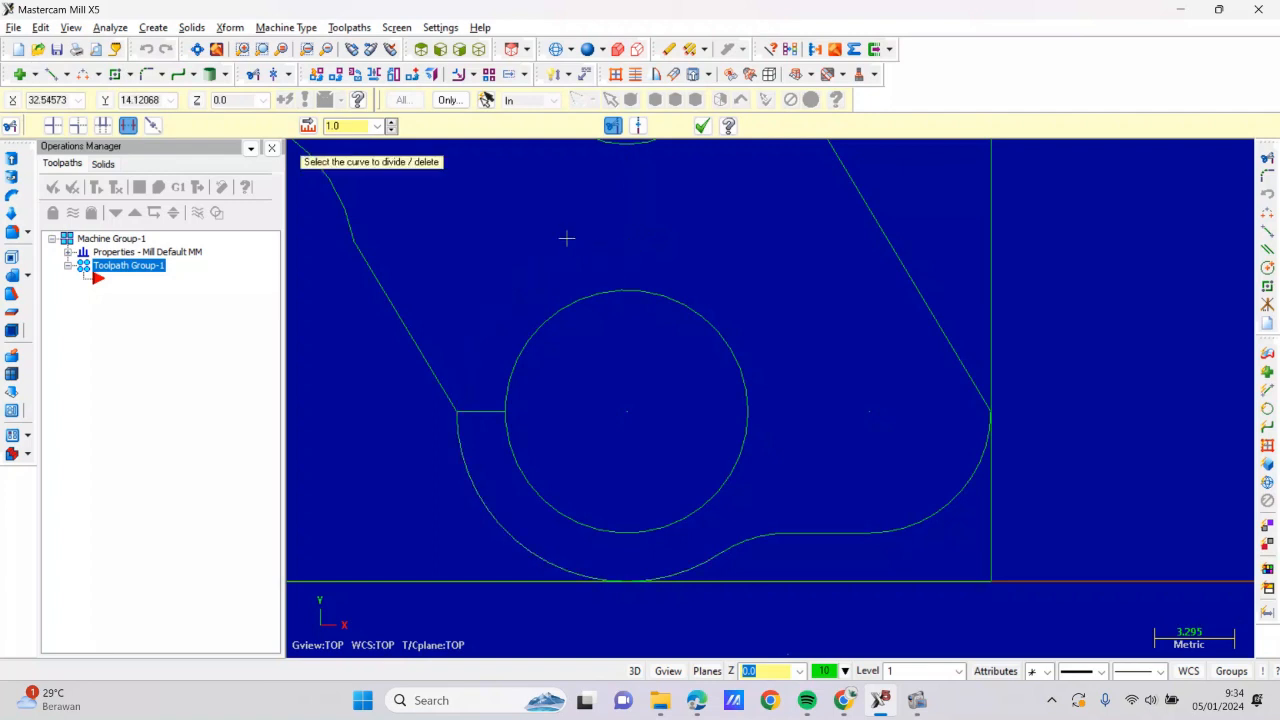
pyautogui.scroll(-5, 643, 343)
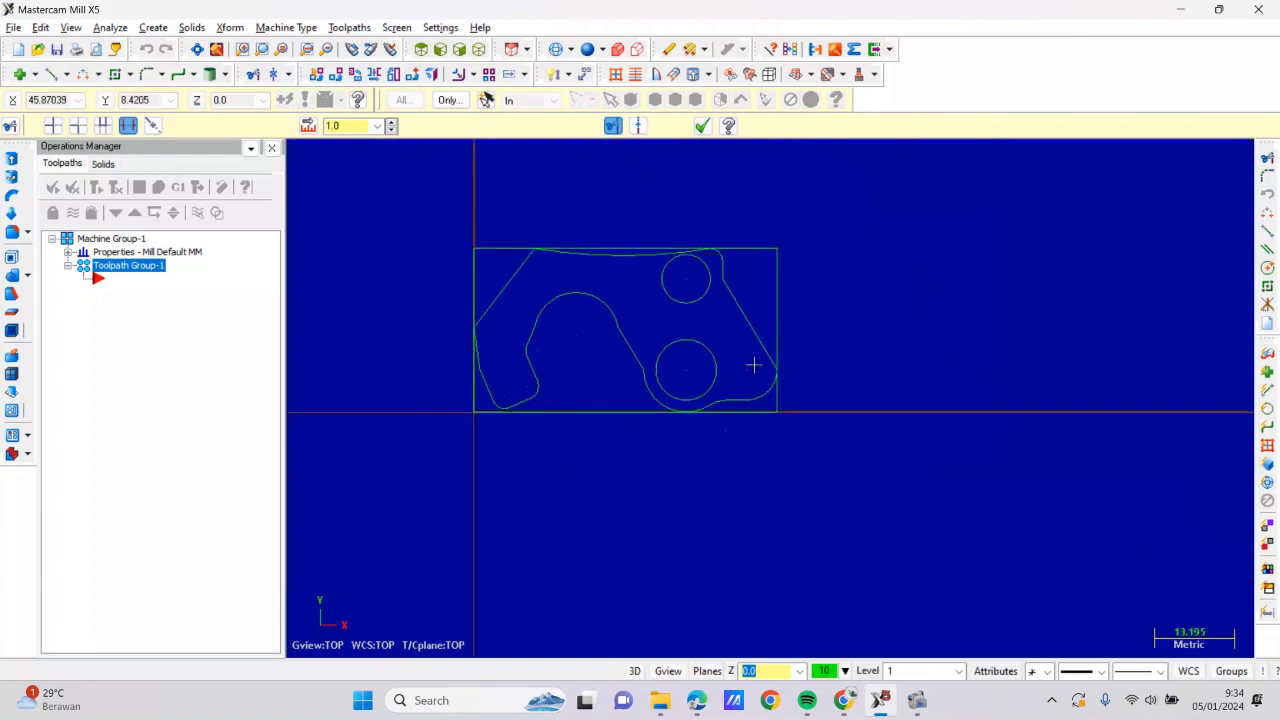
pyautogui.scroll(3, 745, 278)
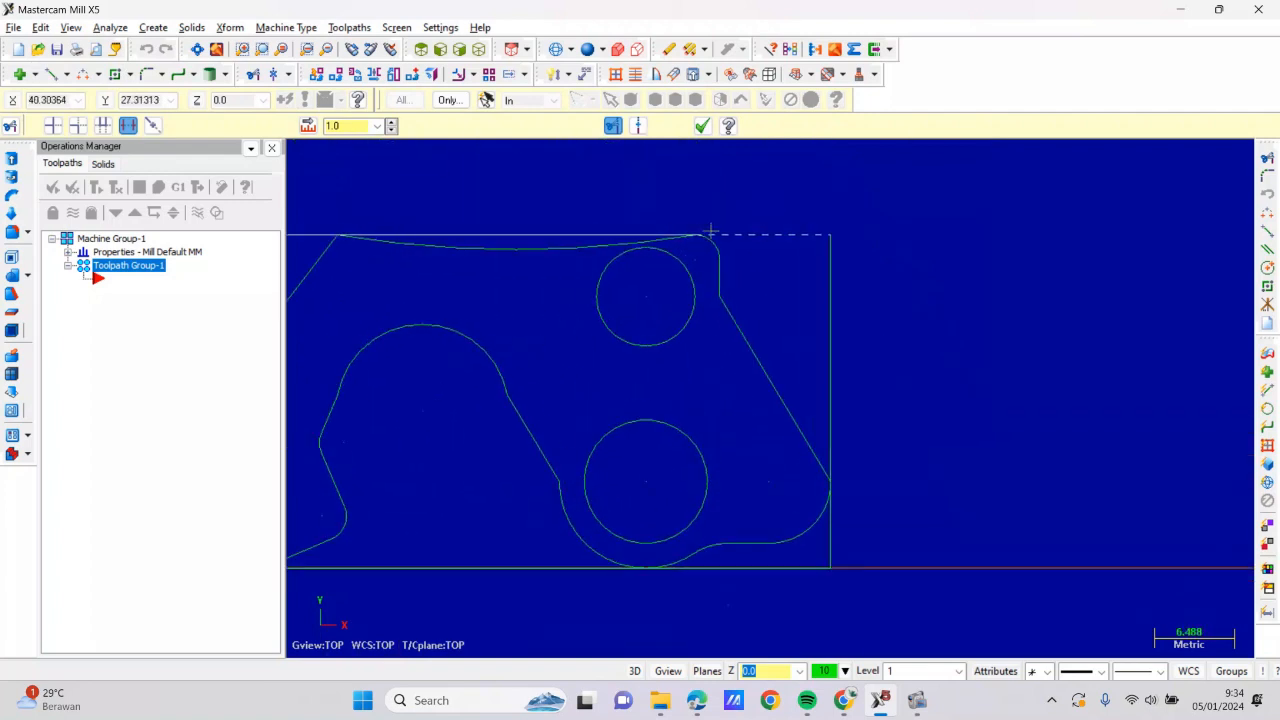
pyautogui.scroll(-1, 800, 222)
pyautogui.scroll(-1, 825, 216)
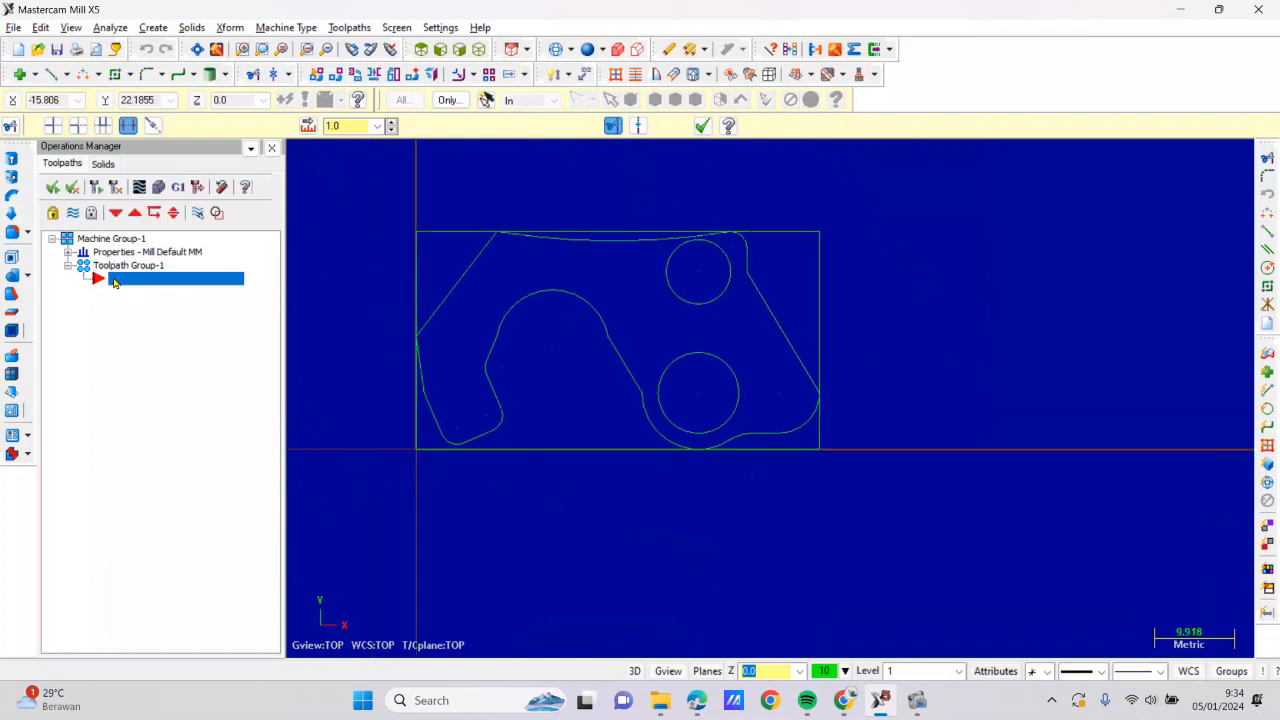
# Create a Face mill toolpath with the NC name T and chain the outer rectangle as its boundary
pyautogui.rightClick(113, 281)
pyautogui.moveTo(228, 231)
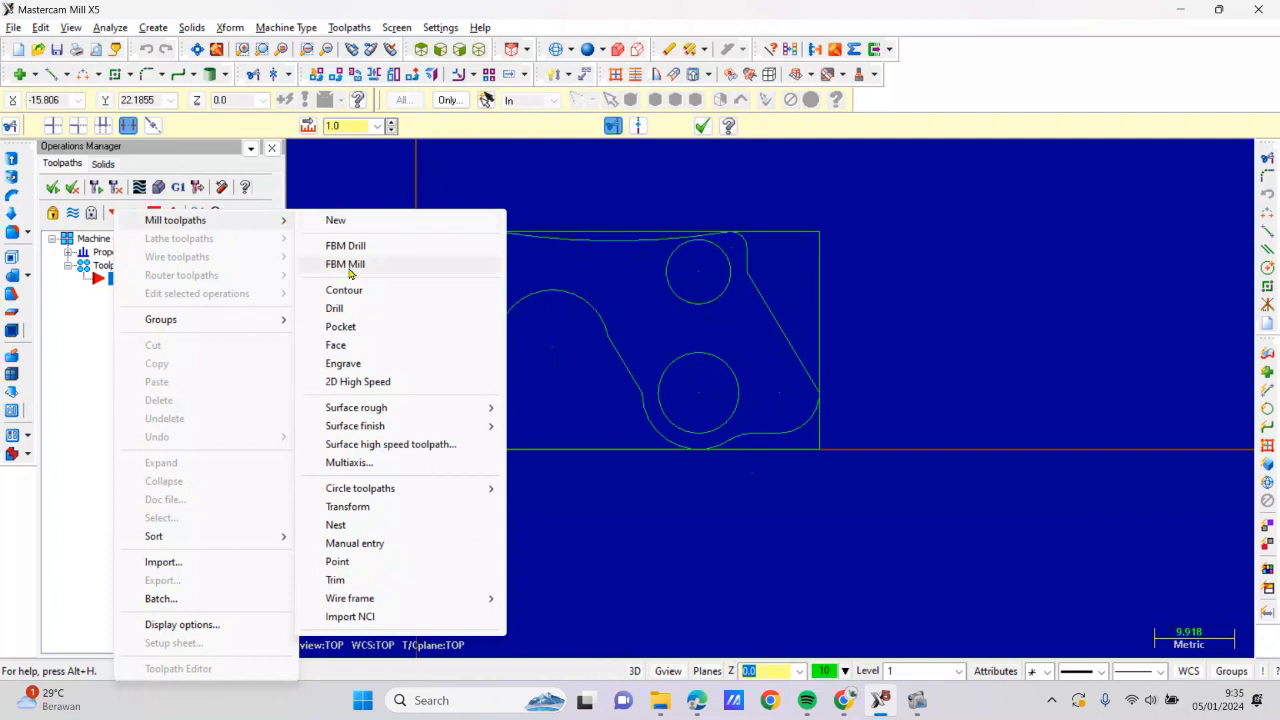
pyautogui.click(357, 345)
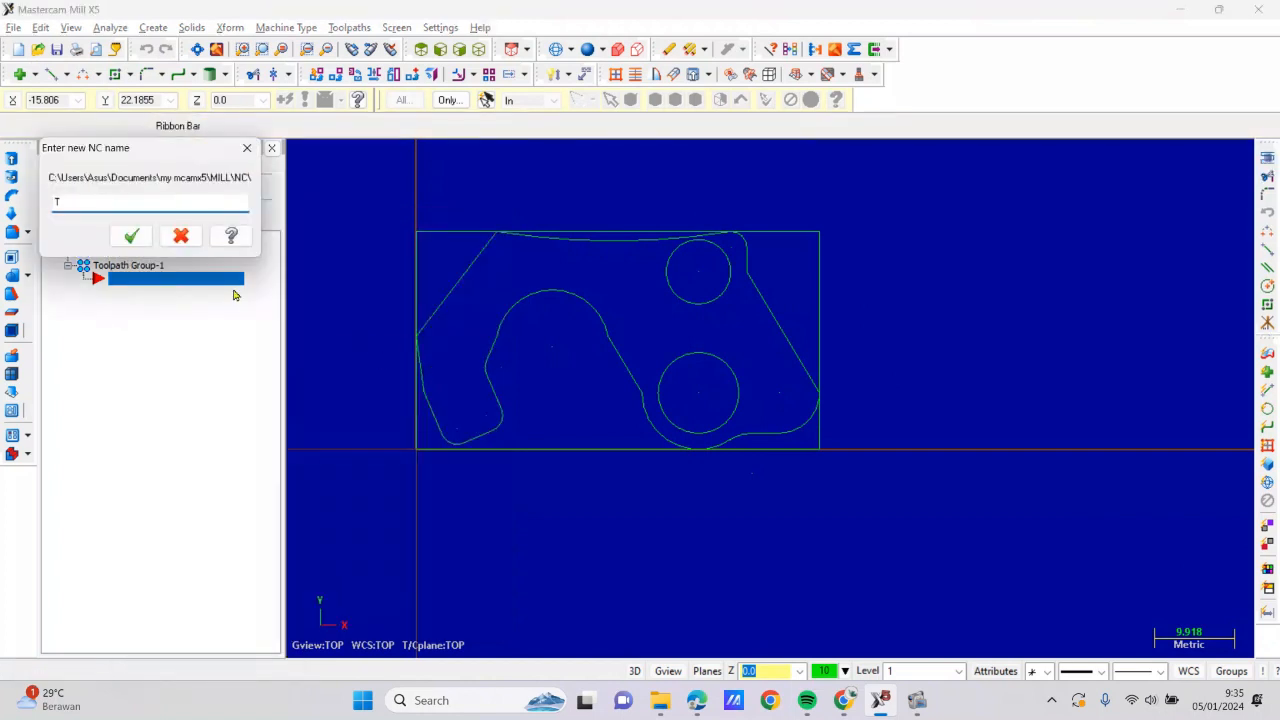
pyautogui.click(131, 236)
pyautogui.click(605, 447)
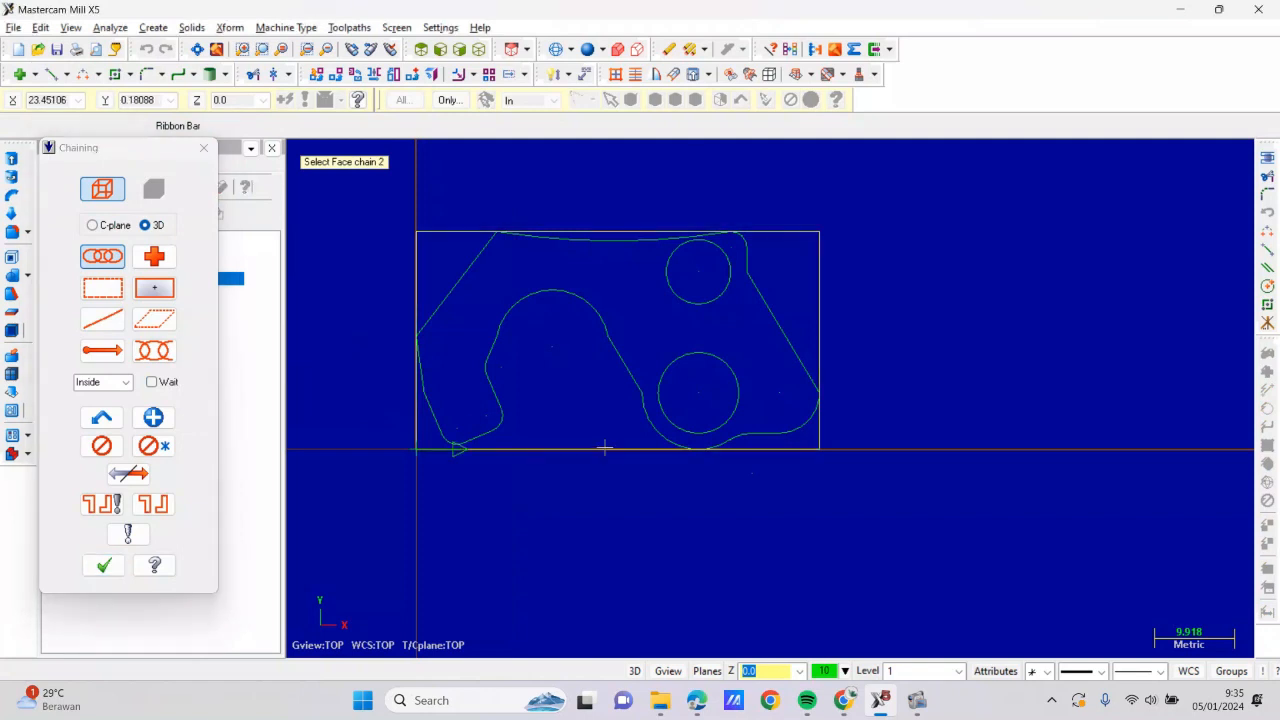
pyautogui.click(103, 566)
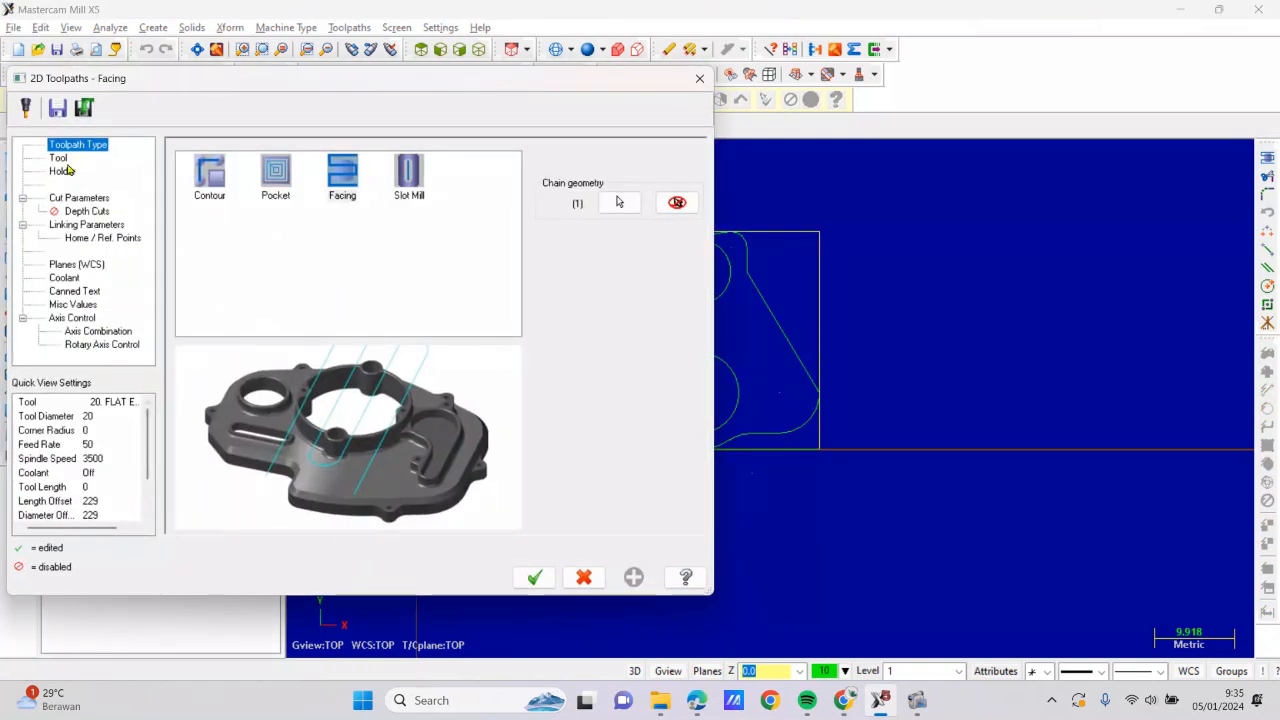
# Assign tool 213, the 4 mm flat endmill from the tool library, to the facing toolpath
pyautogui.click(60, 158)
pyautogui.click(226, 419)
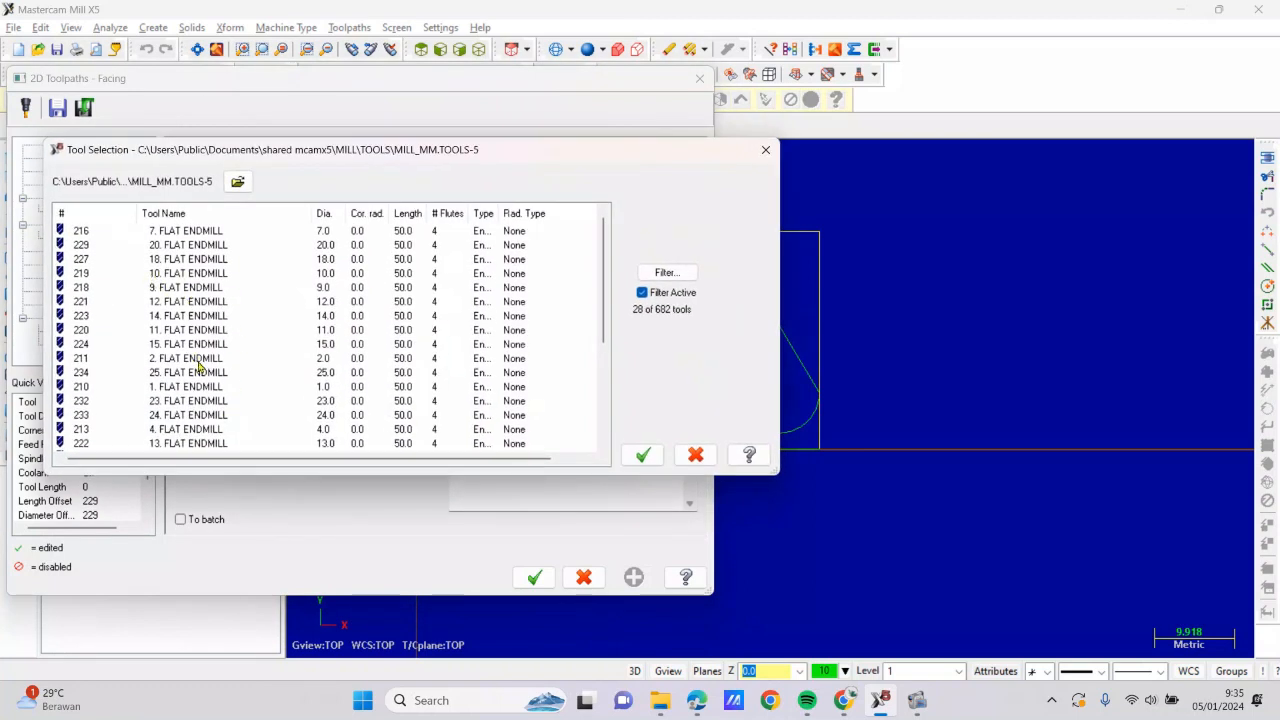
pyautogui.click(185, 432)
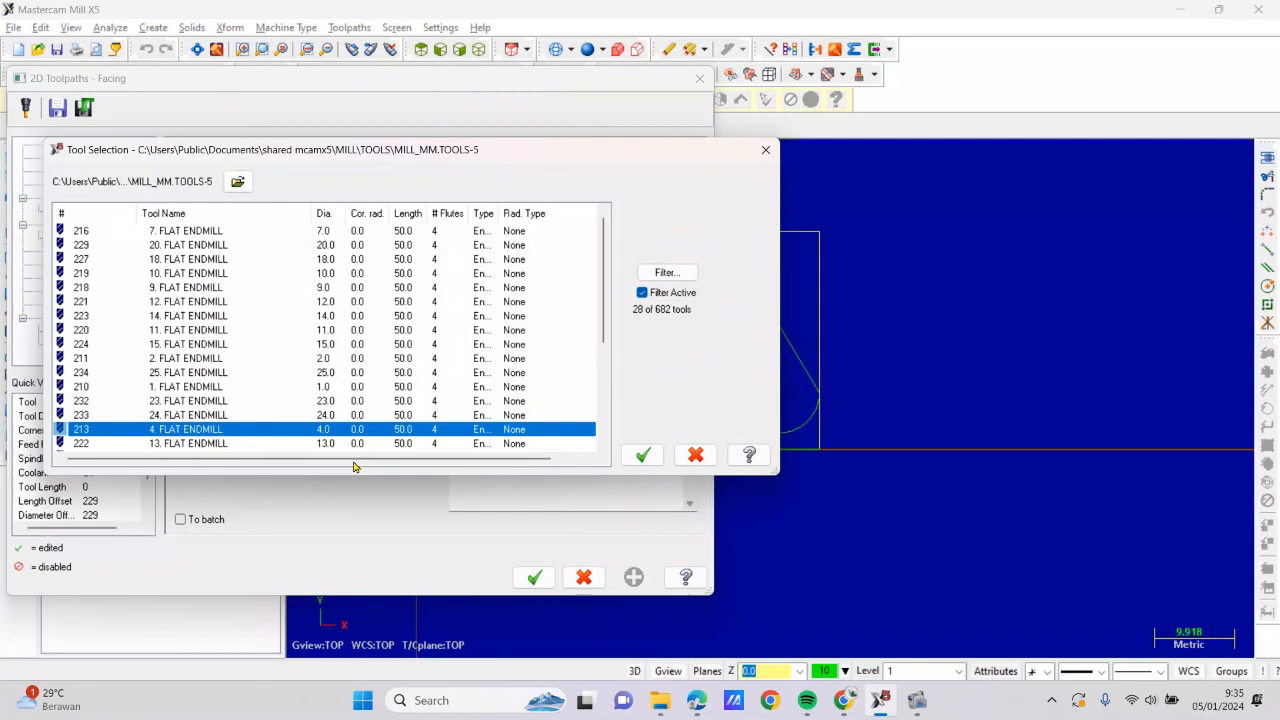
pyautogui.click(643, 455)
# Set the endmill's tool number, length offset and diameter offset to 1
pyautogui.doubleClick(531, 236)
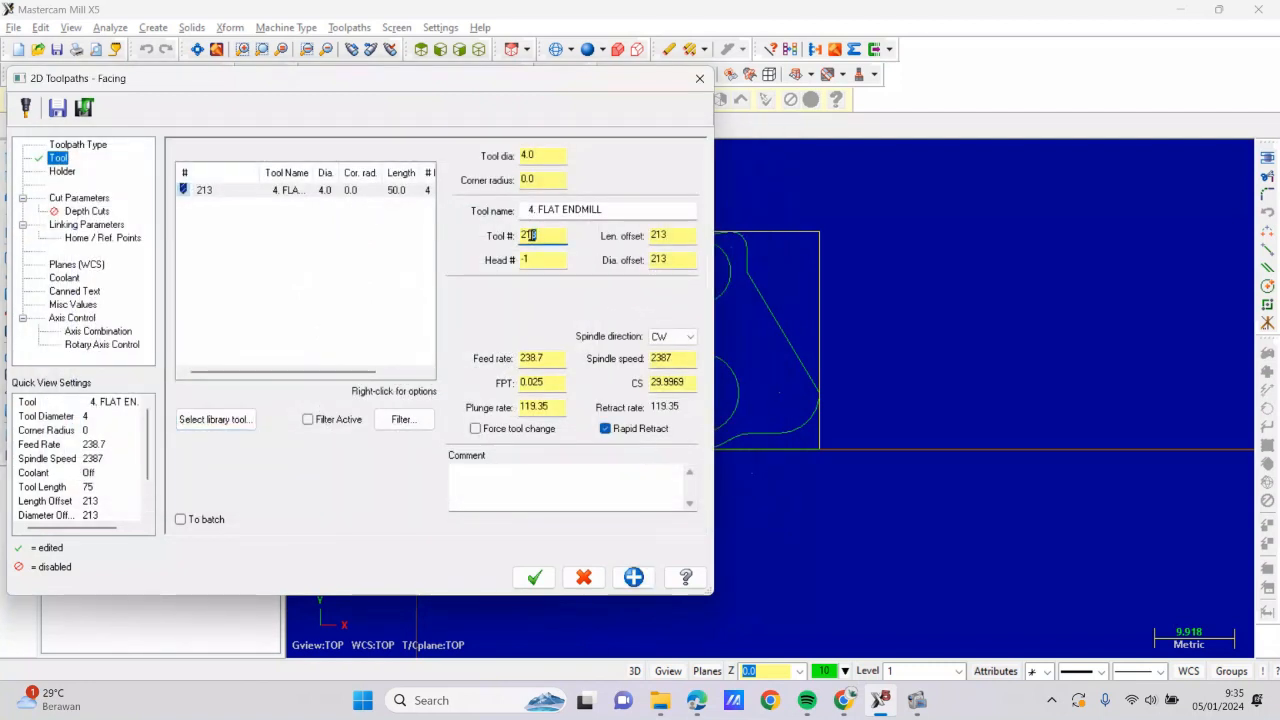
pyautogui.write('1')
pyautogui.doubleClick(676, 234)
pyautogui.write('1')
pyautogui.doubleClick(672, 260)
pyautogui.write('1')
# Set the facing feed rate to 1000, the spindle speed to 1200 and the plunge rate to 300
pyautogui.doubleClick(553, 358)
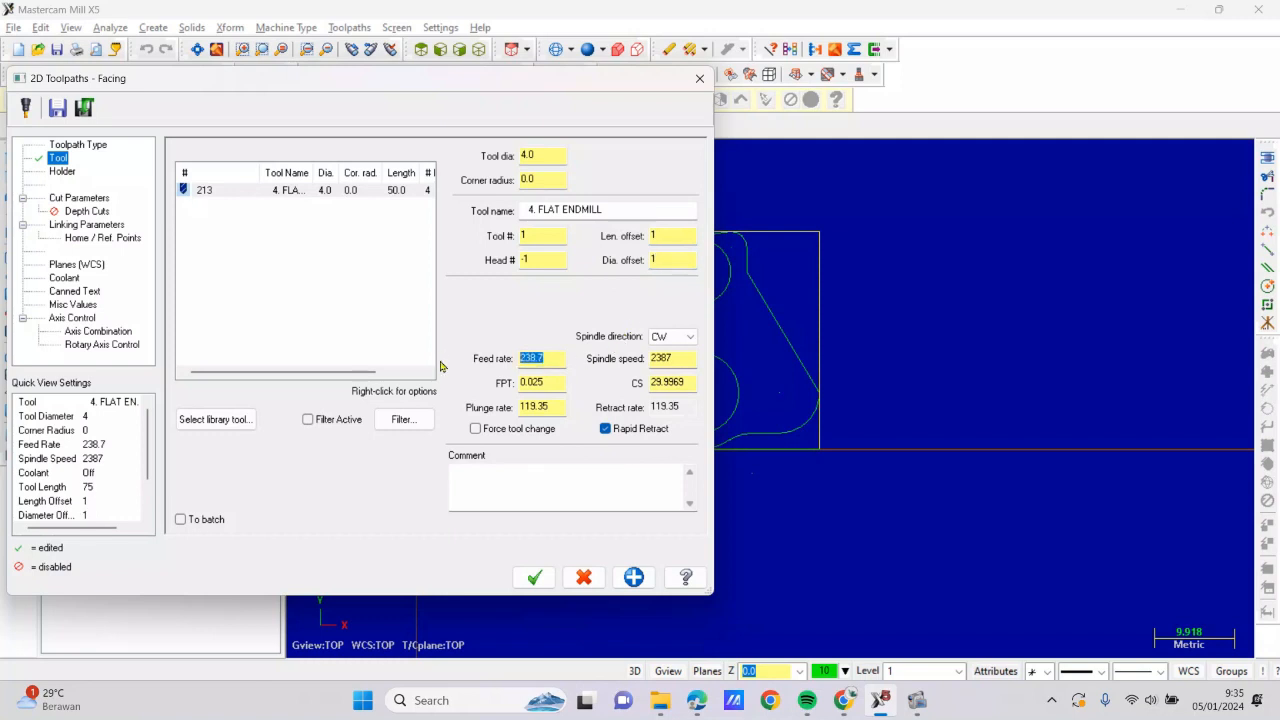
pyautogui.write('2')
pyautogui.doubleClick(665, 357)
pyautogui.write('120')
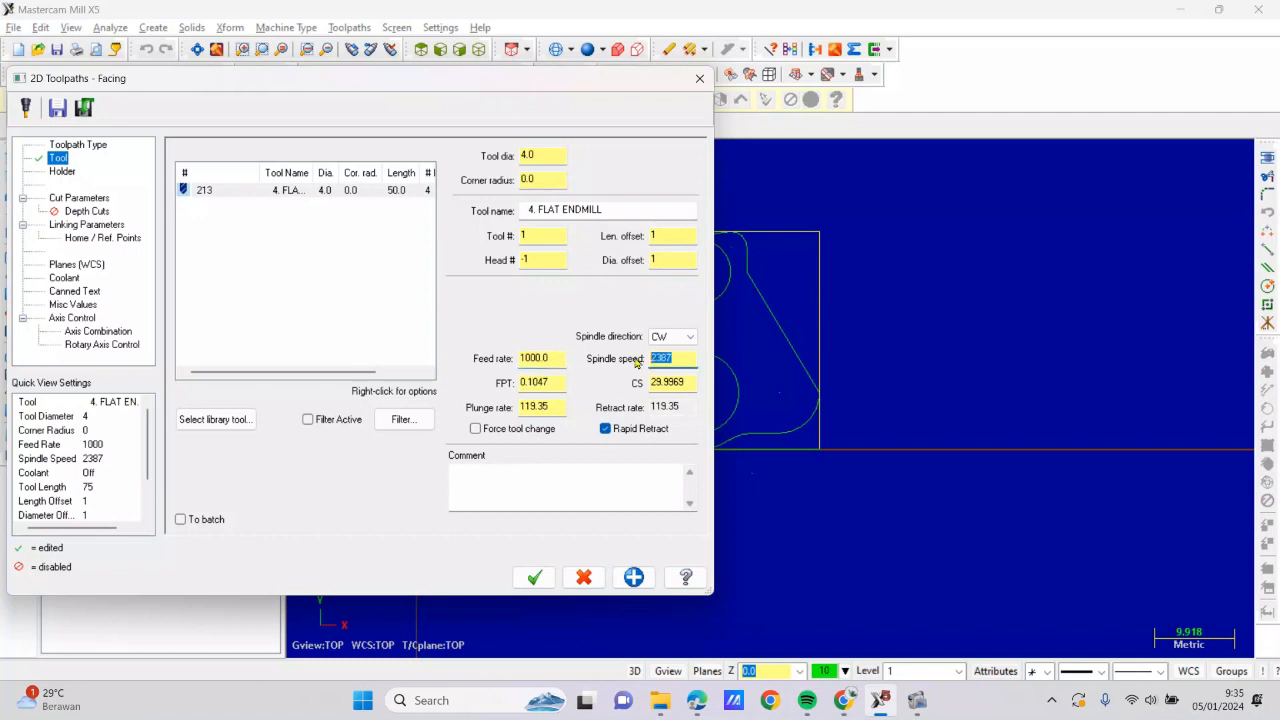
pyautogui.doubleClick(563, 405)
pyautogui.write('300')
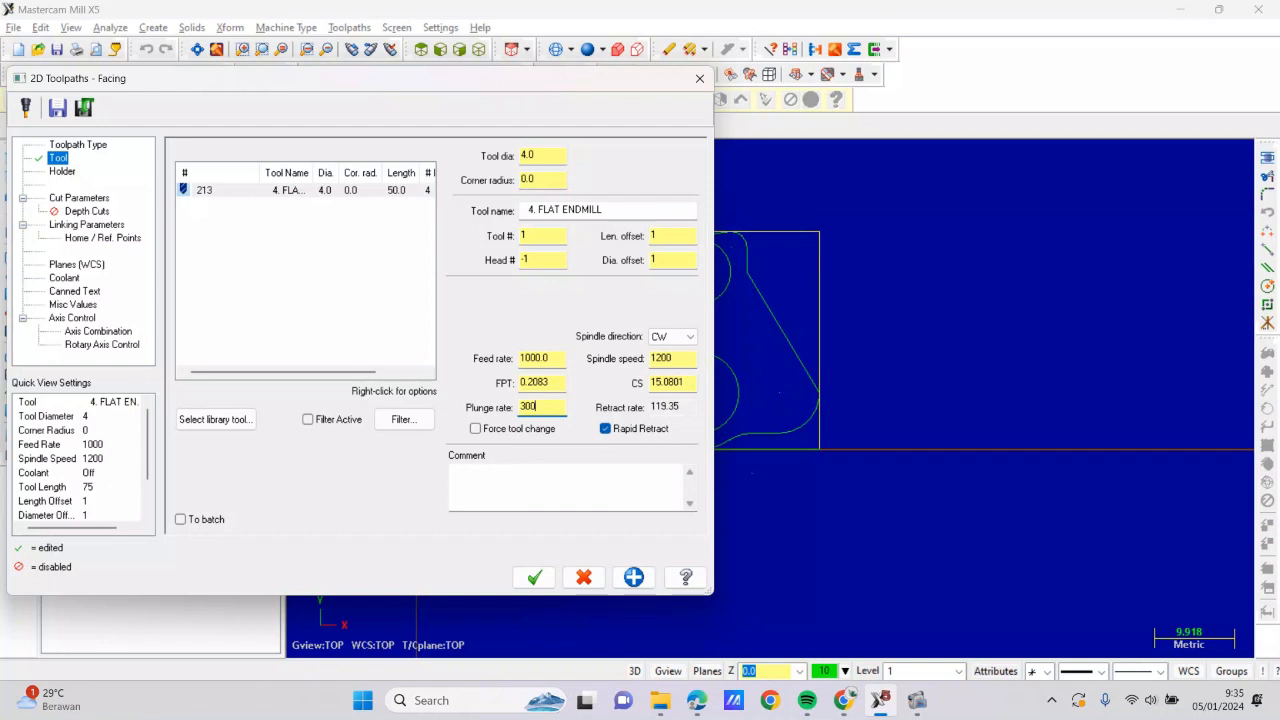
# Set the facing cut style to Zigzag and open the linking parameters
pyautogui.click(77, 200)
pyautogui.click(318, 176)
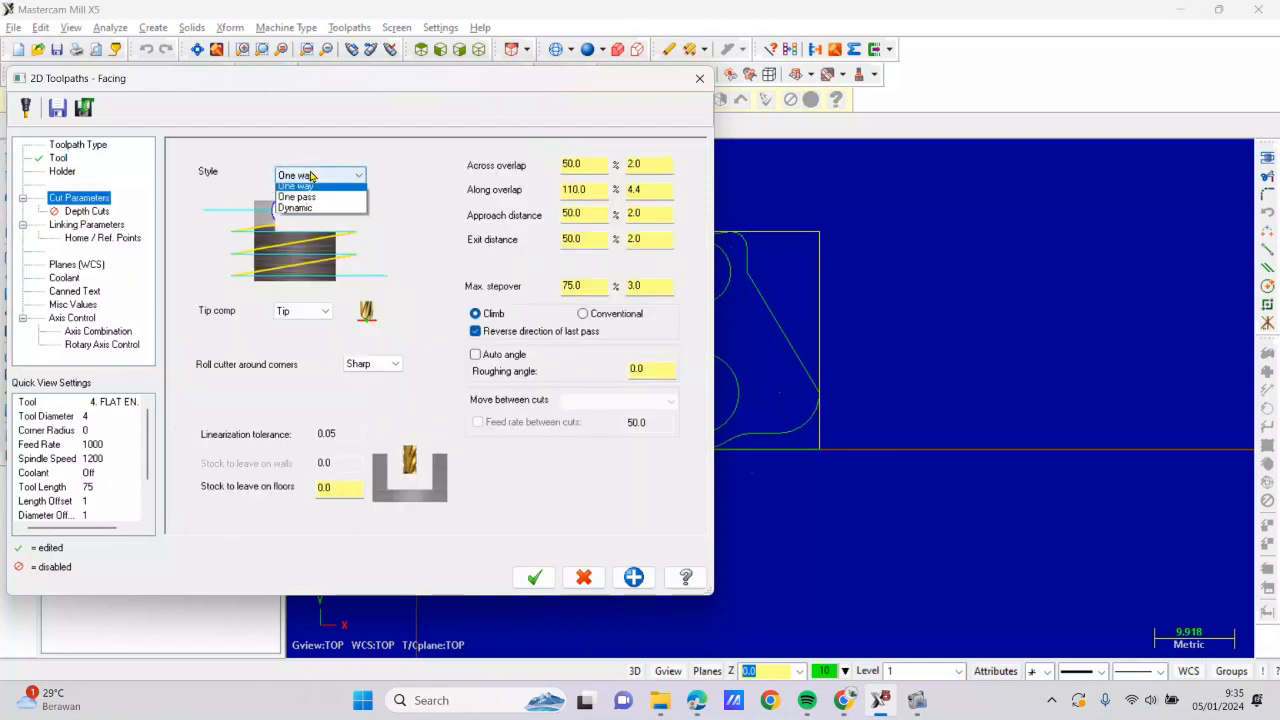
pyautogui.click(312, 198)
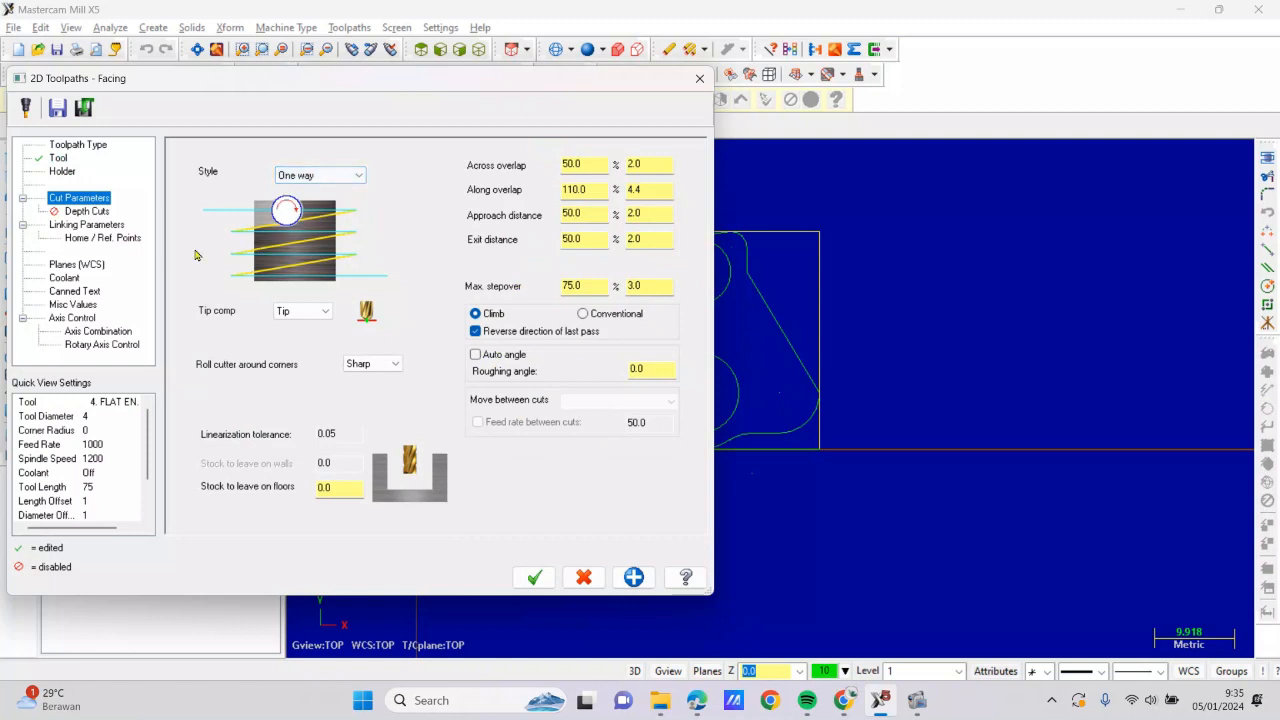
pyautogui.click(326, 176)
pyautogui.click(320, 190)
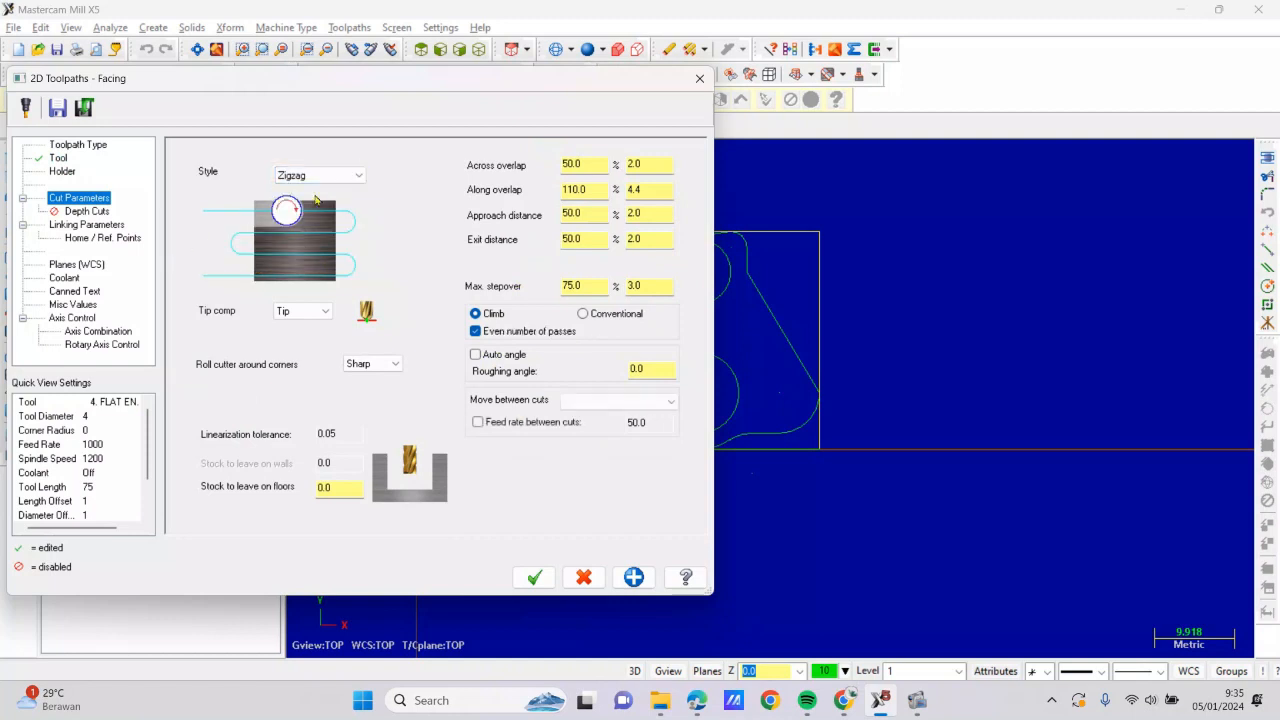
pyautogui.click(104, 225)
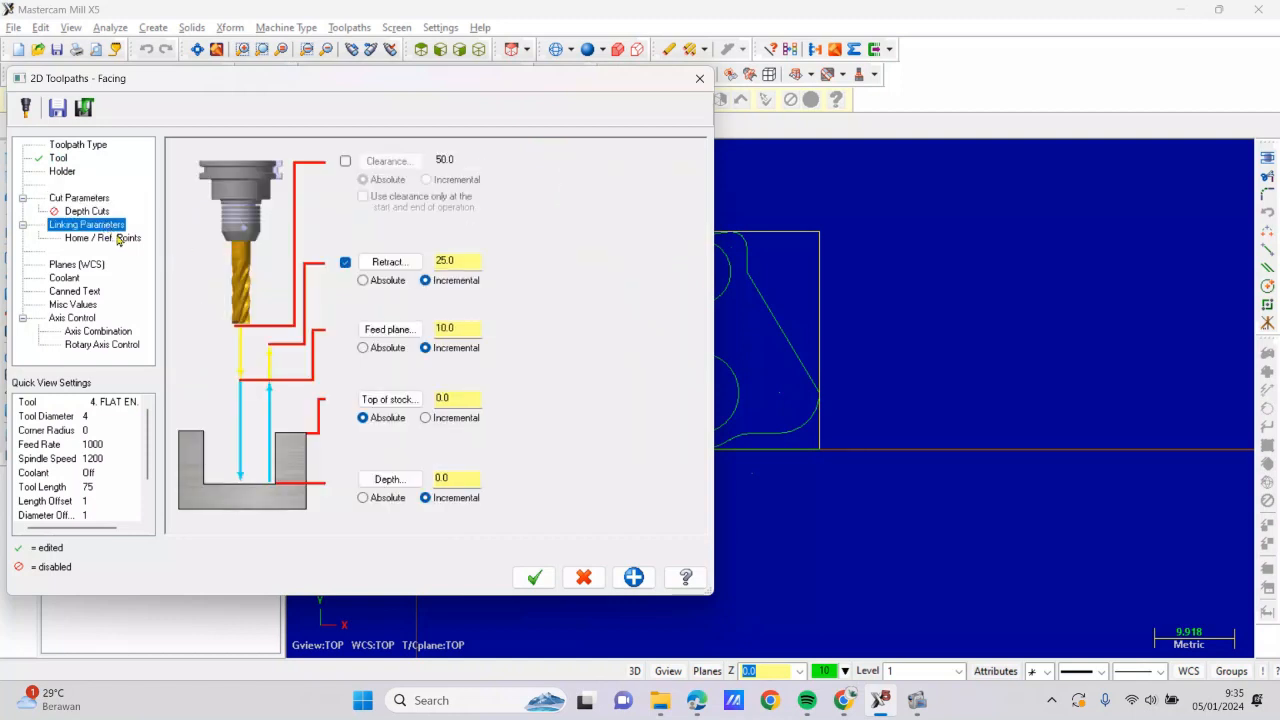
# Generate the zigzag facing toolpath and hide its toolpath display
pyautogui.click(533, 577)
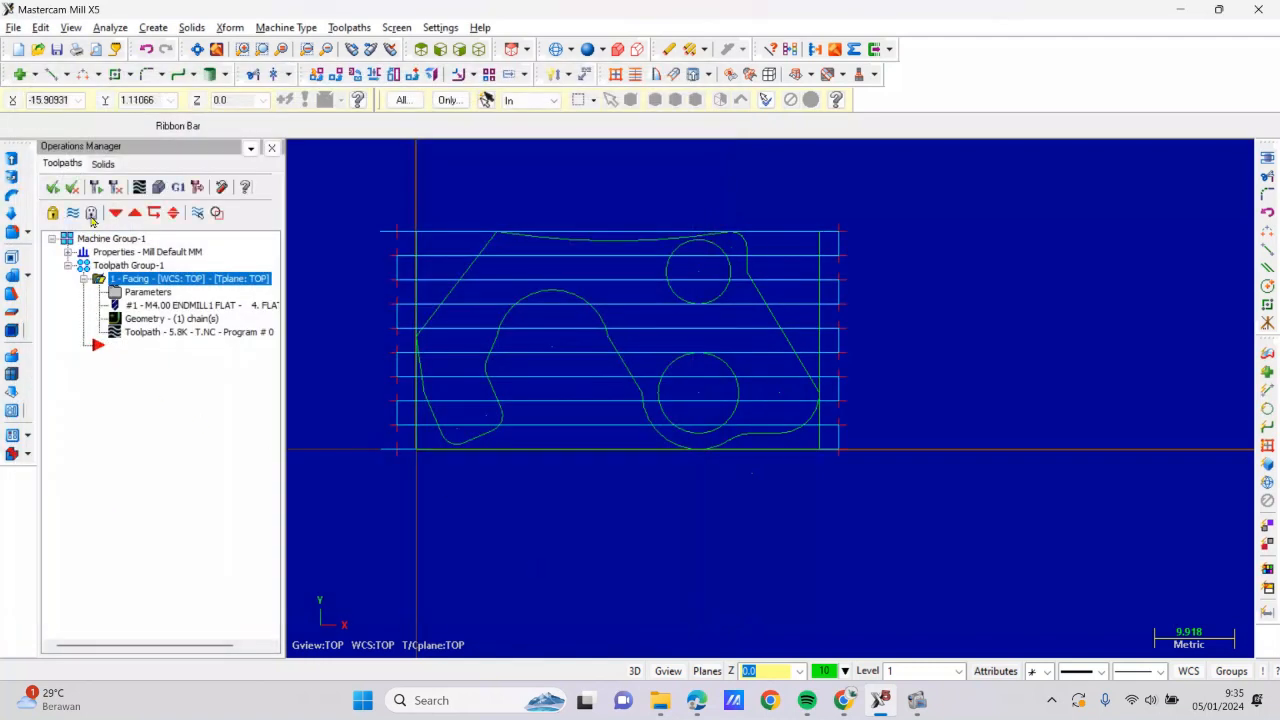
pyautogui.click(72, 214)
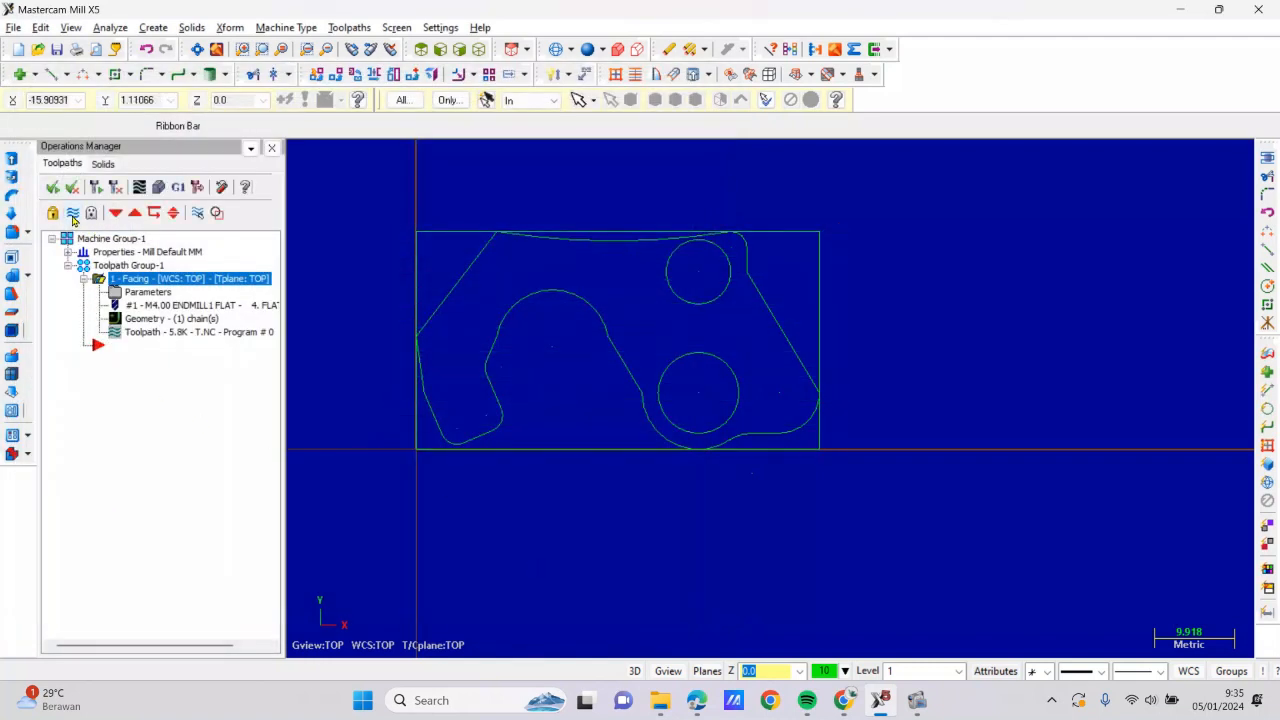
pyautogui.click(72, 214)
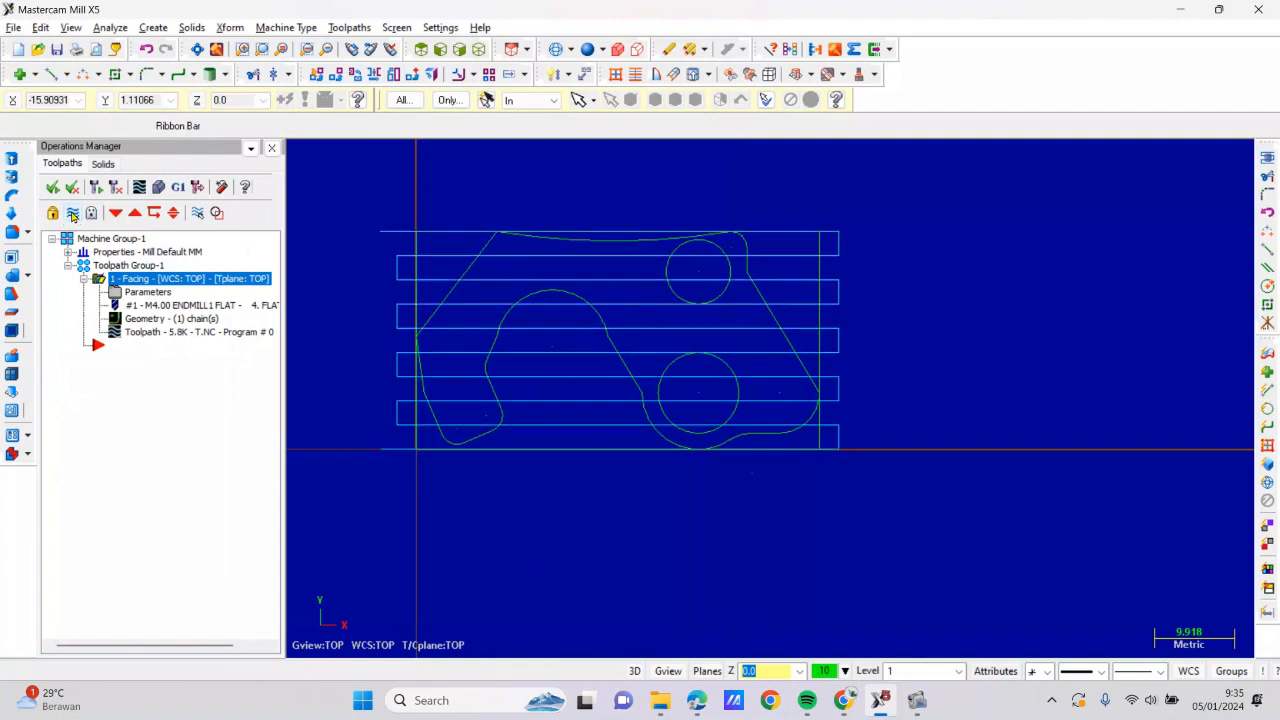
pyautogui.click(72, 214)
# Add a 2D contour toolpath after the facing operation and chain the part's closed outer profile as its geometry
pyautogui.click(124, 346)
pyautogui.rightClick(124, 346)
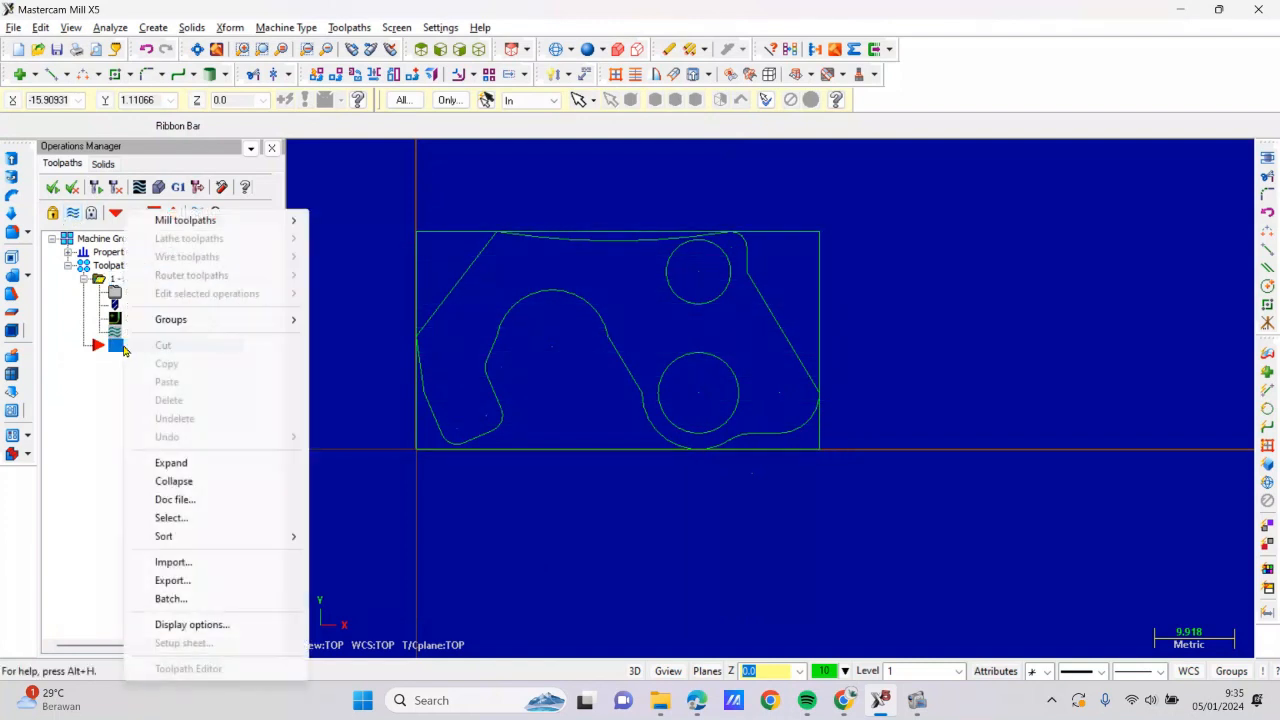
pyautogui.moveTo(211, 229)
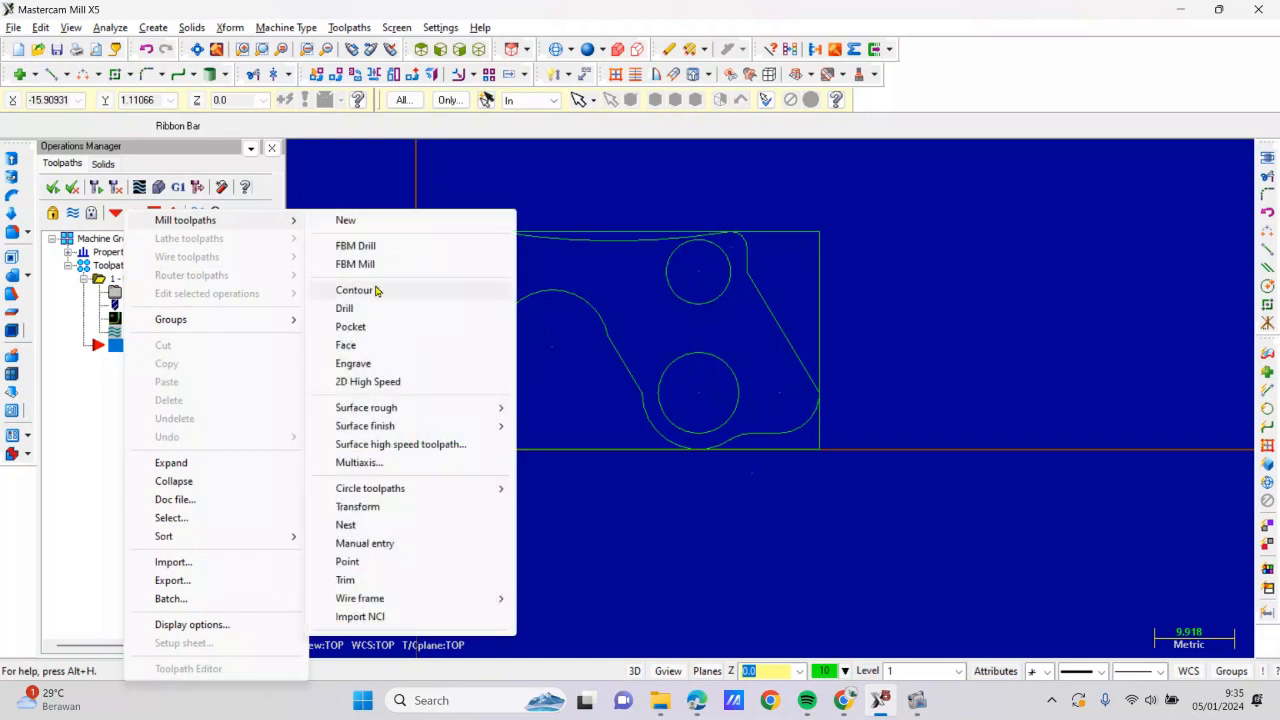
pyautogui.click(374, 290)
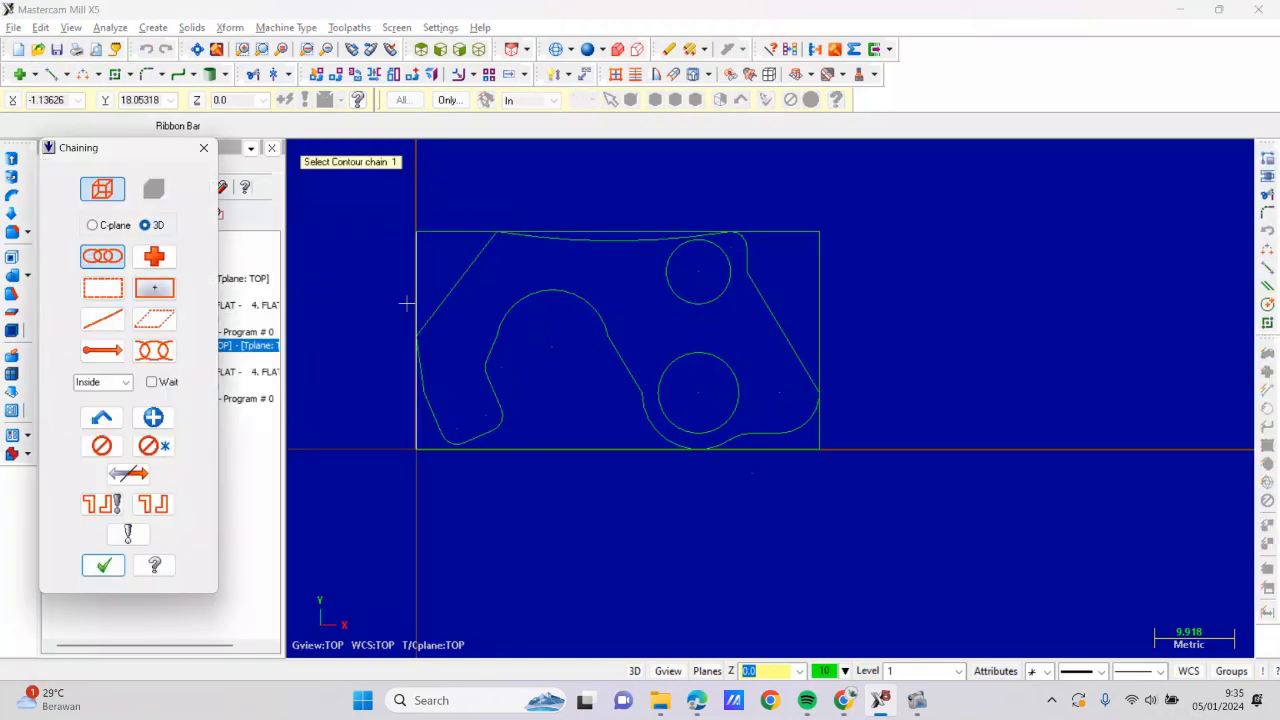
pyautogui.click(740, 437)
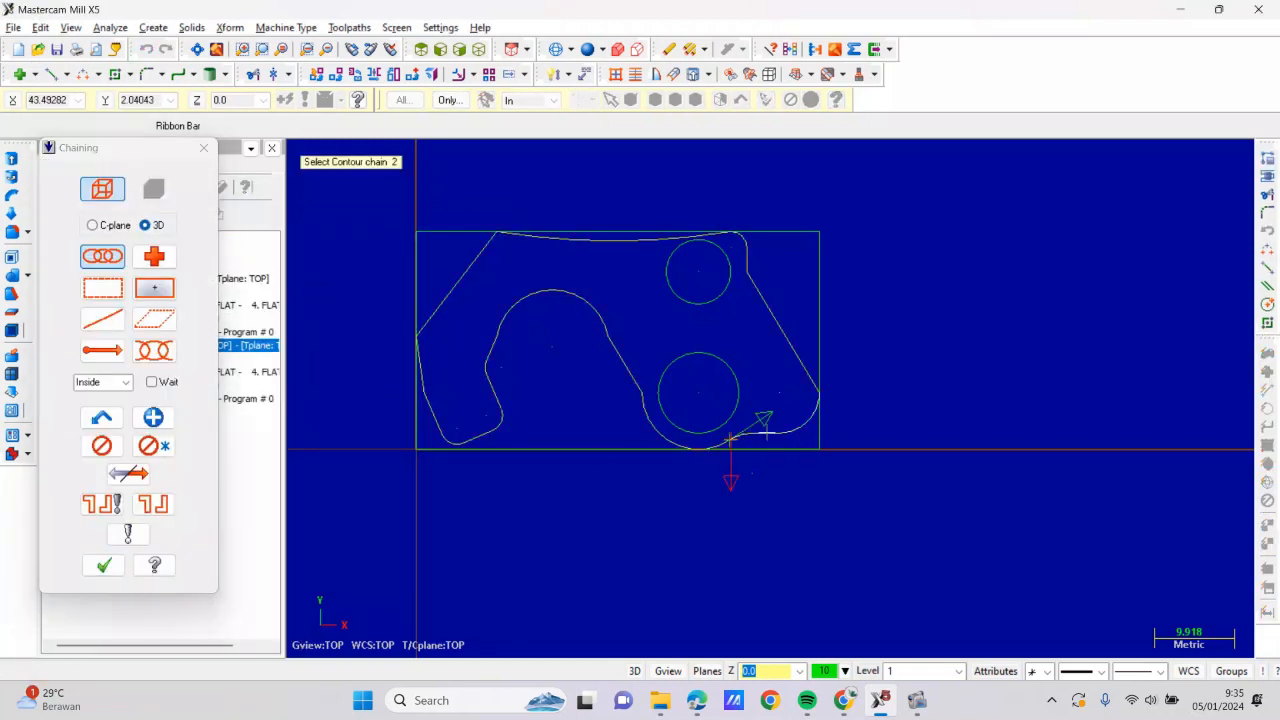
pyautogui.scroll(1, 766, 425)
pyautogui.scroll(1, 766, 425)
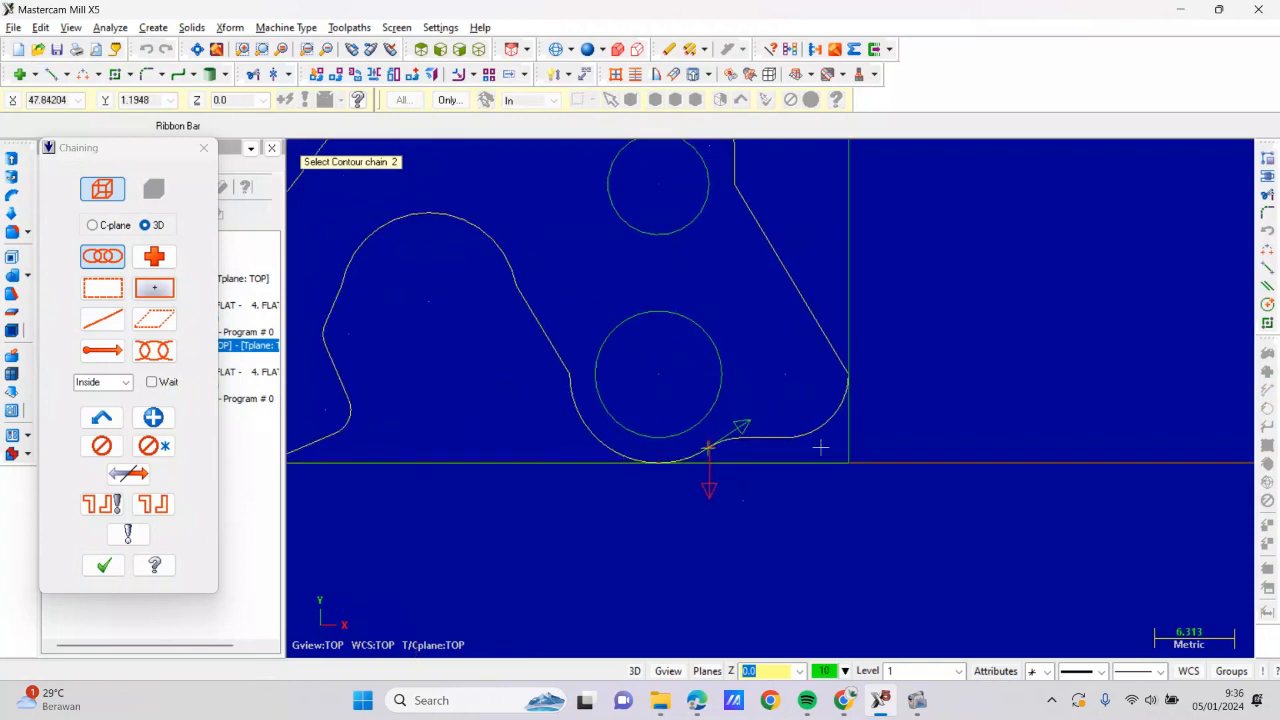
pyautogui.scroll(-1, 823, 446)
pyautogui.click(105, 566)
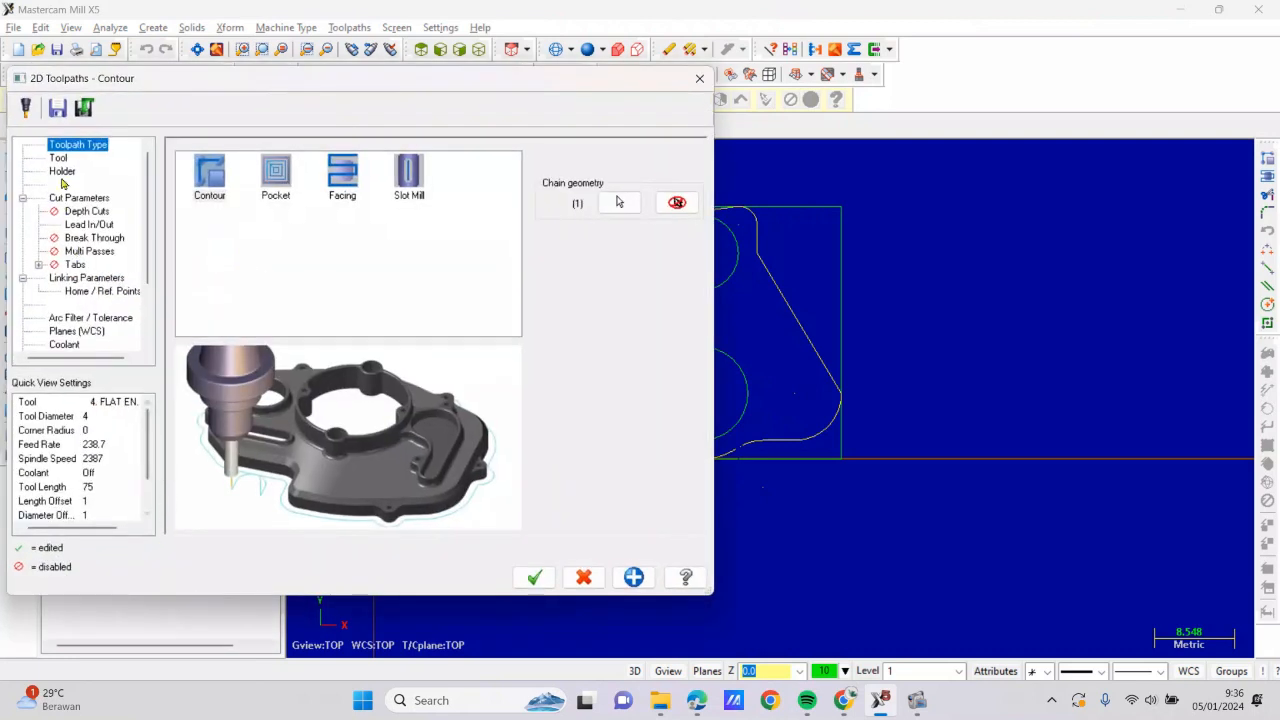
# Set the contour toolpath's feed rate to 1000 and spindle speed to 1200 for the 4 mm flat endmill
pyautogui.click(58, 158)
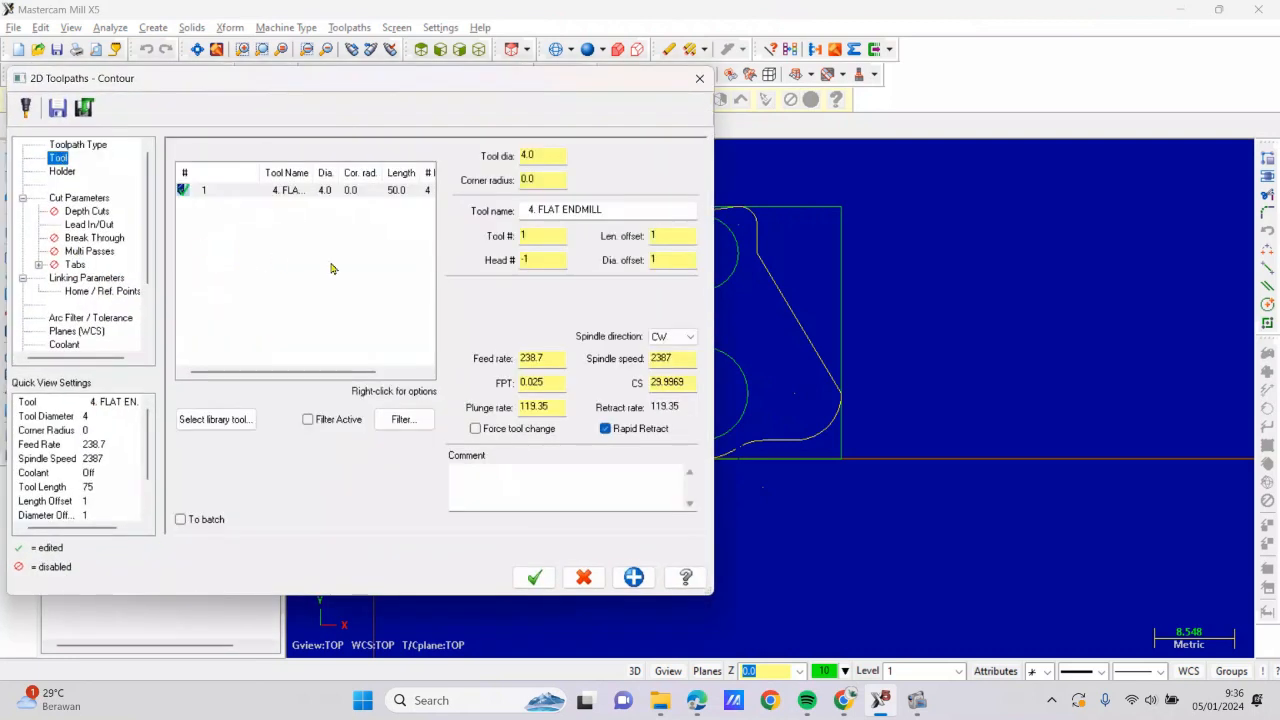
pyautogui.doubleClick(550, 362)
pyautogui.write('1000')
pyautogui.doubleClick(662, 358)
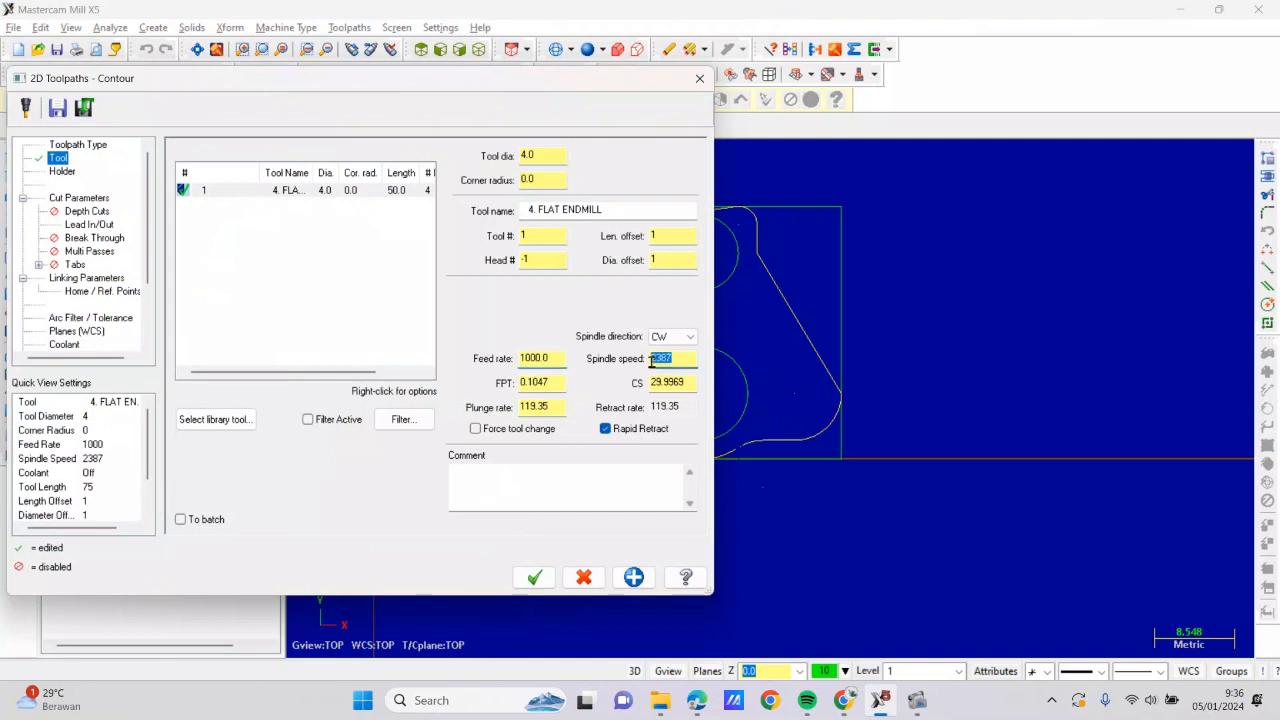
pyautogui.write('1200')
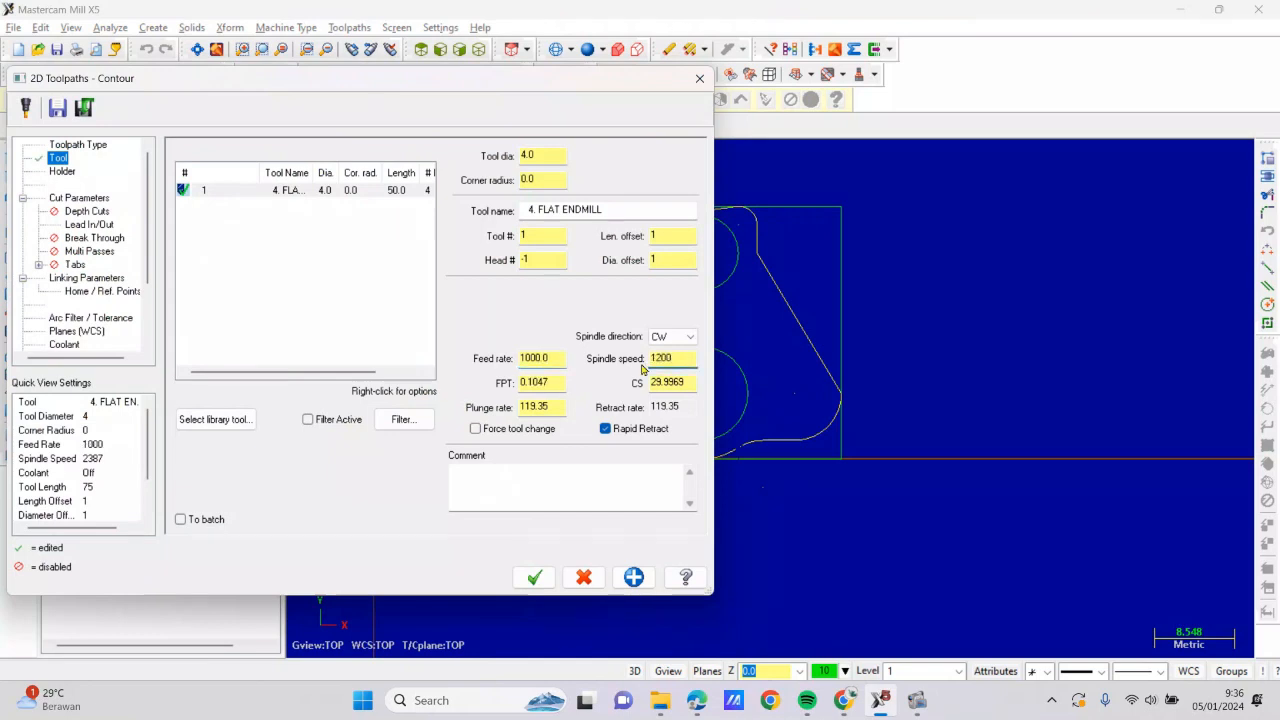
# Set the contour's compensation direction to Right and enable depth cuts with a max rough step of 2
pyautogui.click(72, 198)
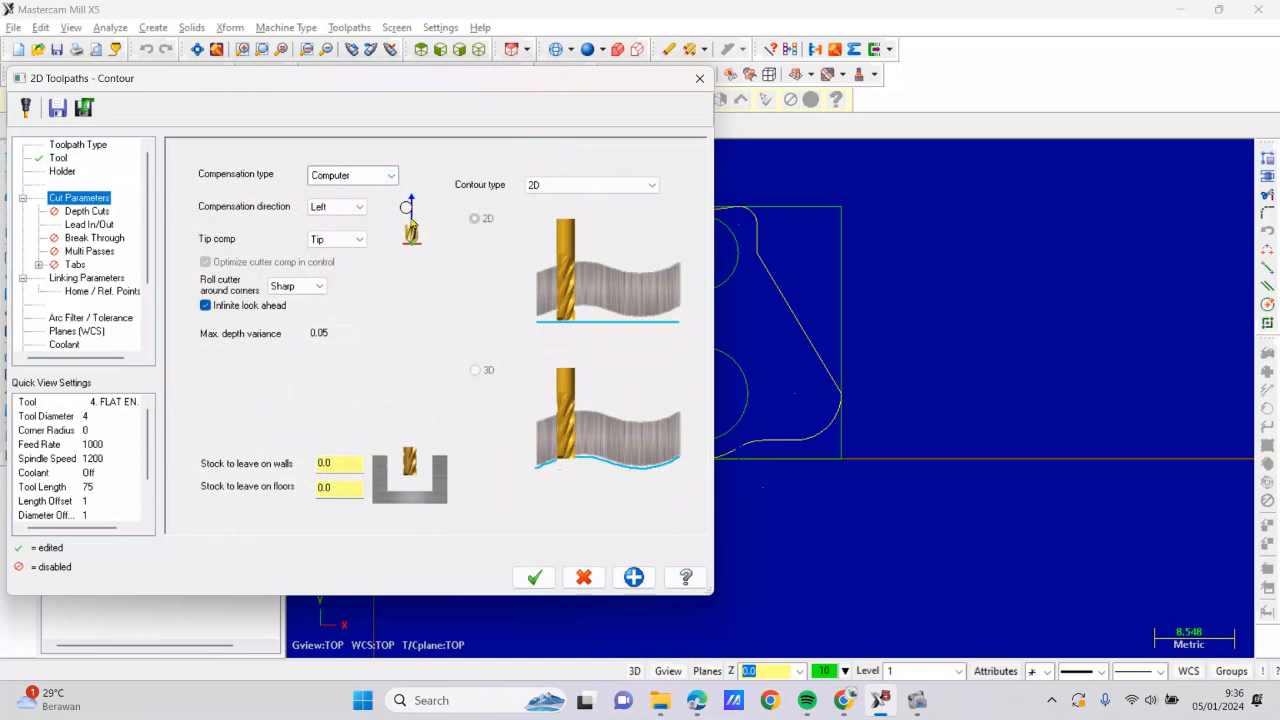
pyautogui.click(358, 207)
pyautogui.click(330, 228)
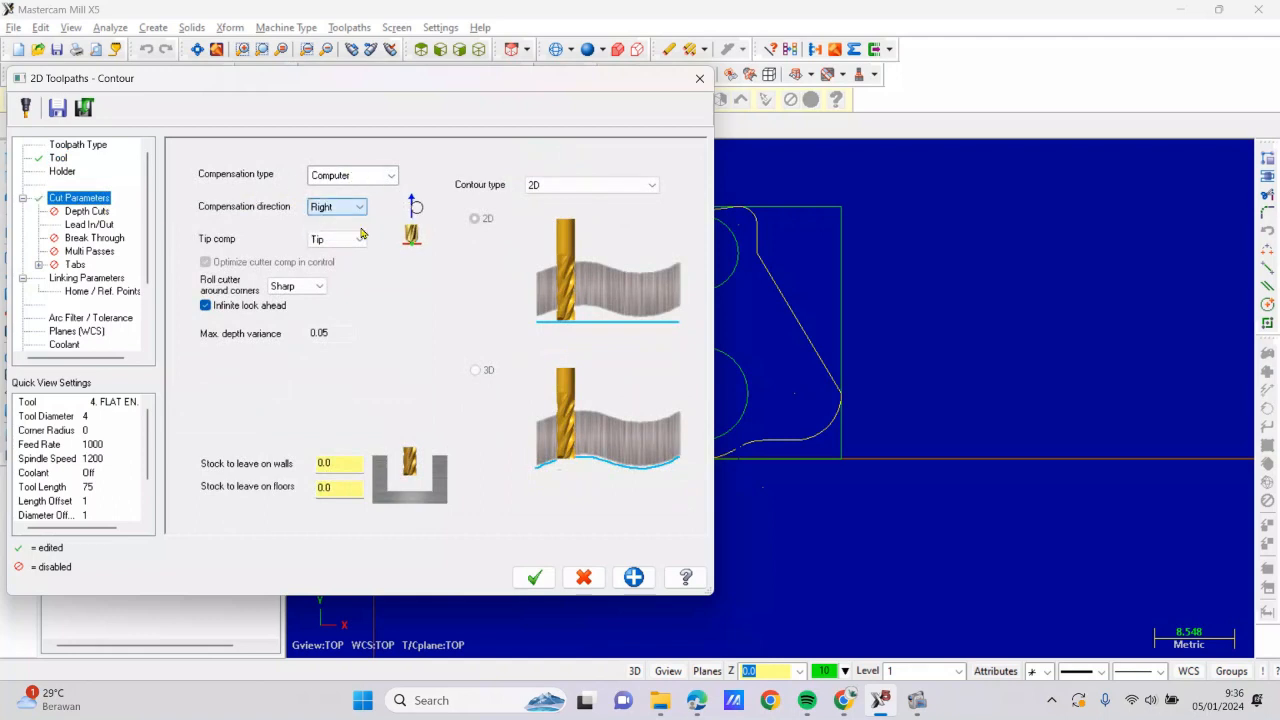
pyautogui.click(90, 211)
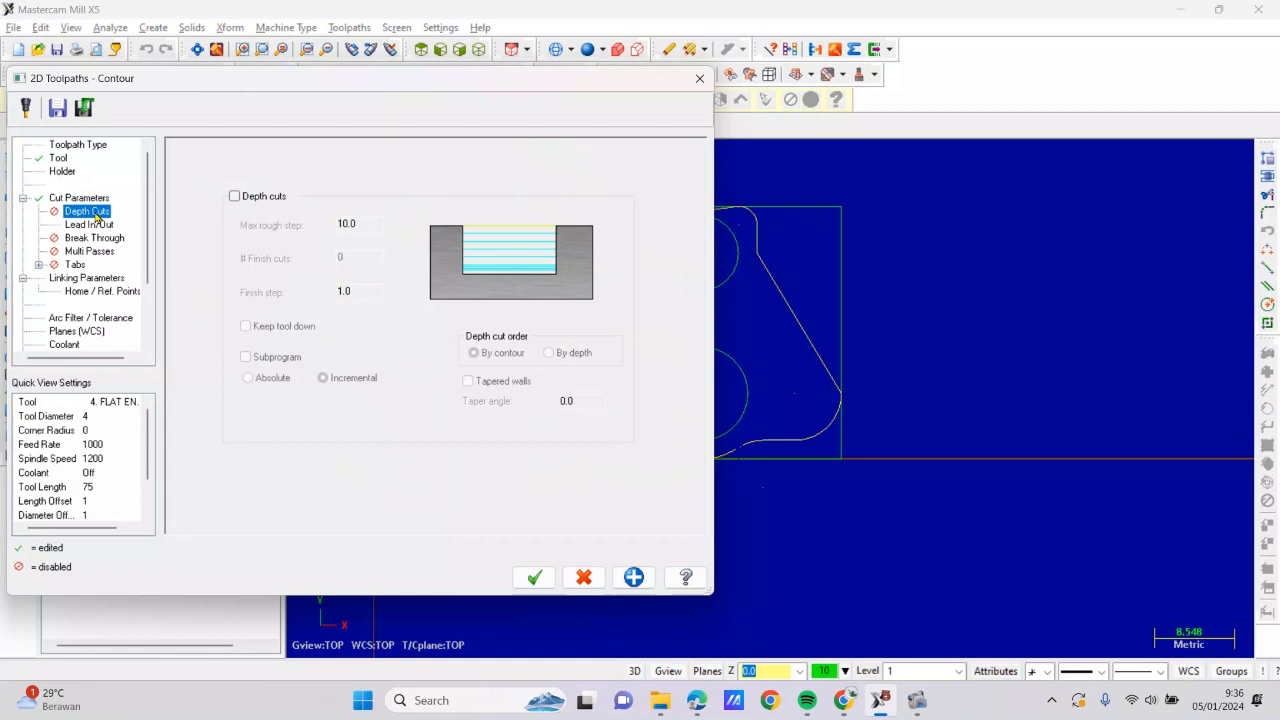
pyautogui.click(252, 196)
pyautogui.moveTo(371, 223); pyautogui.dragTo(291, 236)
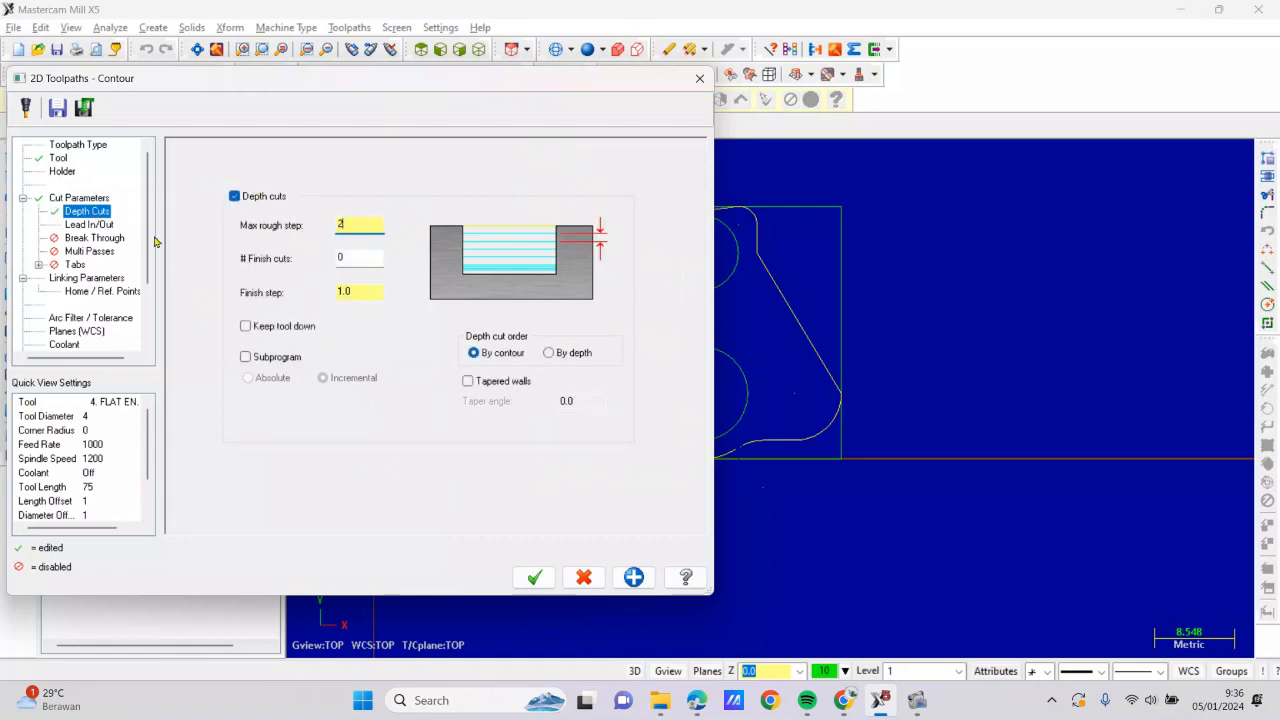
# Disable lead in/out for the contour and enable multi passes with 4 rough passes at a spacing of 3
pyautogui.click(89, 224)
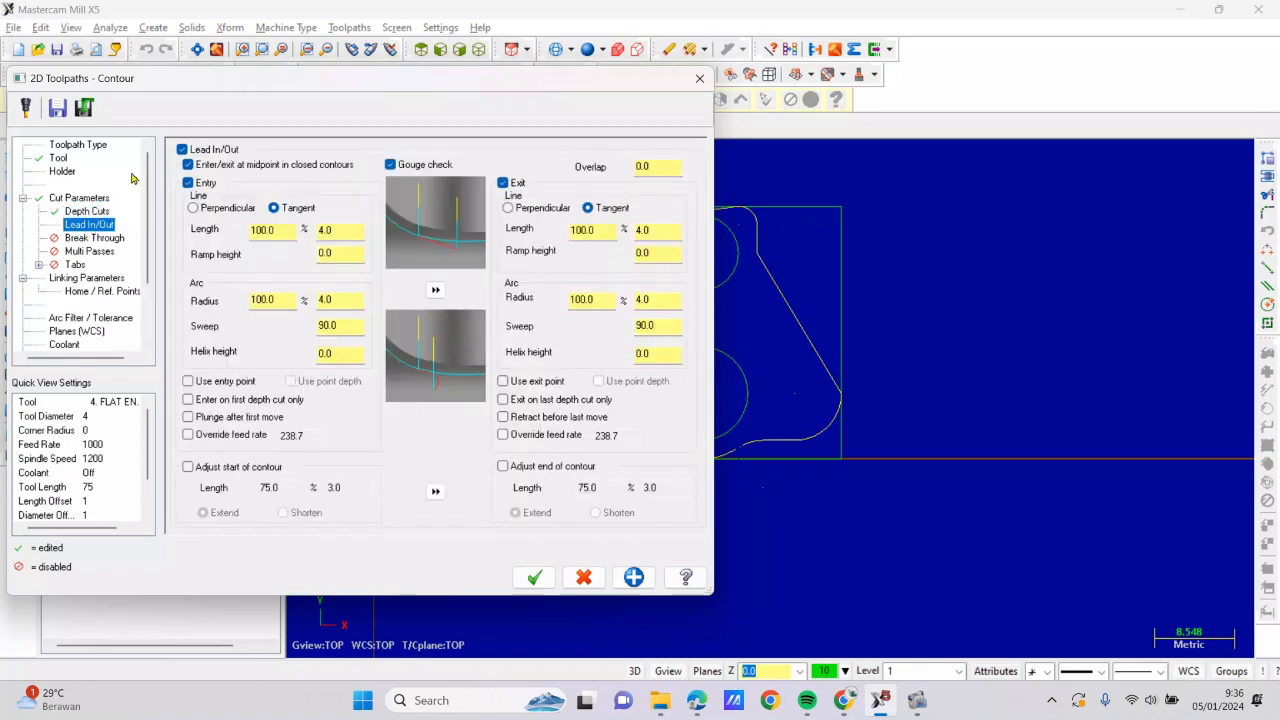
pyautogui.click(180, 146)
pyautogui.click(108, 240)
pyautogui.click(104, 255)
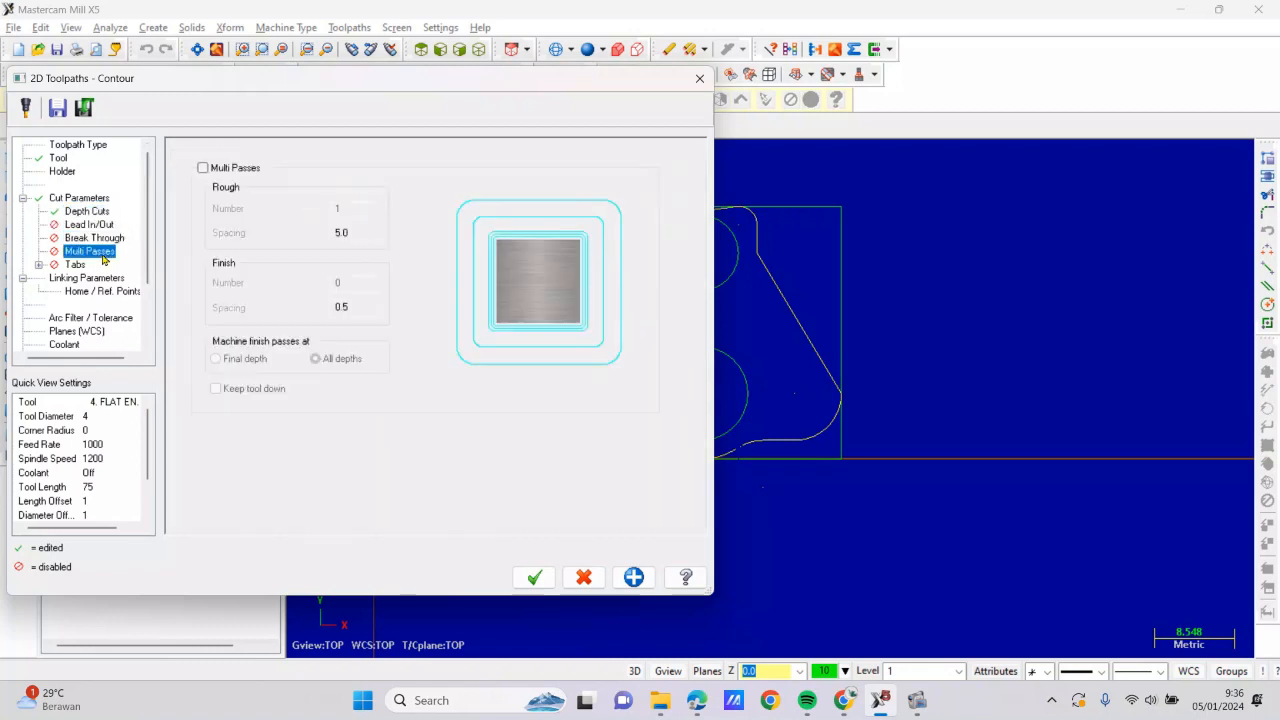
pyautogui.click(203, 169)
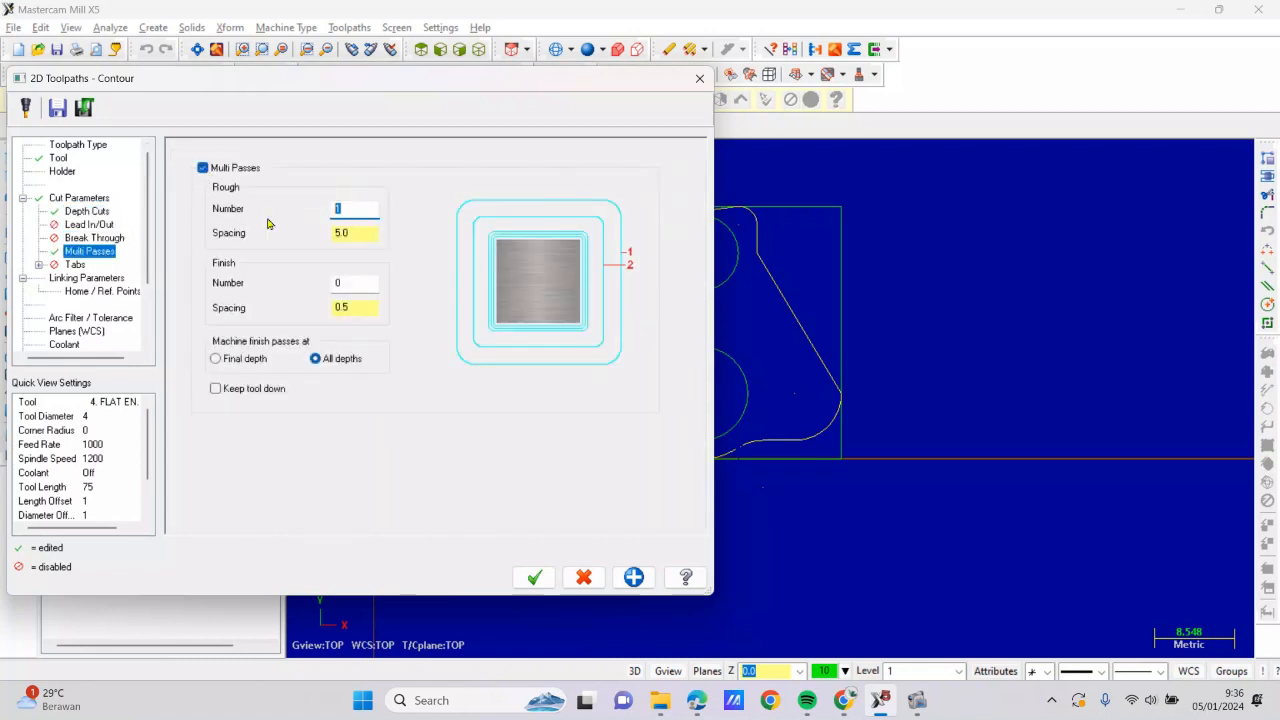
pyautogui.write('4')
pyautogui.doubleClick(355, 234)
pyautogui.write('3')
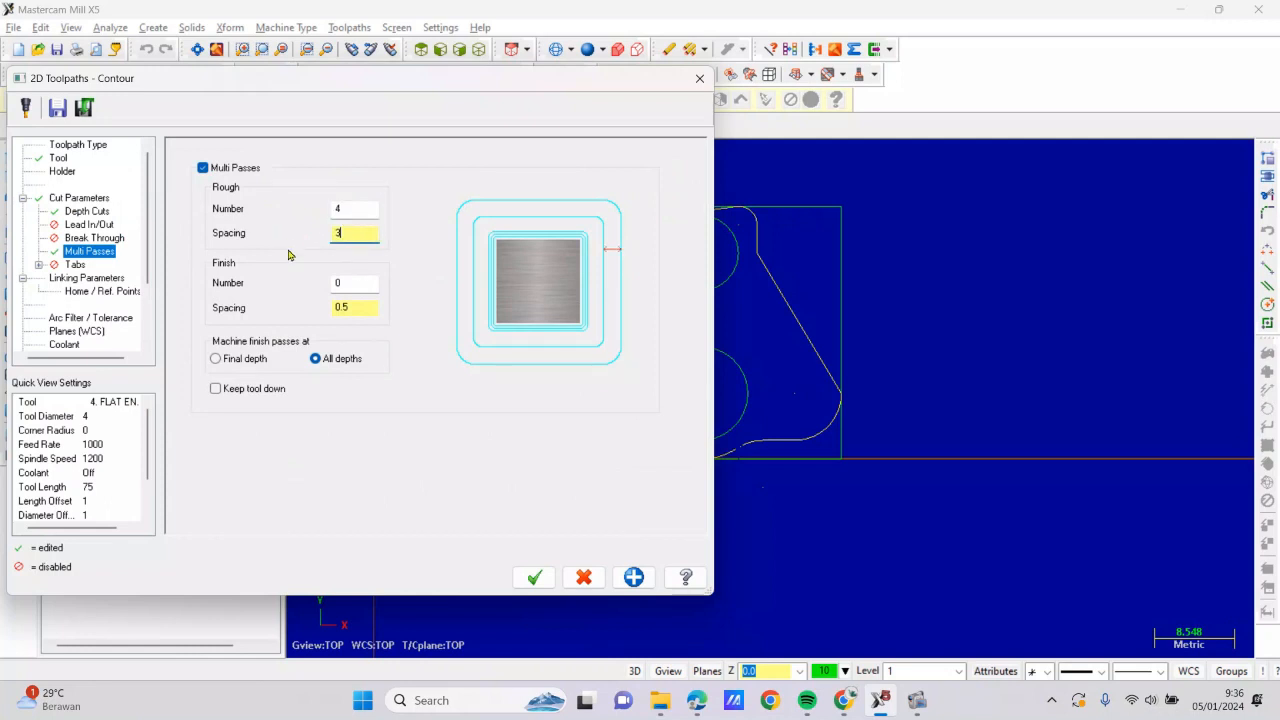
# Set the contour's incremental depth to -10 and generate the toolpath
pyautogui.click(88, 278)
pyautogui.doubleClick(441, 478)
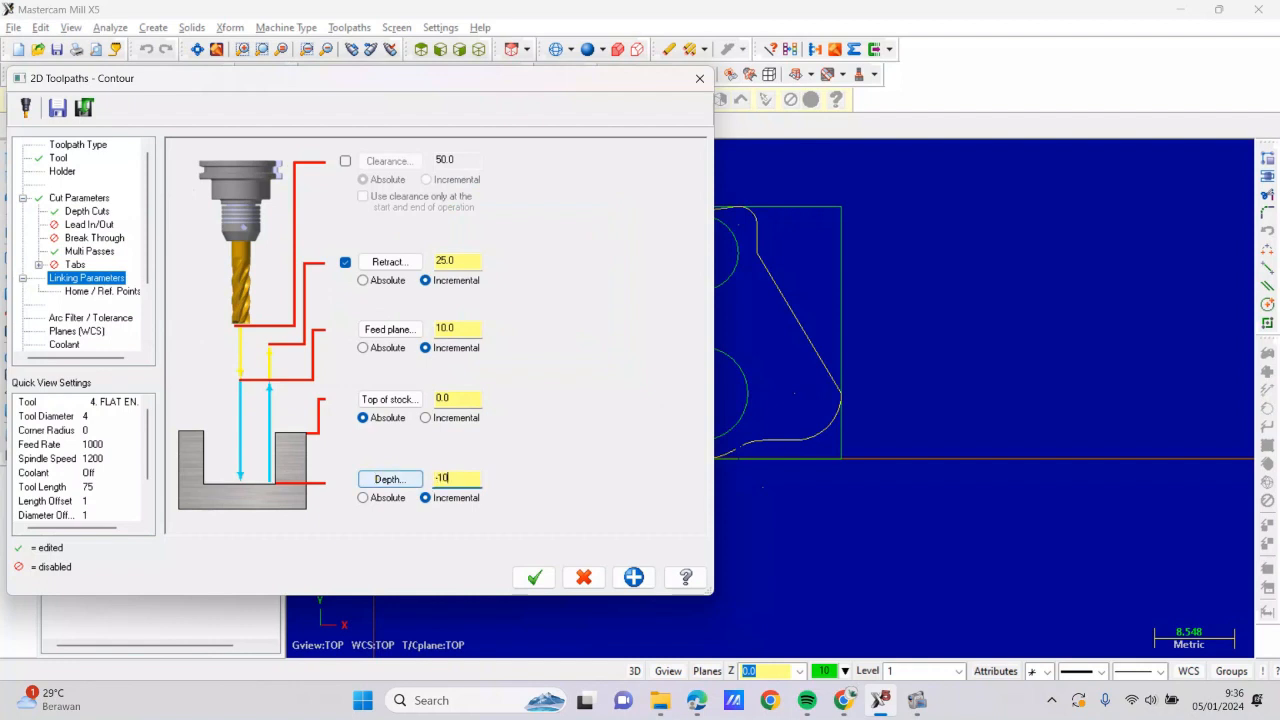
pyautogui.click(533, 577)
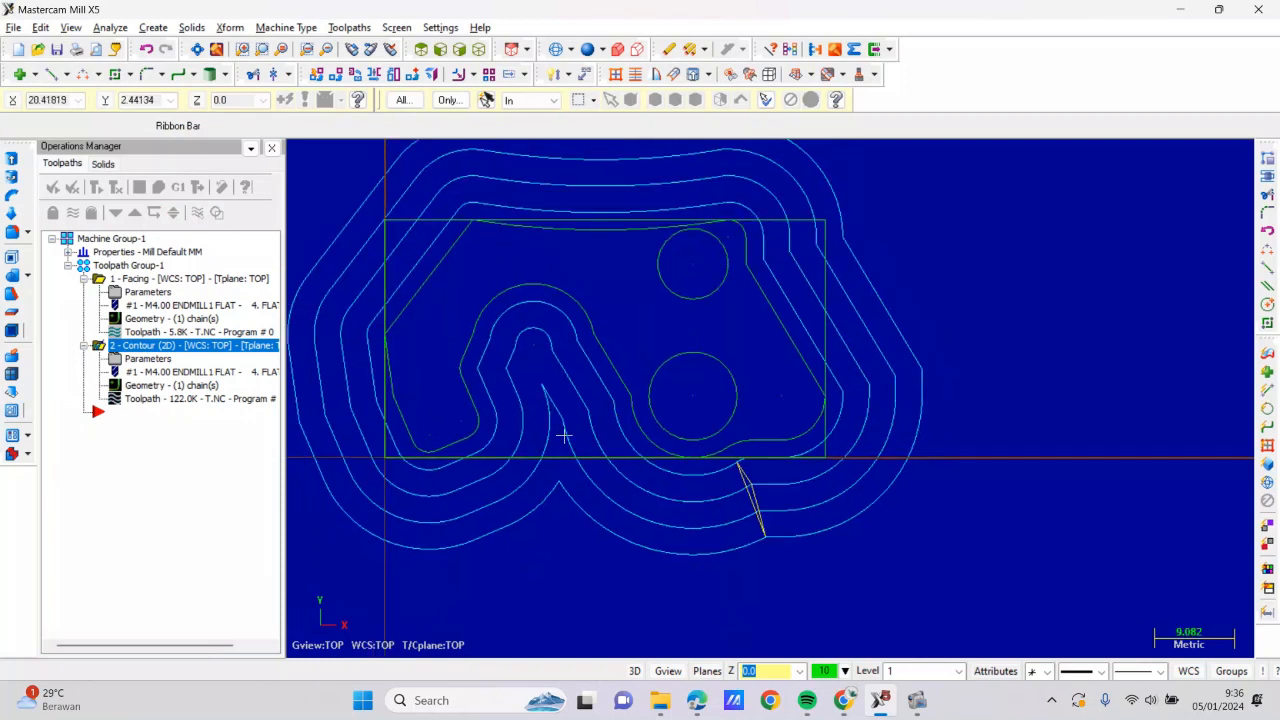
# Run the Verify simulation of the contour operation in isometric view and inspect the machined stock from above
pyautogui.scroll(-1, 562, 428)
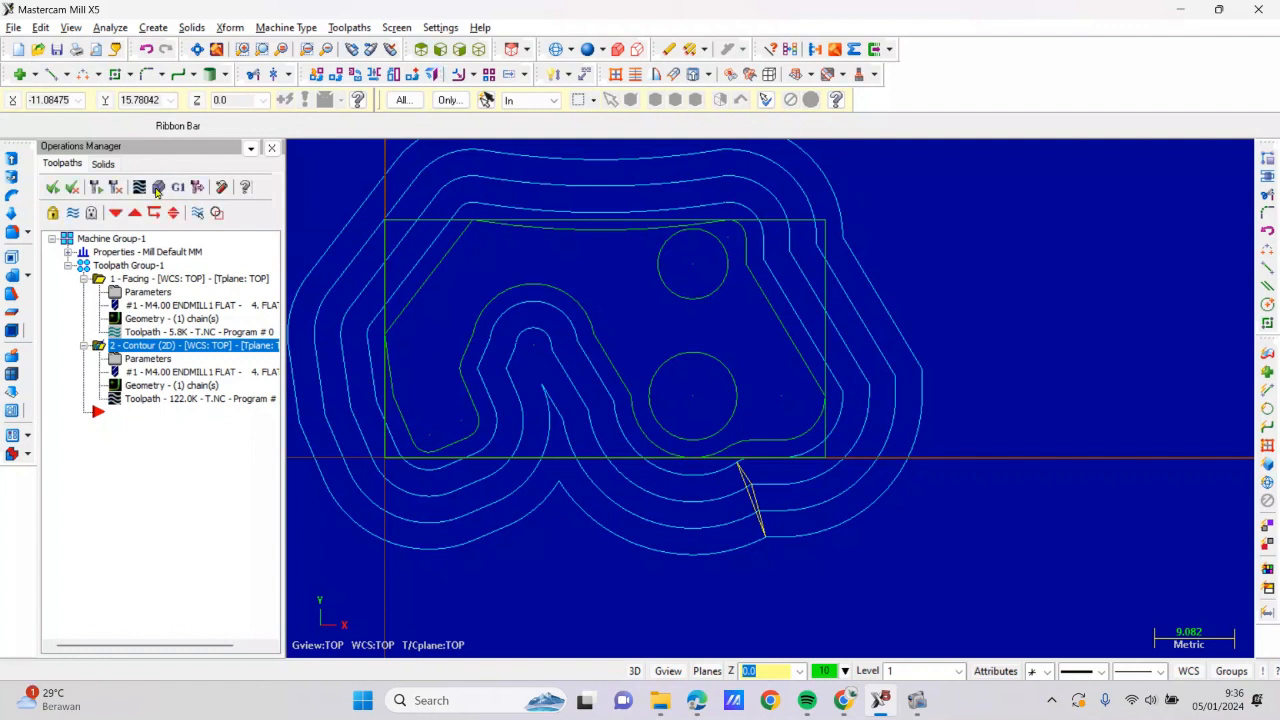
pyautogui.click(158, 189)
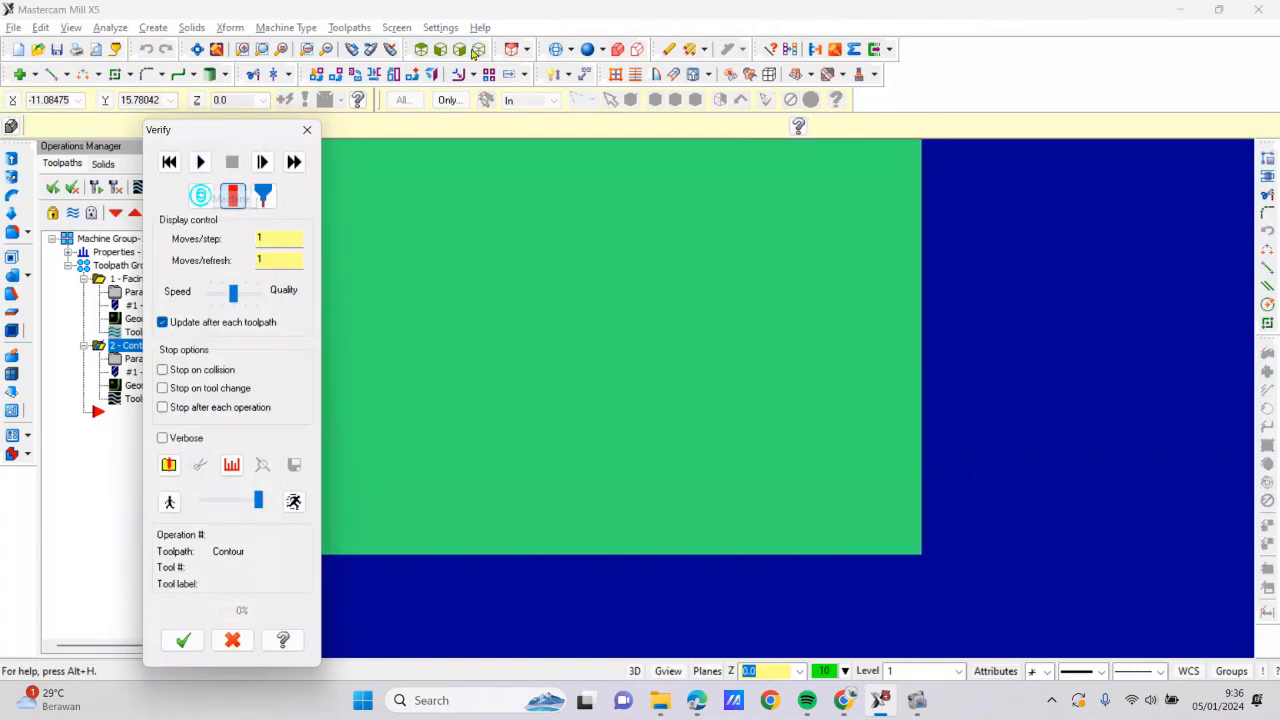
pyautogui.click(477, 50)
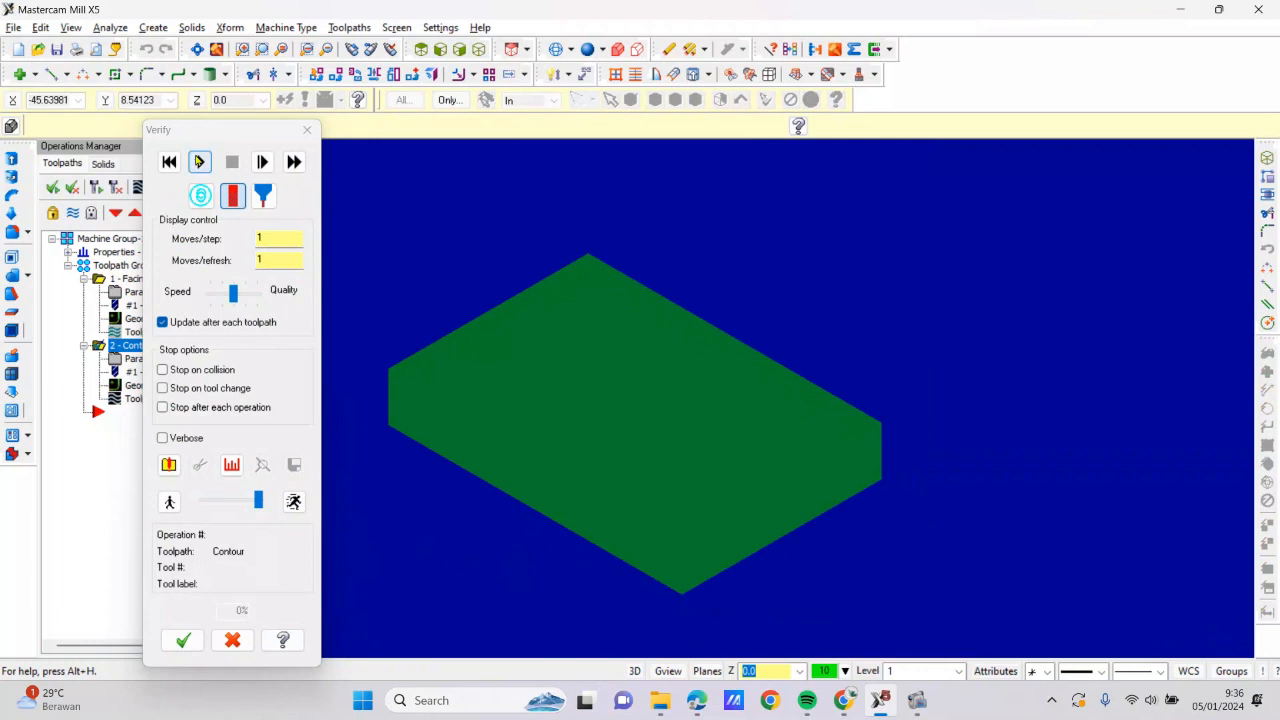
pyautogui.click(199, 161)
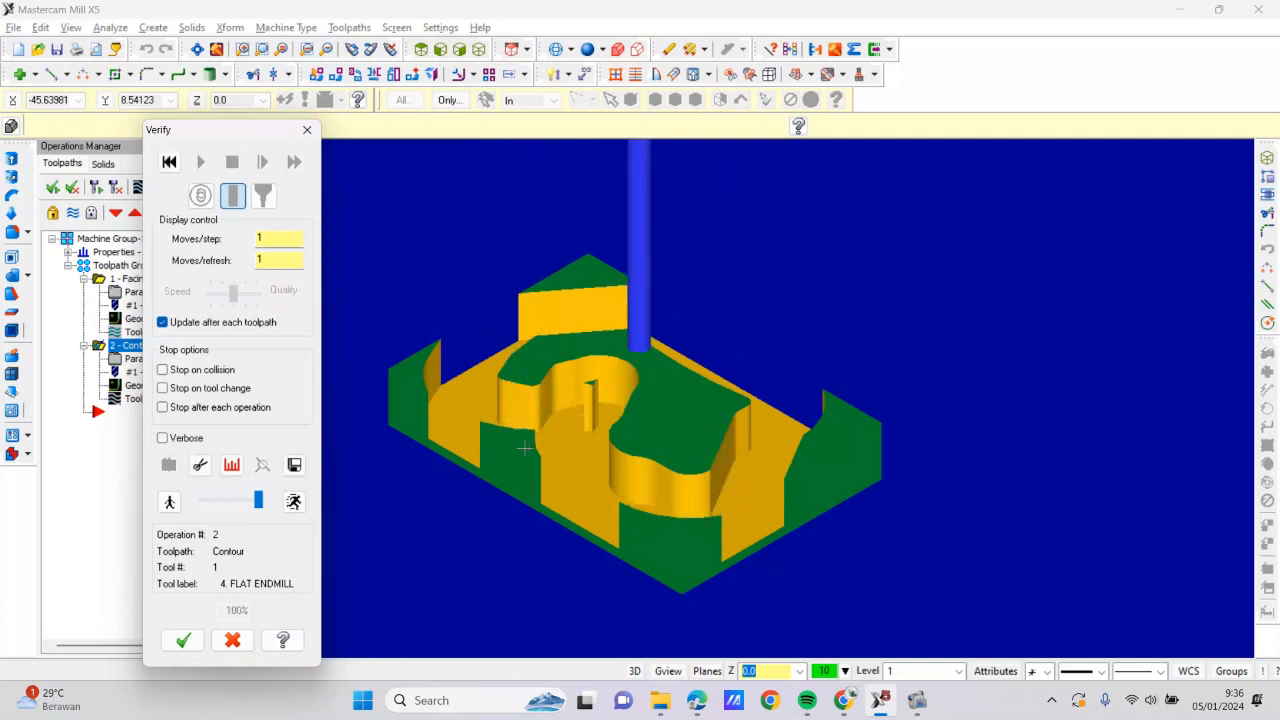
pyautogui.moveTo(543, 327); pyautogui.dragTo(475, 420, button='middle')
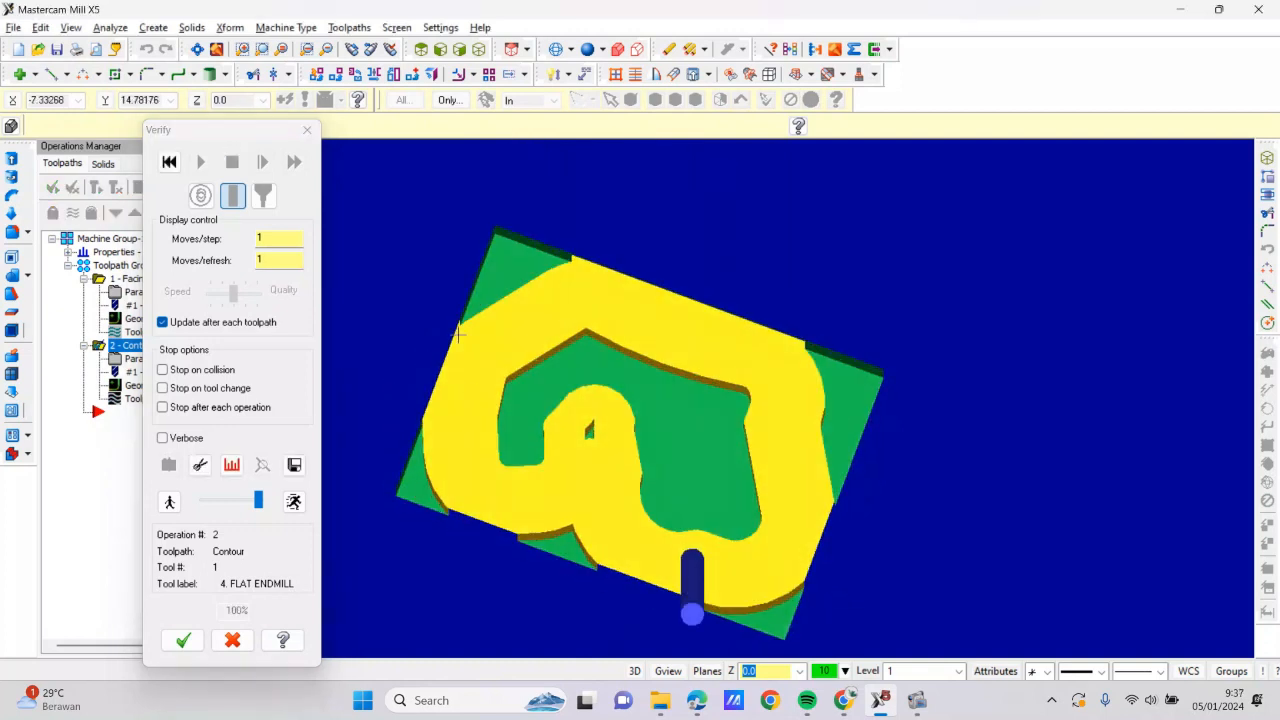
pyautogui.click(307, 131)
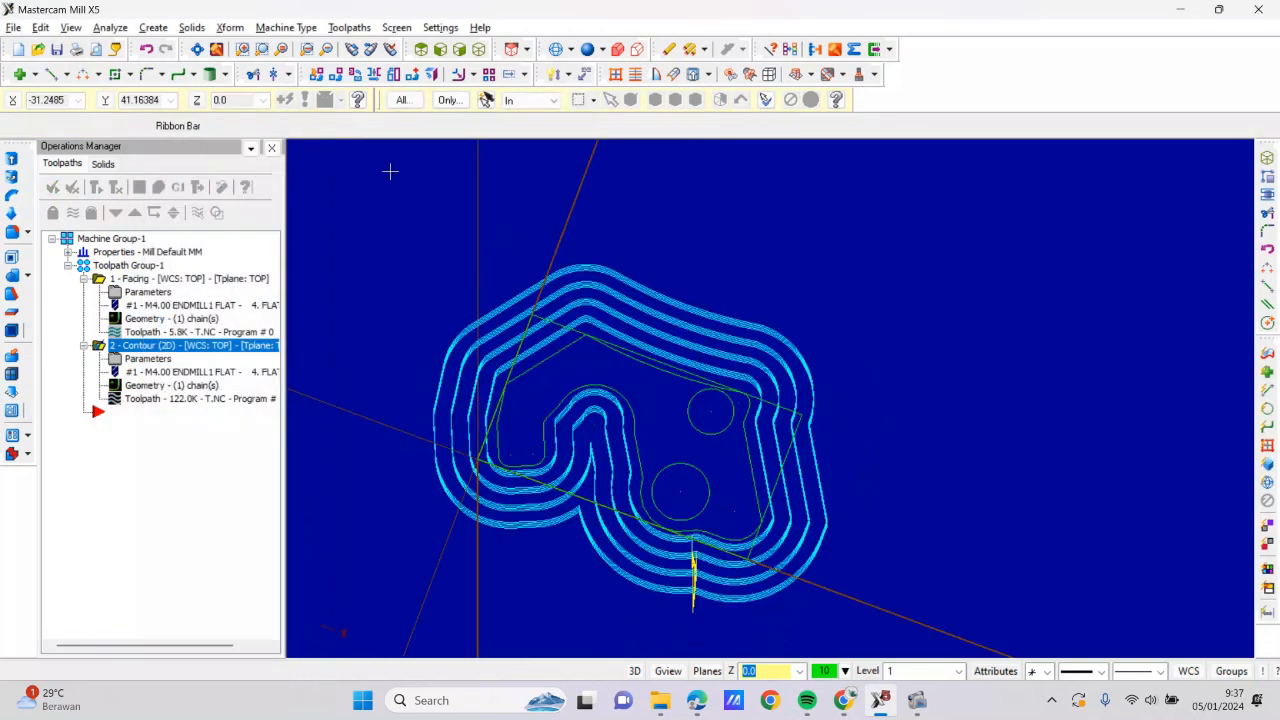
# Check the contour passes in isometric view, return to the top view and hide the contour toolpath display
pyautogui.click(480, 53)
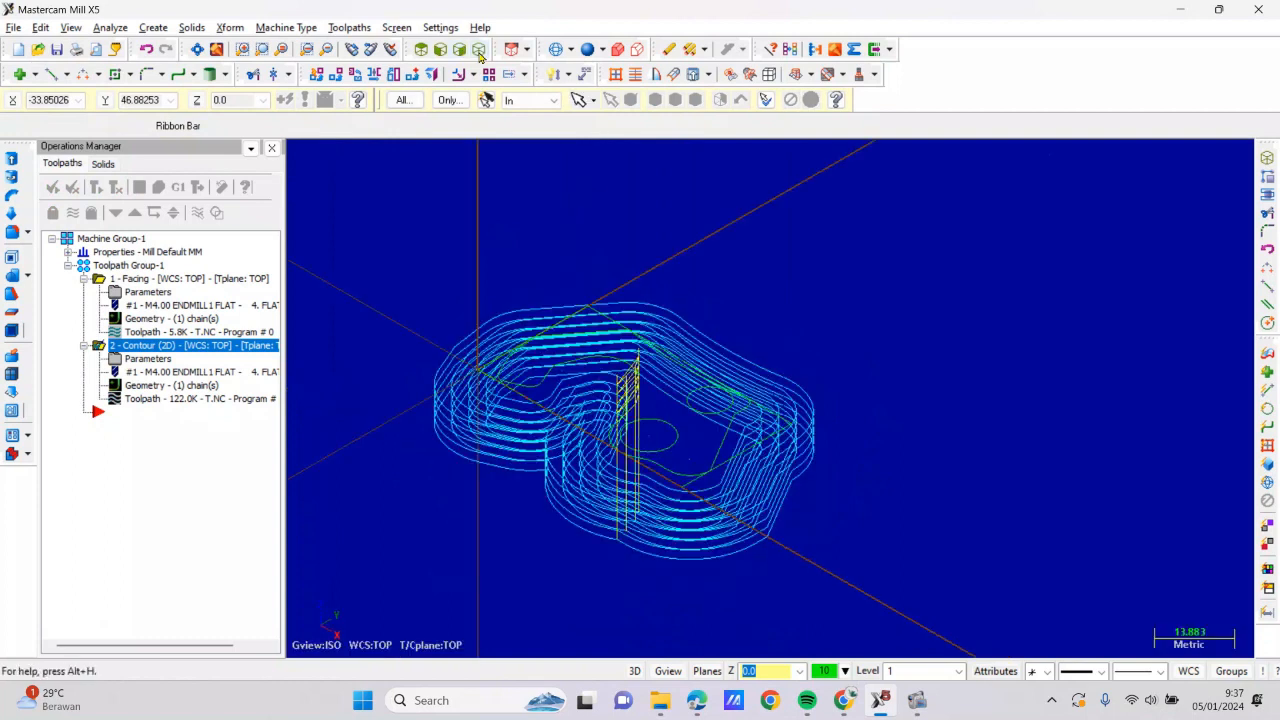
pyautogui.click(416, 55)
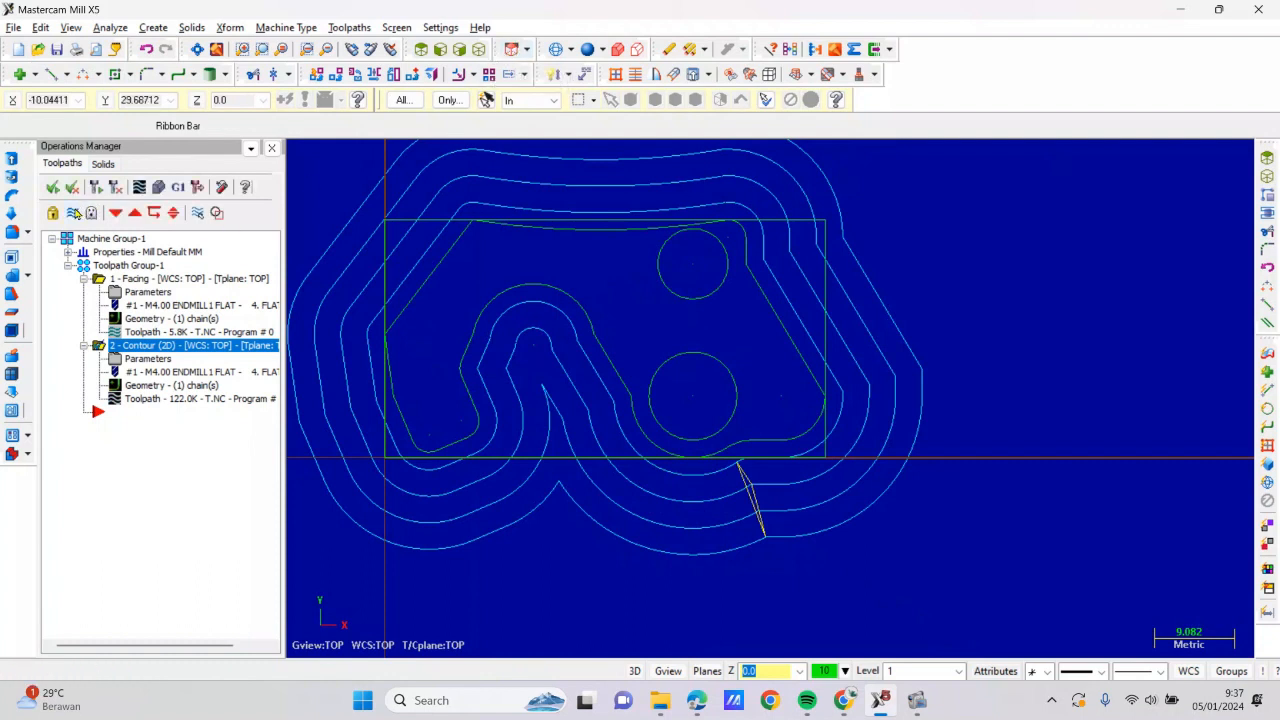
pyautogui.click(74, 212)
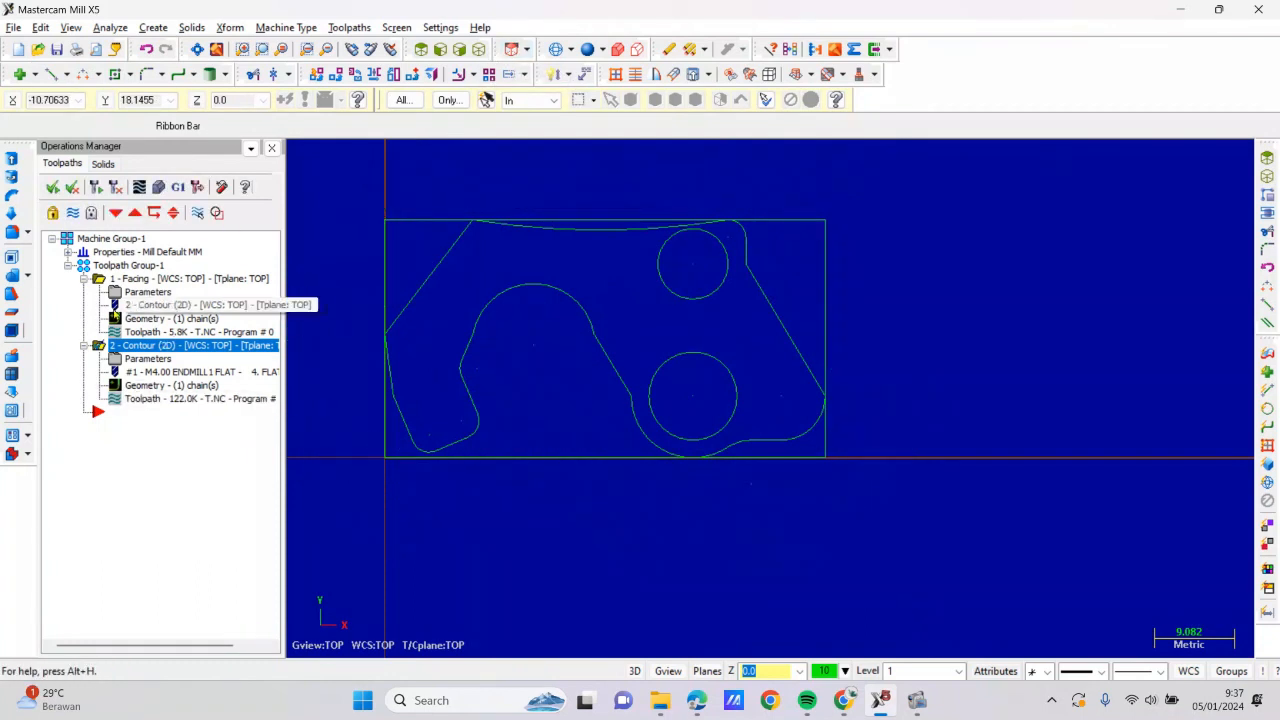
# Define rectangular stock with its origin at the left corner of the top face and dimensions Y 50, X 27 and Z 12
pyautogui.click(67, 252)
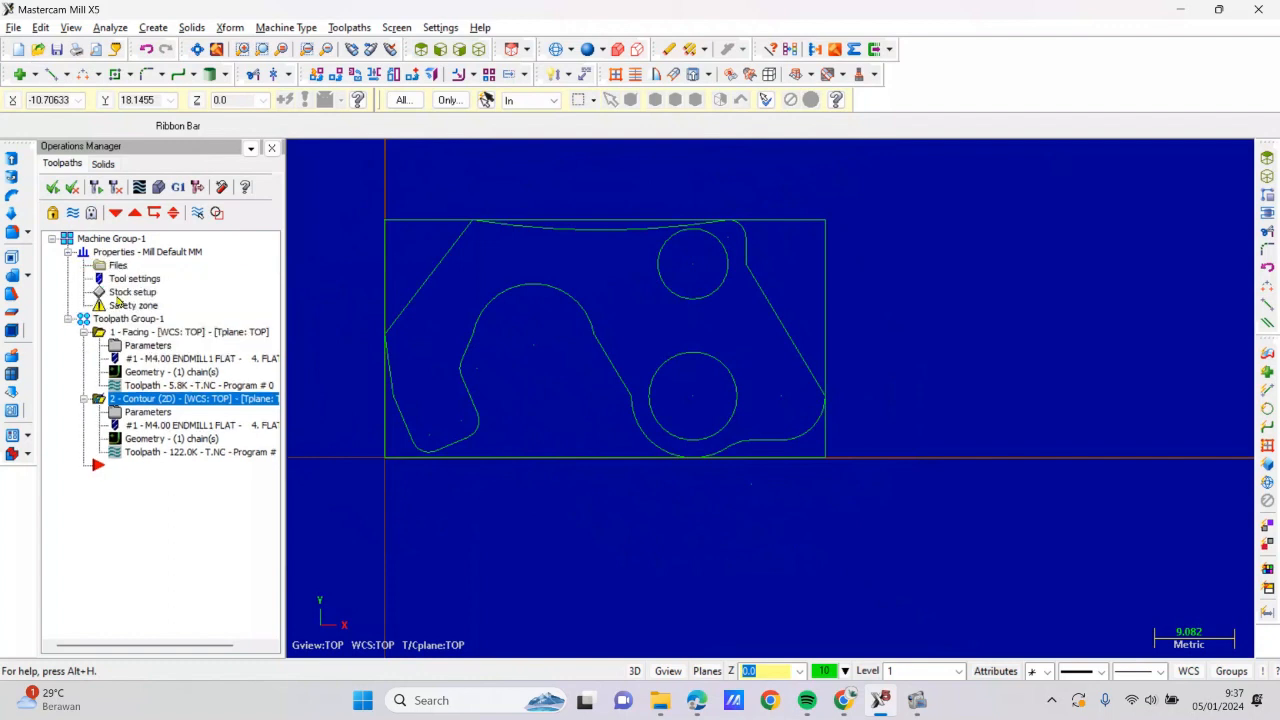
pyautogui.click(120, 293)
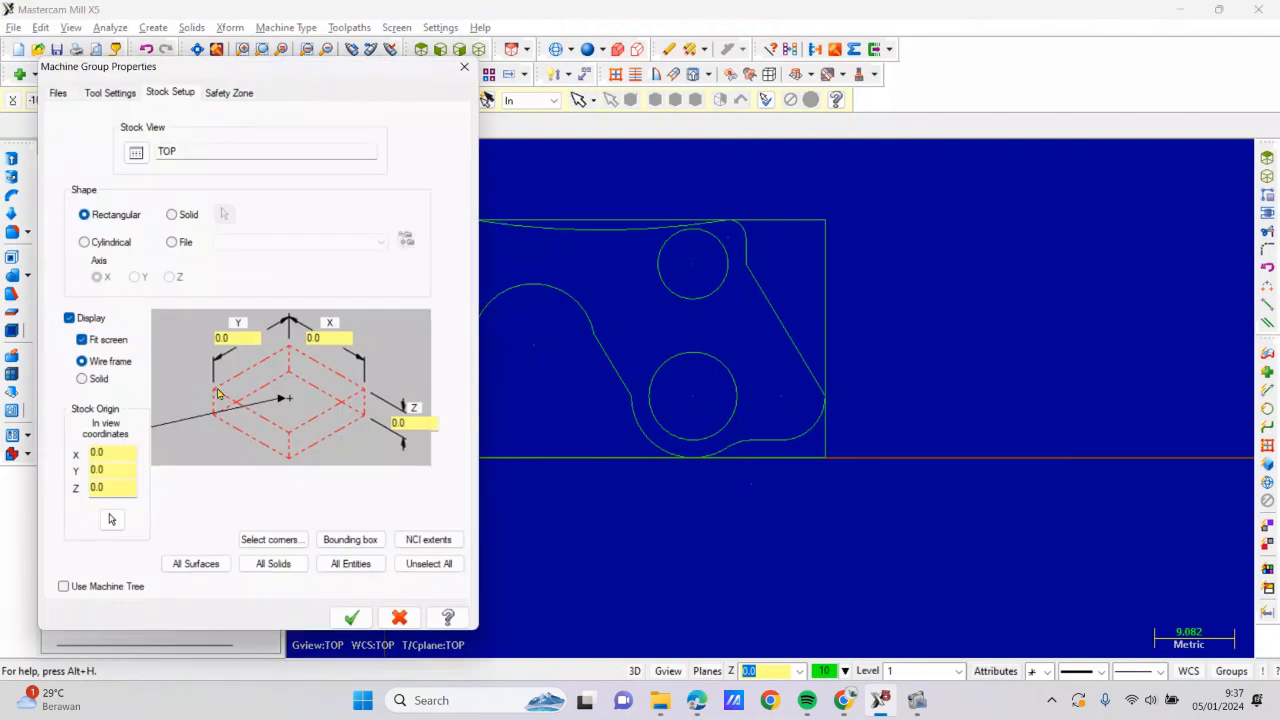
pyautogui.click(213, 393)
pyautogui.click(238, 340)
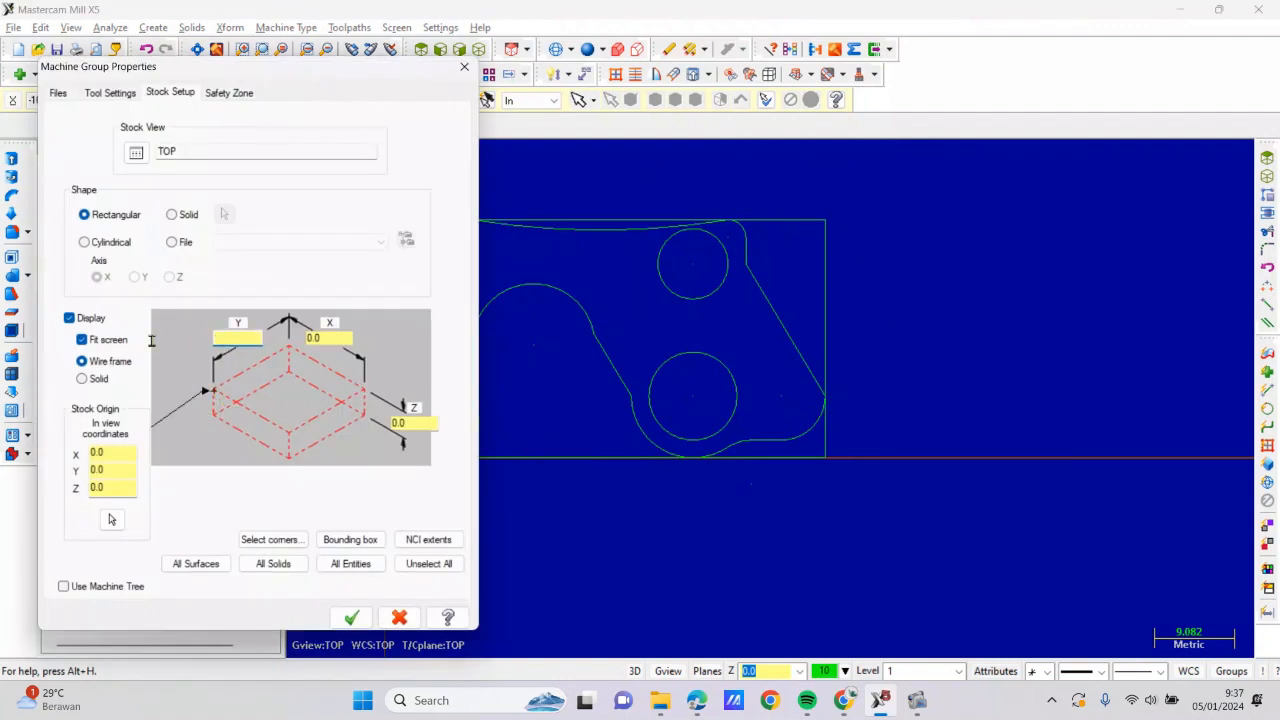
pyautogui.write('70')
pyautogui.press('Tab')
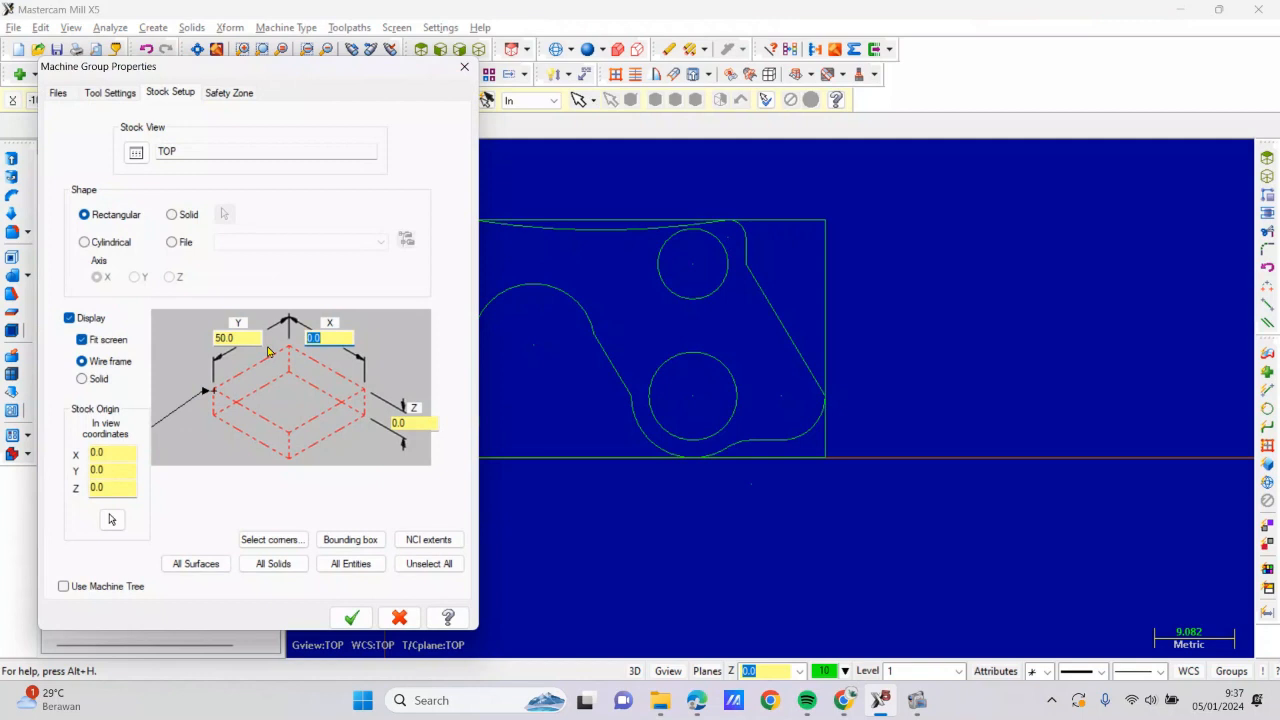
pyautogui.write('27')
pyautogui.click(408, 422)
pyautogui.click(349, 615)
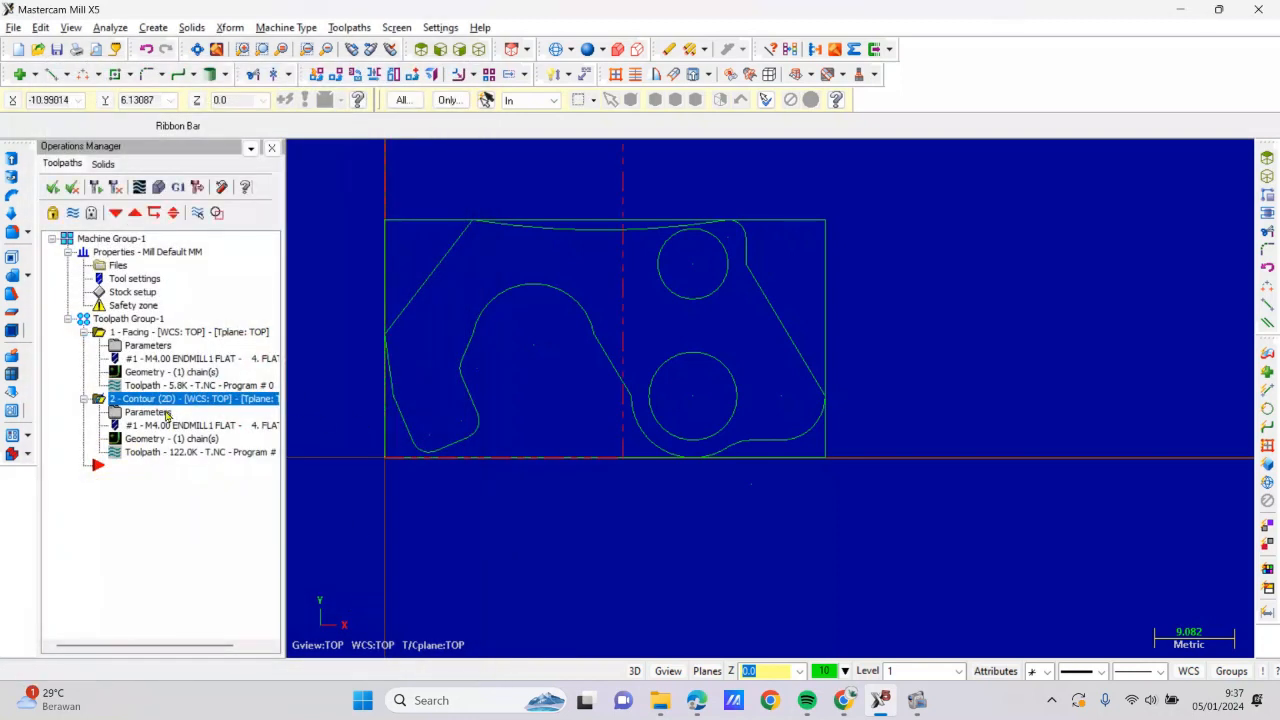
# Change the stock dimensions to Y 27 and X 50, check the stock outline in isometric view and return to the top view
pyautogui.click(122, 293)
pyautogui.click(246, 333)
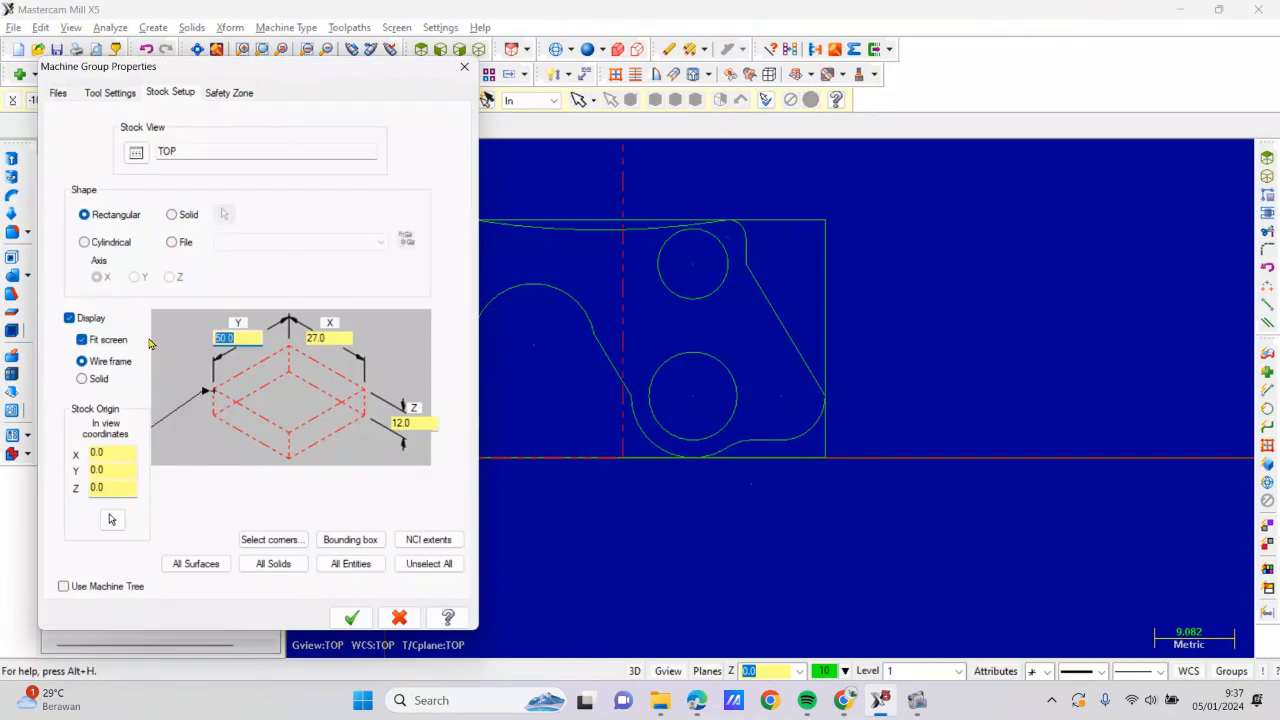
pyautogui.write('27')
pyautogui.click(335, 338)
pyautogui.write('50')
pyautogui.press('Tab')
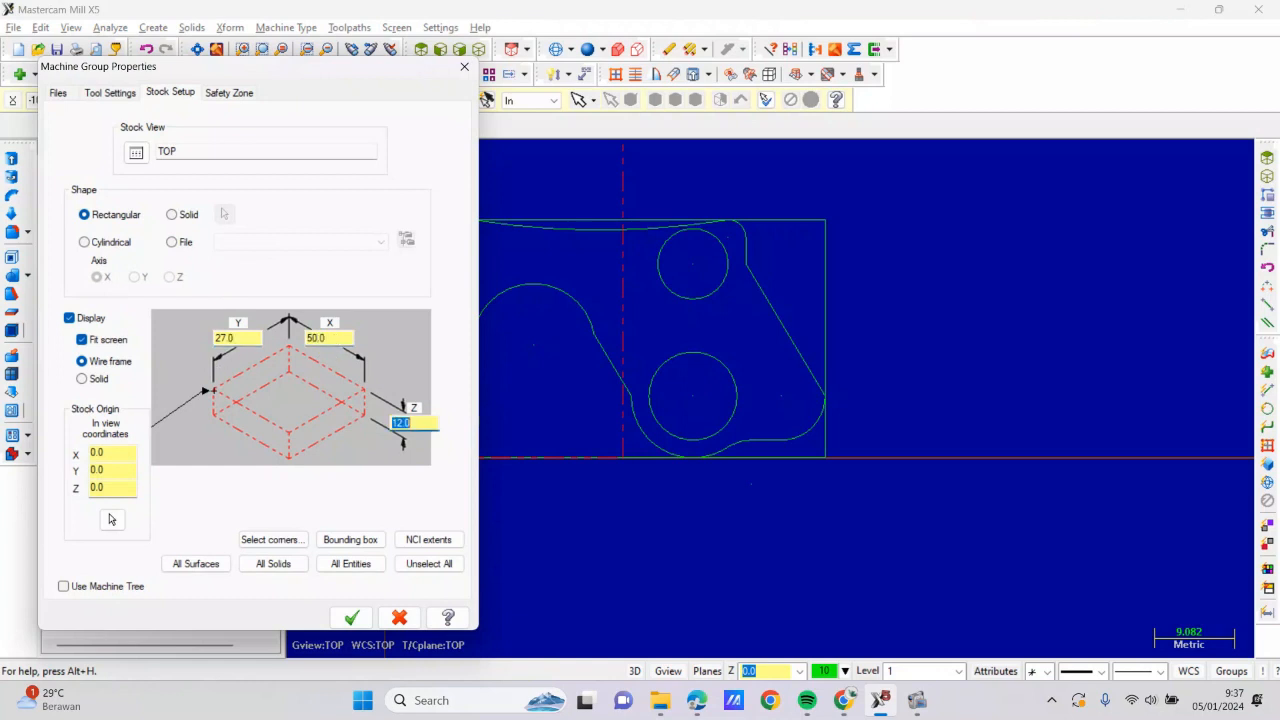
pyautogui.click(351, 617)
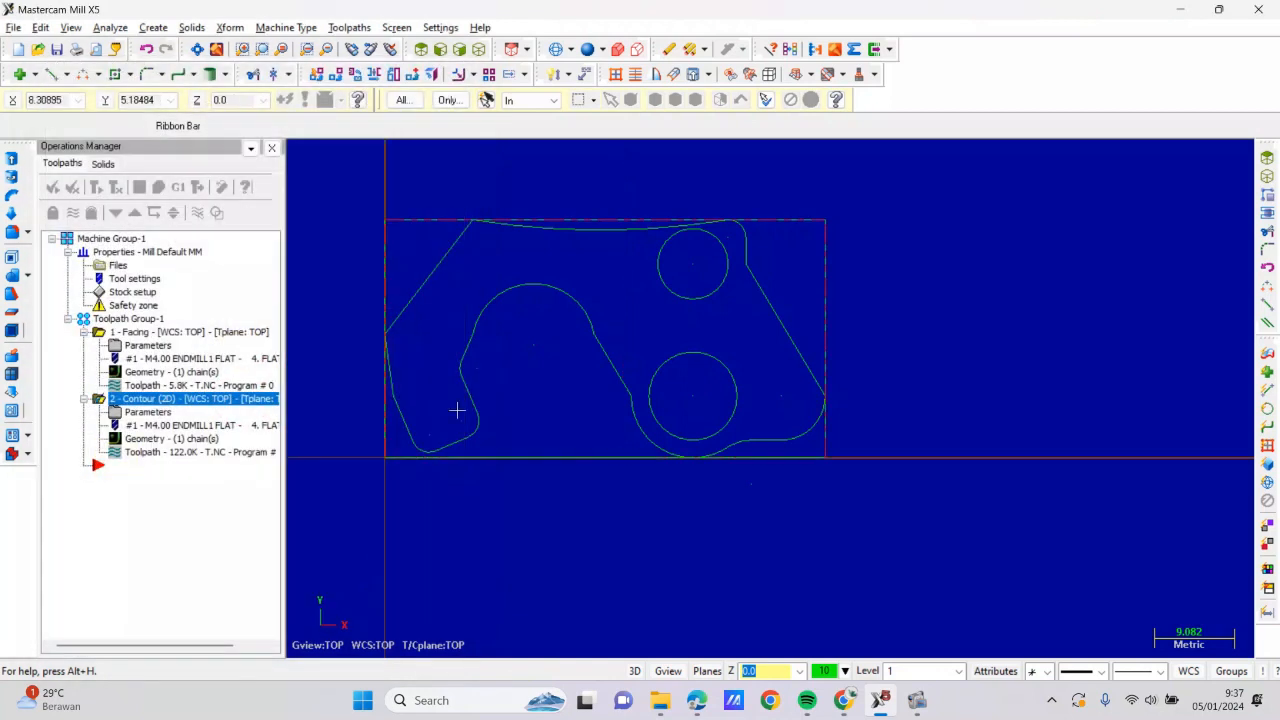
pyautogui.click(479, 50)
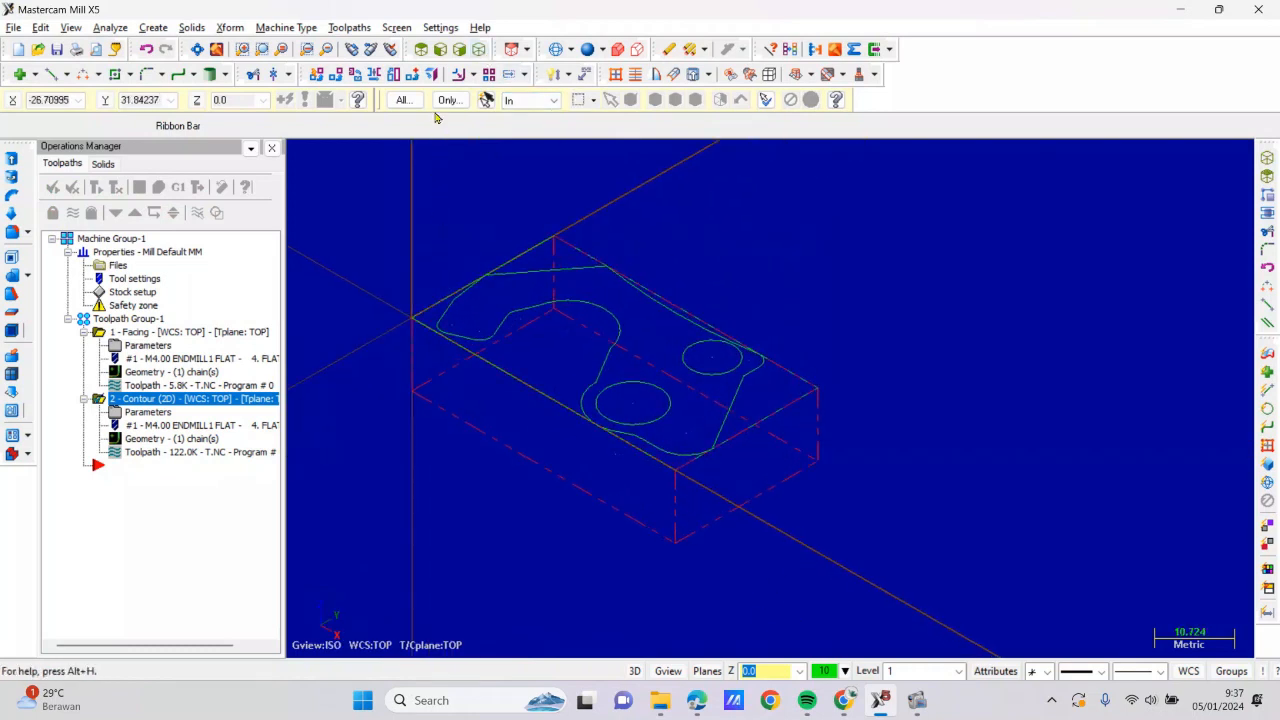
pyautogui.click(421, 50)
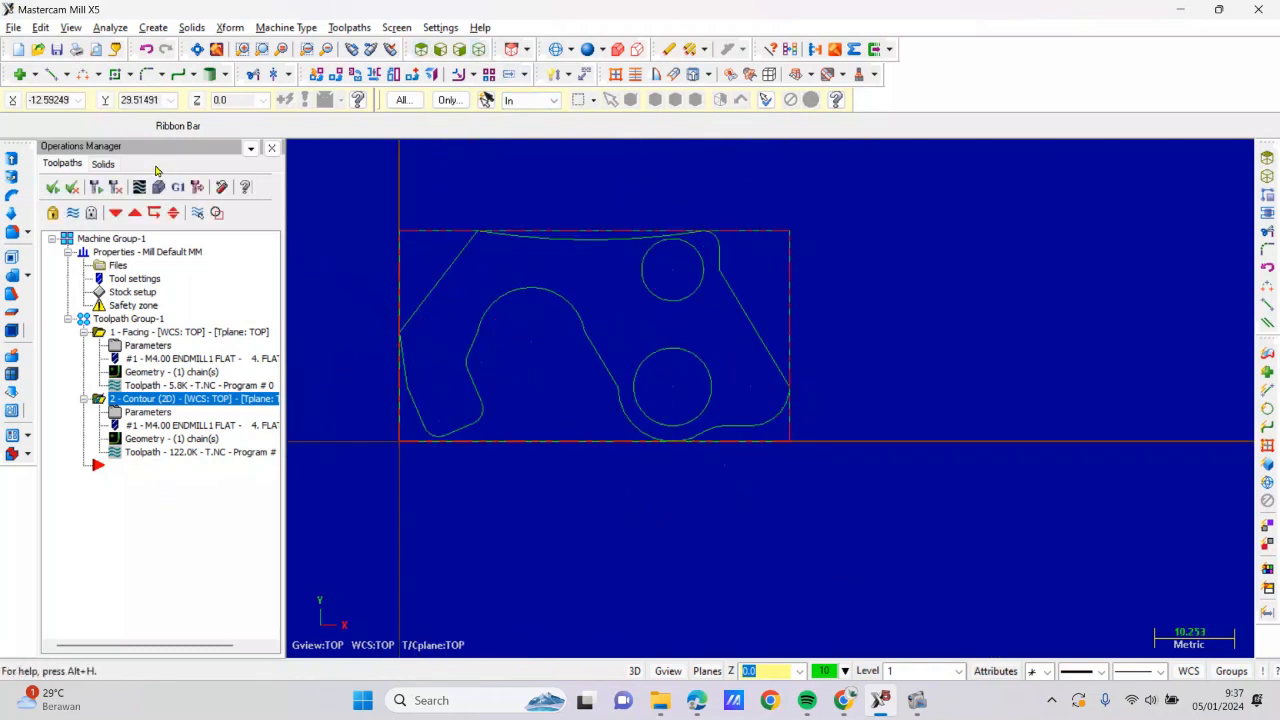
# Run the Verify simulation of the contour operation, inspect the machined stock from a tilted angle and return to the top view
pyautogui.click(160, 187)
pyautogui.click(200, 161)
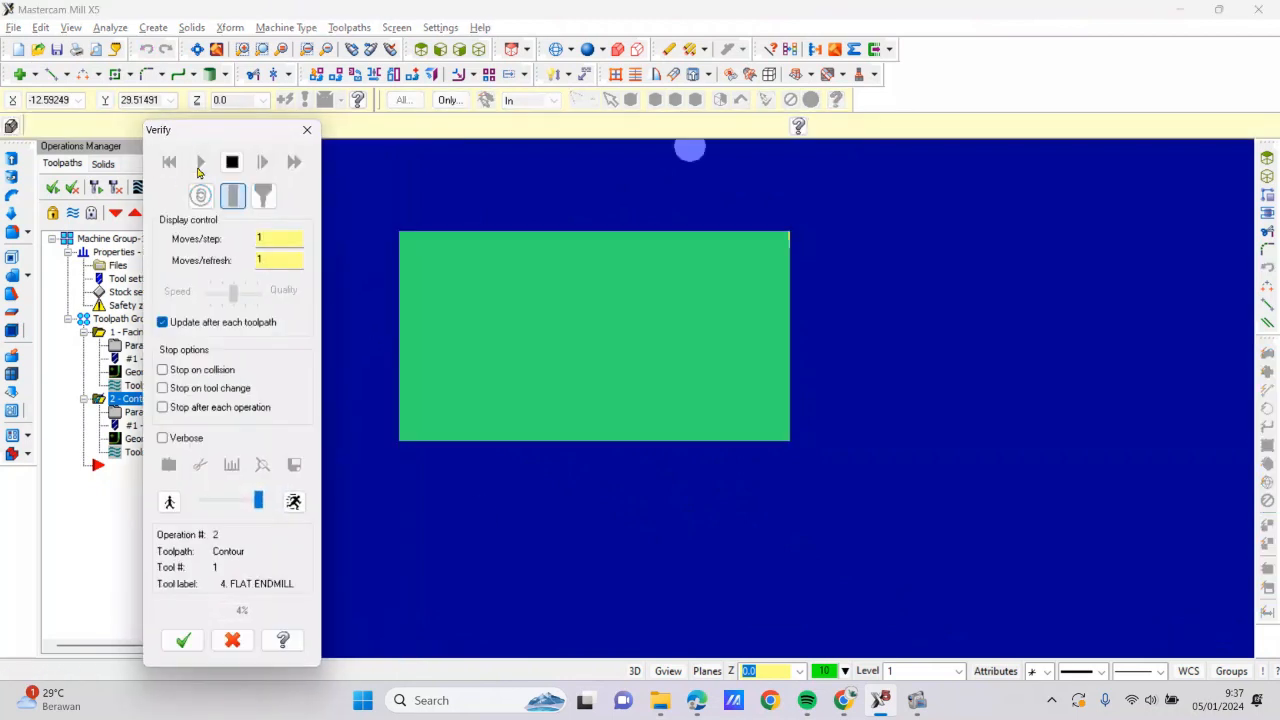
pyautogui.moveTo(531, 449); pyautogui.dragTo(529, 354, button='middle')
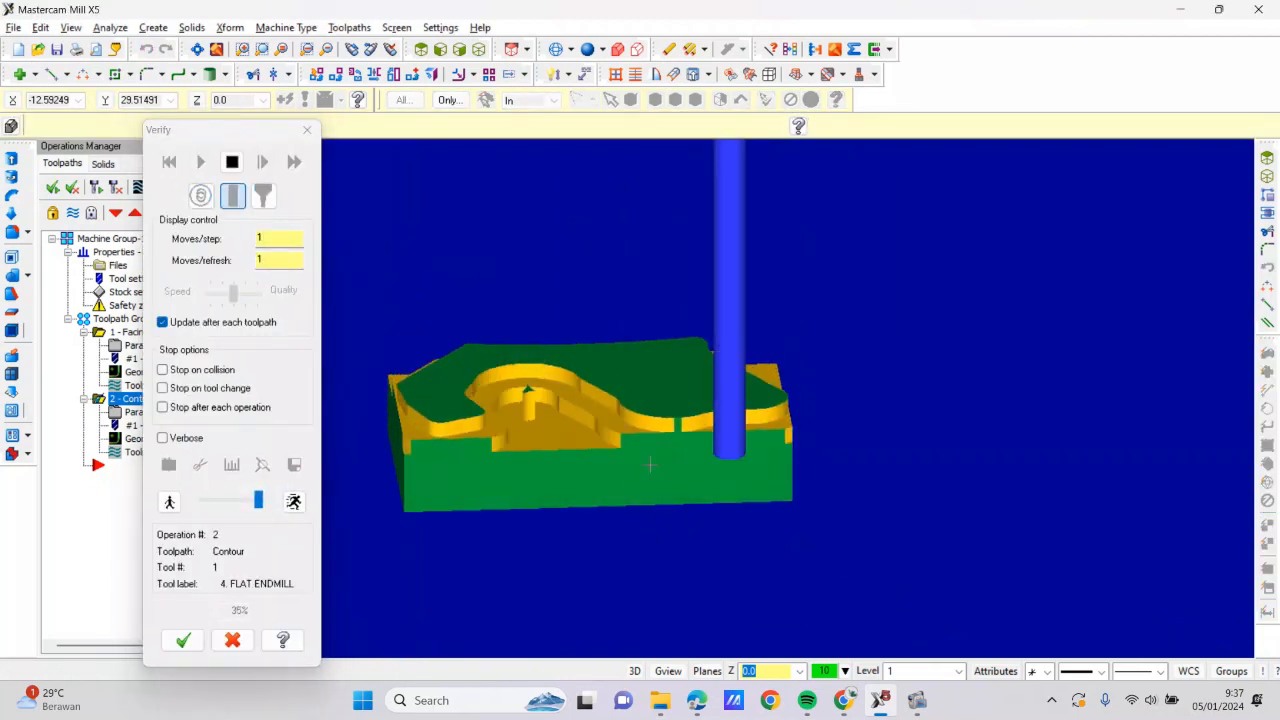
pyautogui.moveTo(648, 463); pyautogui.dragTo(655, 502, button='middle')
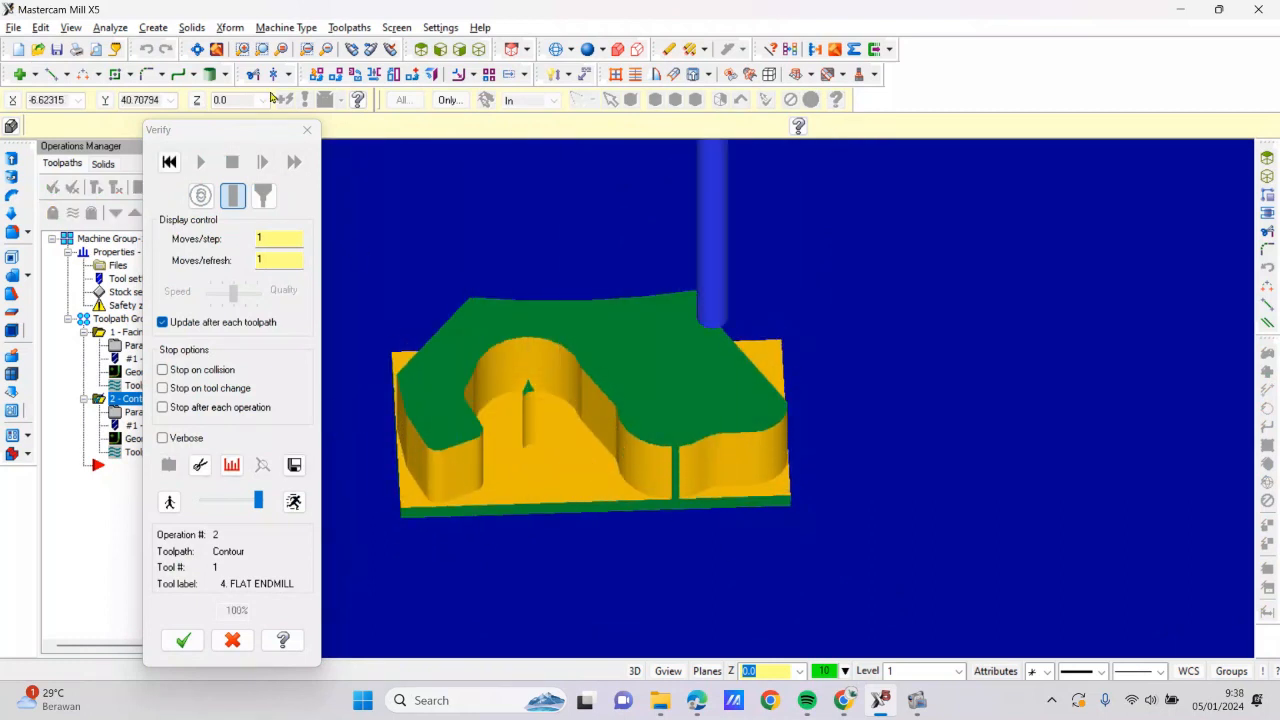
pyautogui.click(304, 132)
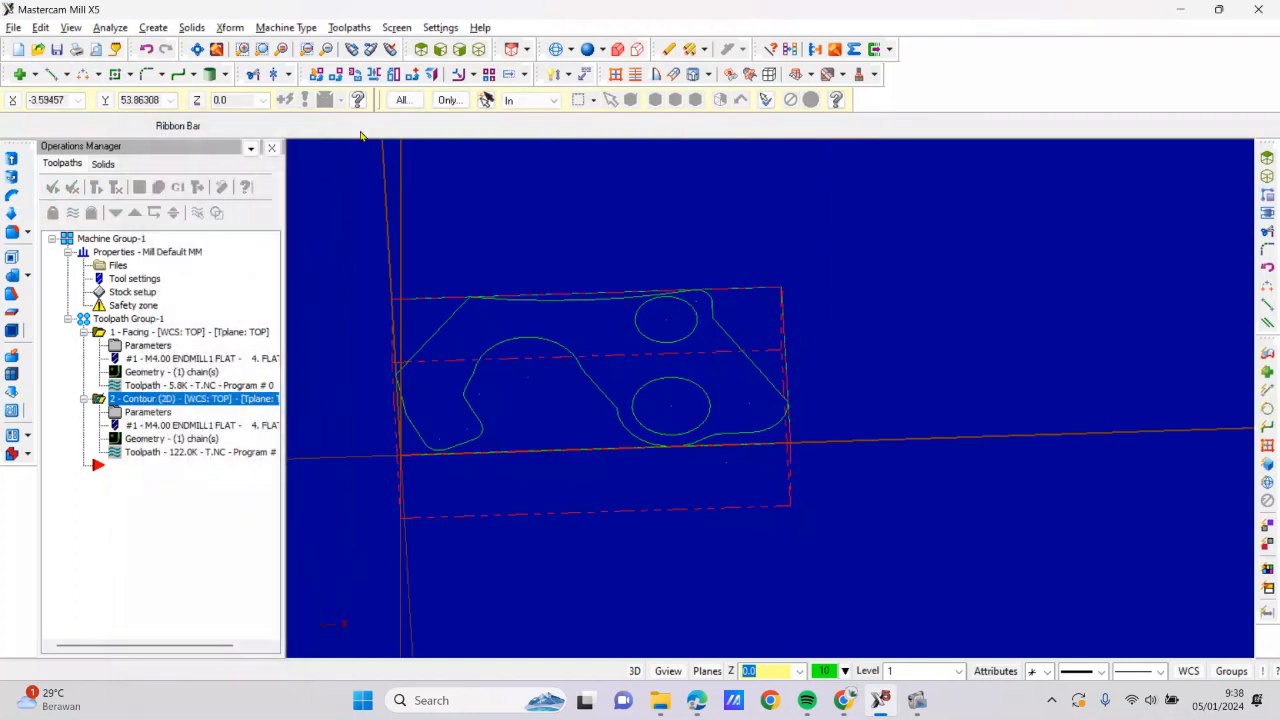
pyautogui.click(421, 49)
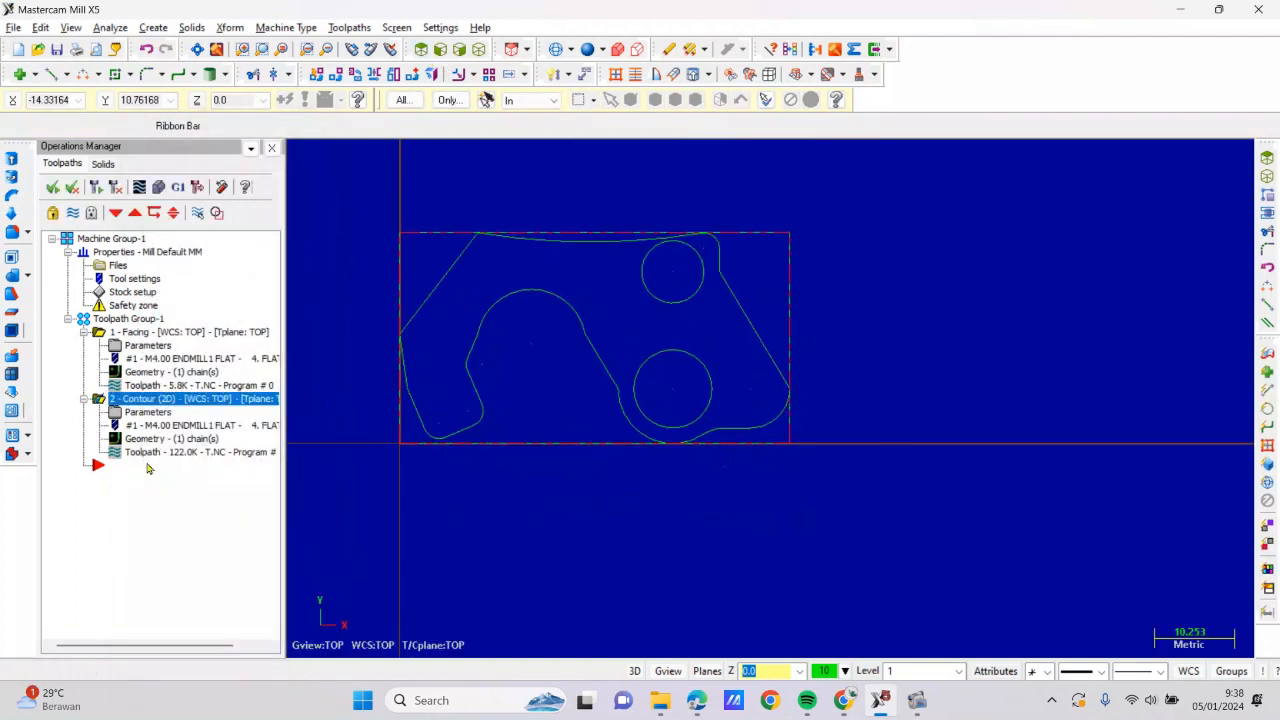
# Add a pocket toolpath after the contour operation, chaining the outer rectangle and both circles
pyautogui.click(147, 467)
pyautogui.rightClick(147, 467)
pyautogui.moveTo(229, 223)
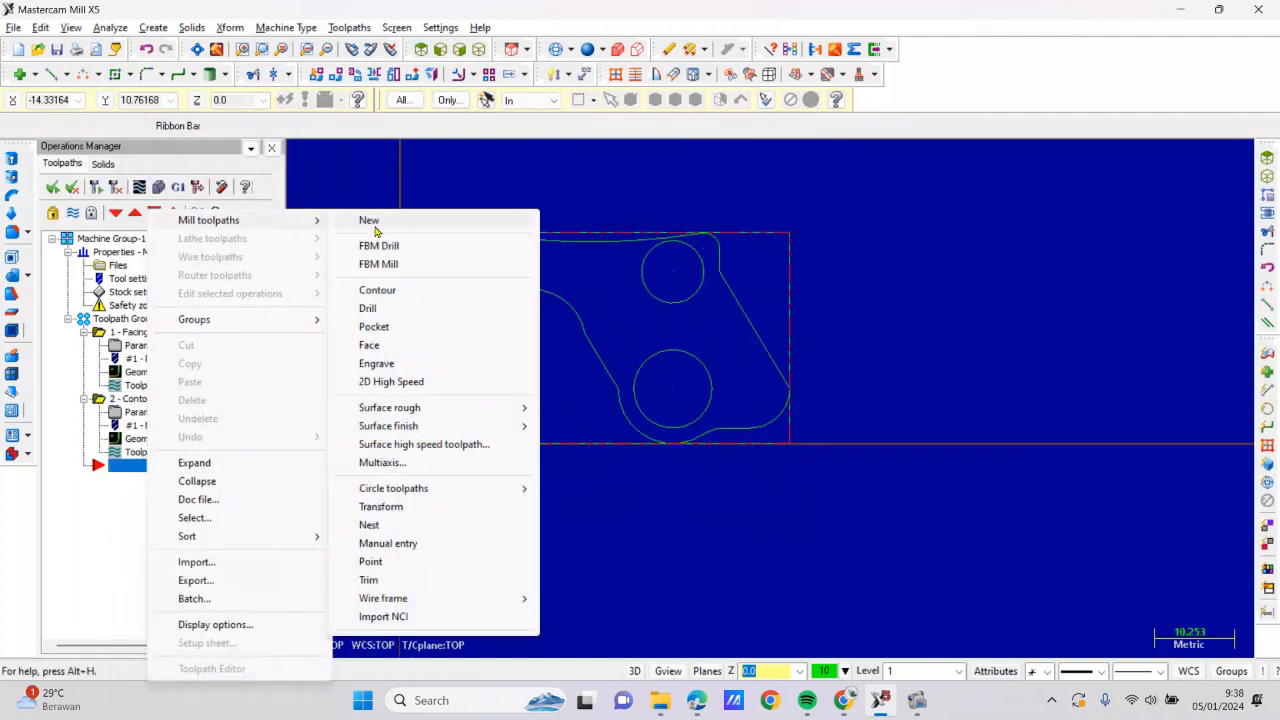
pyautogui.click(383, 330)
pyautogui.click(517, 443)
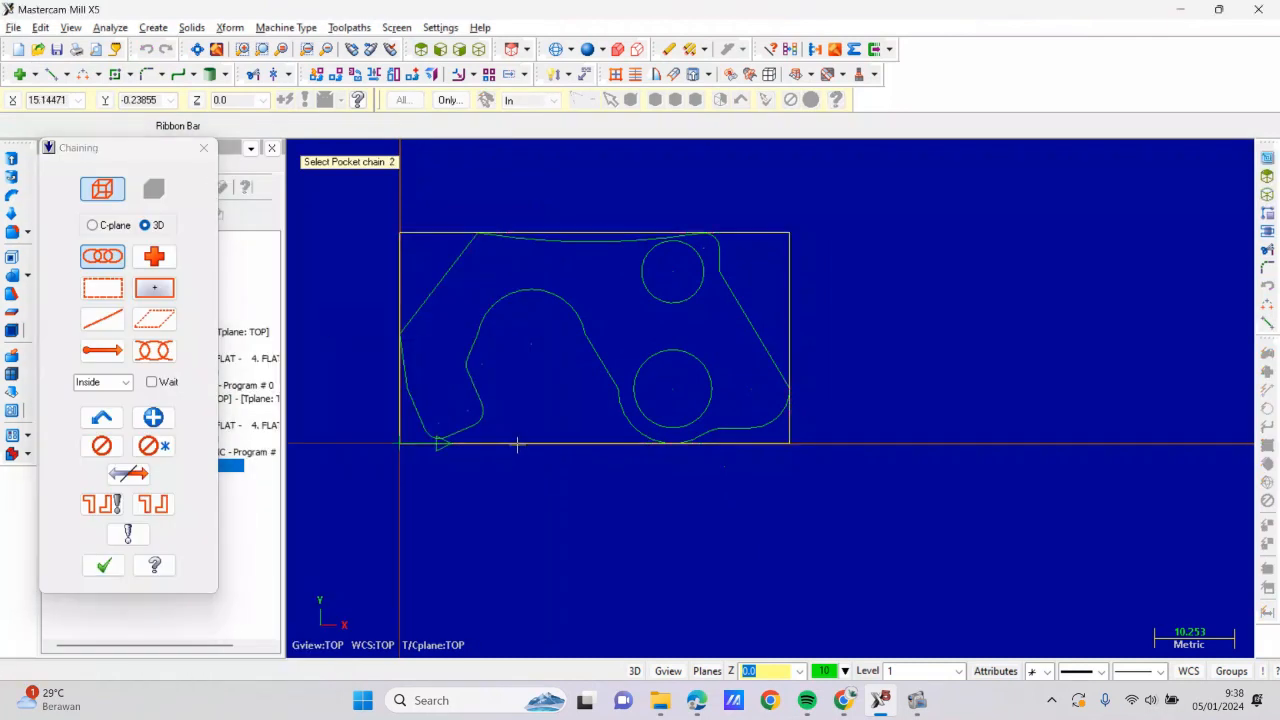
pyautogui.click(153, 417)
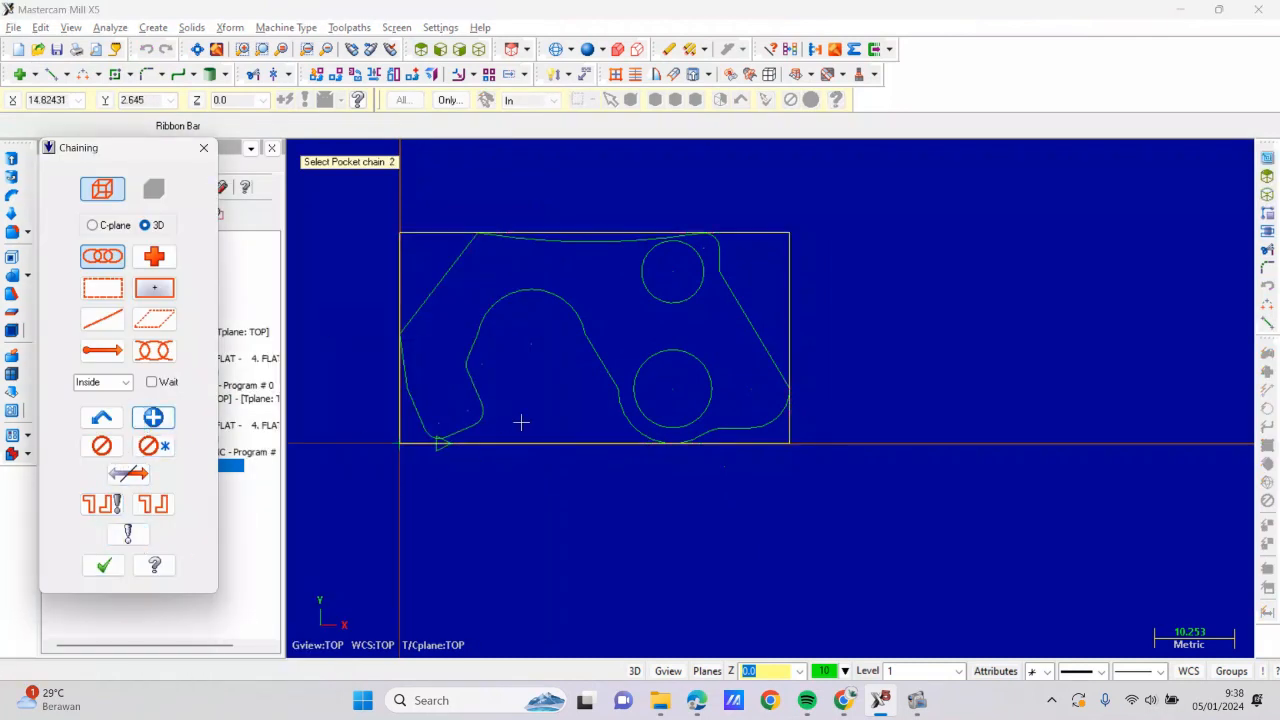
pyautogui.click(663, 428)
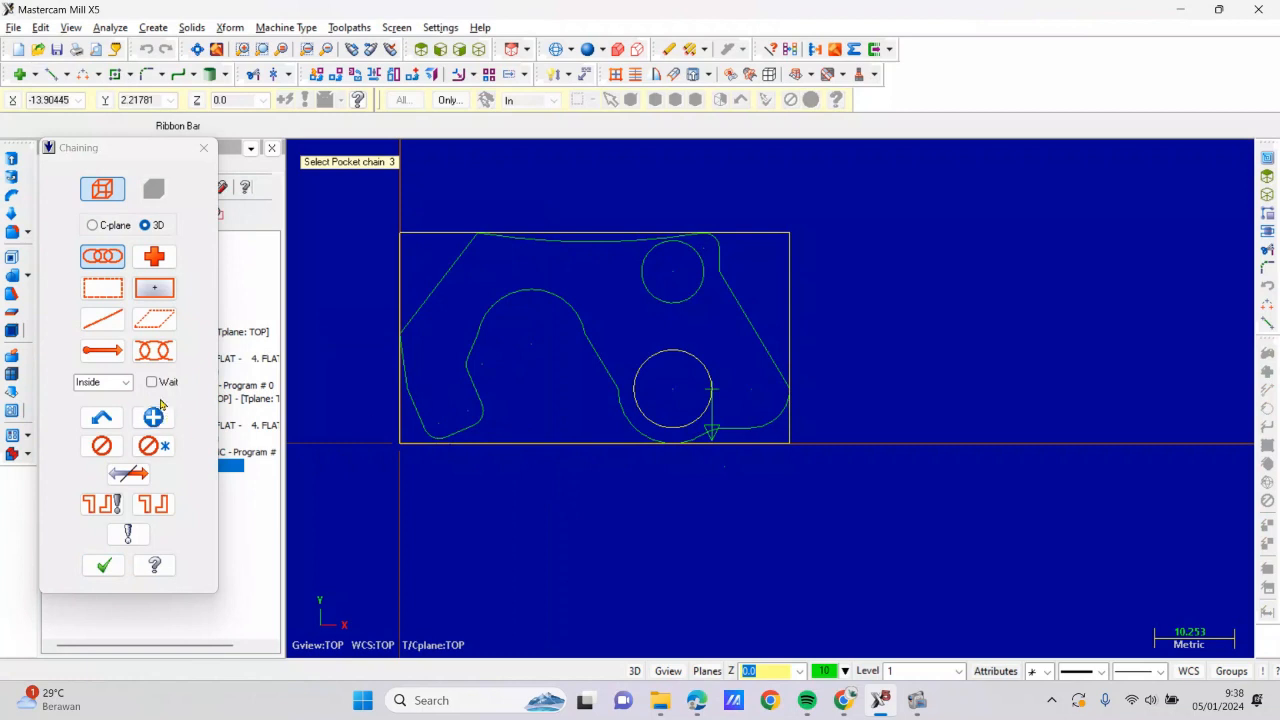
pyautogui.click(657, 299)
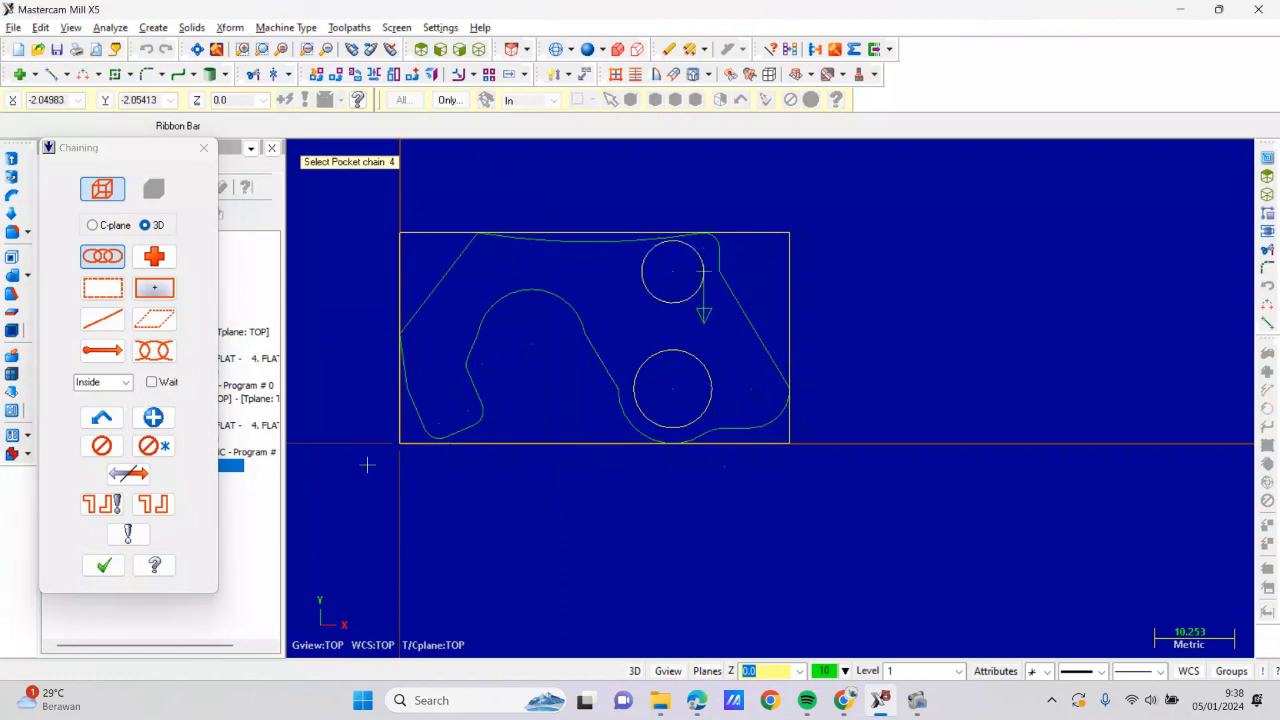
pyautogui.click(114, 570)
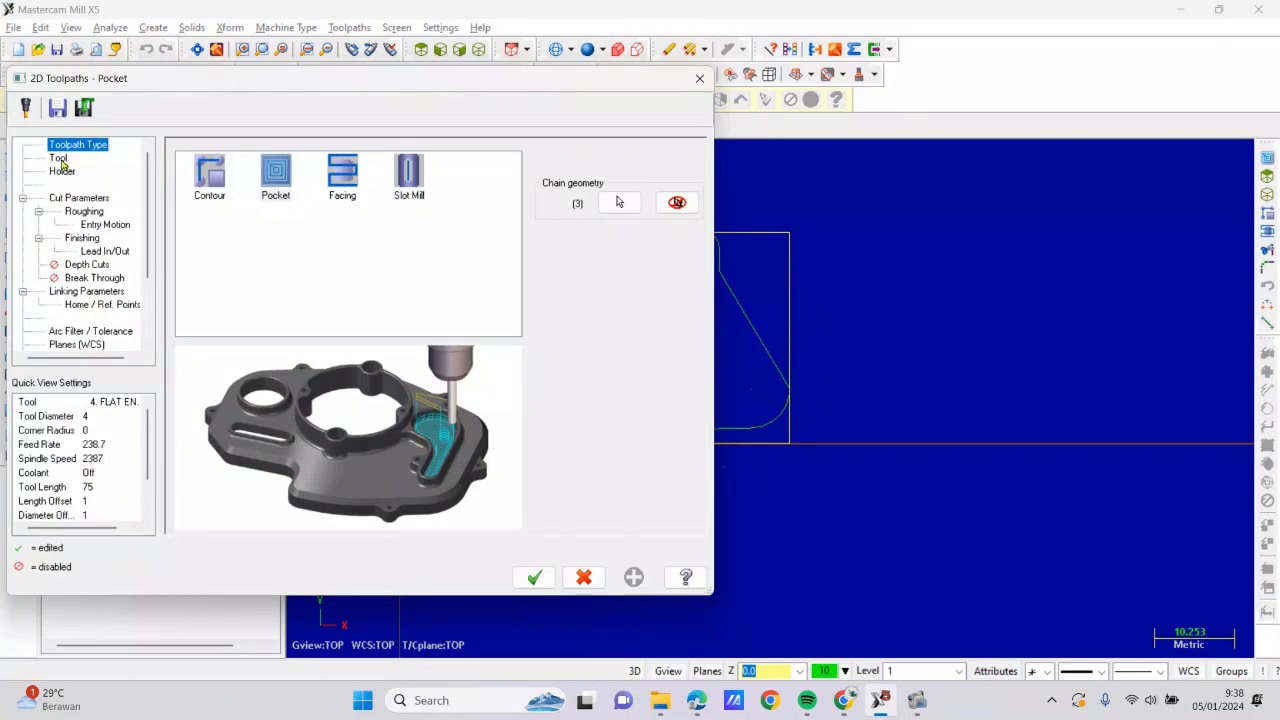
# Set the pocket tool's feed rate to 1000, spindle speed to 1200 and plunge rate to 300
pyautogui.click(59, 158)
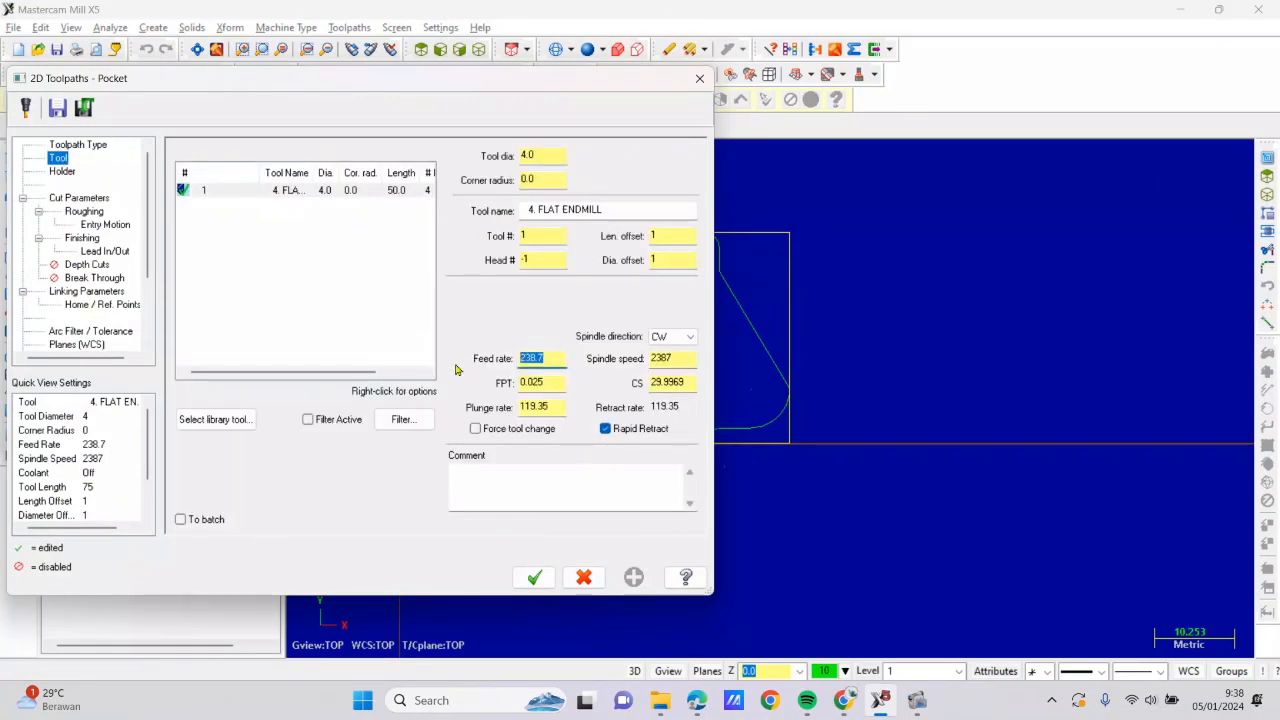
pyautogui.write('1000')
pyautogui.doubleClick(688, 357)
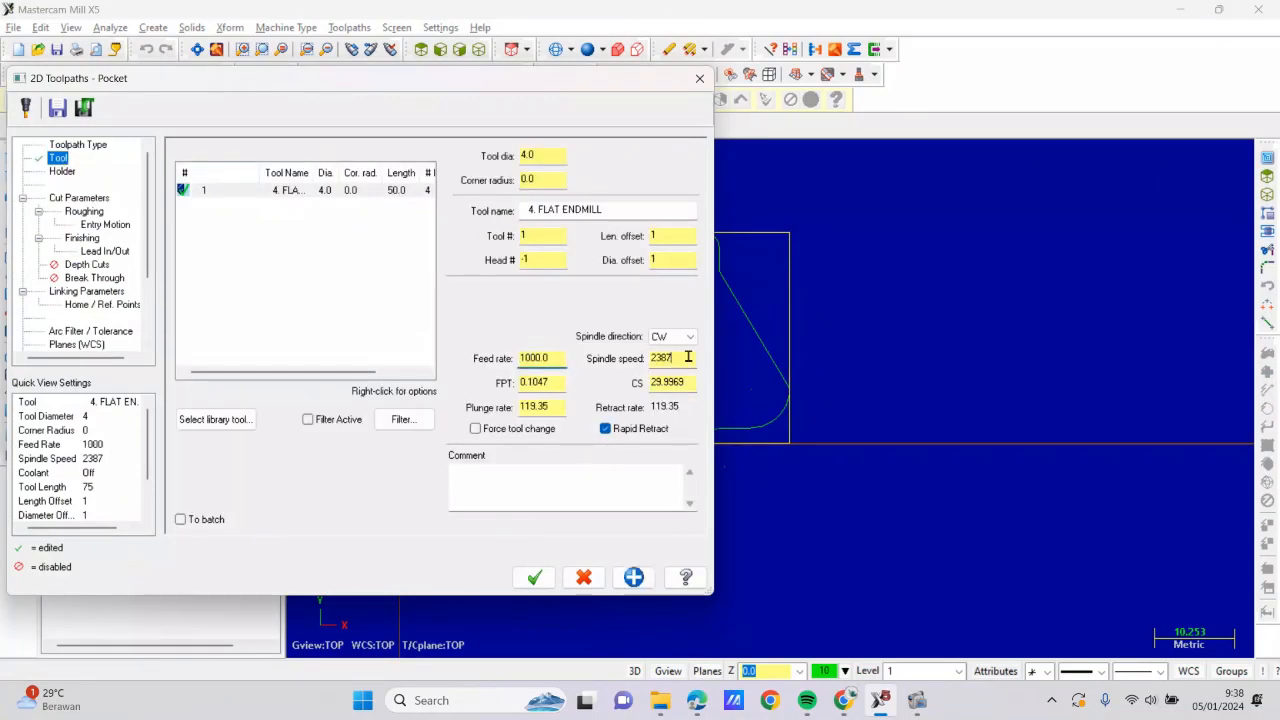
pyautogui.write('1200')
pyautogui.doubleClick(551, 407)
pyautogui.write('3')
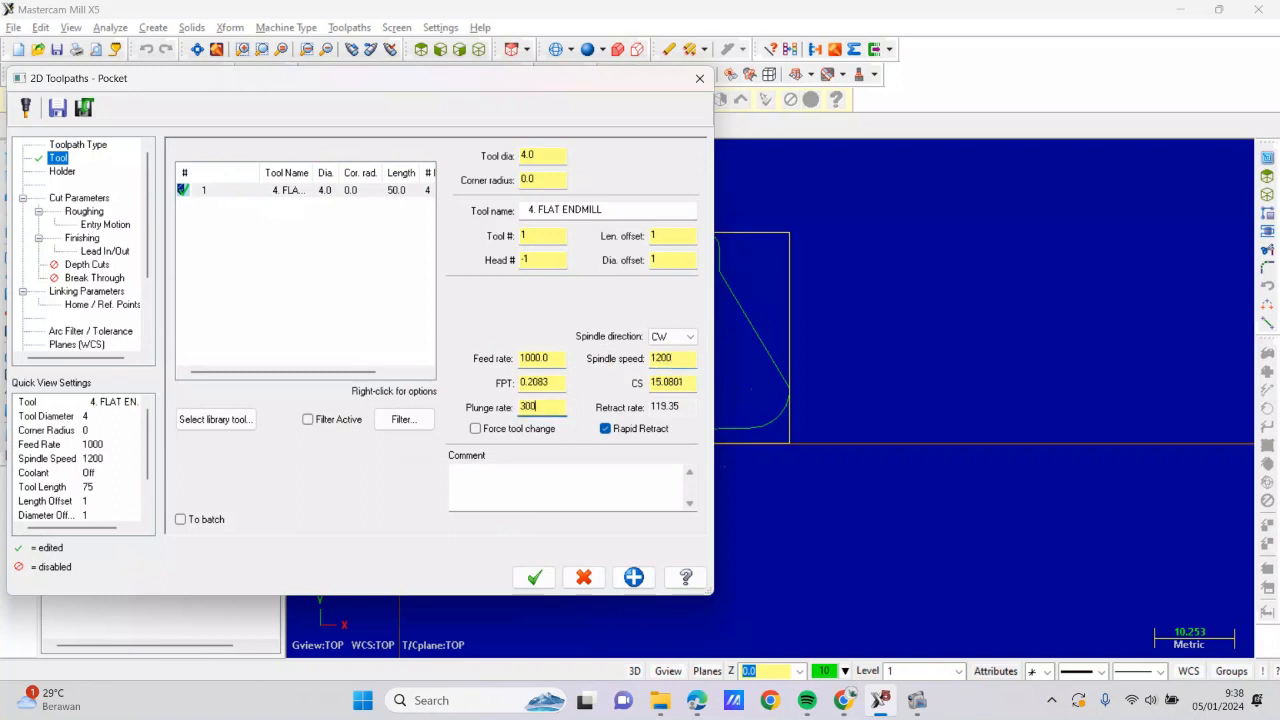
pyautogui.write('00')
# Choose the Constant Overlap Spiral cutting method for pocket roughing and disable lead in/out
pyautogui.click(86, 211)
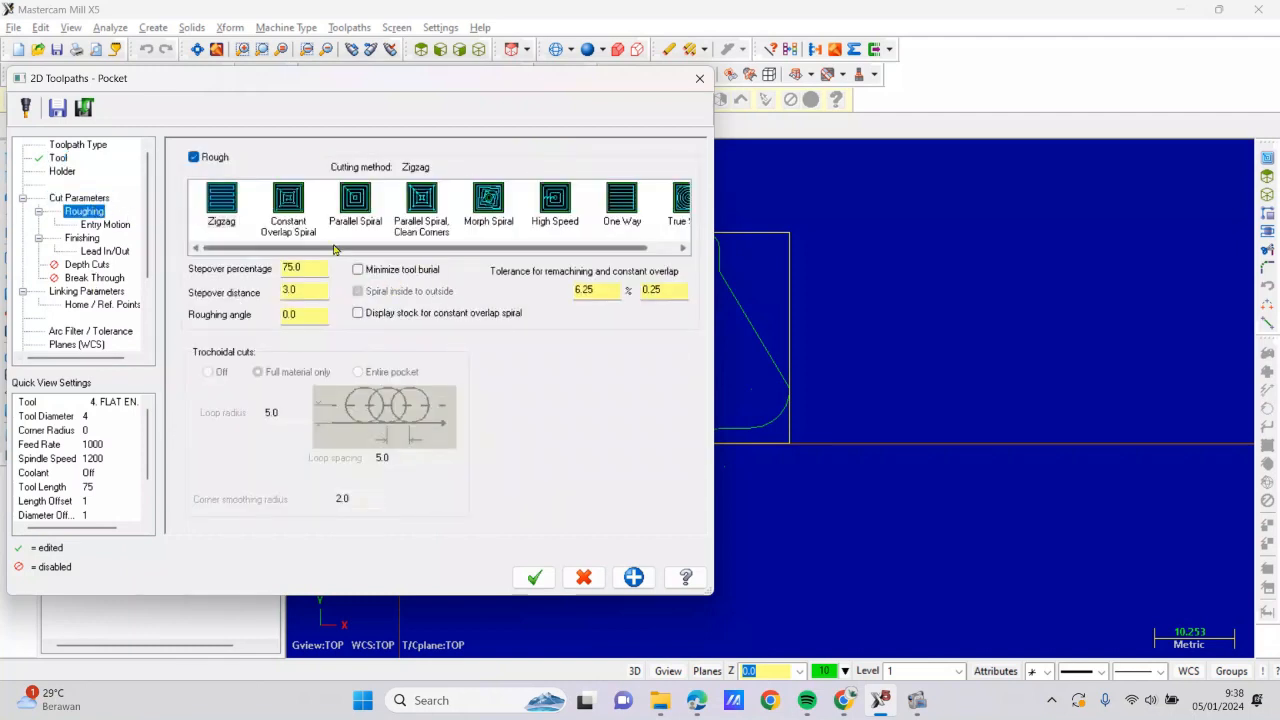
pyautogui.click(300, 224)
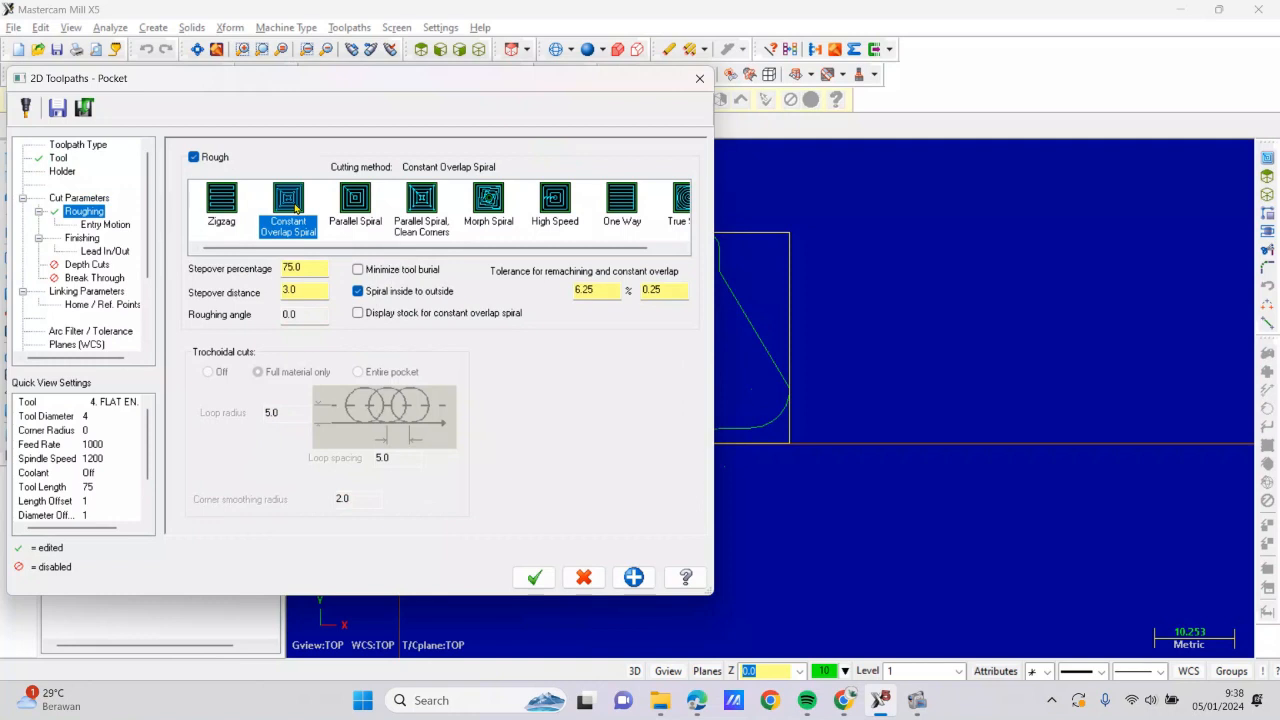
pyautogui.click(100, 251)
pyautogui.click(181, 153)
# Enable depth cuts for the pocket with a max rough step of 2
pyautogui.click(90, 265)
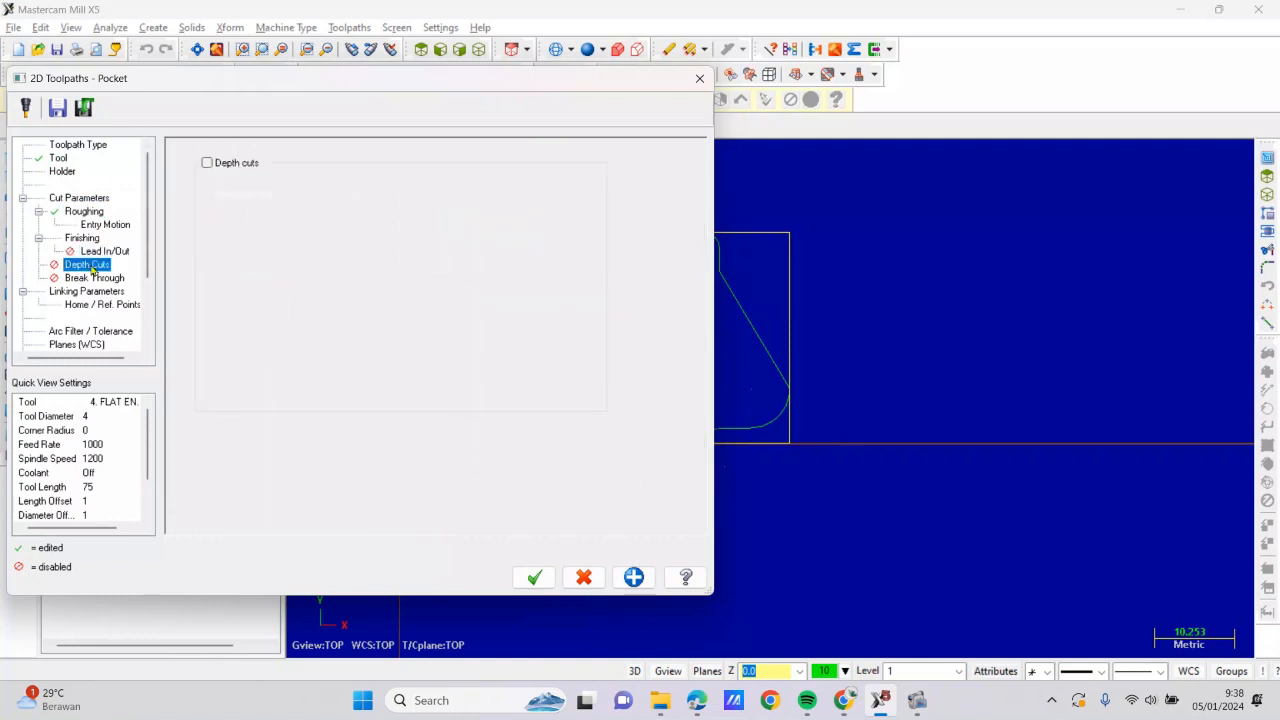
pyautogui.click(206, 162)
pyautogui.doubleClick(330, 191)
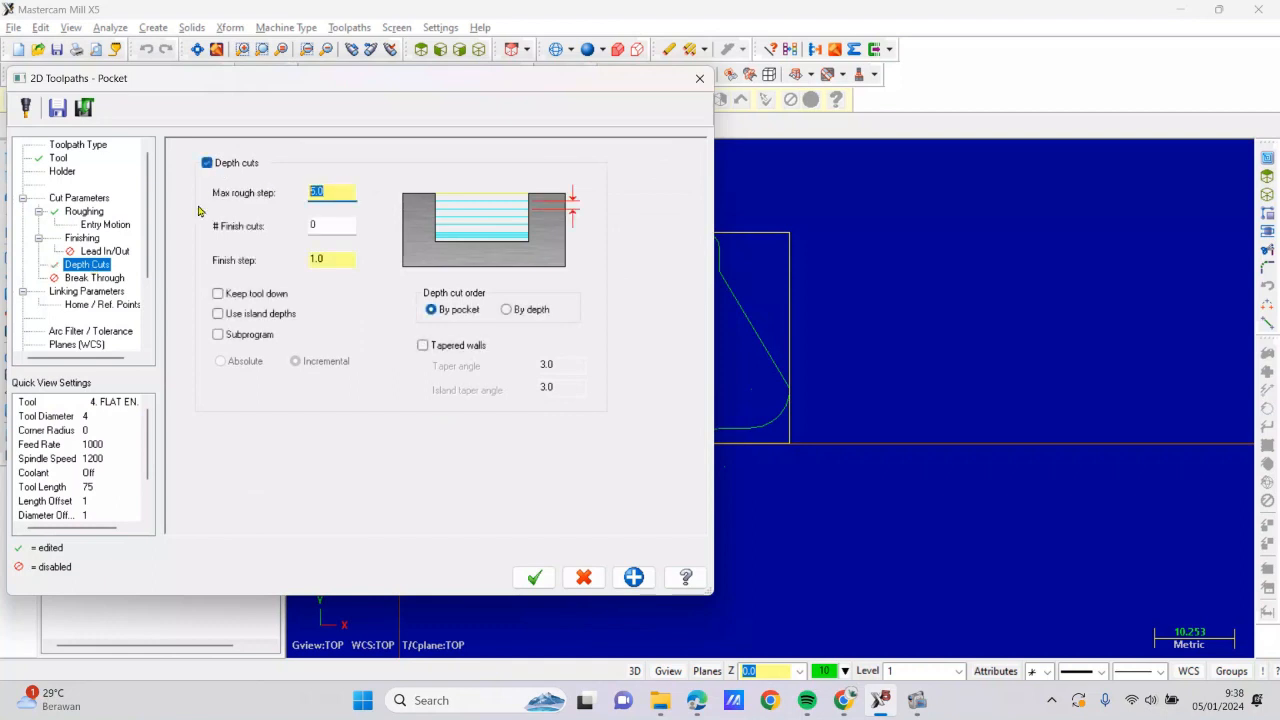
pyautogui.write('2')
# Set the pocket's retract height to 10 and feed plane to 3, both as absolute values
pyautogui.click(99, 293)
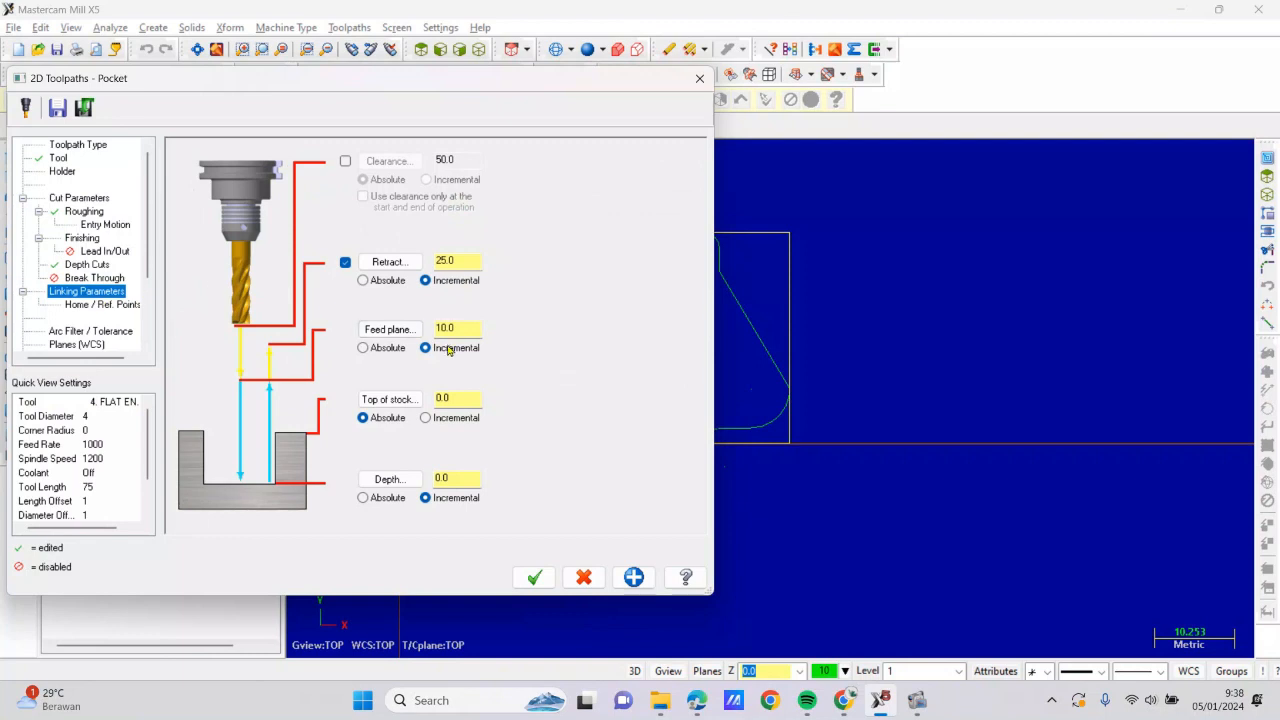
pyautogui.doubleClick(456, 259)
pyautogui.write('10')
pyautogui.click(363, 280)
pyautogui.doubleClick(470, 329)
pyautogui.write('3')
pyautogui.click(363, 347)
# Set the pocket's incremental depth to -5 and generate the toolpath
pyautogui.doubleClick(458, 478)
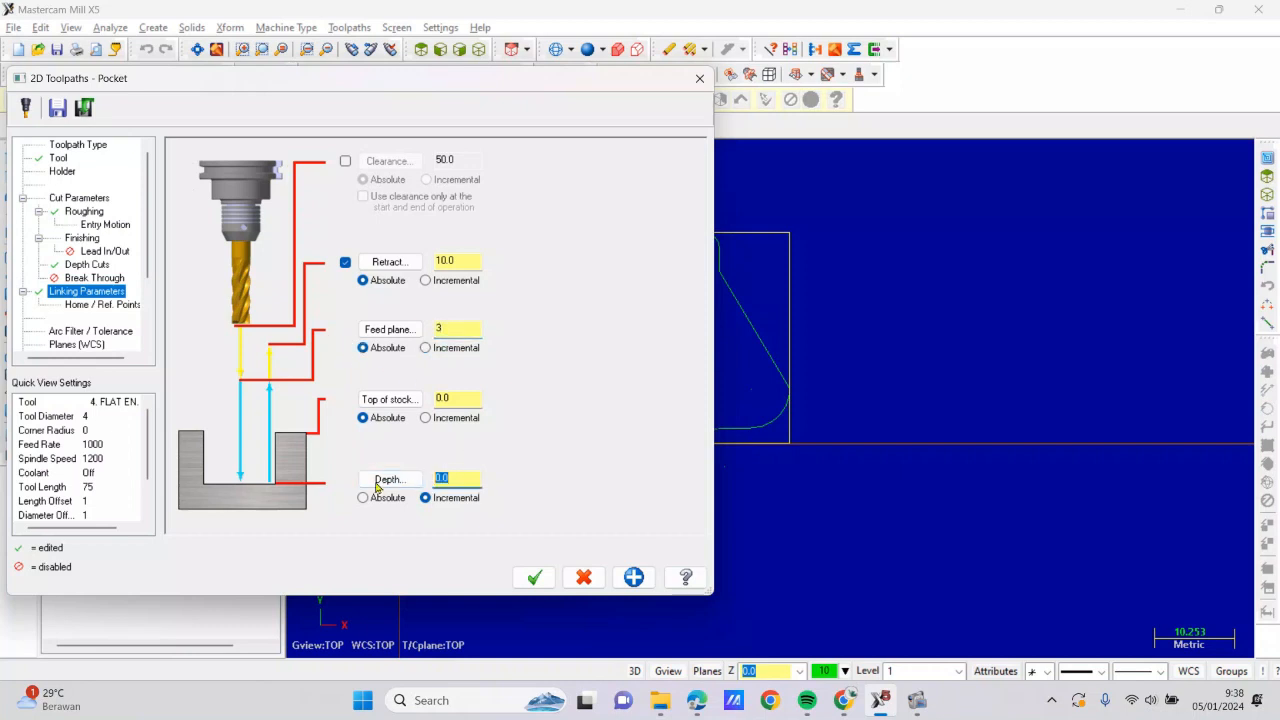
pyautogui.write('-')
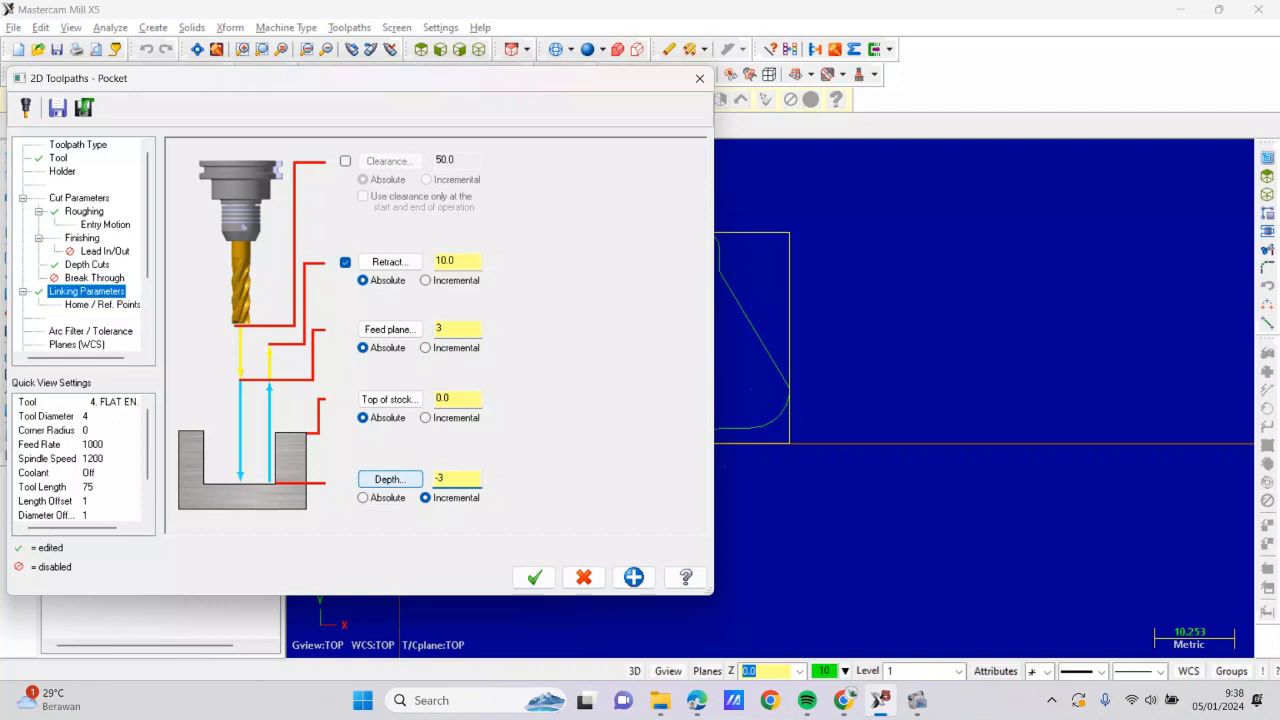
pyautogui.write('5')
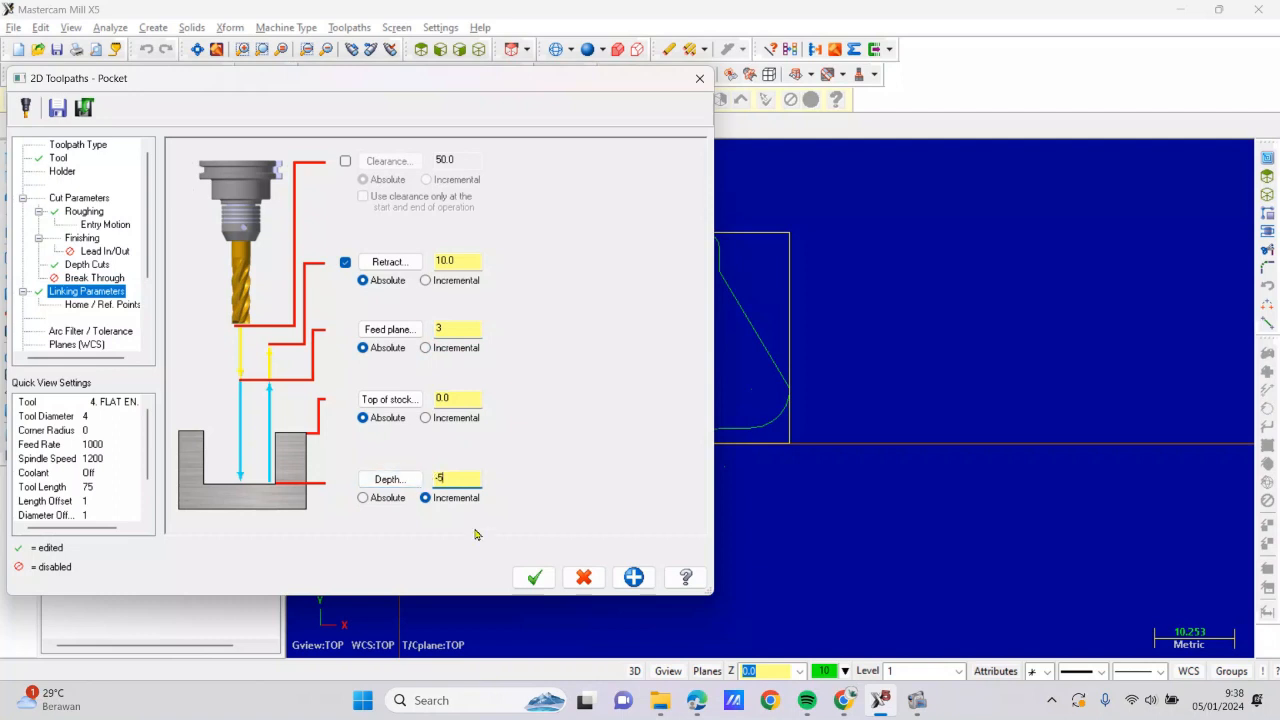
pyautogui.click(534, 577)
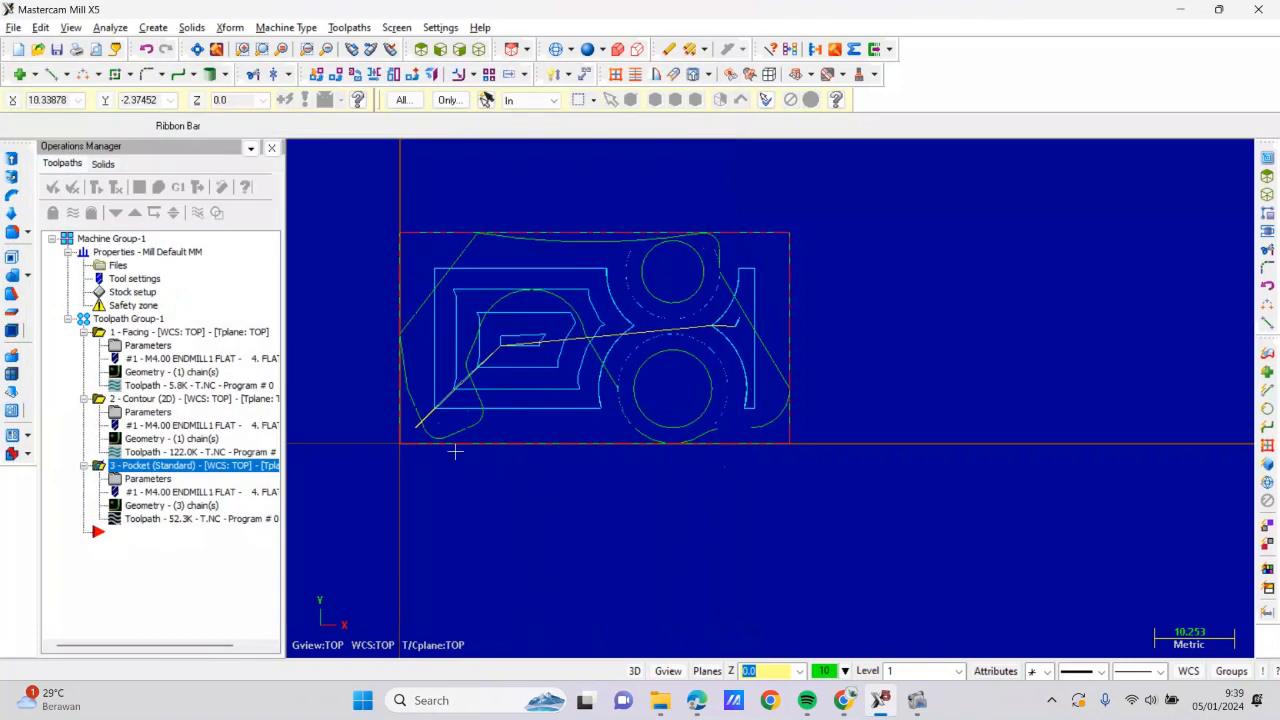
# Run the machining simulation of the pocket toolpath and hide its toolpath display
pyautogui.click(158, 187)
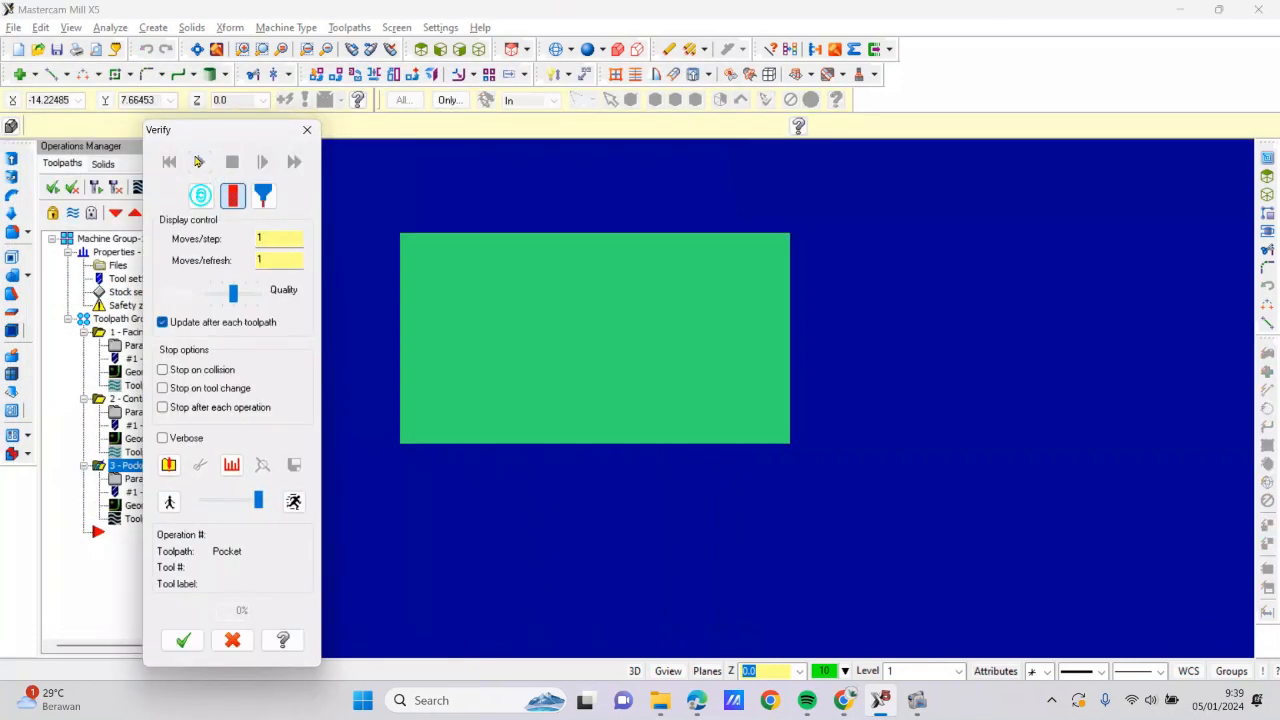
pyautogui.click(198, 161)
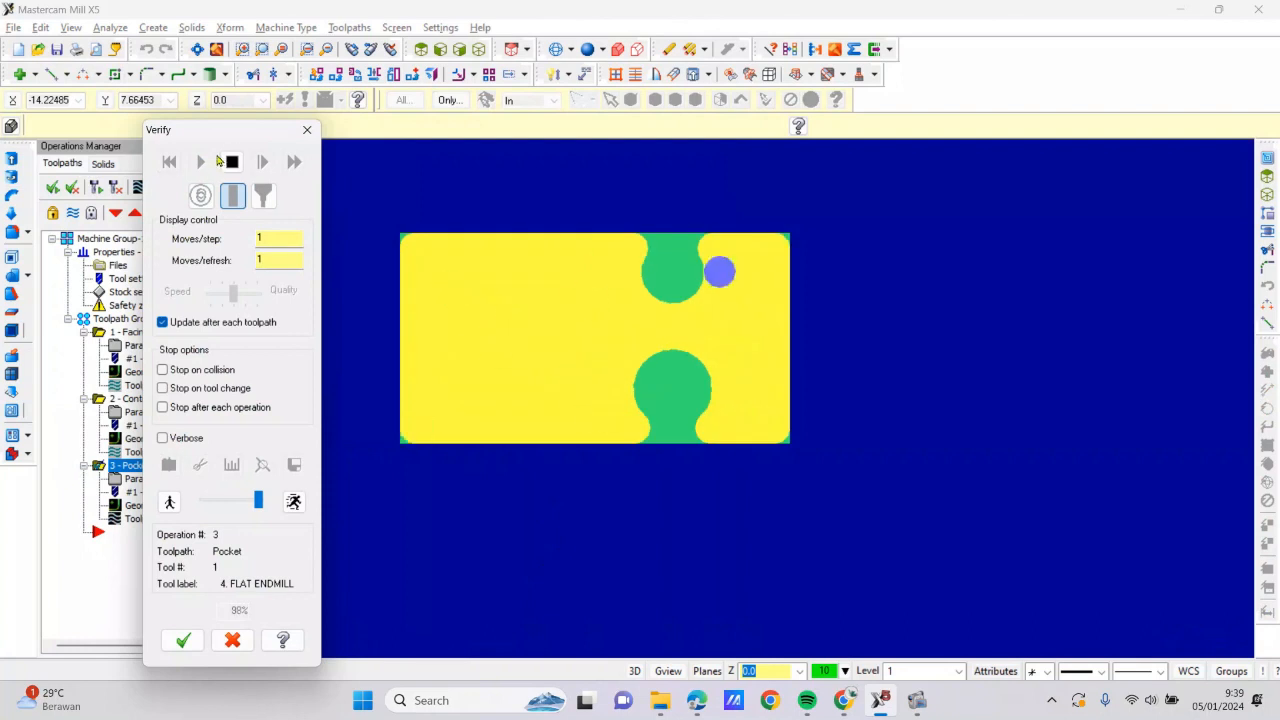
pyautogui.click(306, 131)
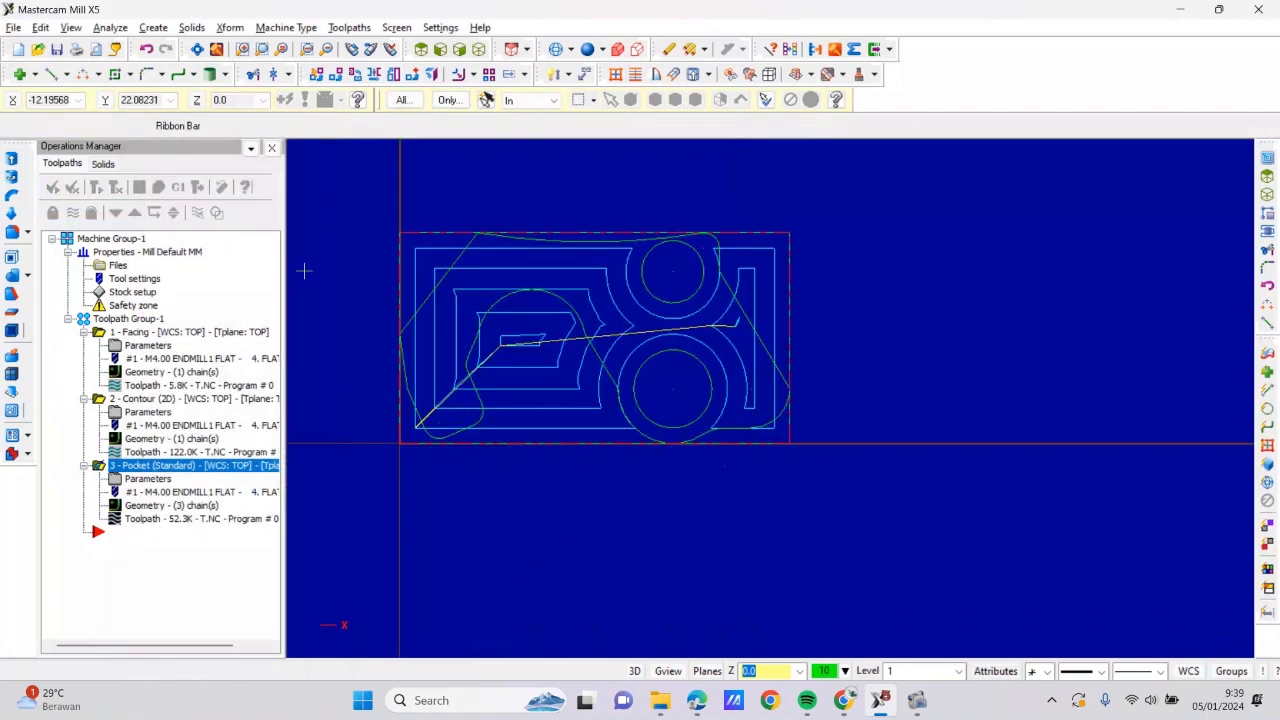
pyautogui.click(74, 214)
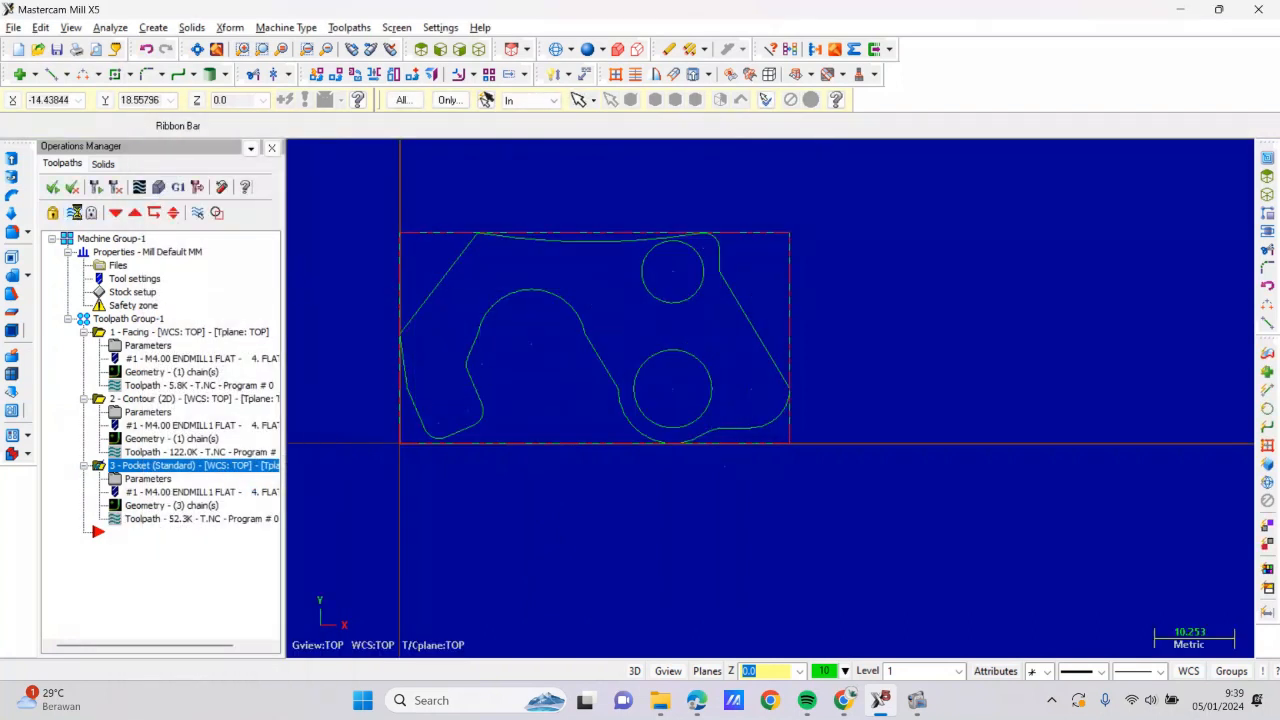
# Add a contour toolpath after the pocket operation and chain the larger lower circle and the smaller upper circle
pyautogui.rightClick(152, 535)
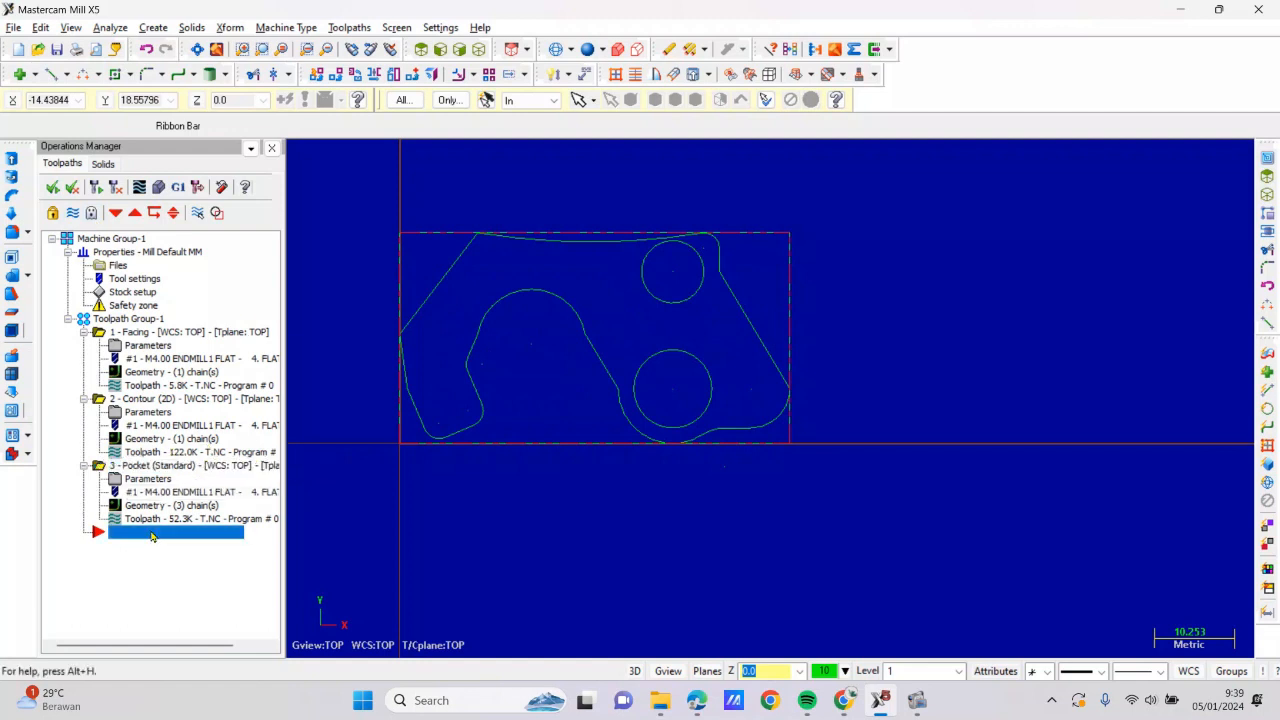
pyautogui.moveTo(274, 74)
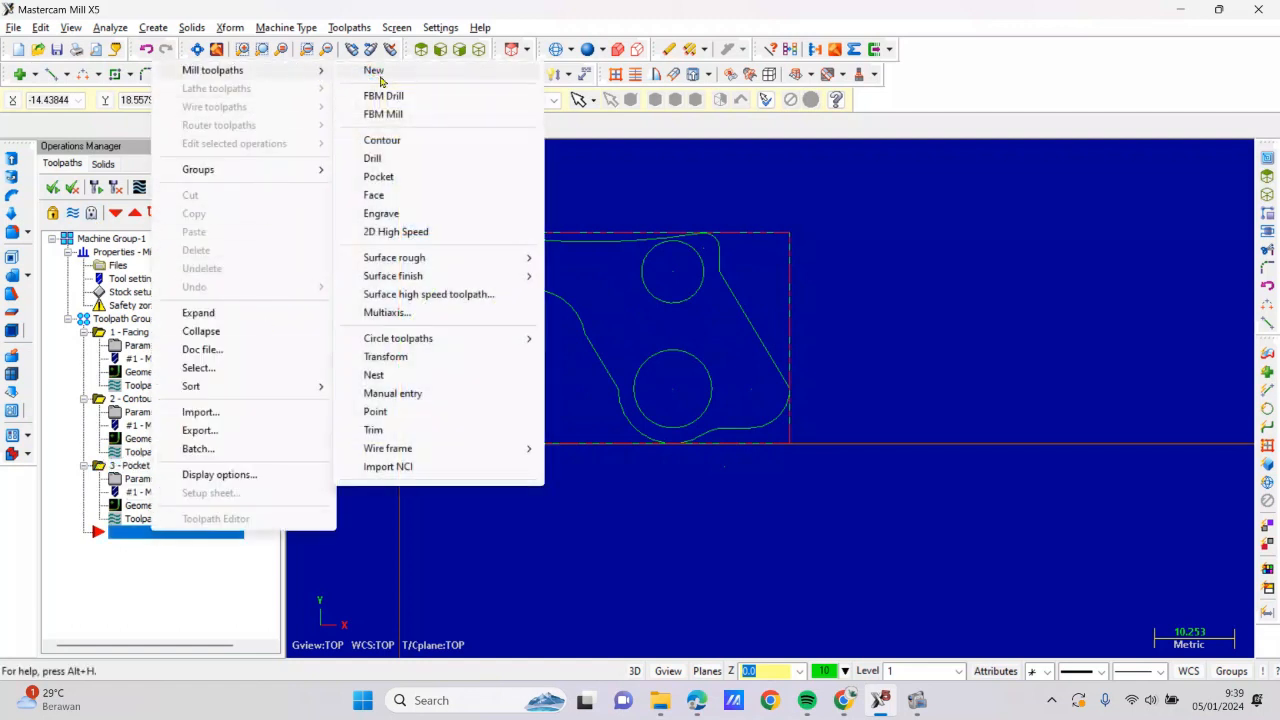
pyautogui.click(408, 142)
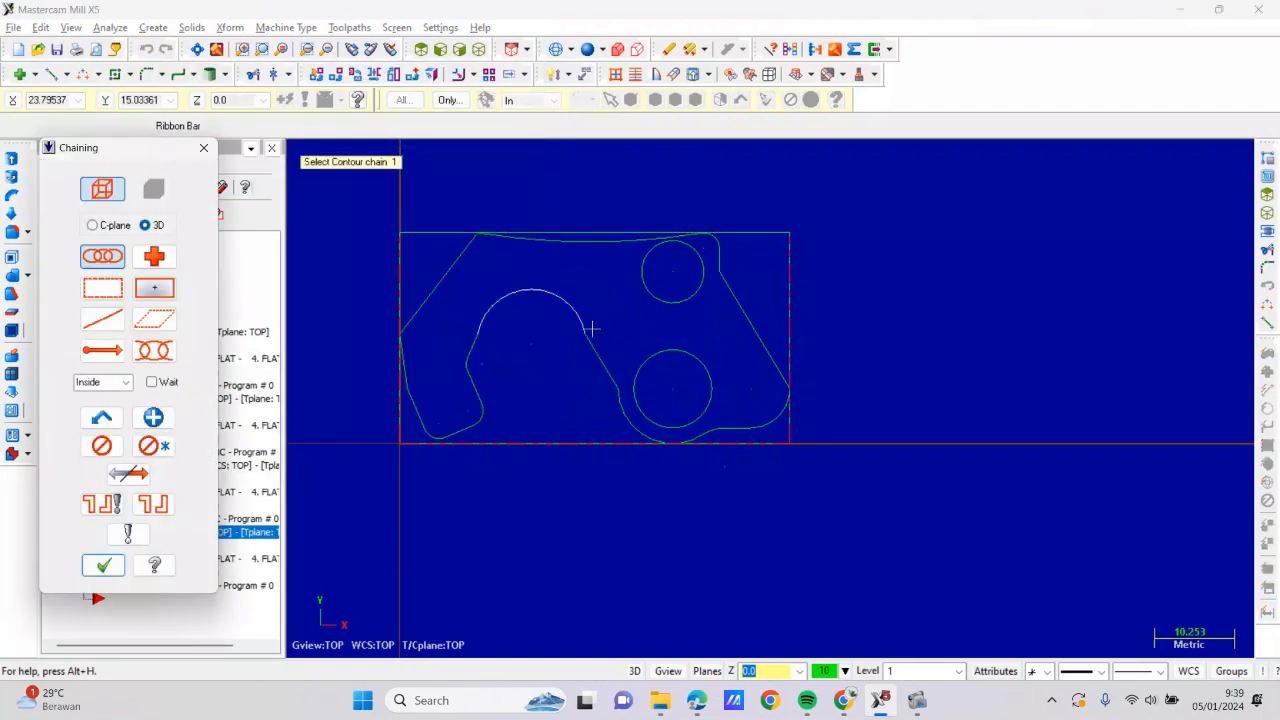
pyautogui.click(680, 360)
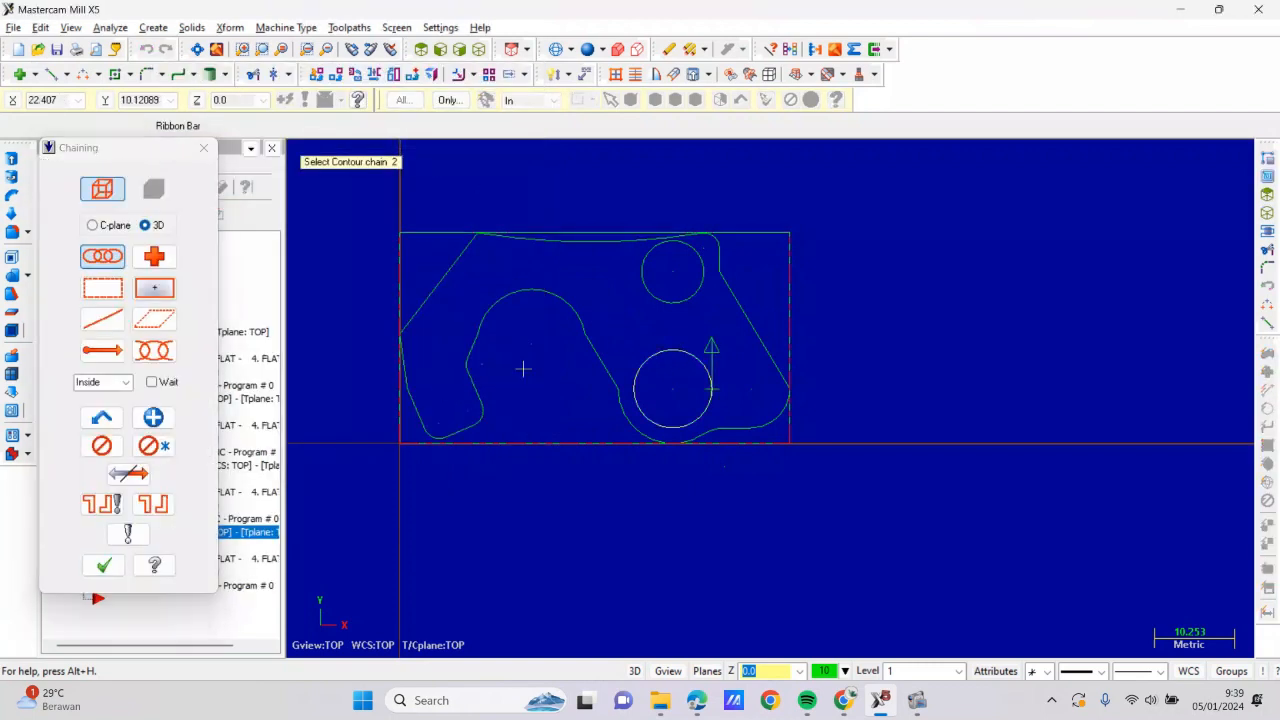
pyautogui.click(156, 421)
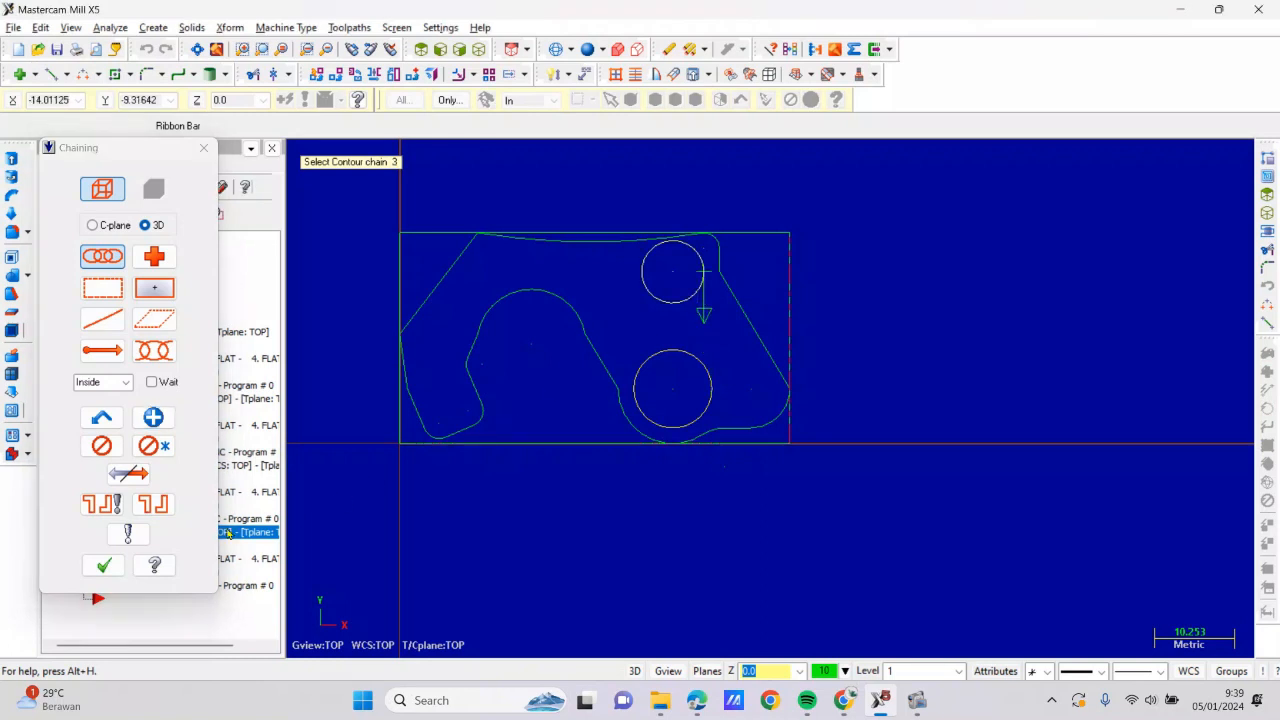
pyautogui.click(103, 565)
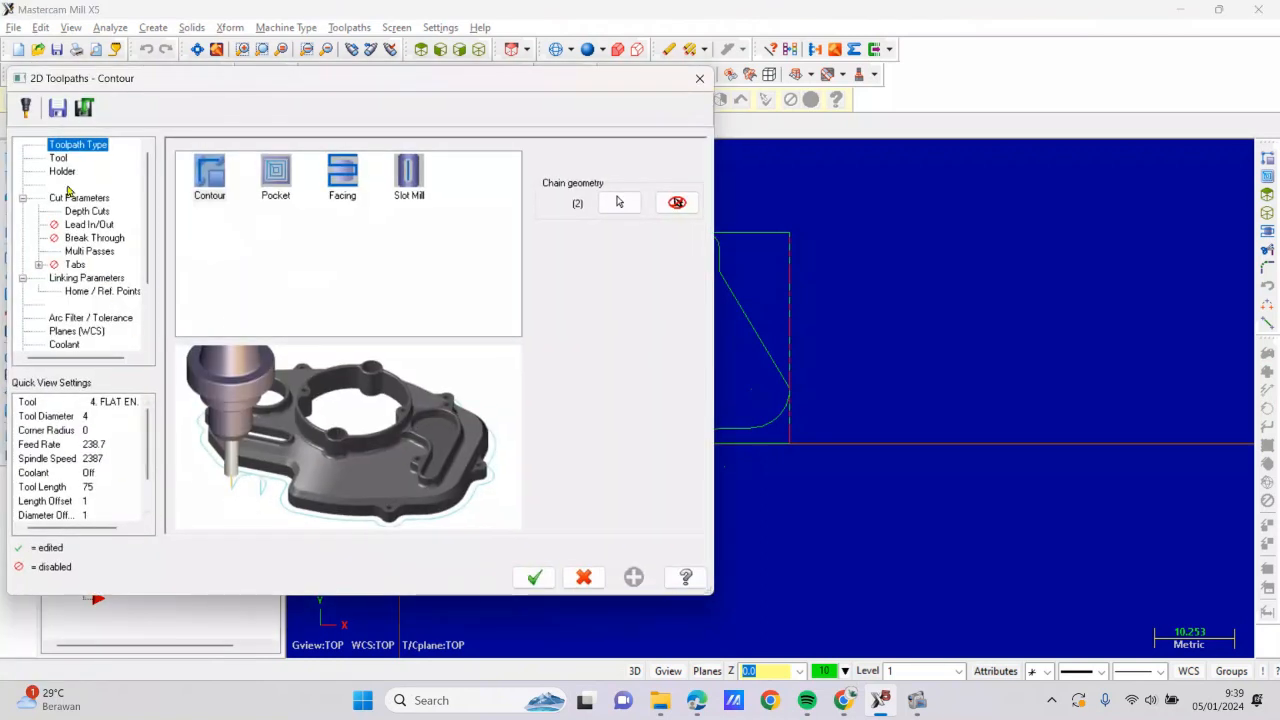
# Set the new contour's feed rate to 1000, spindle speed to 1200 and plunge rate to 300 for the 4 mm flat endmill
pyautogui.click(58, 158)
pyautogui.doubleClick(556, 360)
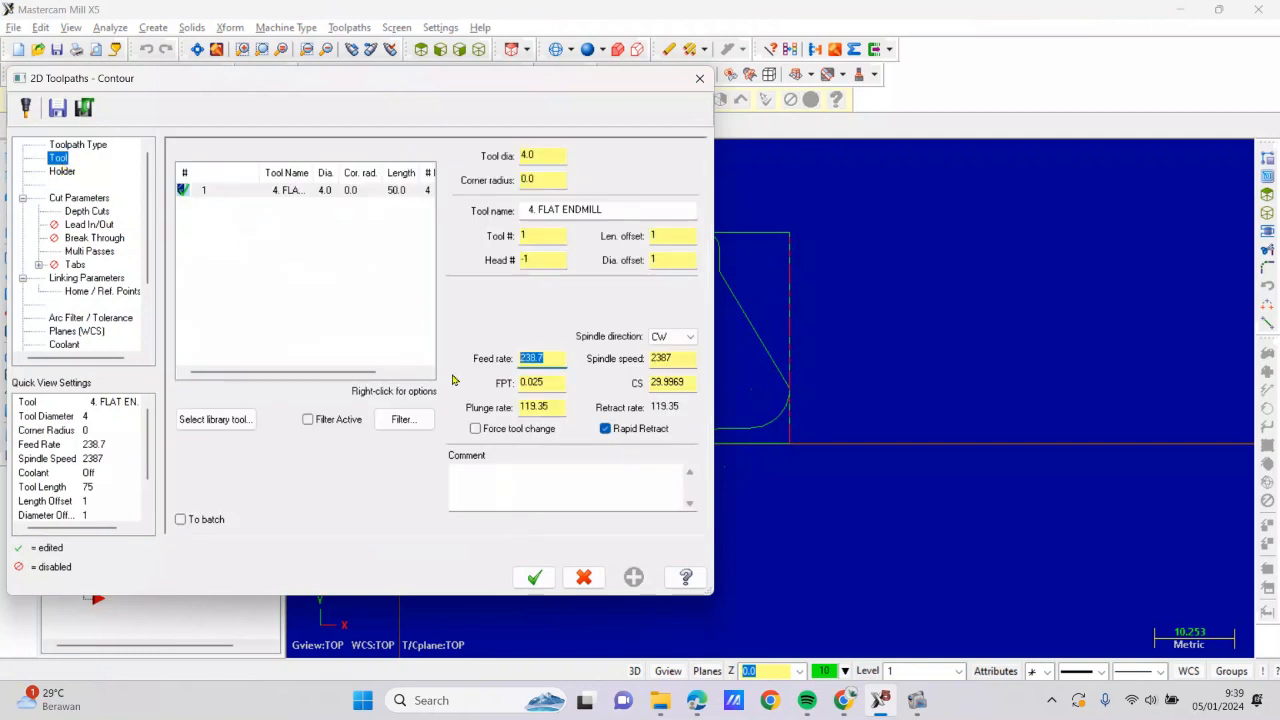
pyautogui.write('1000')
pyautogui.press('Tab')
pyautogui.write('12')
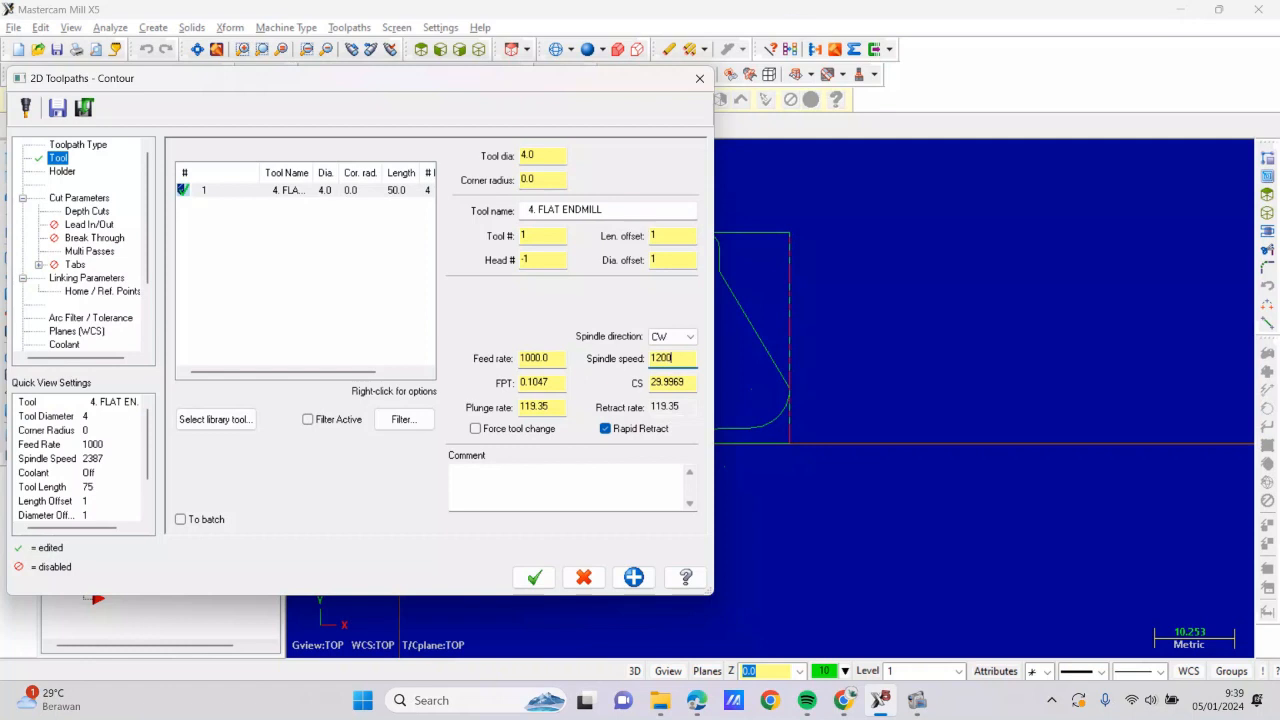
pyautogui.doubleClick(548, 412)
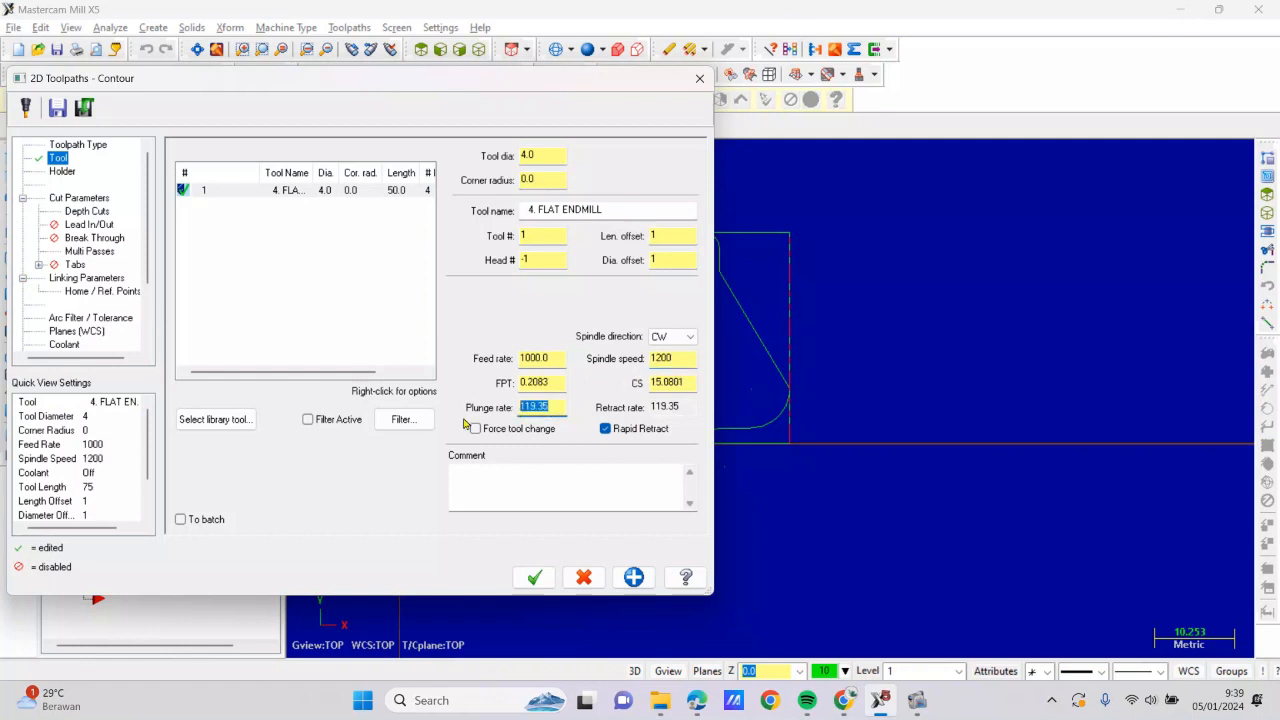
pyautogui.write('300')
# Review the contour's cut parameters and depth cuts, and disable multi passes
pyautogui.click(82, 199)
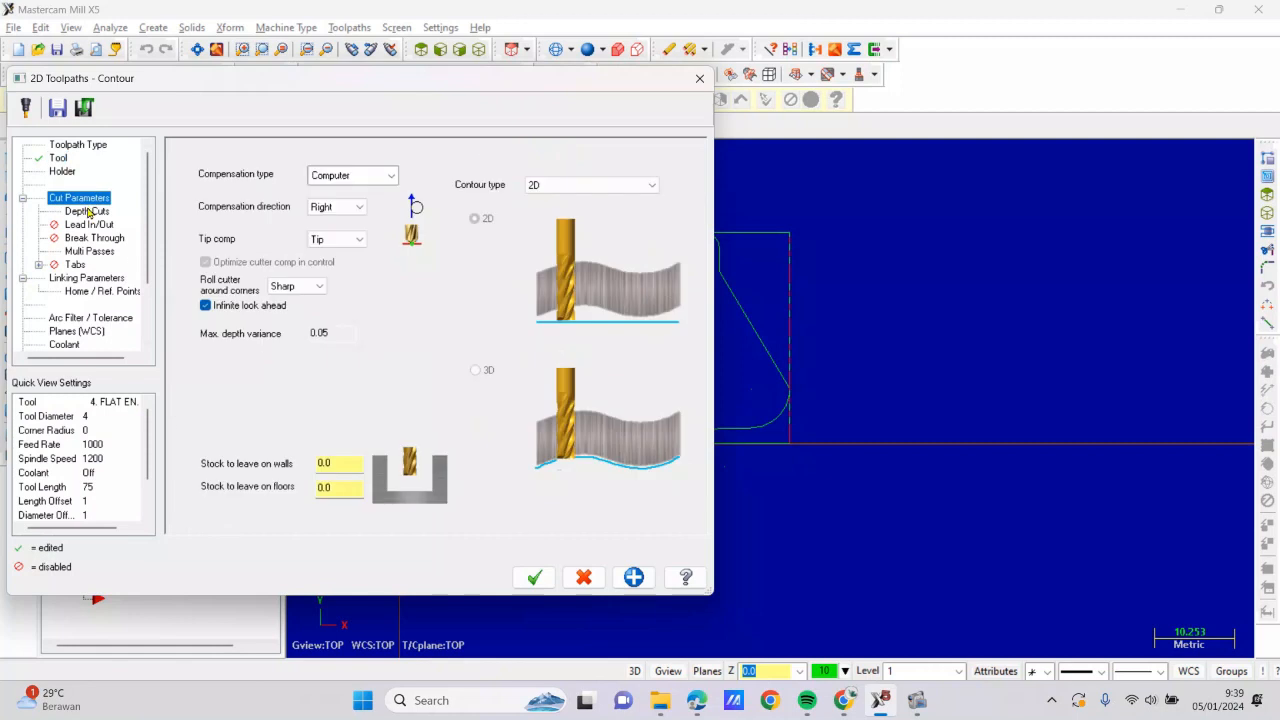
pyautogui.click(90, 212)
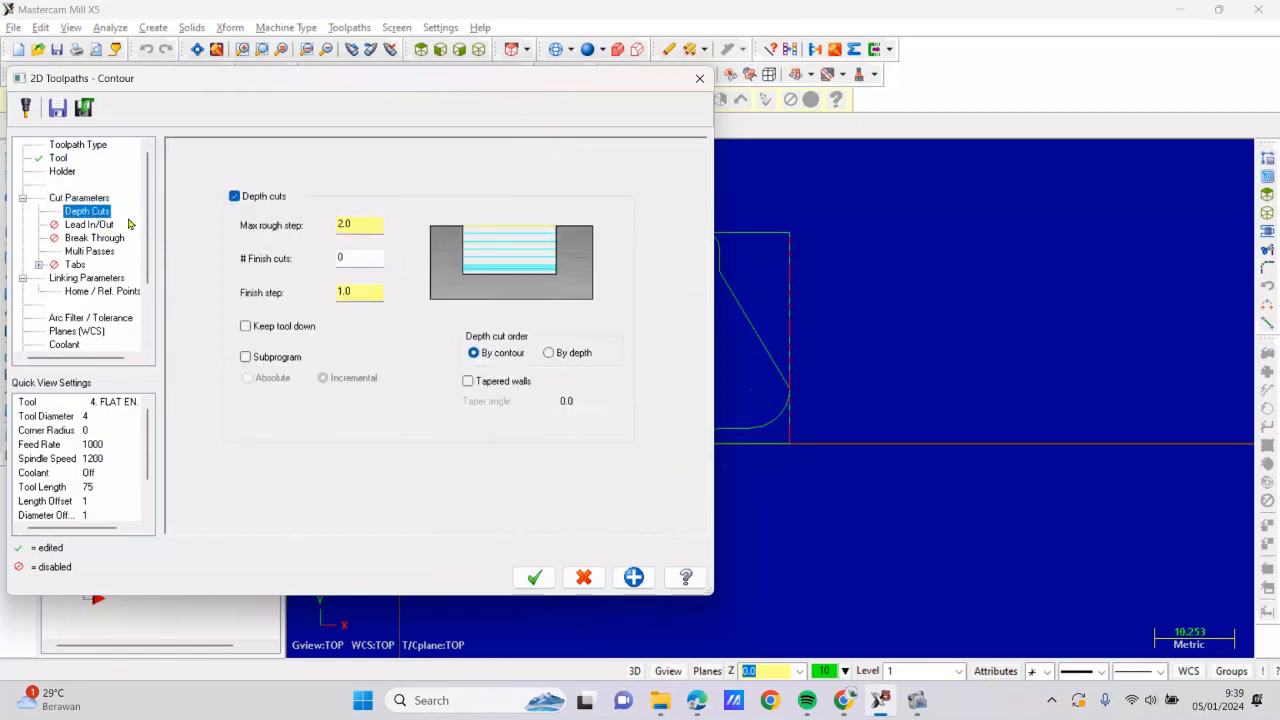
pyautogui.click(90, 251)
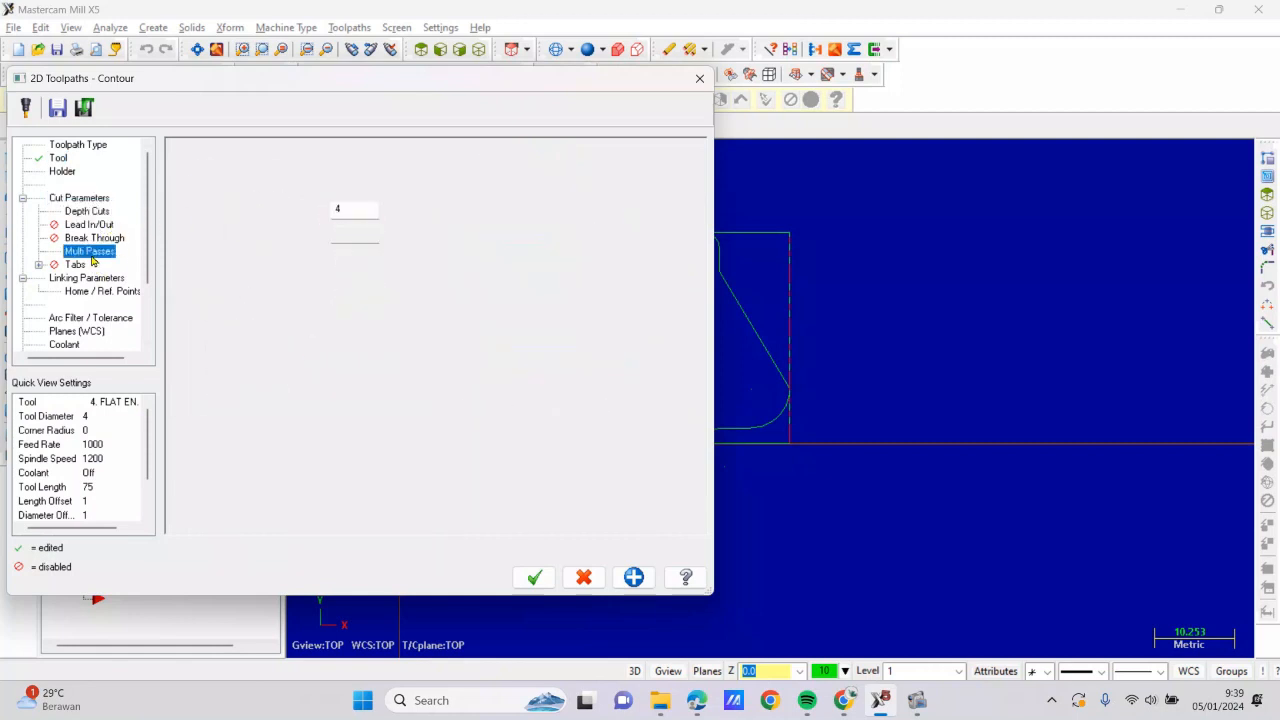
pyautogui.click(204, 167)
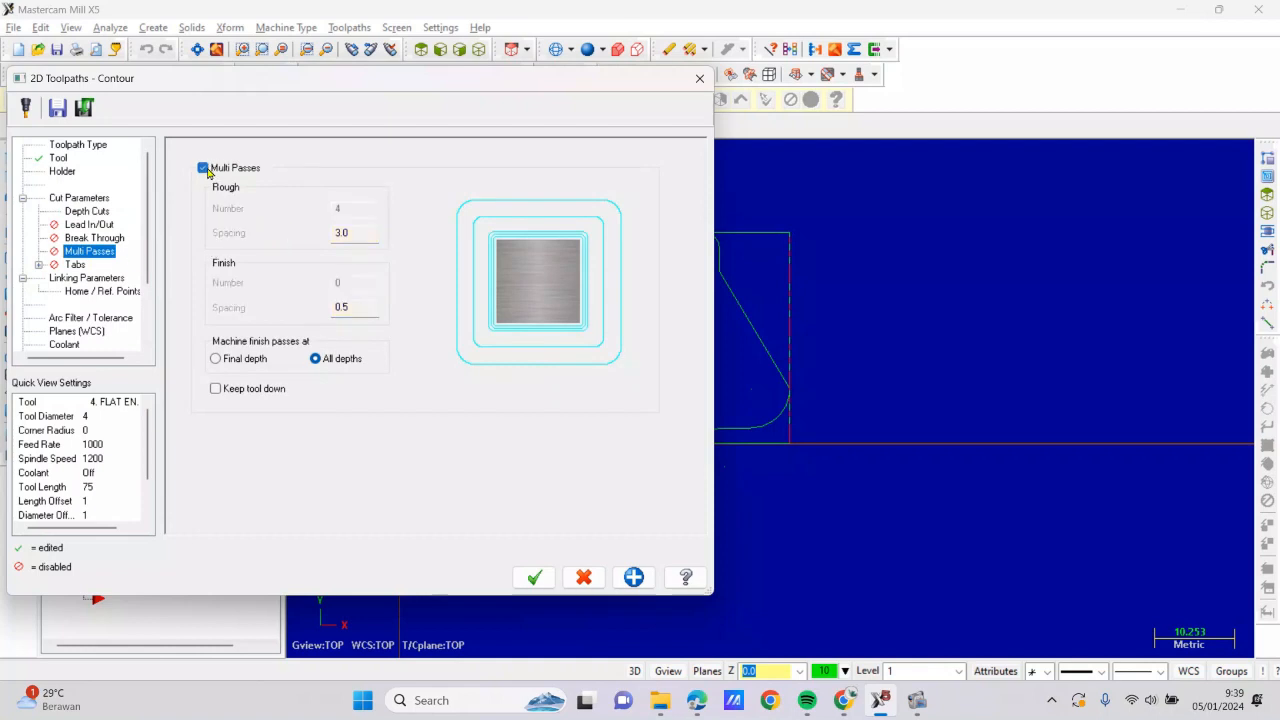
# Set the circle contour's incremental depth to -5
pyautogui.click(88, 278)
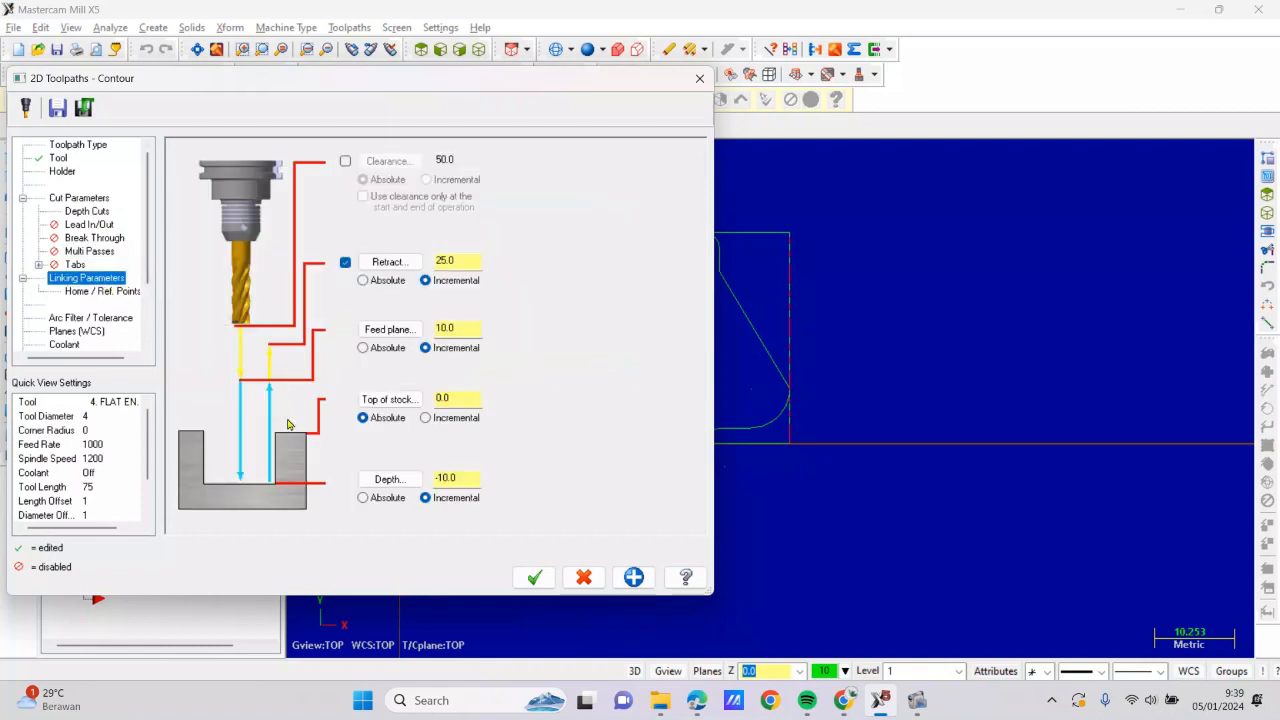
pyautogui.doubleClick(478, 479)
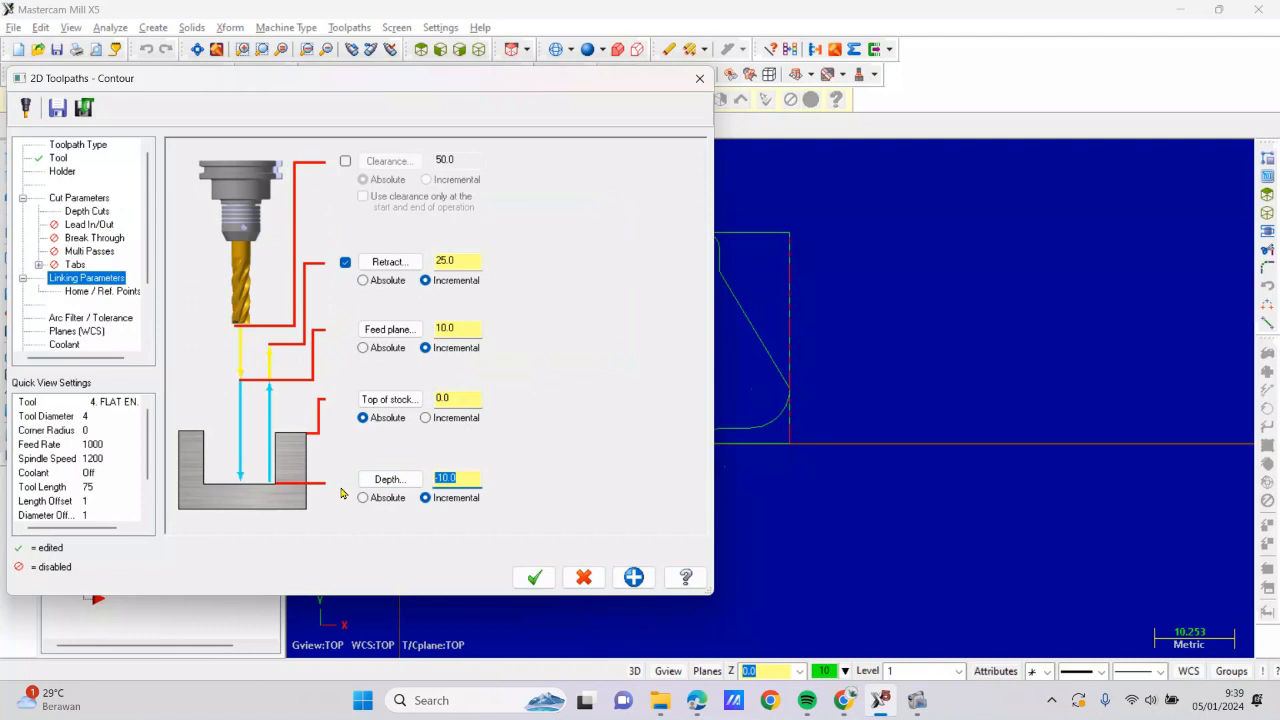
pyautogui.write('-5')
# Set the contour's retract height to 10 and feed plane to 3, both absolute, and generate the toolpath
pyautogui.doubleClick(464, 259)
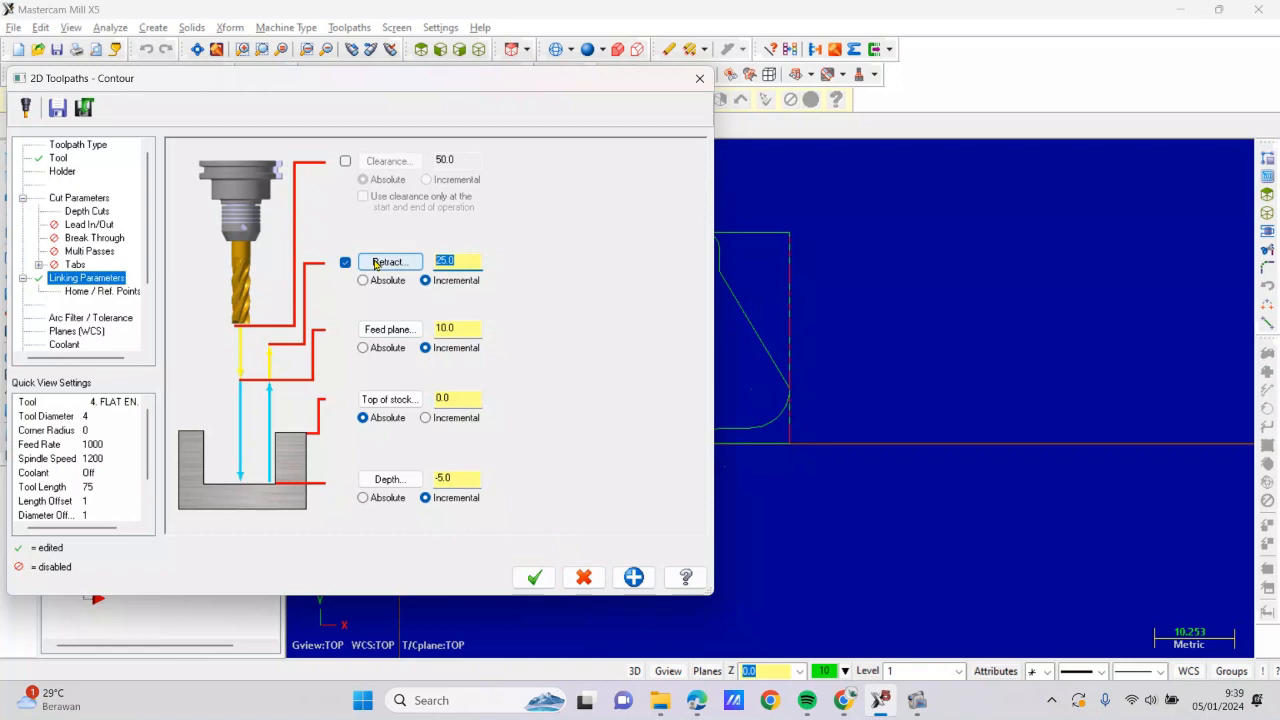
pyautogui.write('10')
pyautogui.click(388, 280)
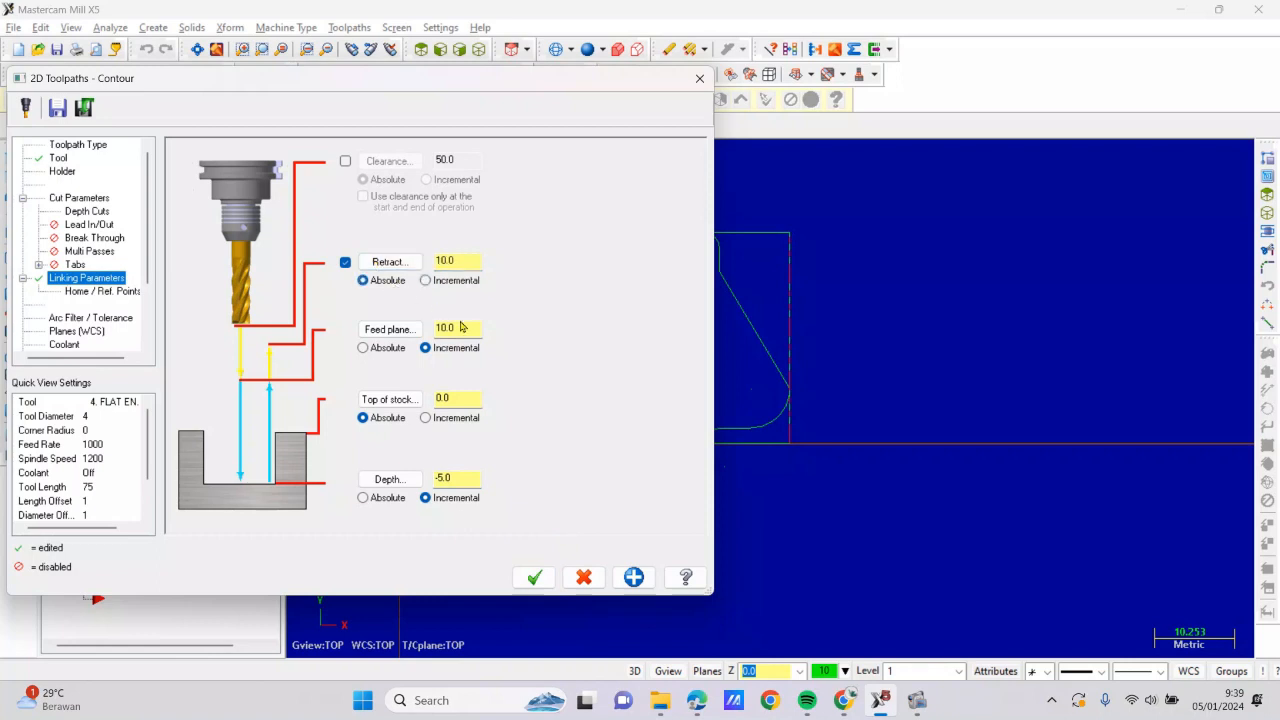
pyautogui.doubleClick(461, 327)
pyautogui.write('3')
pyautogui.click(363, 347)
pyautogui.click(534, 577)
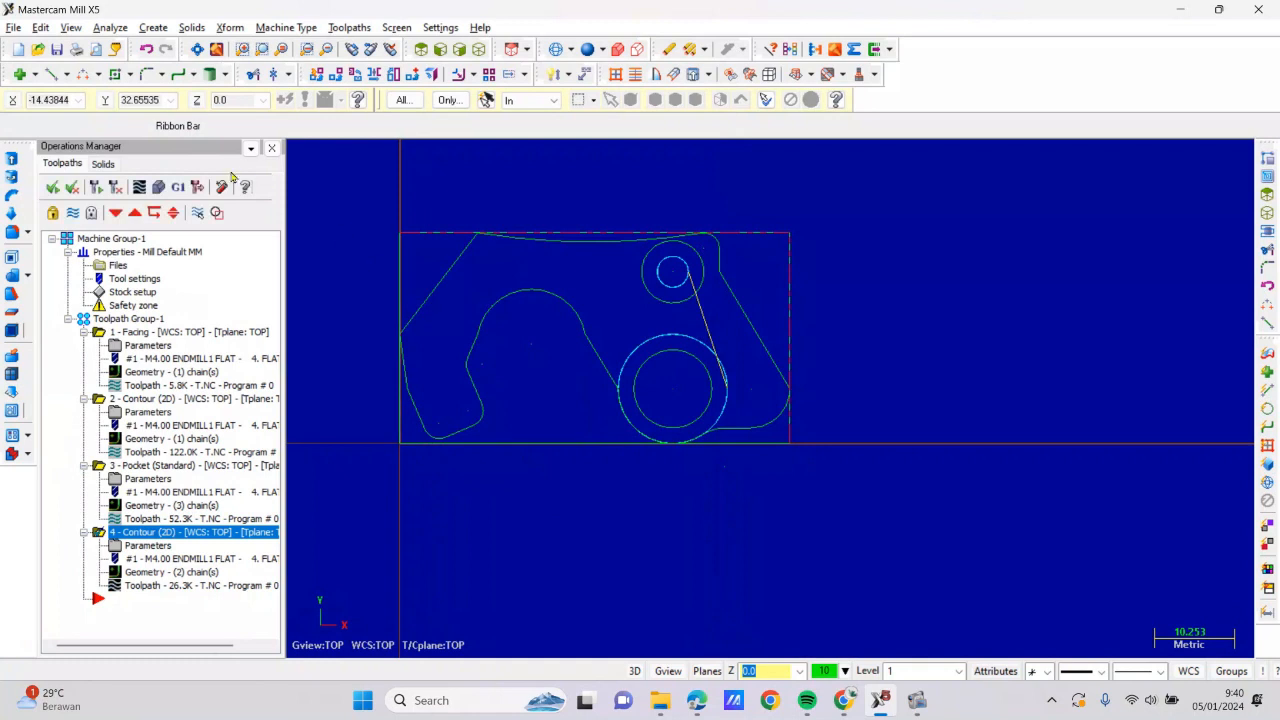
# Run the machining simulation of the circle contour toolpath and check the operation's parameters
pyautogui.click(158, 187)
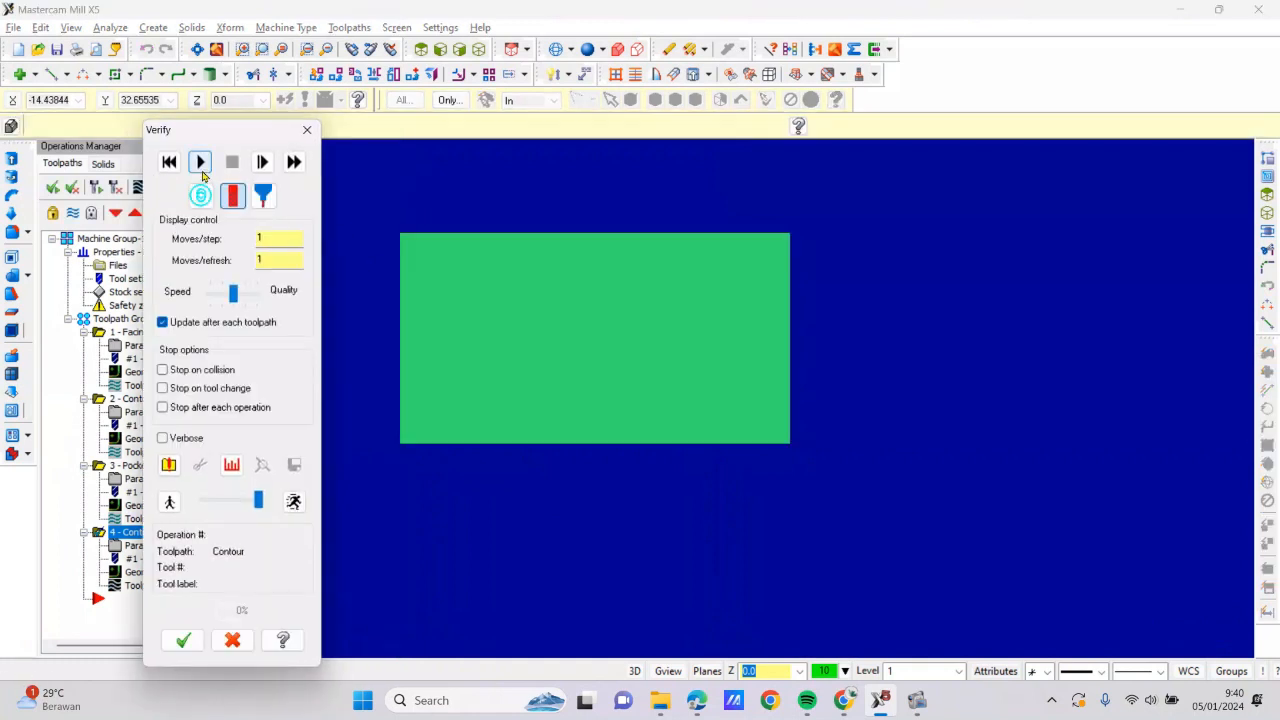
pyautogui.click(201, 164)
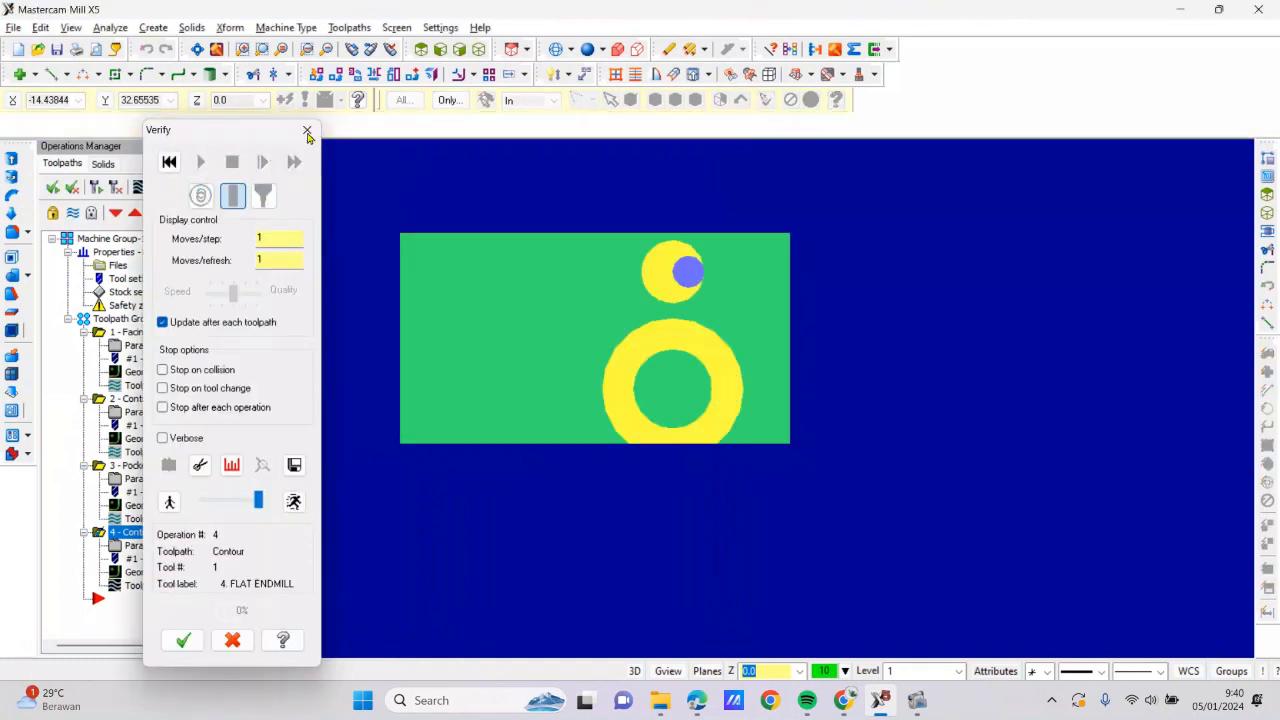
pyautogui.click(307, 131)
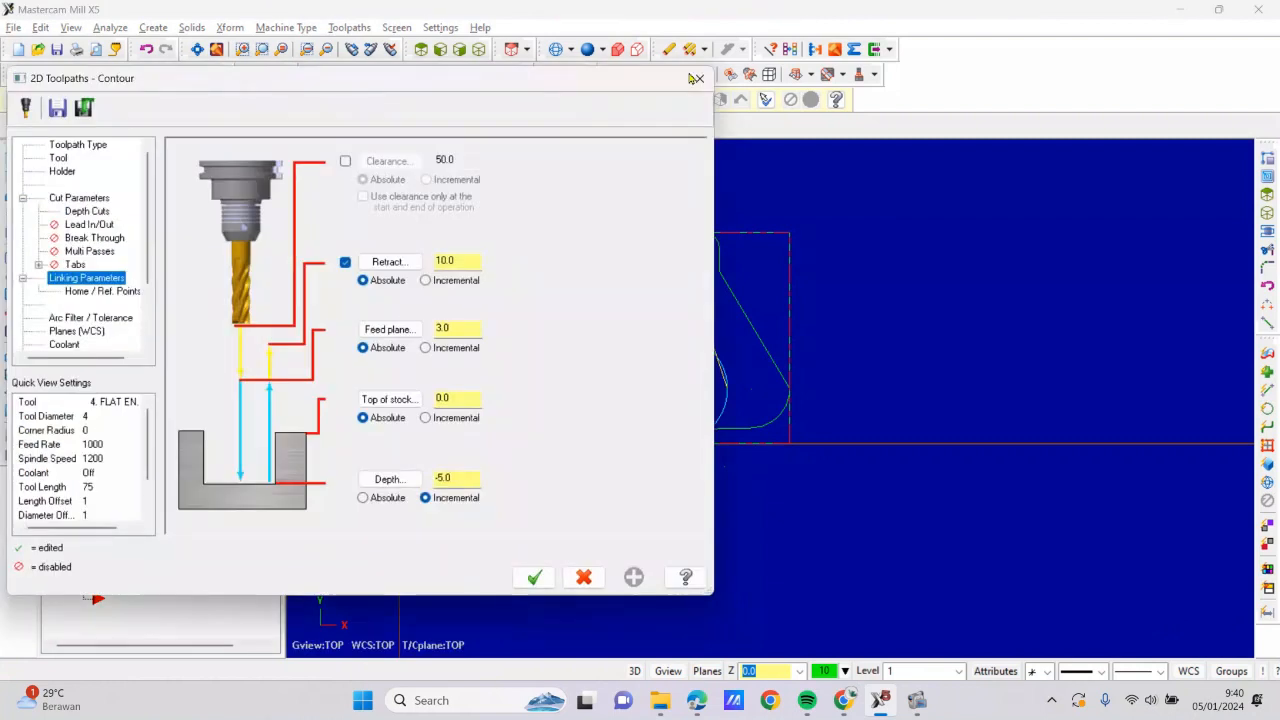
pyautogui.click(692, 79)
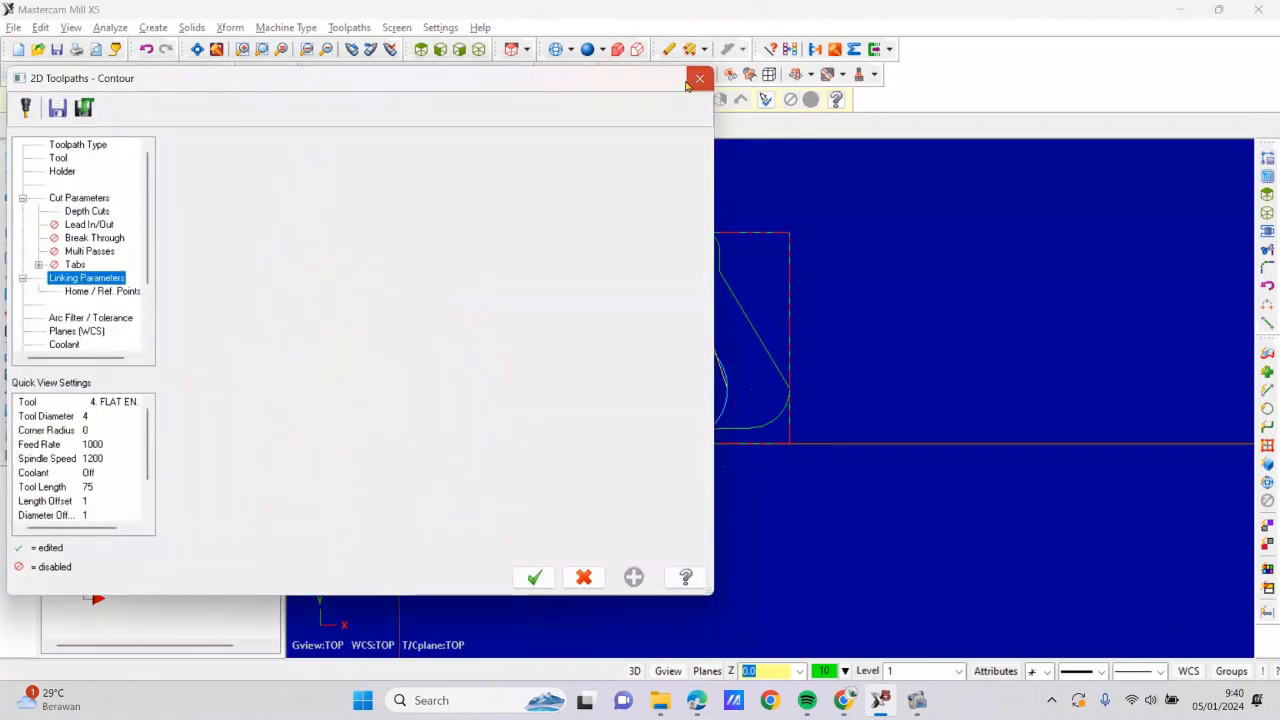
# Rechain the second contour operation with the lower and upper circles, reversing the upper circle's chain direction
pyautogui.click(170, 572)
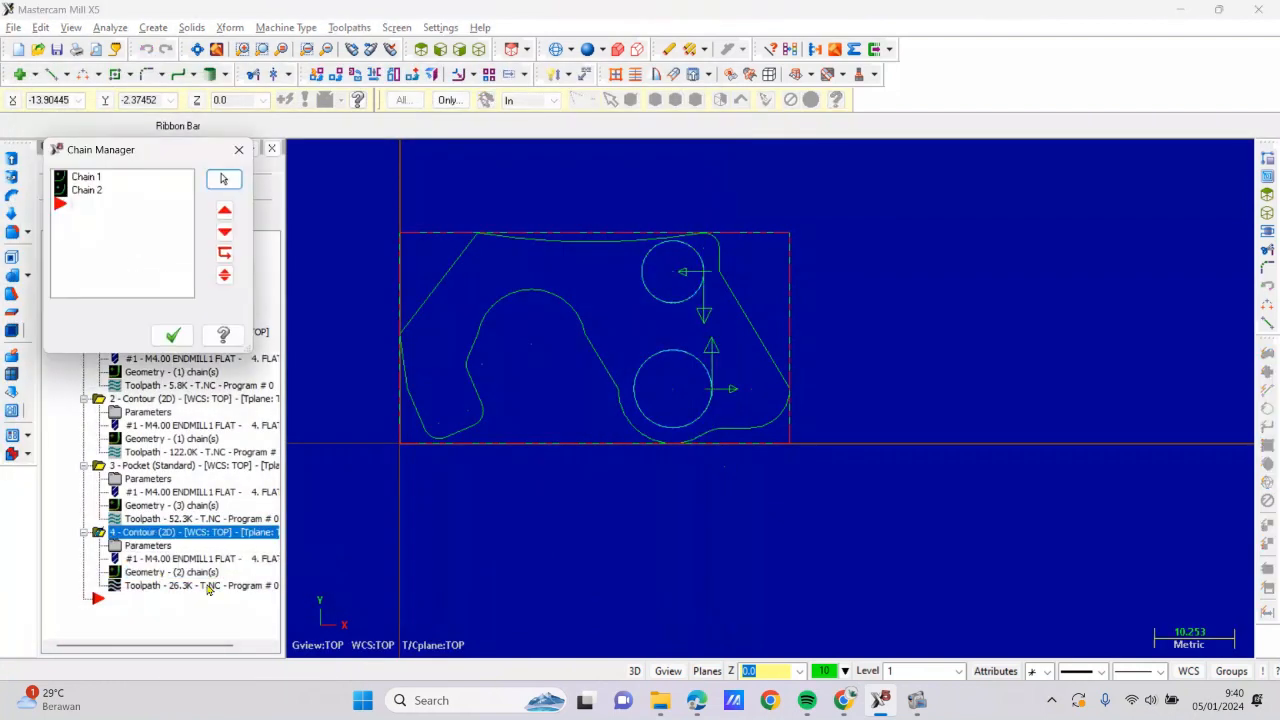
pyautogui.rightClick(103, 205)
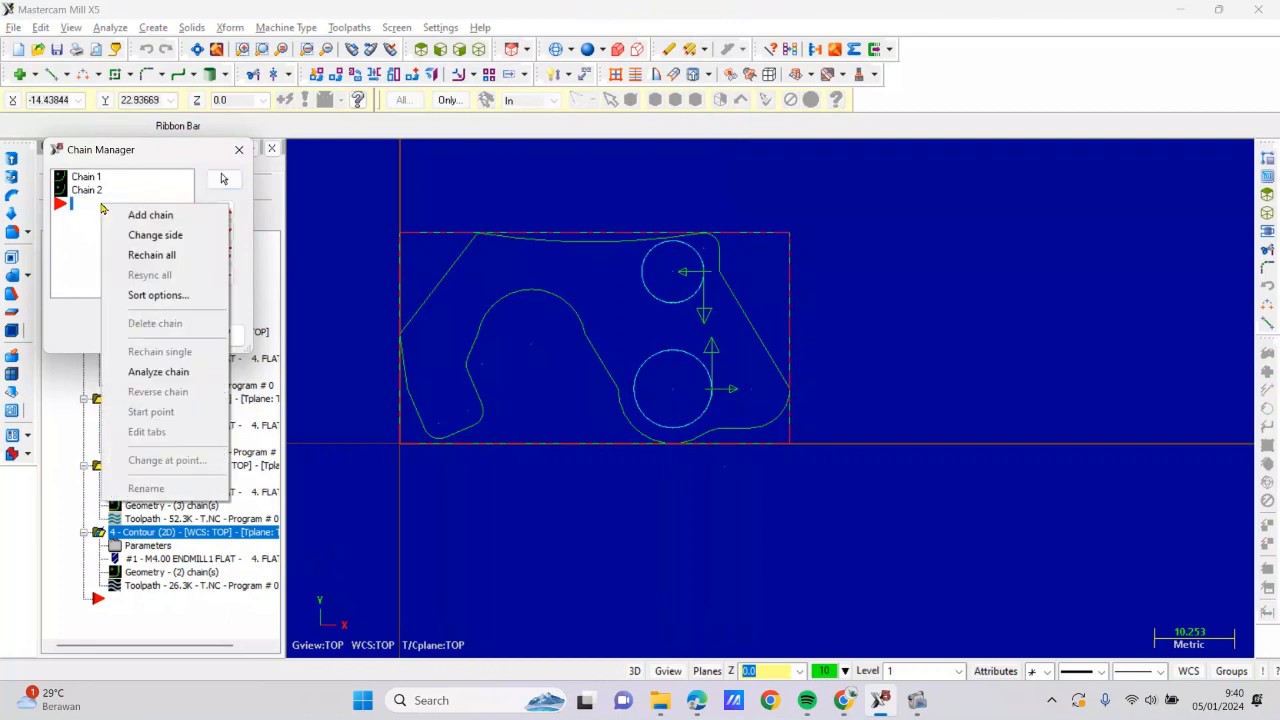
pyautogui.click(150, 256)
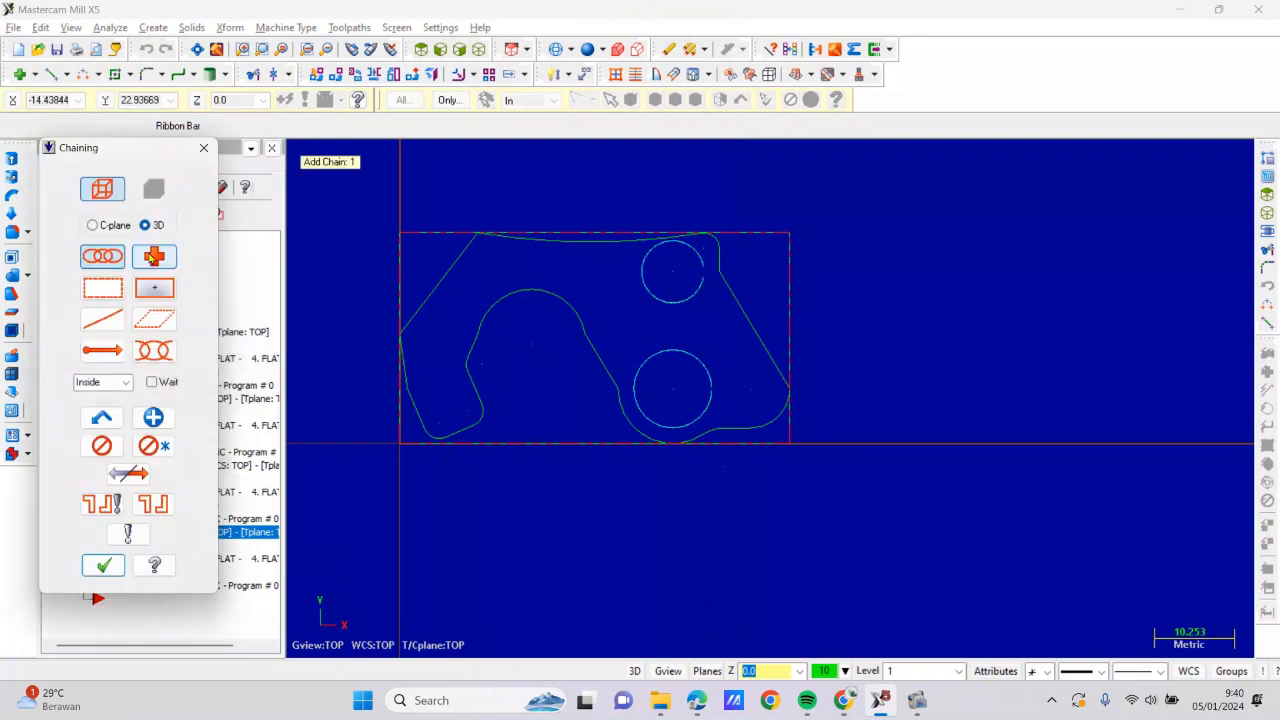
pyautogui.click(711, 378)
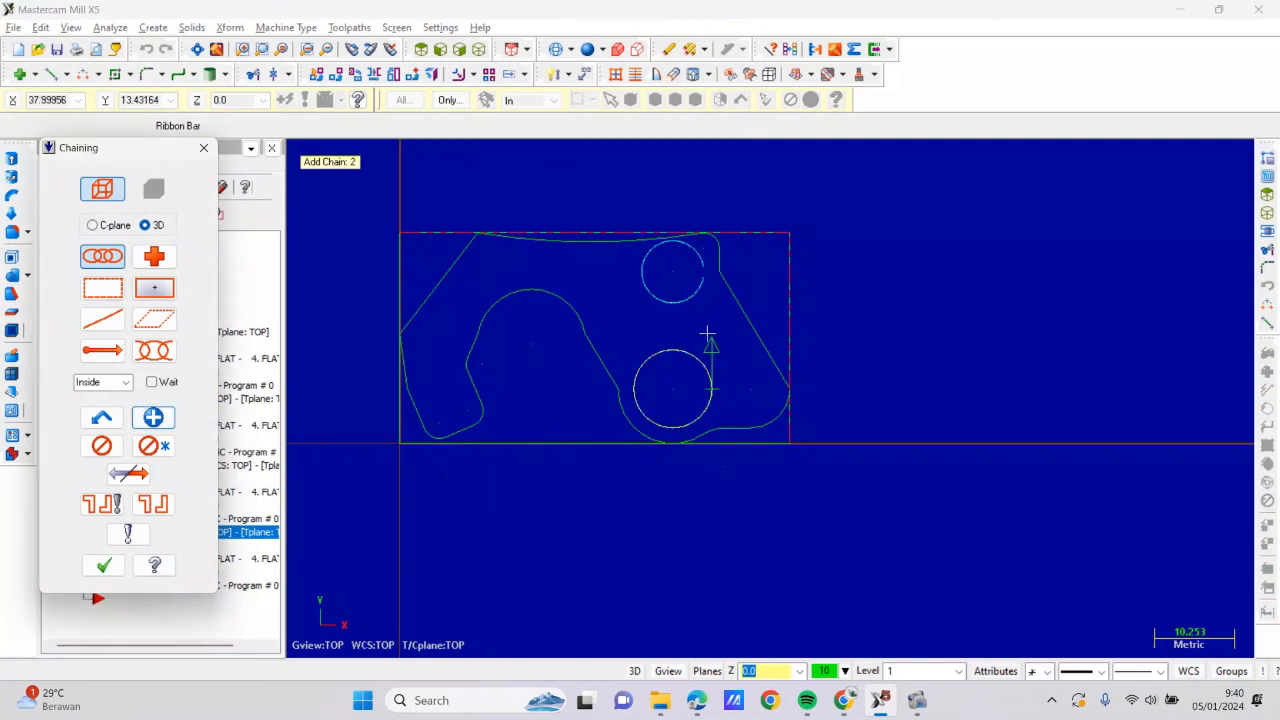
pyautogui.click(703, 272)
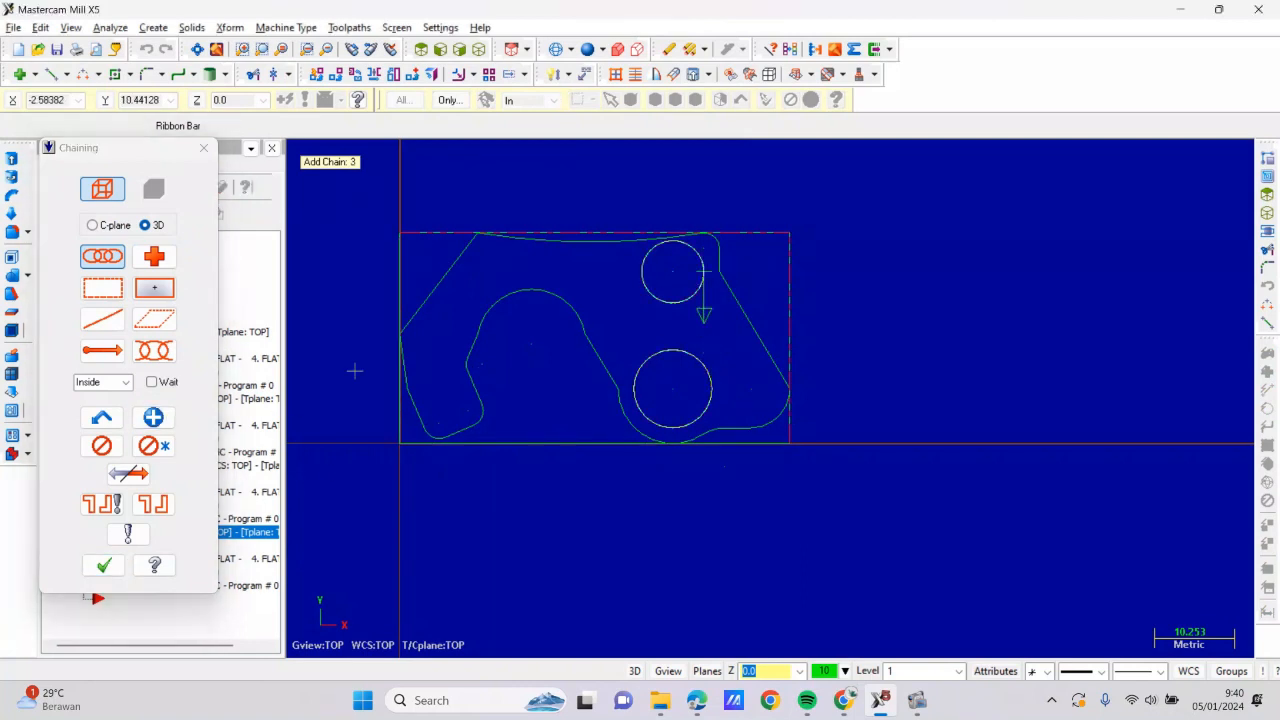
pyautogui.click(128, 473)
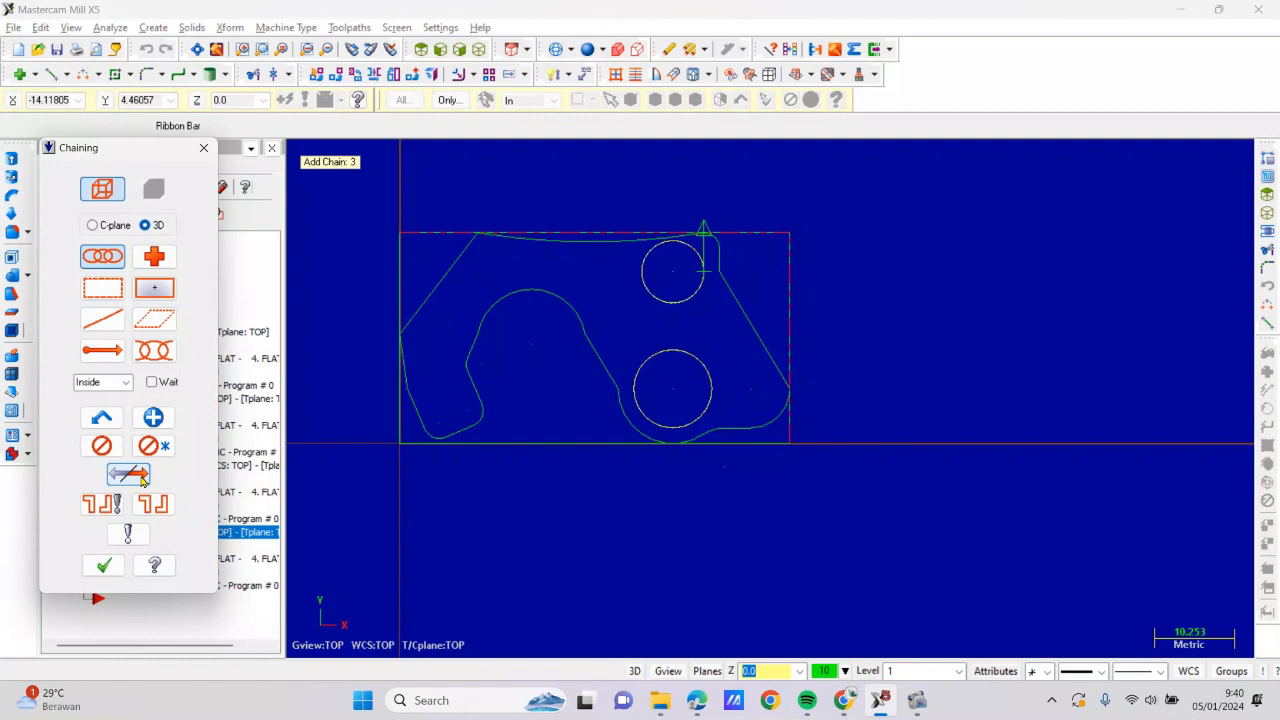
pyautogui.click(115, 568)
pyautogui.click(165, 336)
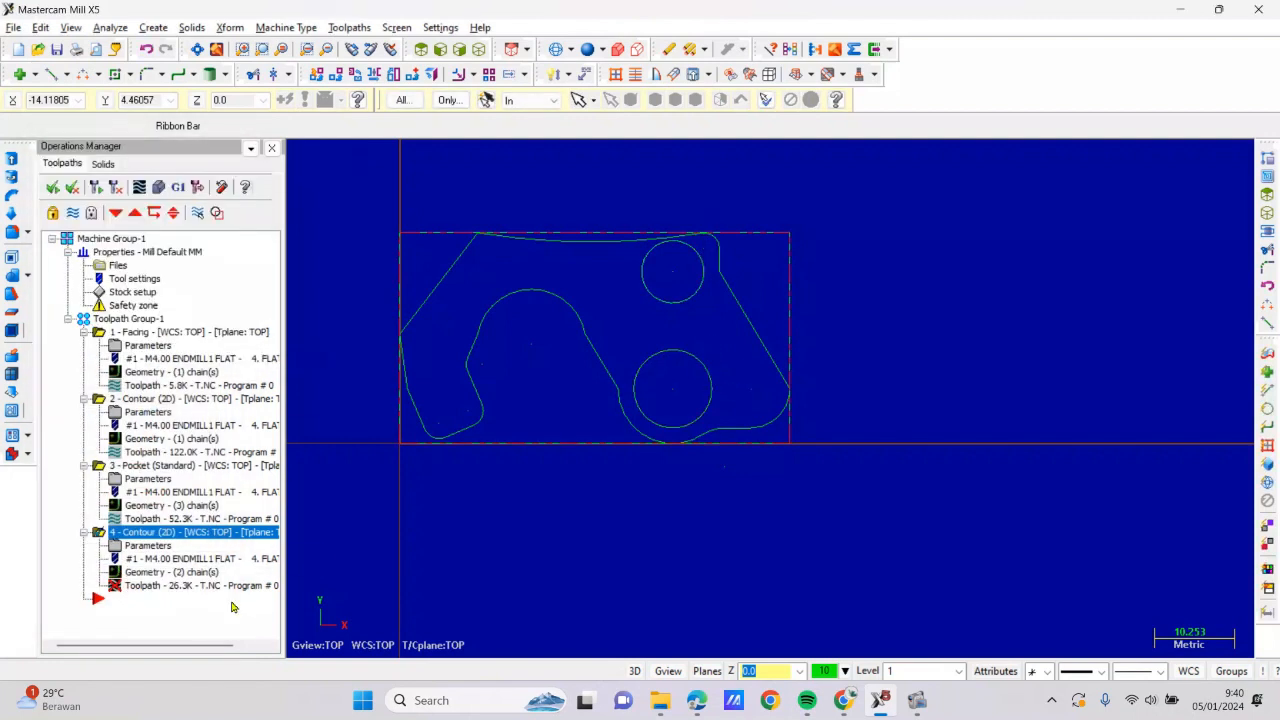
# Regenerate the rechained circle contour operation and run its machining simulation
pyautogui.click(160, 189)
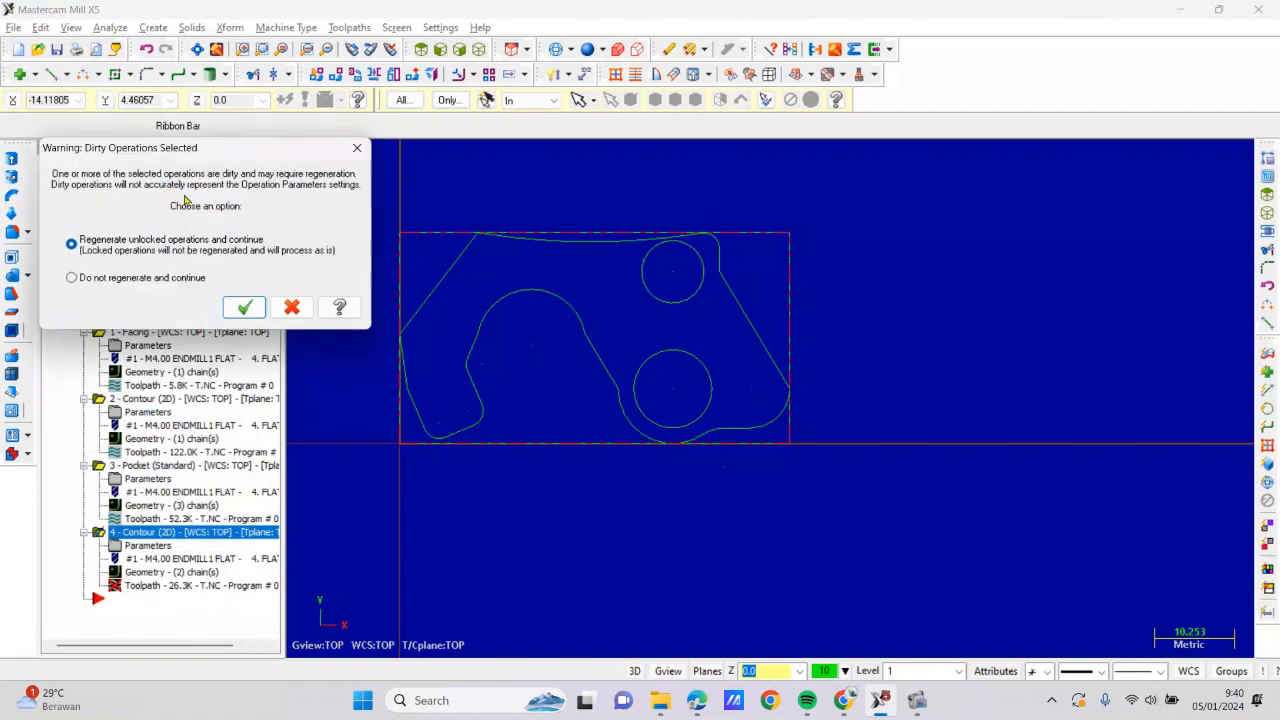
pyautogui.click(245, 303)
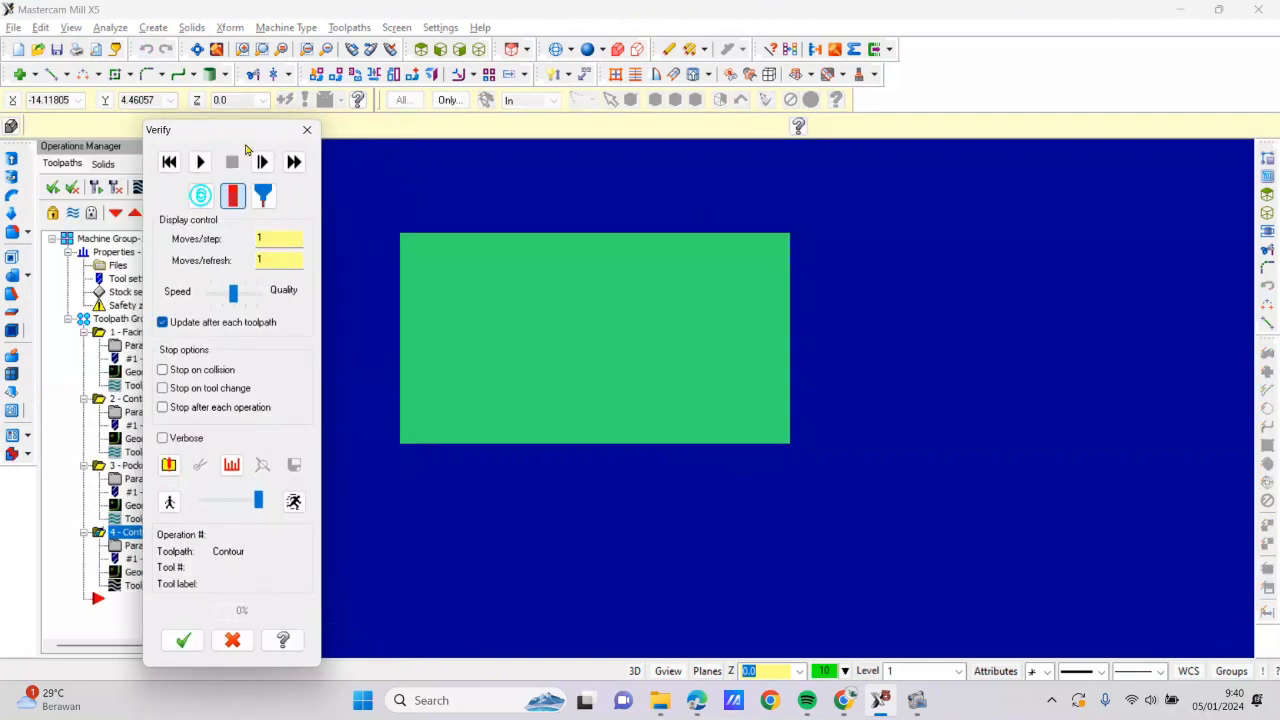
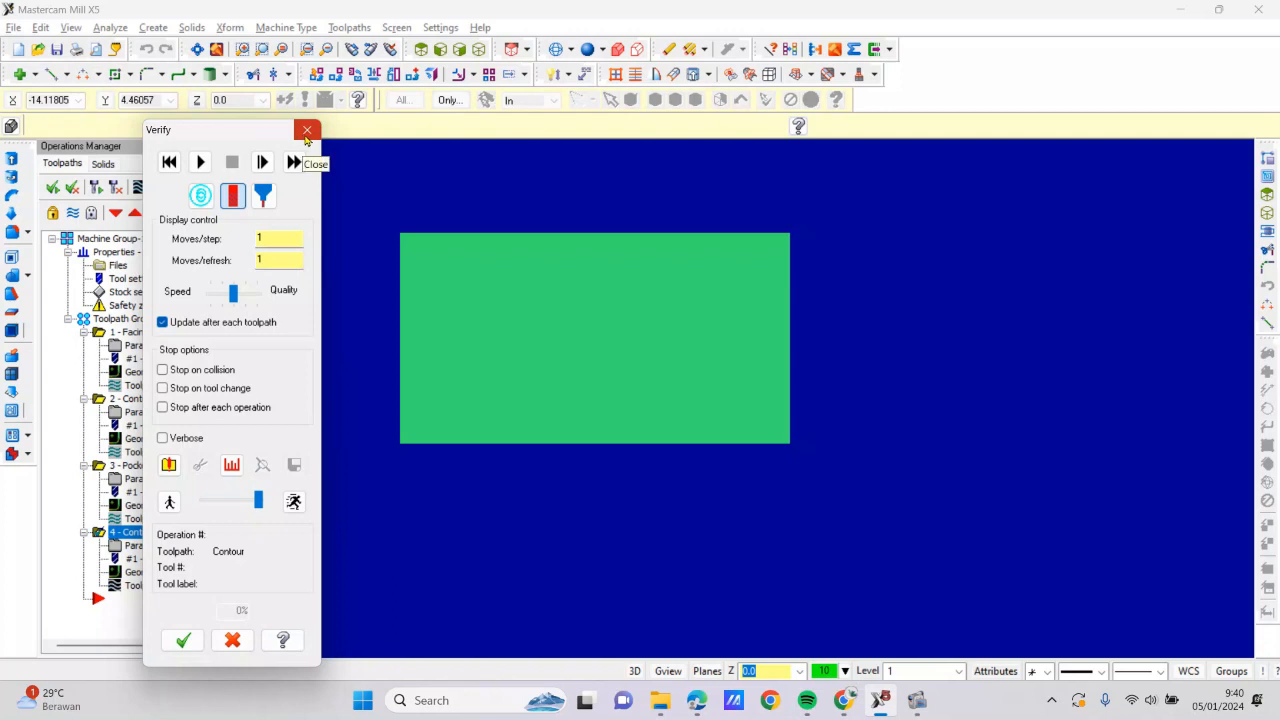
pyautogui.click(200, 161)
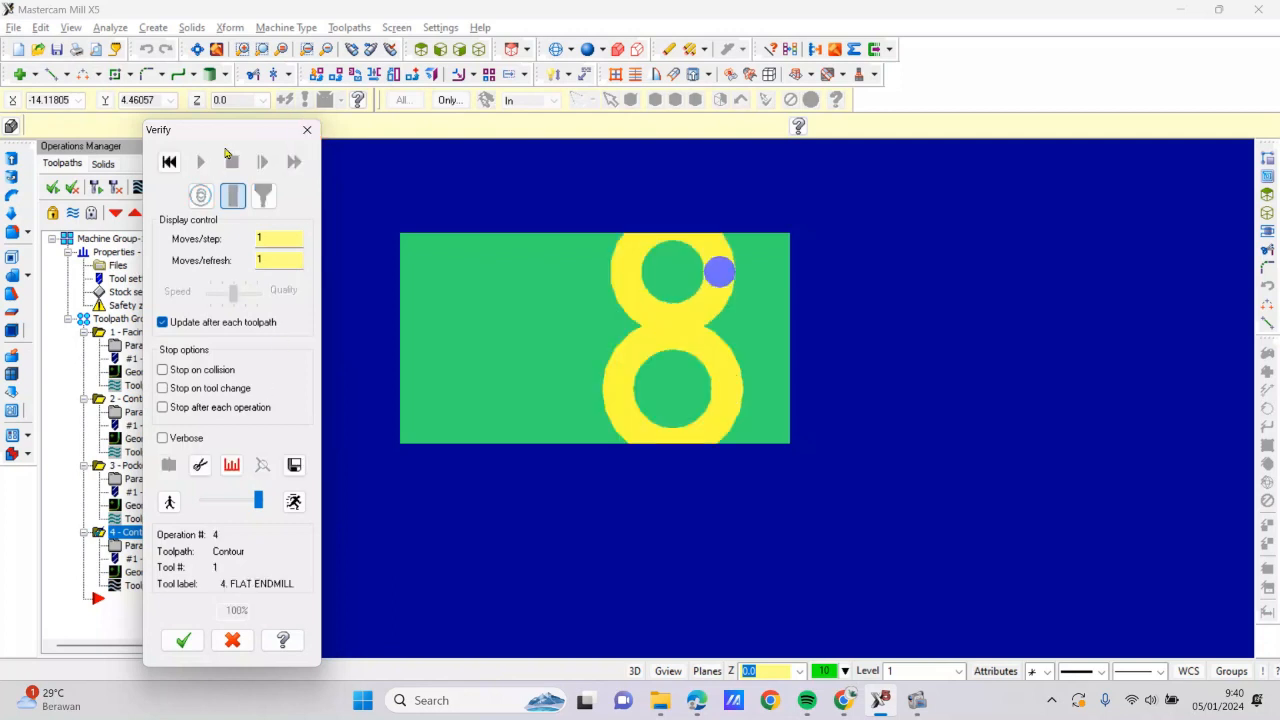
pyautogui.click(307, 130)
# Add a facing toolpath after the circle contour operation, chained to the upper circle
pyautogui.rightClick(130, 598)
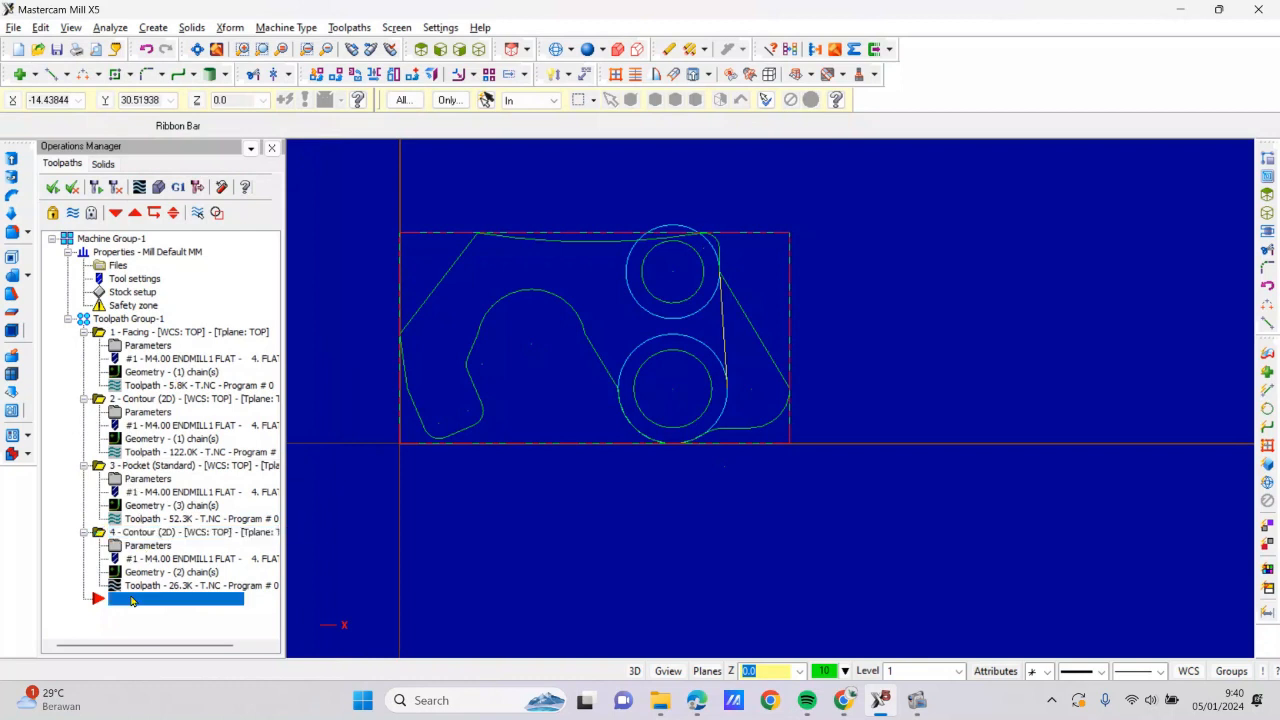
pyautogui.moveTo(241, 134)
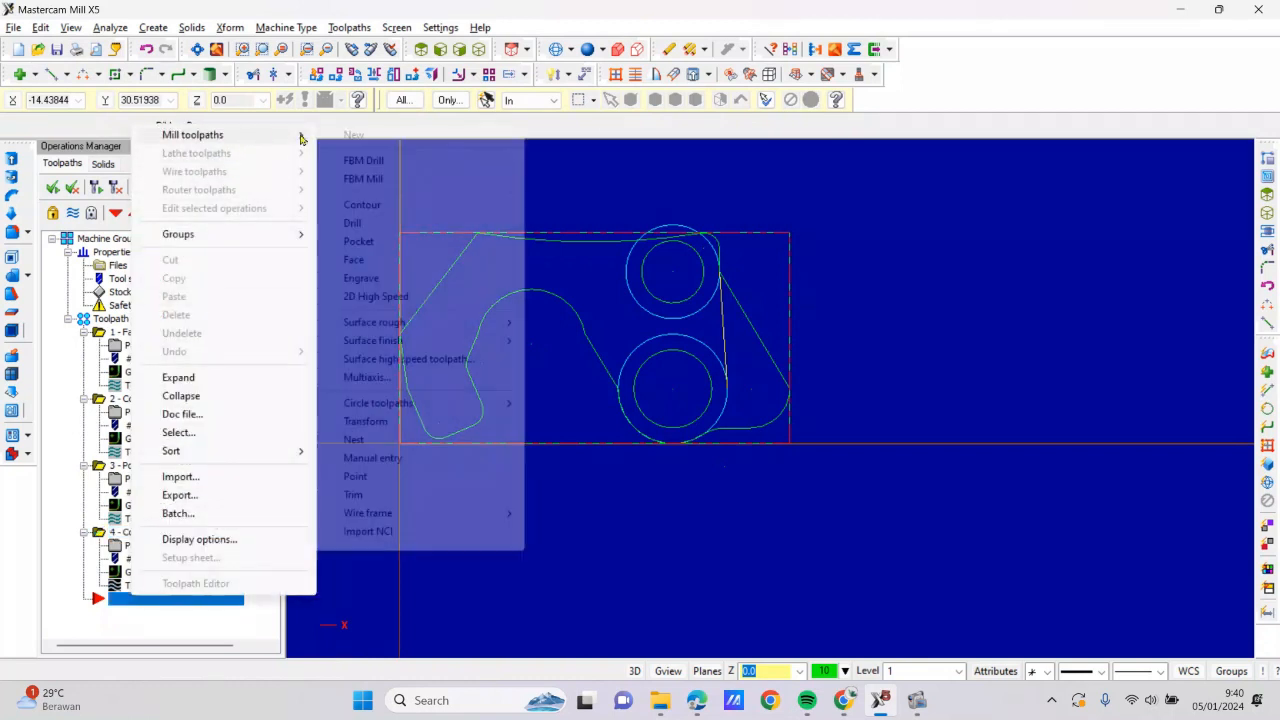
pyautogui.click(355, 260)
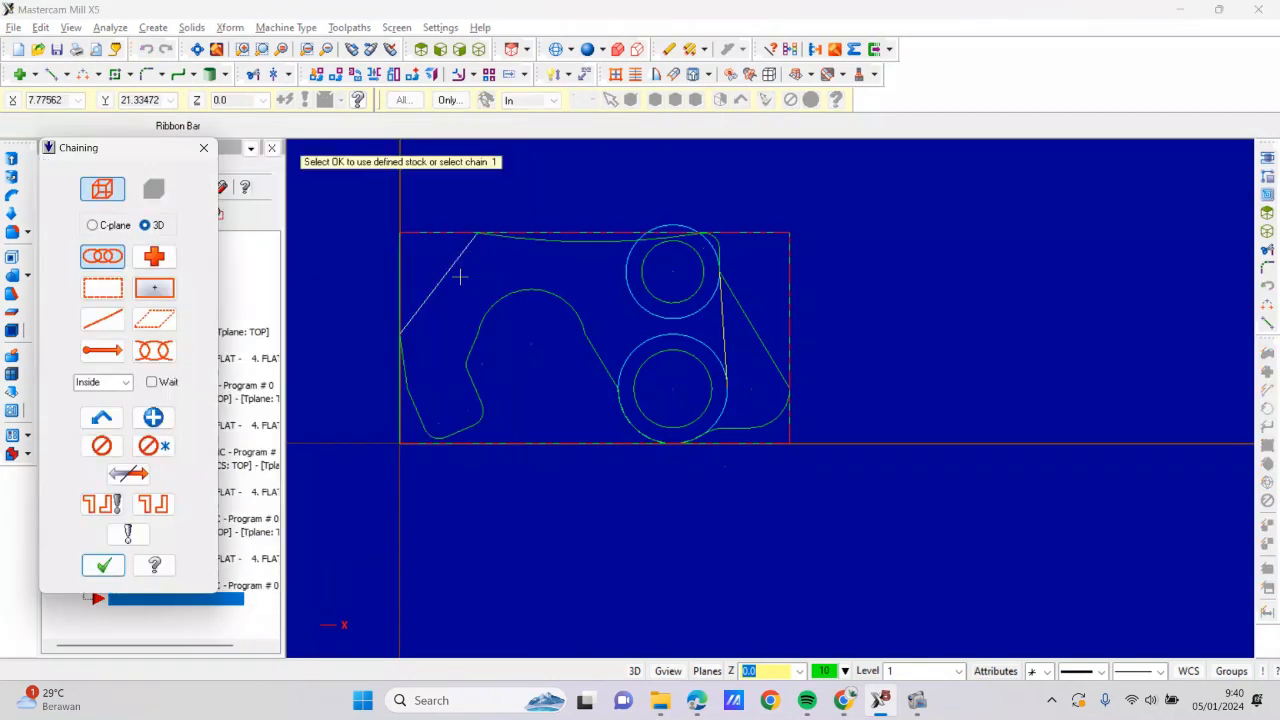
pyautogui.click(688, 297)
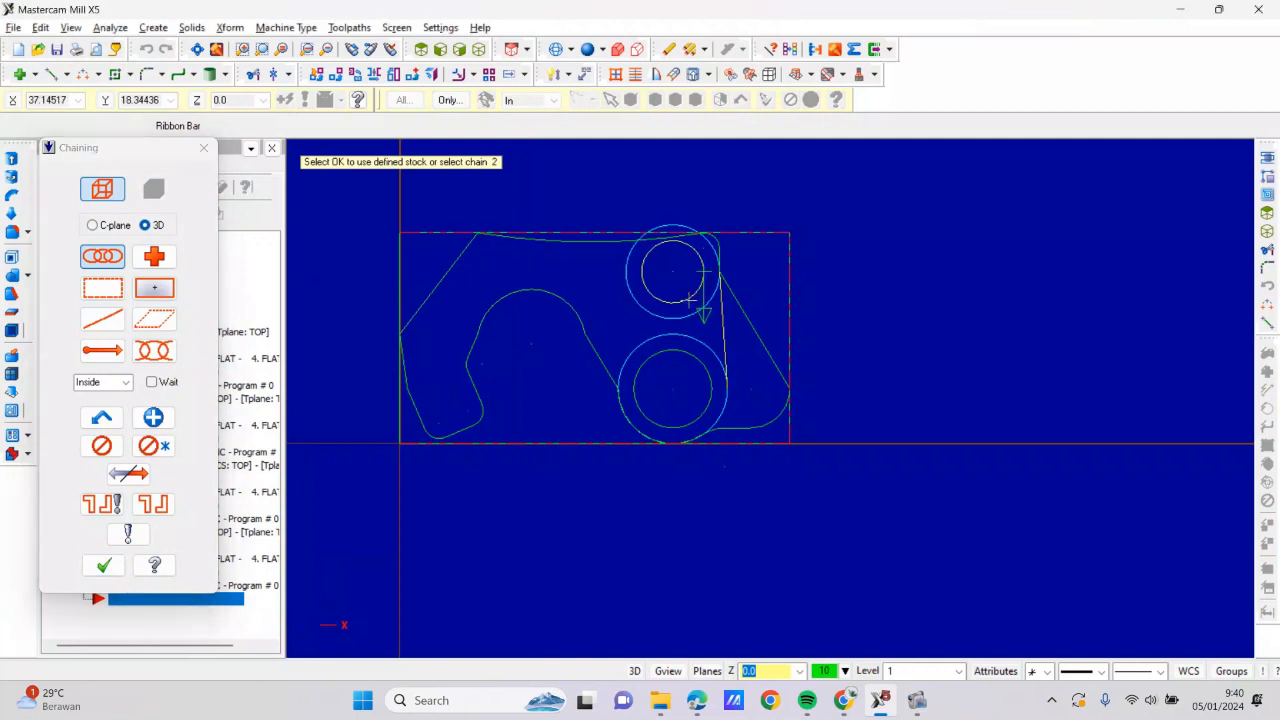
pyautogui.click(105, 566)
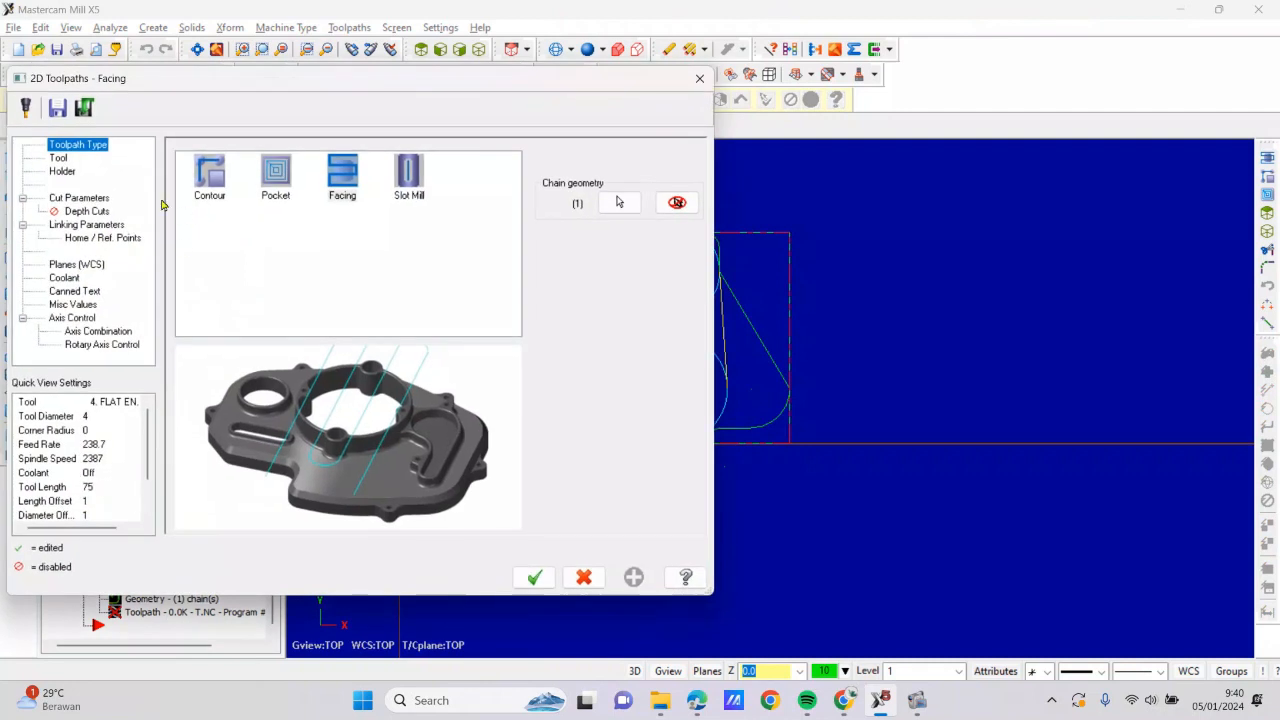
# Set the new facing operation's feed rate to 1000 and spindle speed to 1200 with the 4 mm flat endmill
pyautogui.click(58, 159)
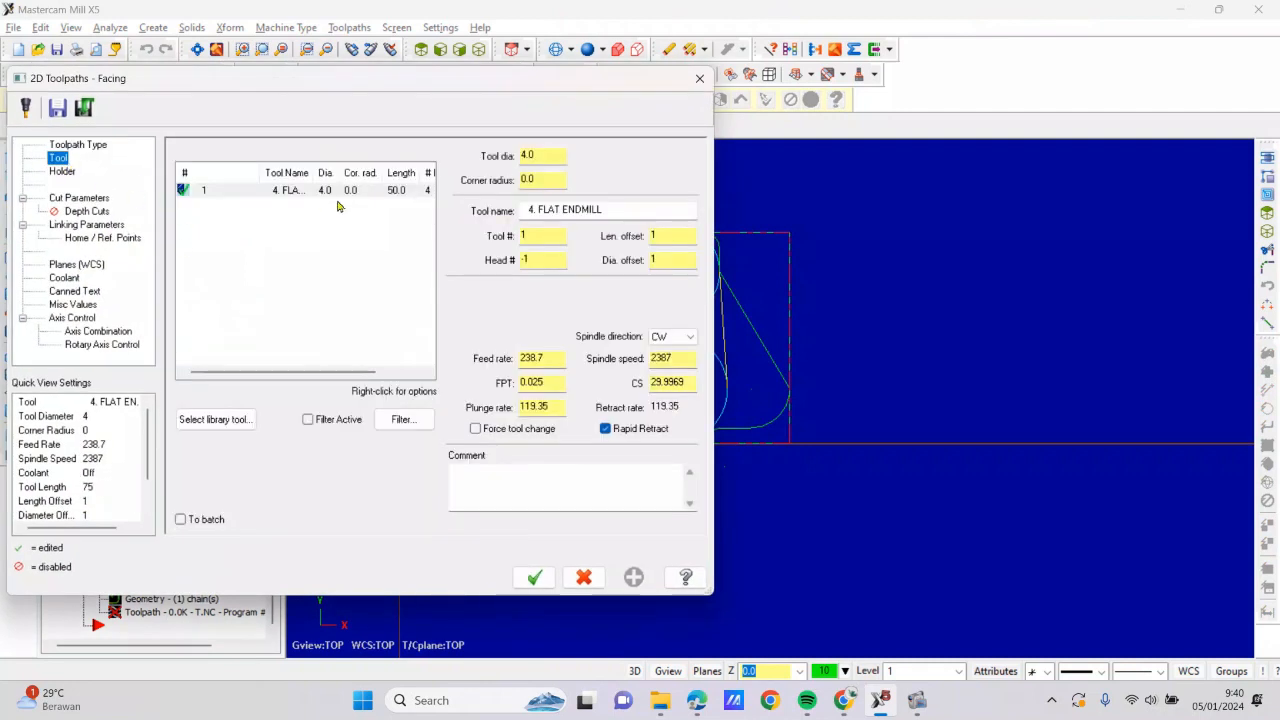
pyautogui.doubleClick(549, 359)
pyautogui.write('1000')
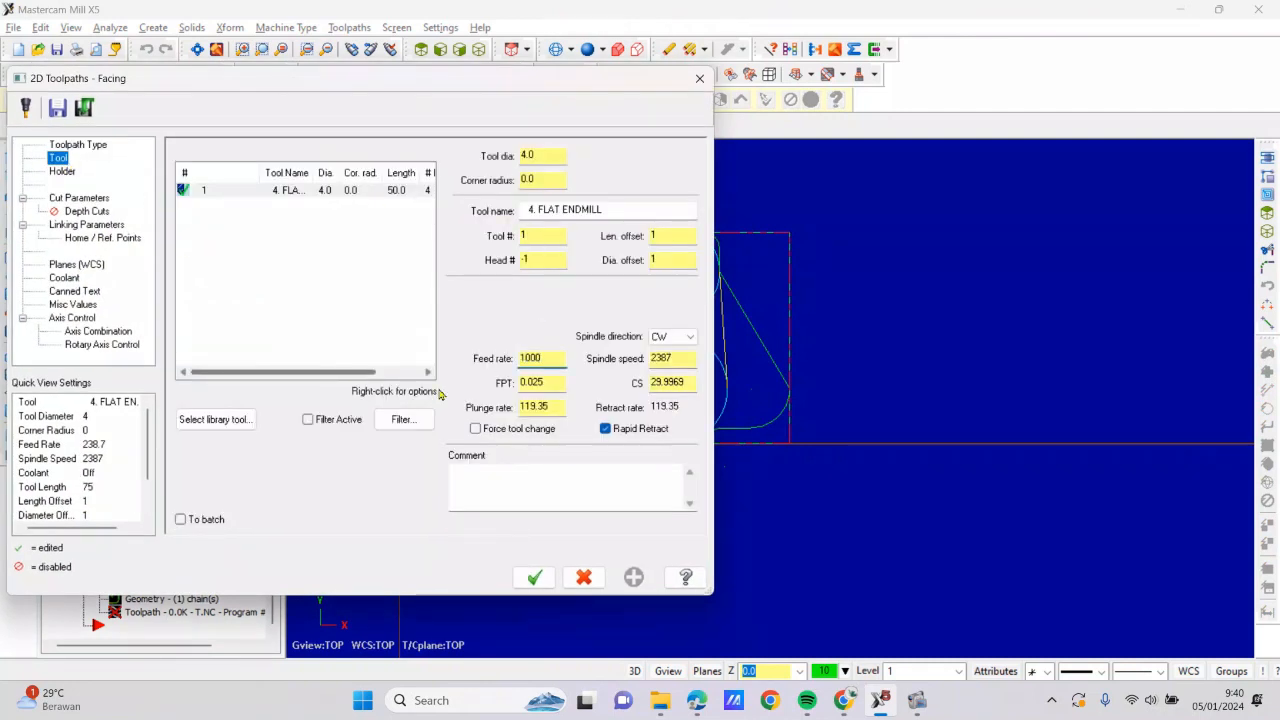
pyautogui.doubleClick(683, 358)
pyautogui.write('1200')
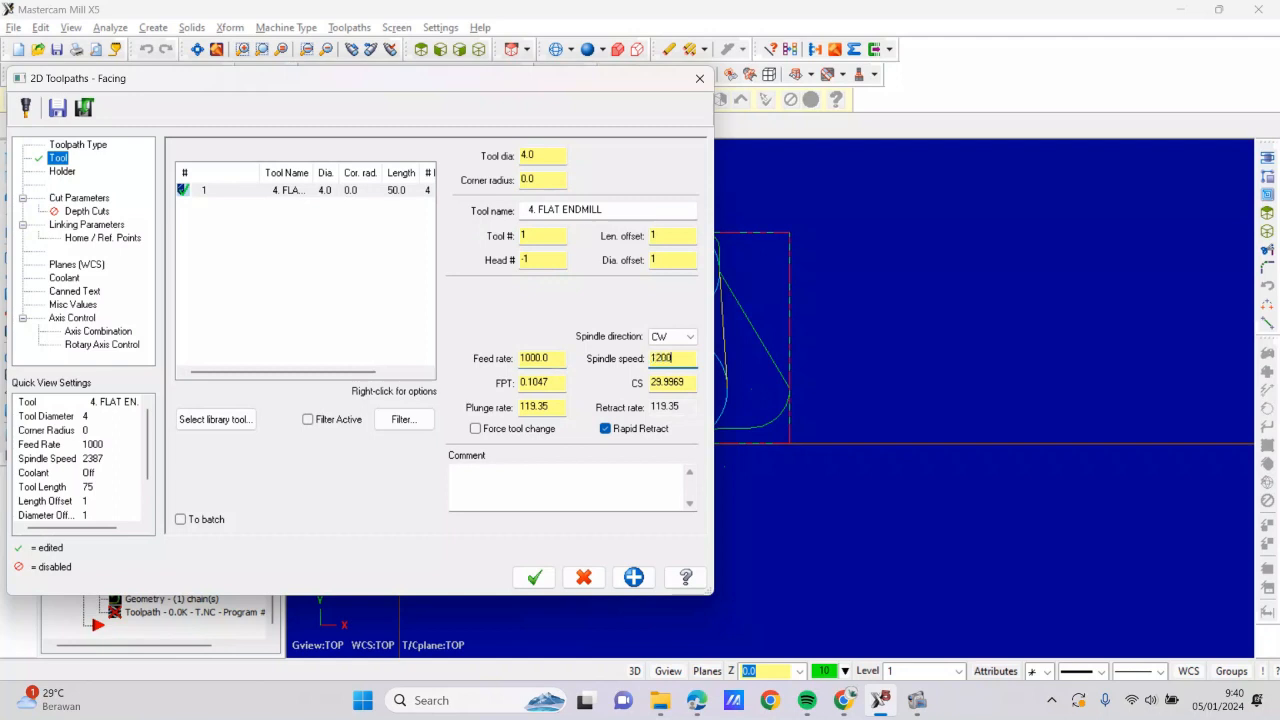
# Set the circle facing operation's incremental depth to -2
pyautogui.click(90, 199)
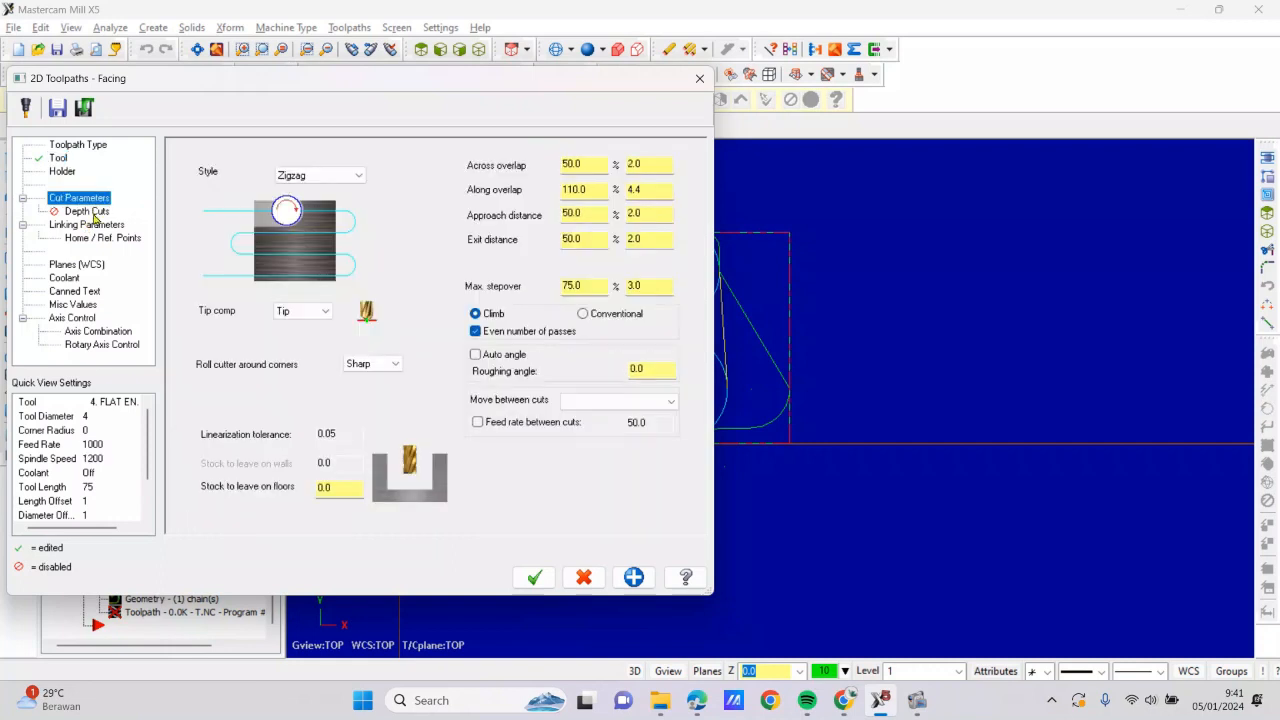
pyautogui.click(100, 226)
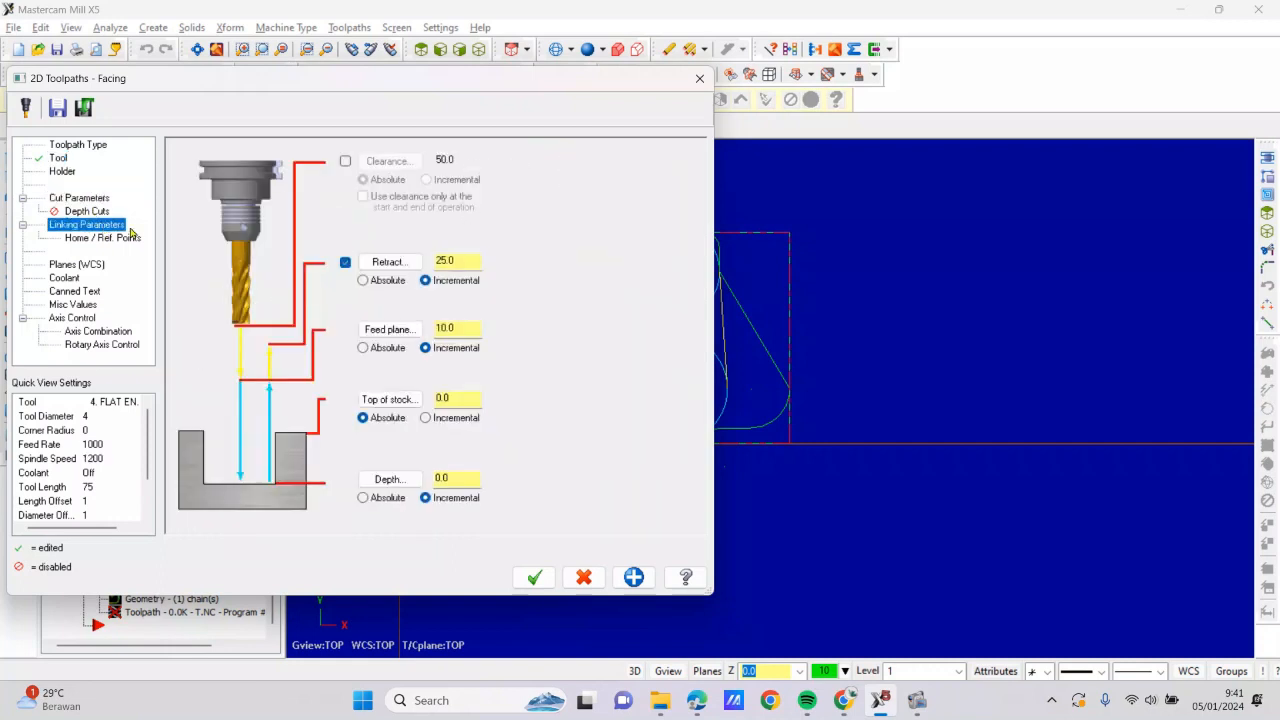
pyautogui.click(461, 477)
pyautogui.write('-2')
# Set the facing's retract height to 10 and feed plane to 3, both absolute, and generate the toolpath
pyautogui.click(460, 262)
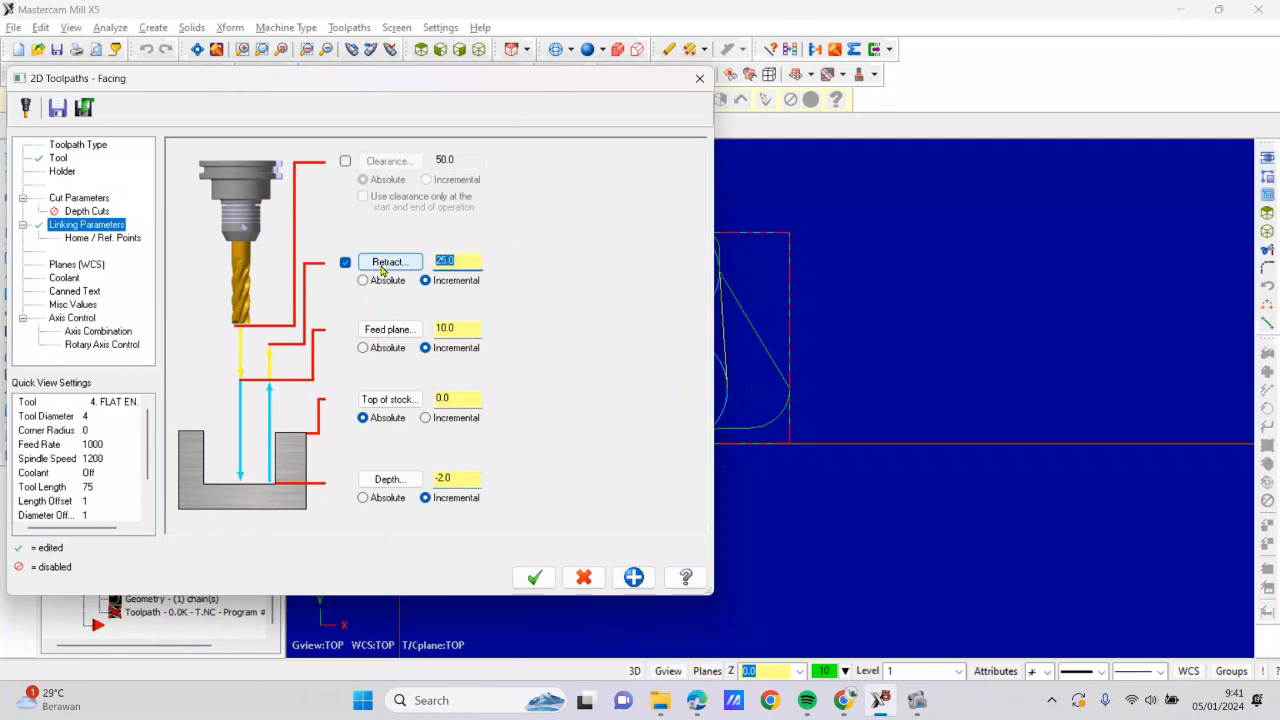
pyautogui.write('10')
pyautogui.click(363, 280)
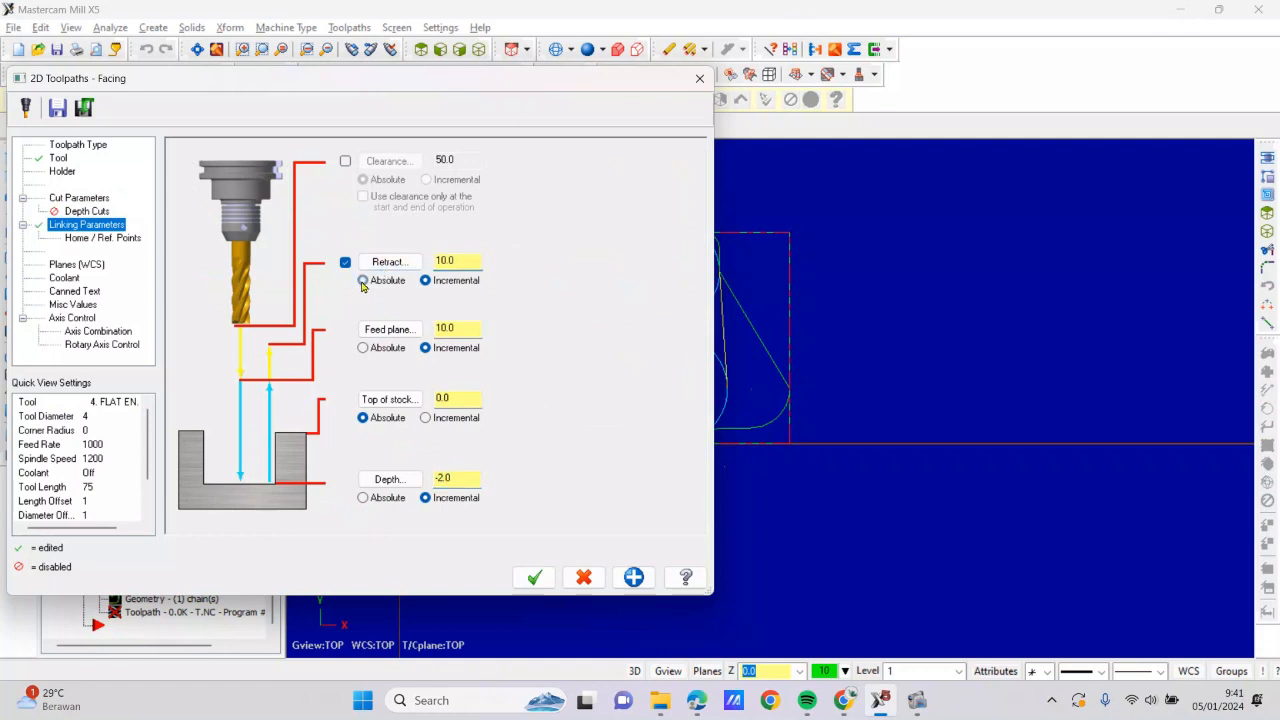
pyautogui.click(445, 328)
pyautogui.write('3')
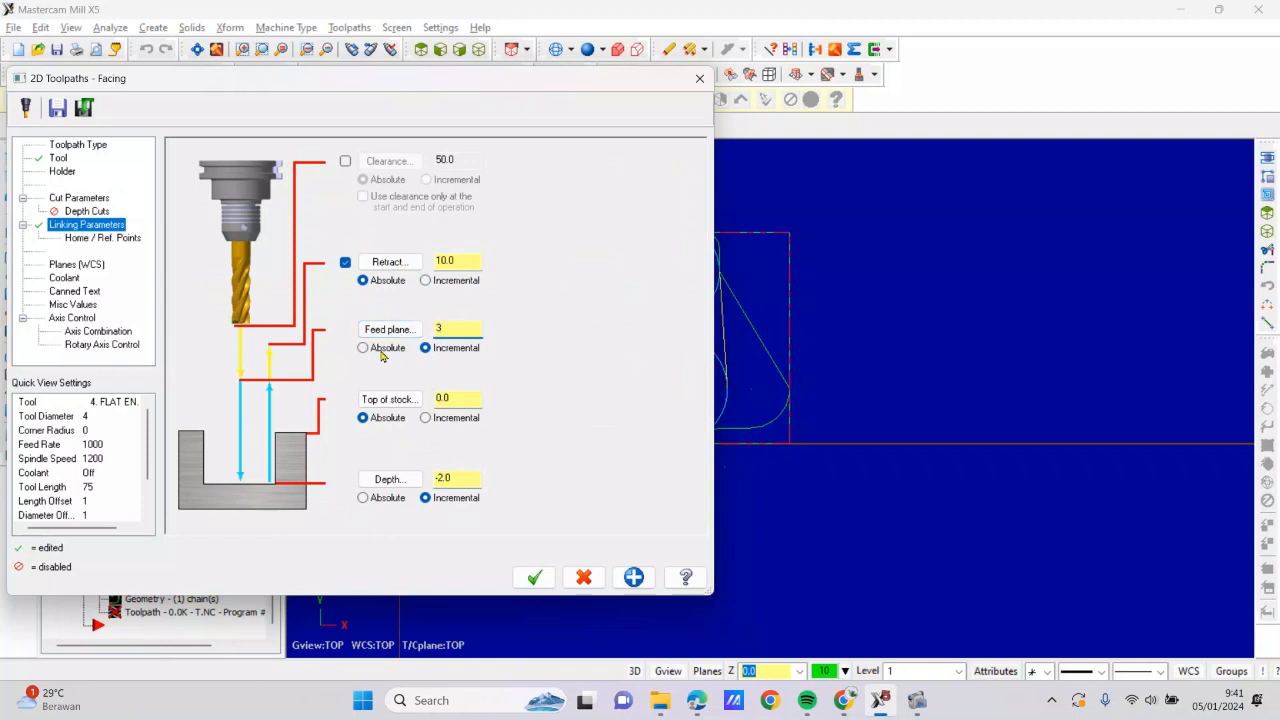
pyautogui.click(385, 348)
pyautogui.click(534, 577)
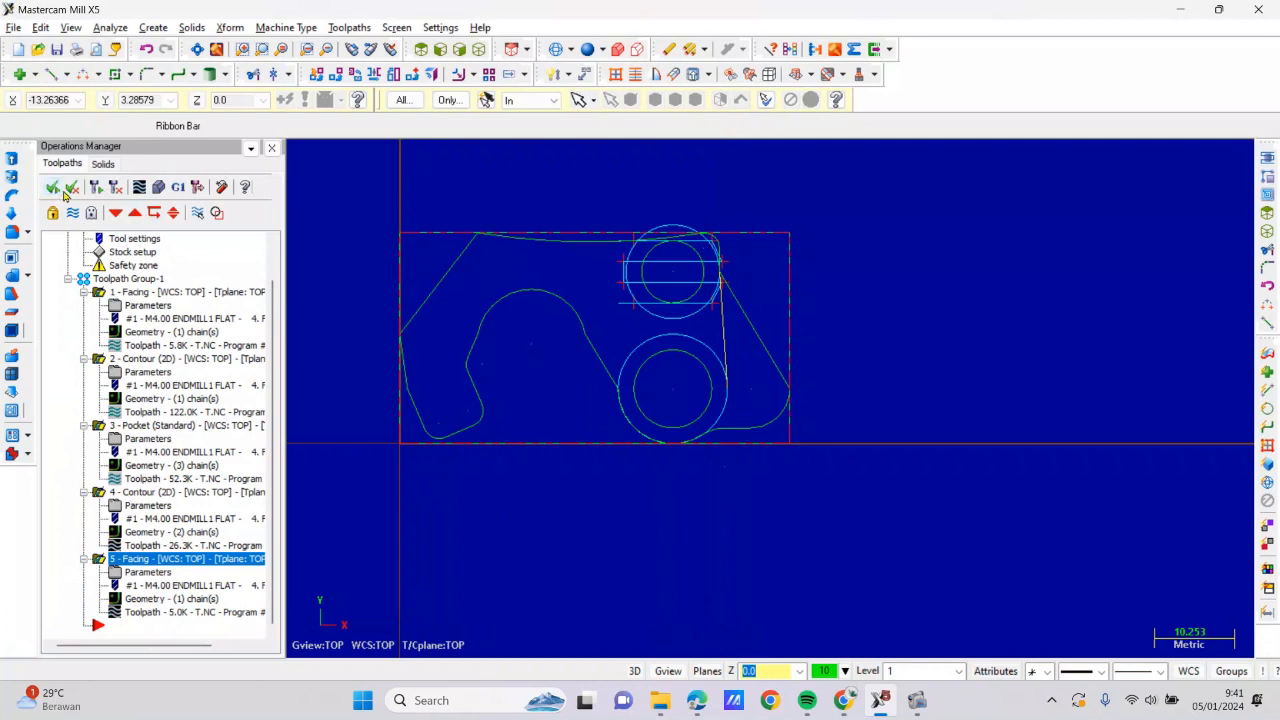
# Run the machining simulation of all five operations in isometric view
pyautogui.click(157, 188)
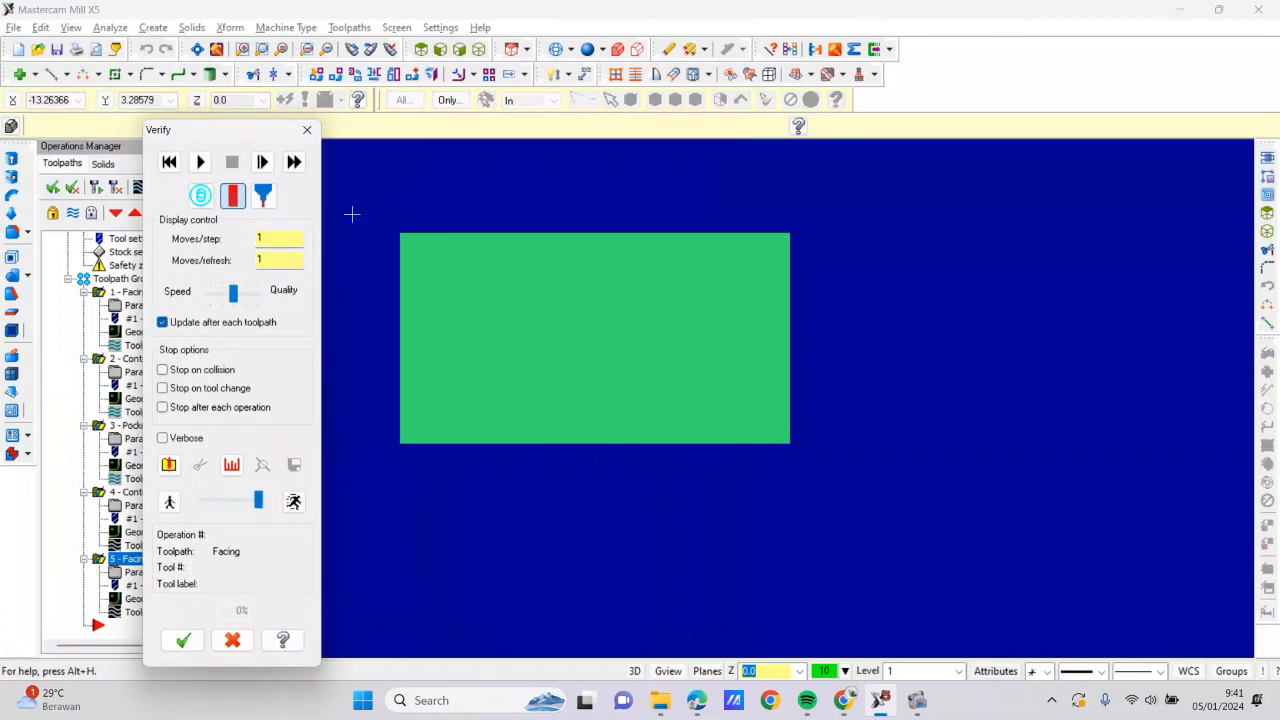
pyautogui.click(477, 51)
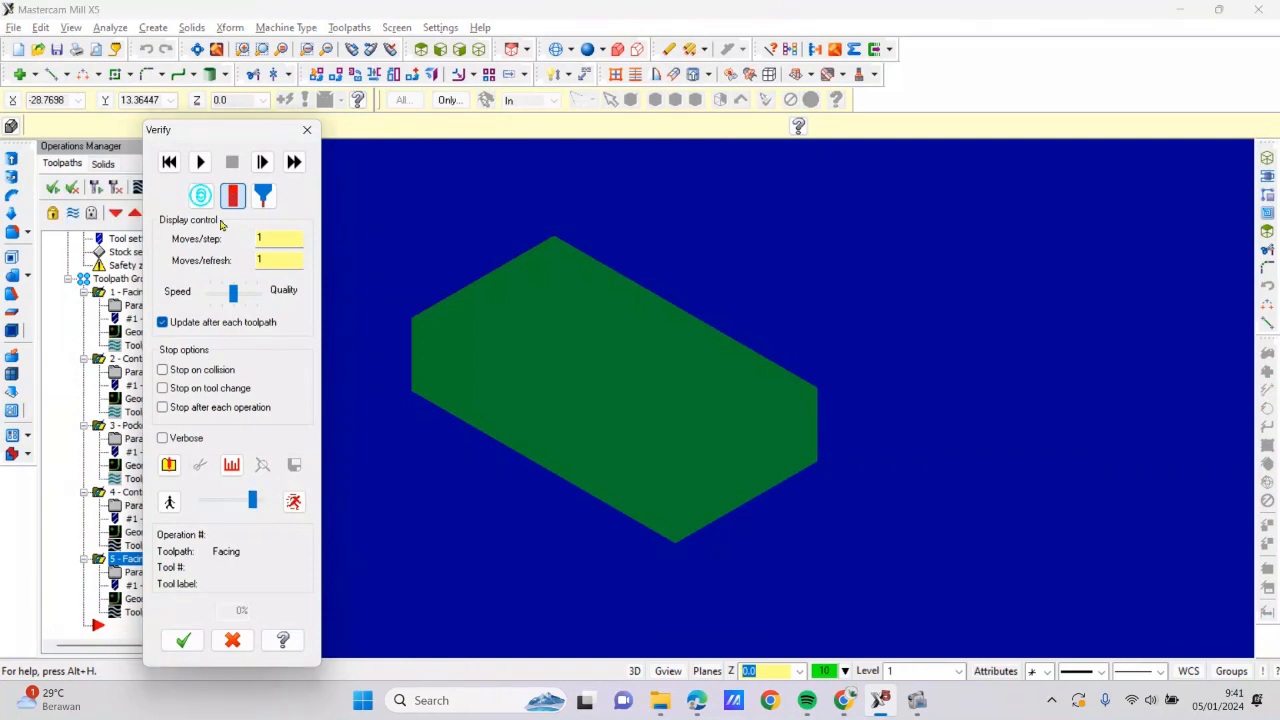
pyautogui.click(201, 162)
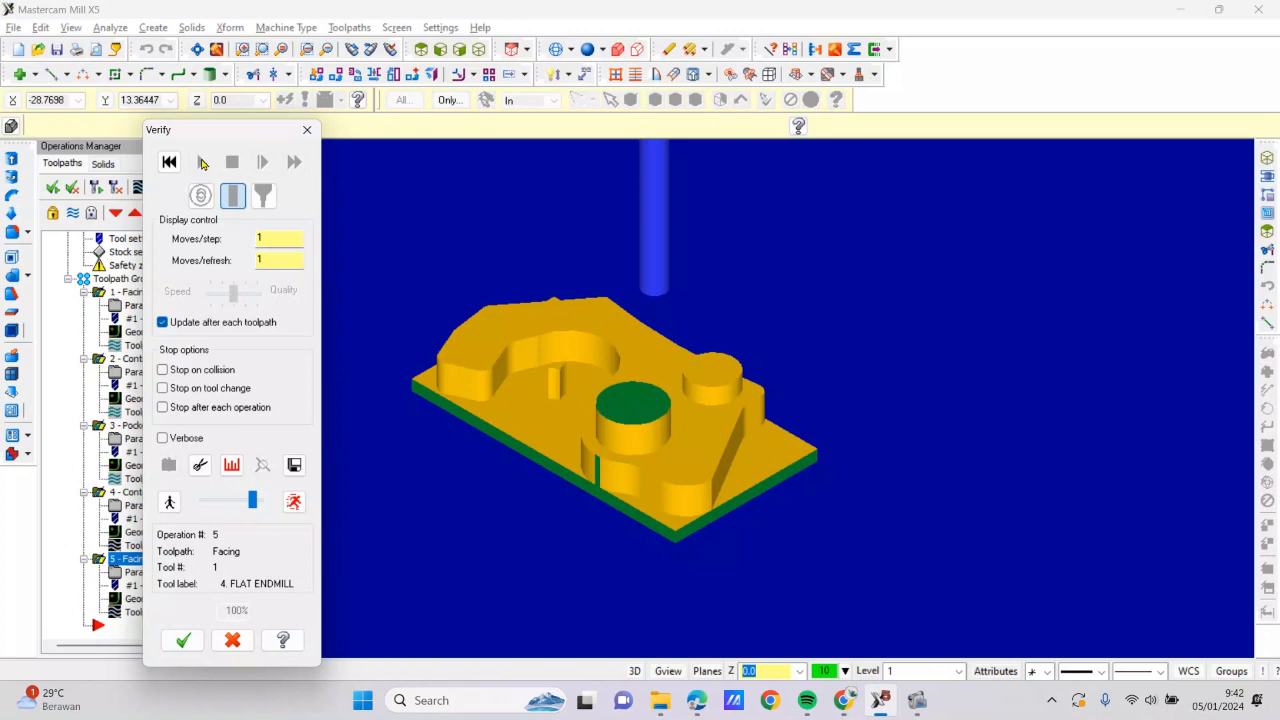
pyautogui.click(307, 130)
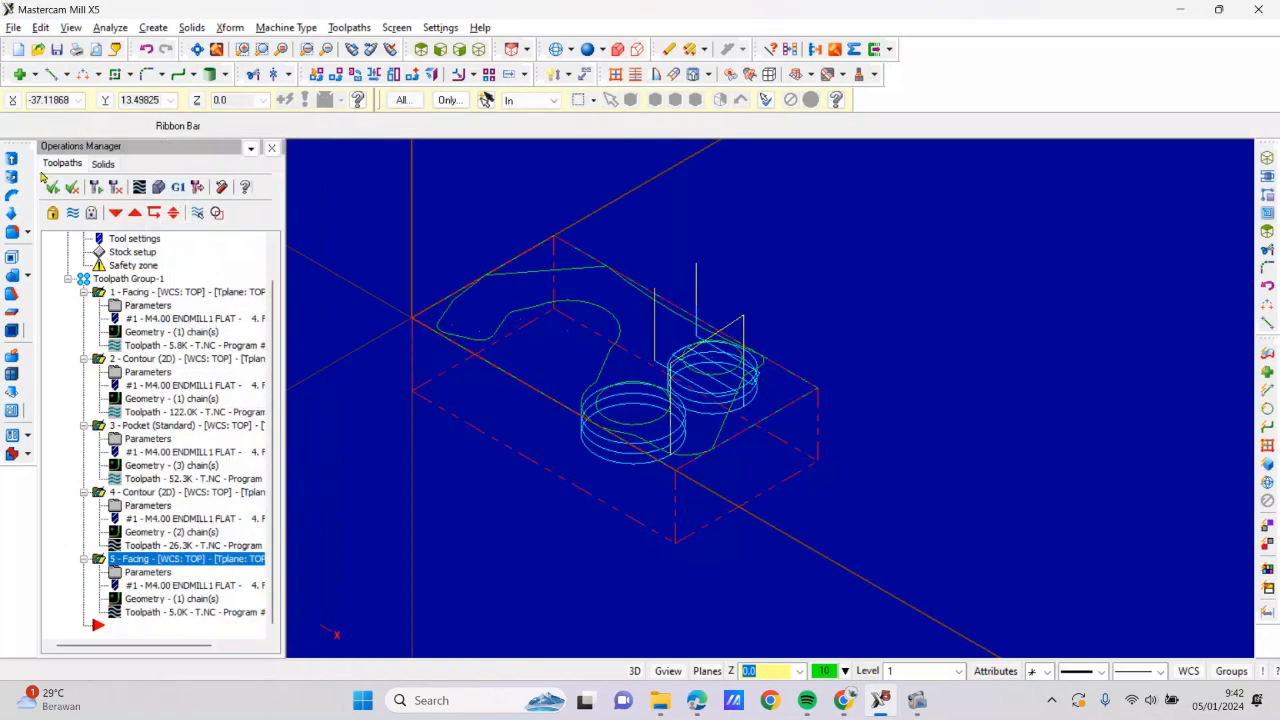
# Save the part file as cantolan in the Pictures folder
pyautogui.click(14, 27)
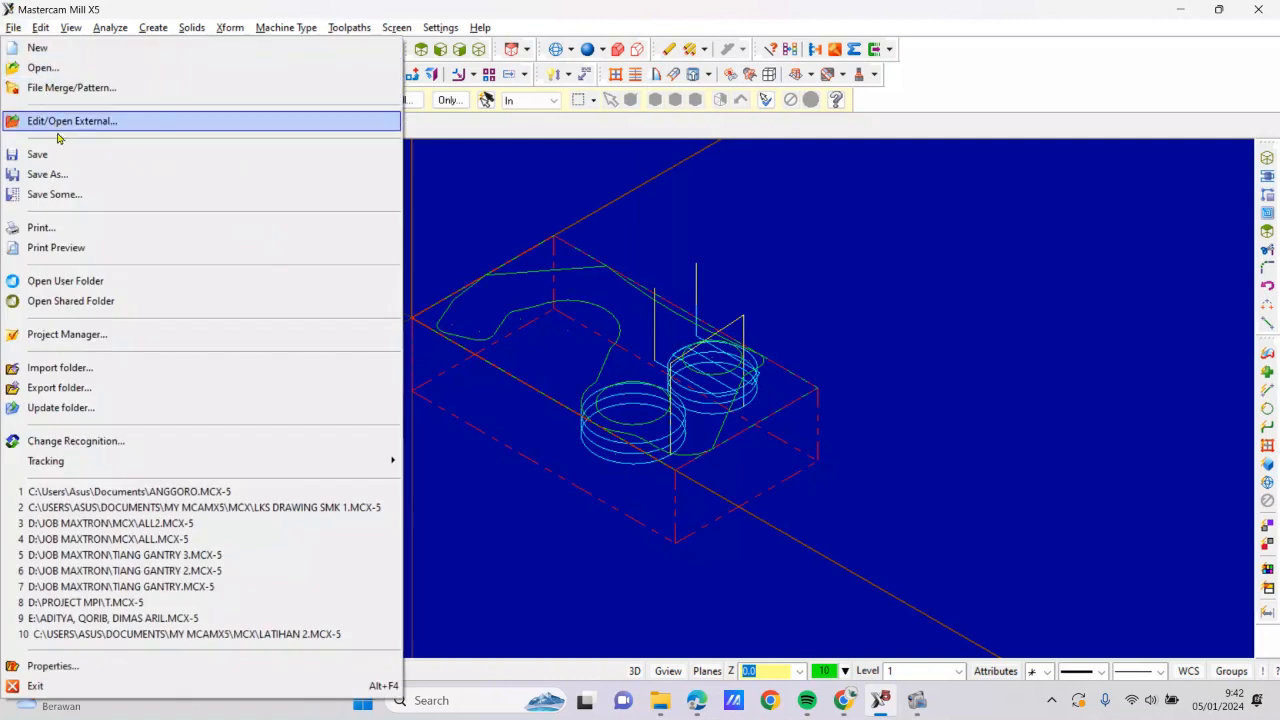
pyautogui.click(64, 172)
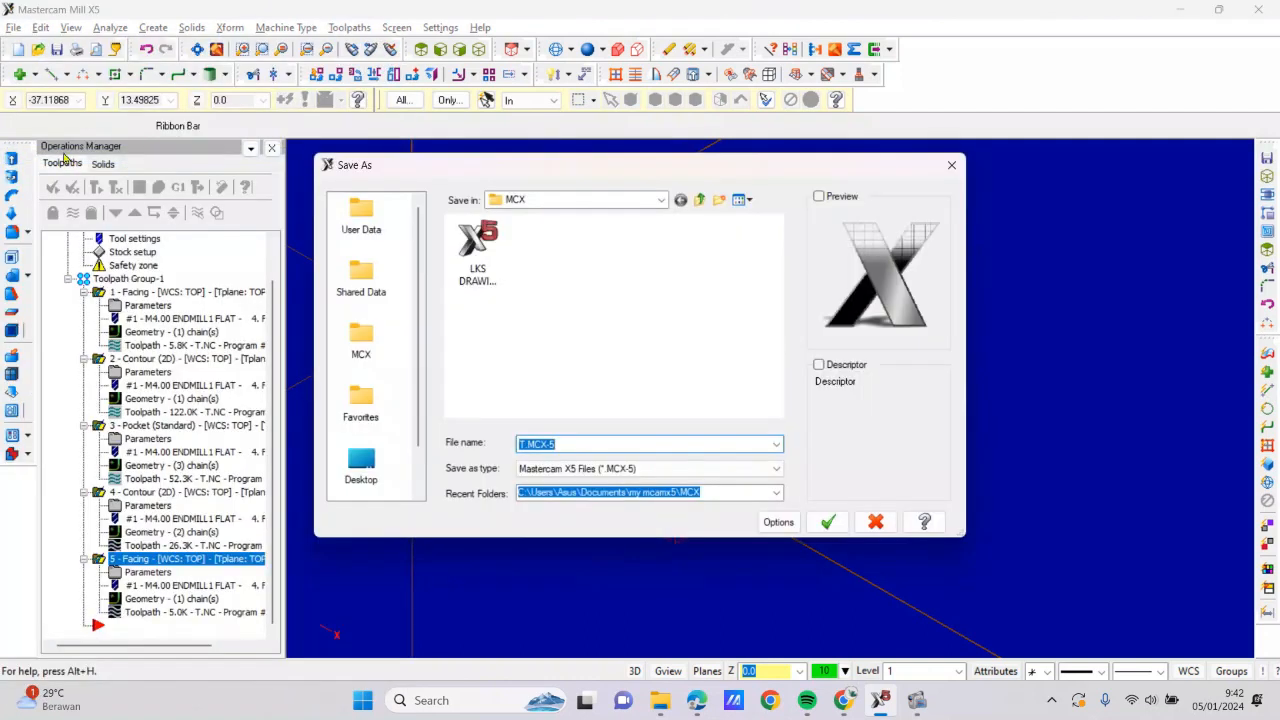
pyautogui.click(661, 199)
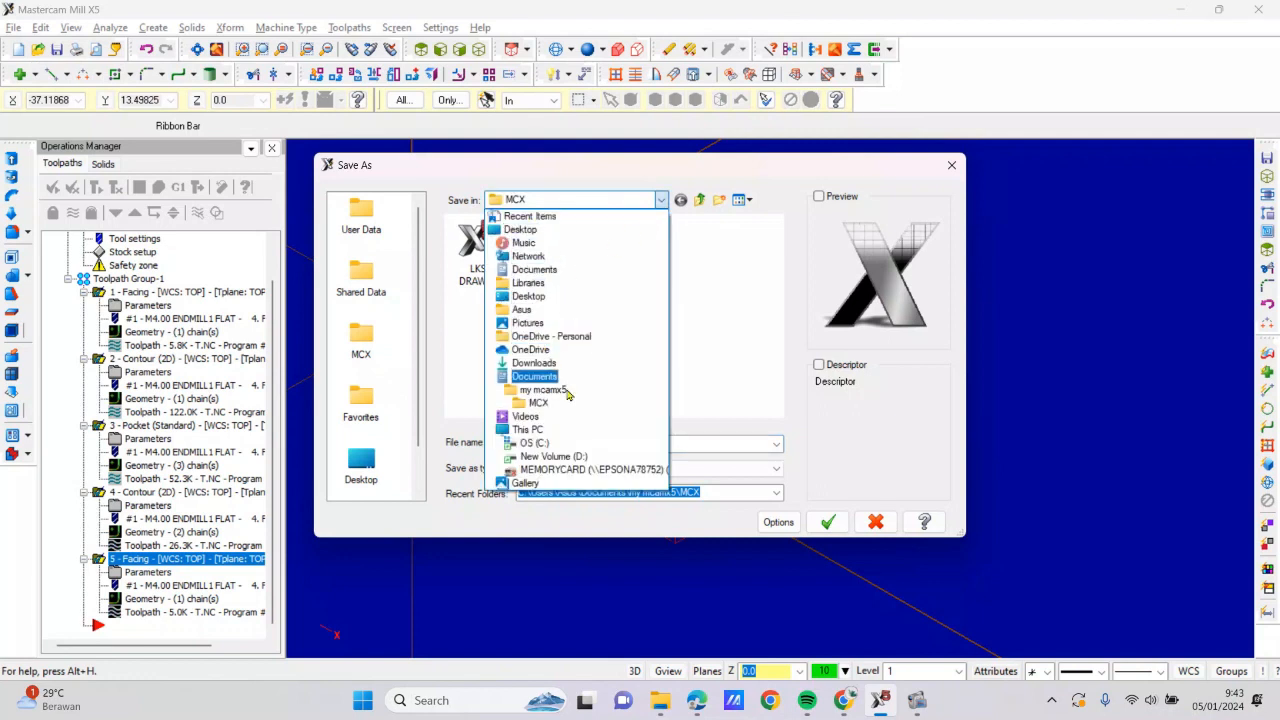
pyautogui.click(549, 323)
pyautogui.click(598, 444)
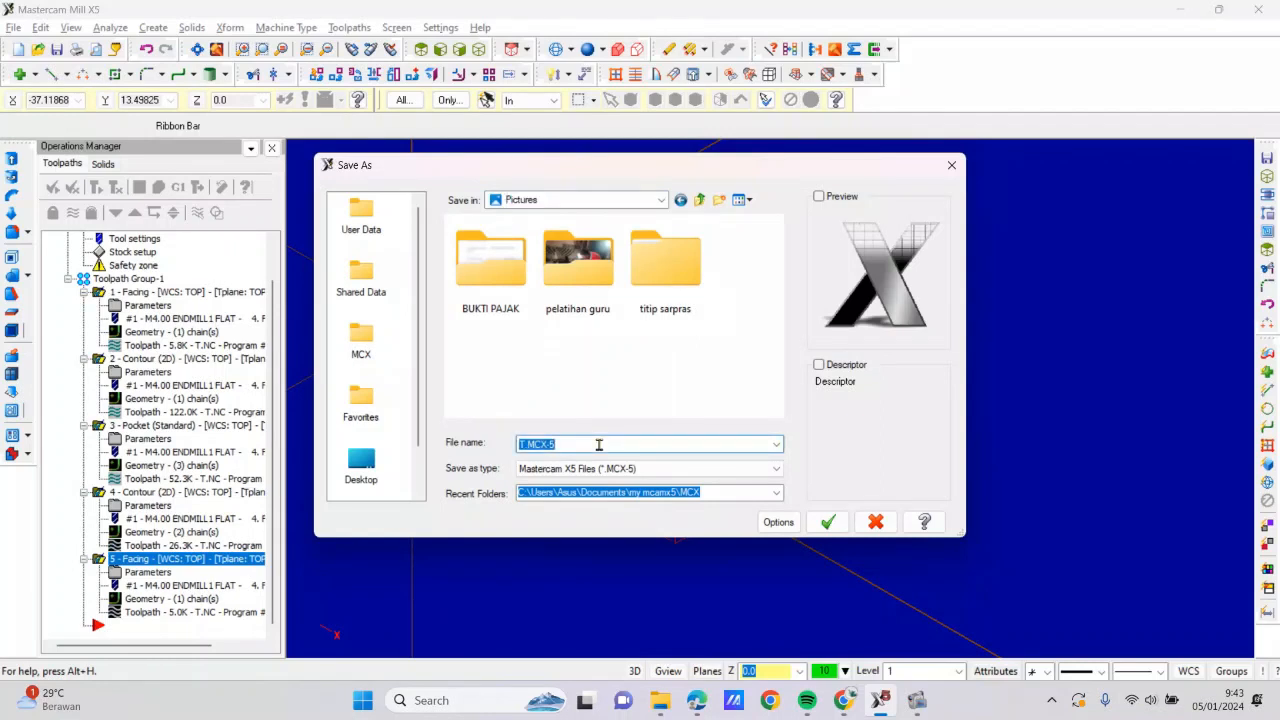
pyautogui.write('cantolan')
pyautogui.click(828, 521)
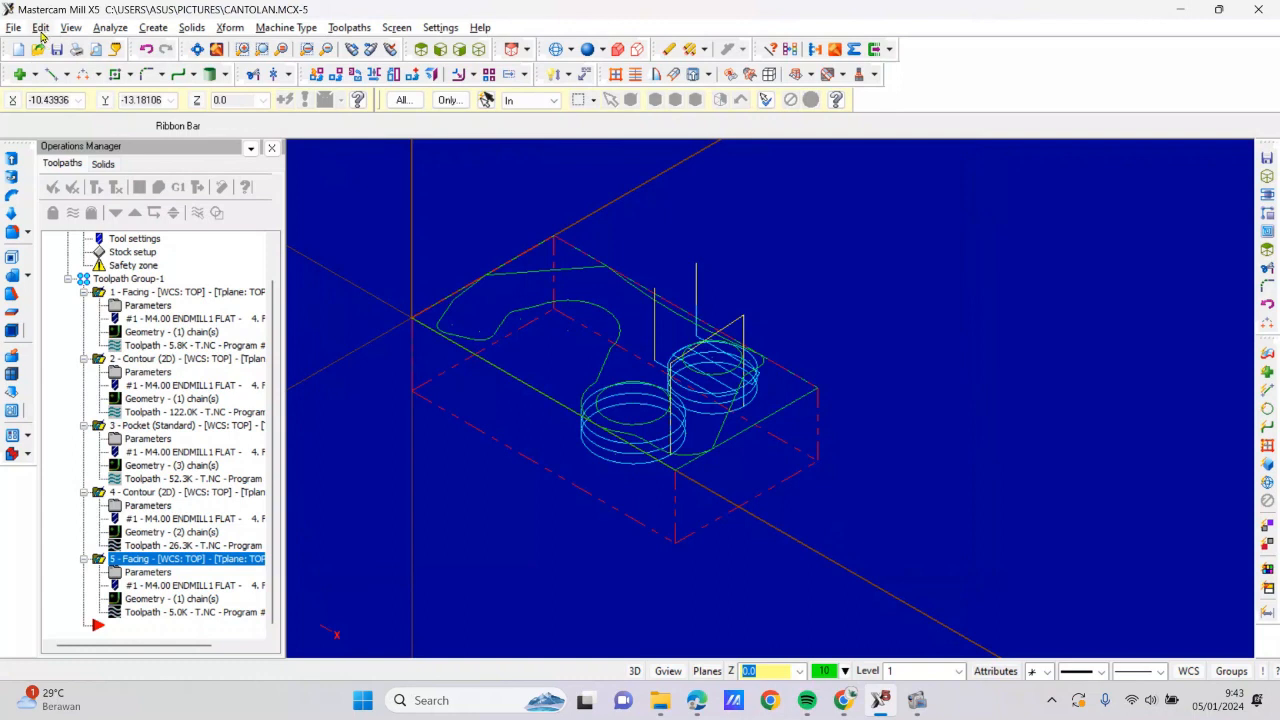
# Post-process the operations to an NC file named cantolan in the Pictures folder
pyautogui.click(177, 187)
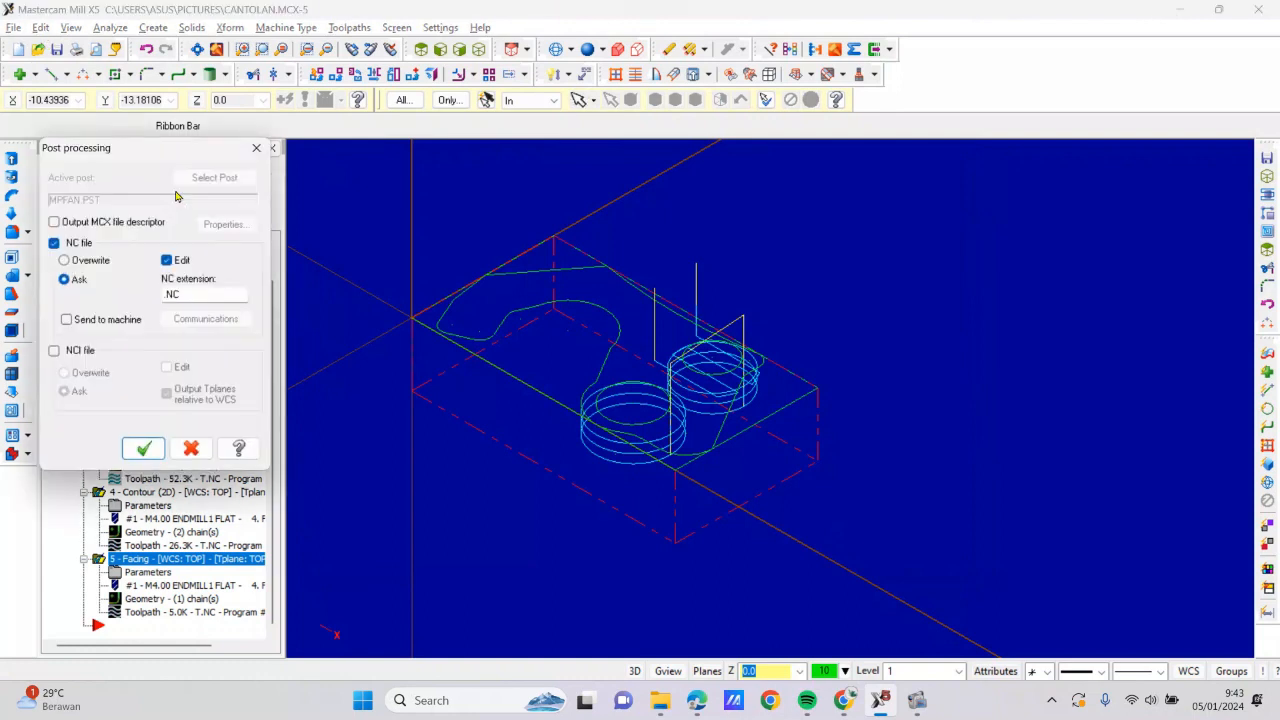
pyautogui.click(152, 450)
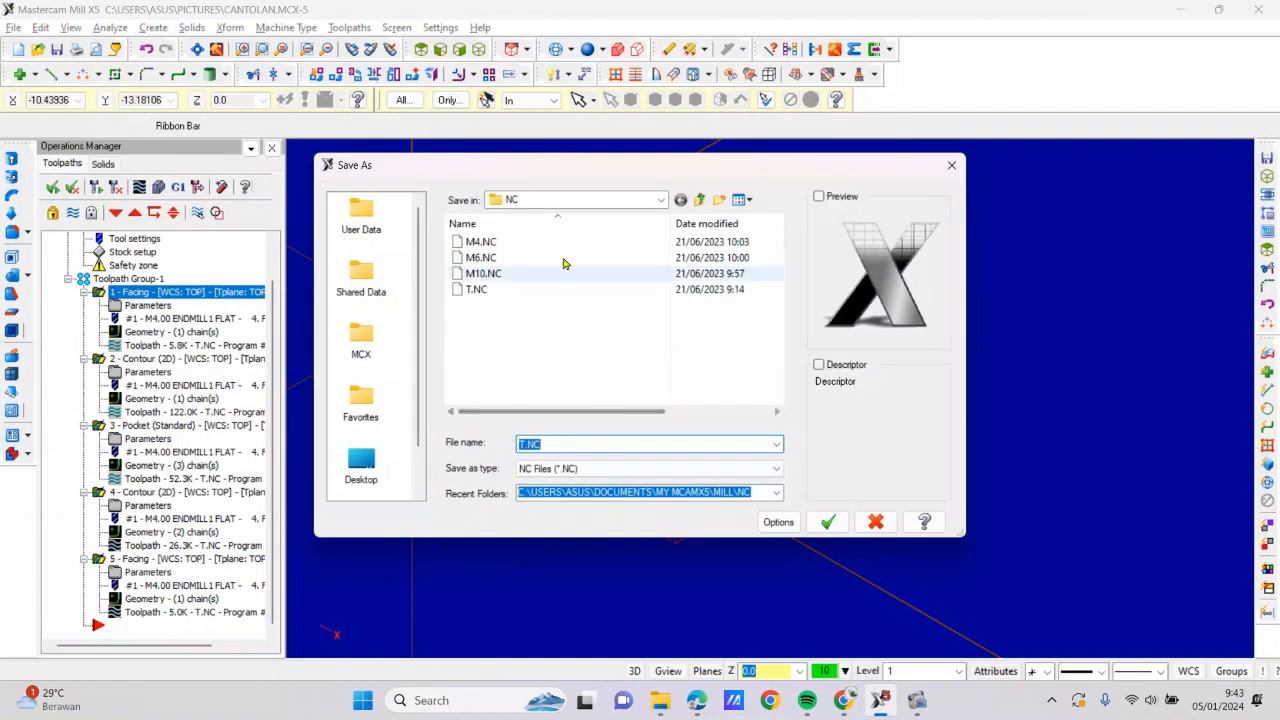
pyautogui.click(661, 200)
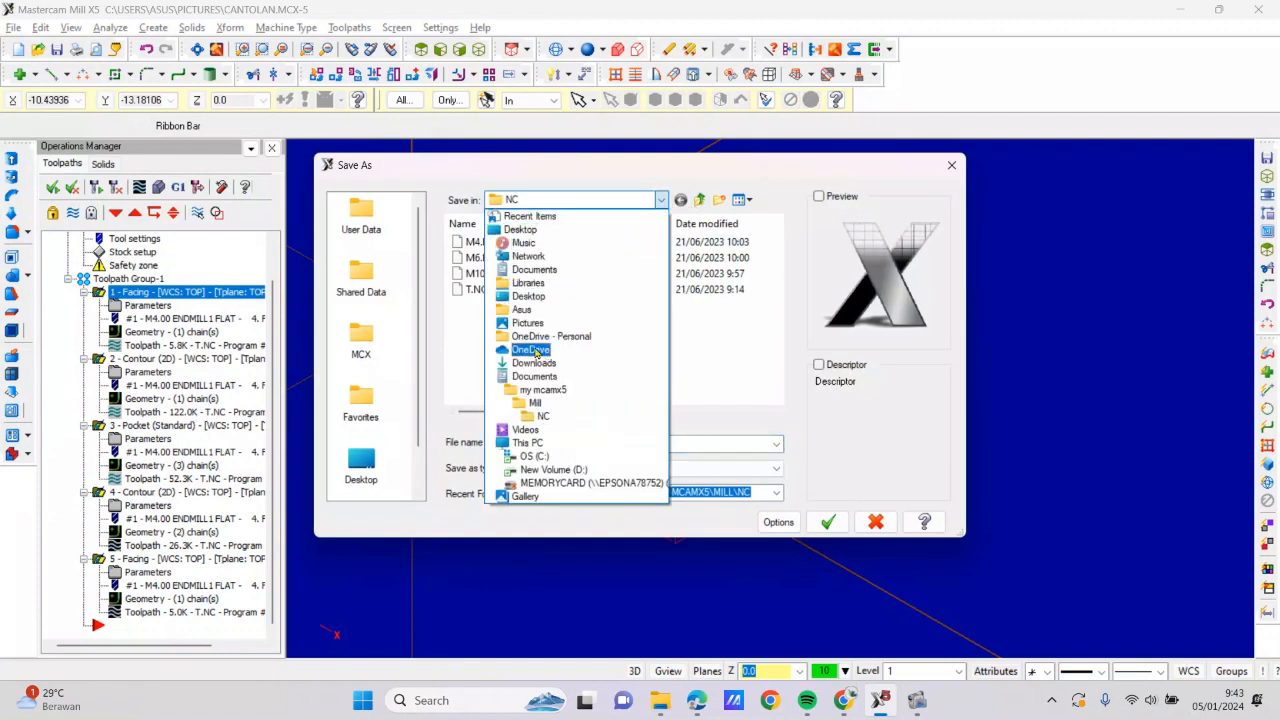
pyautogui.click(529, 323)
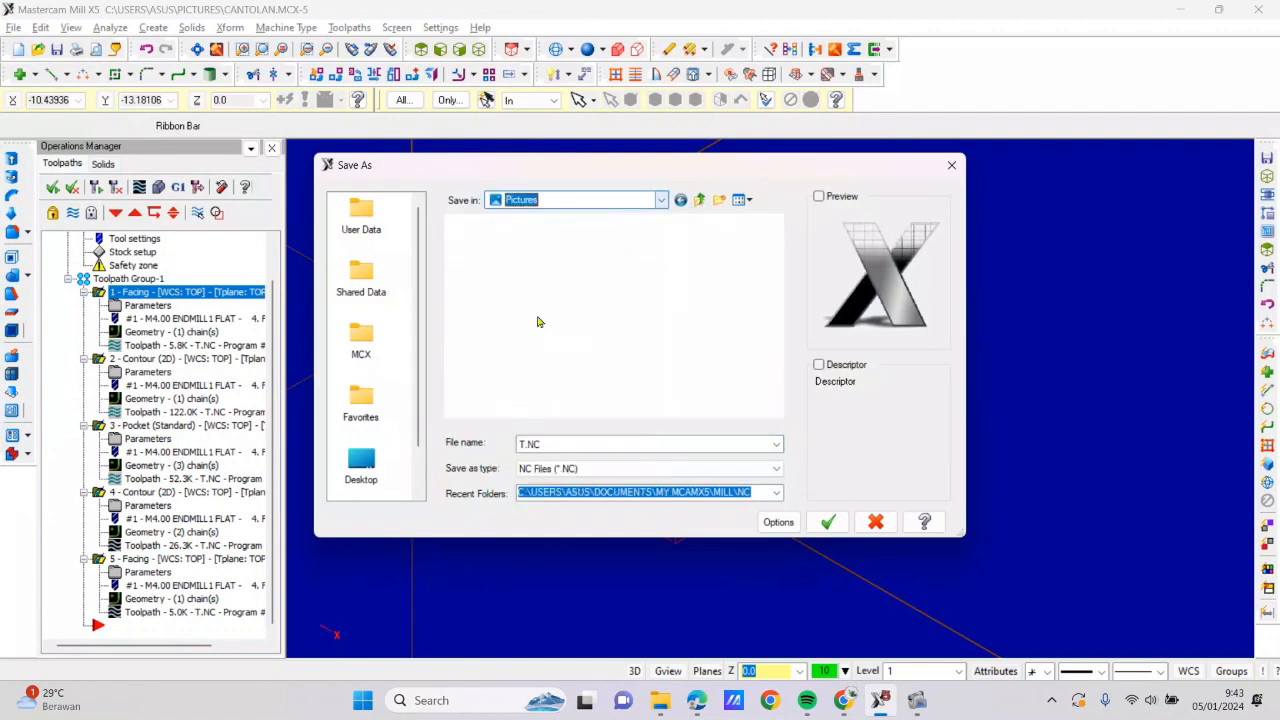
pyautogui.click(598, 445)
pyautogui.write('cantolan')
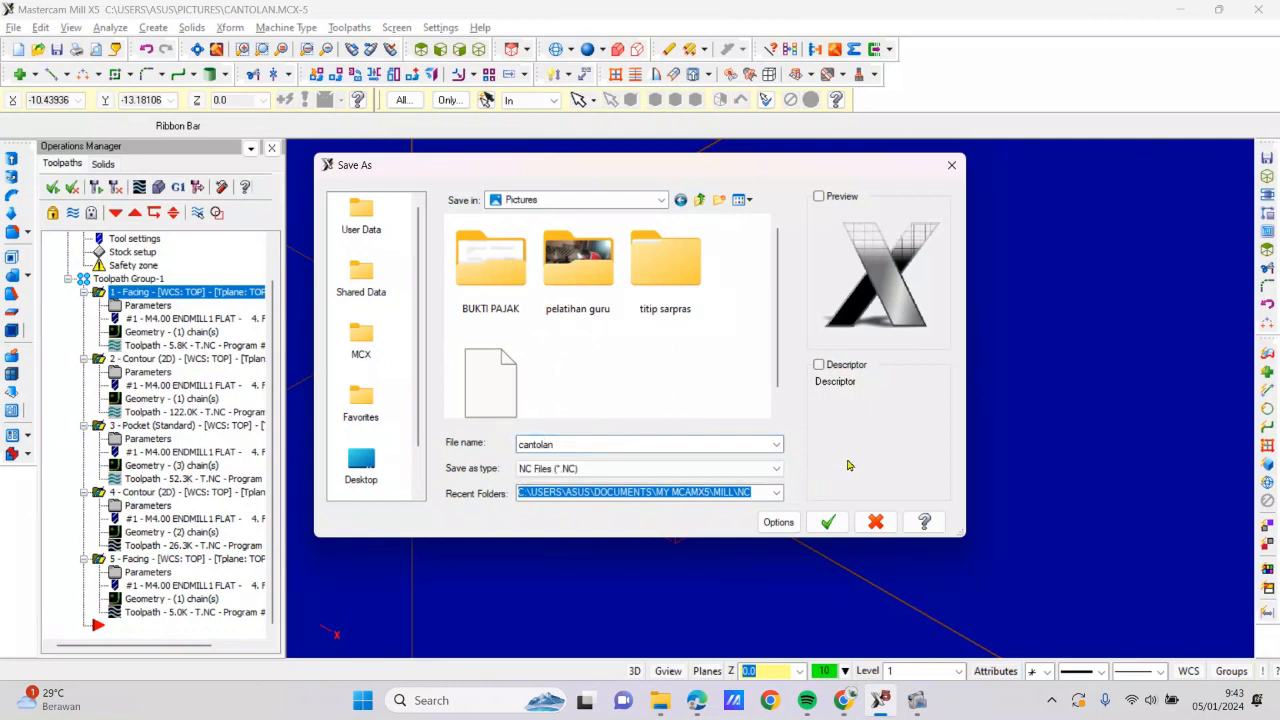
pyautogui.click(828, 521)
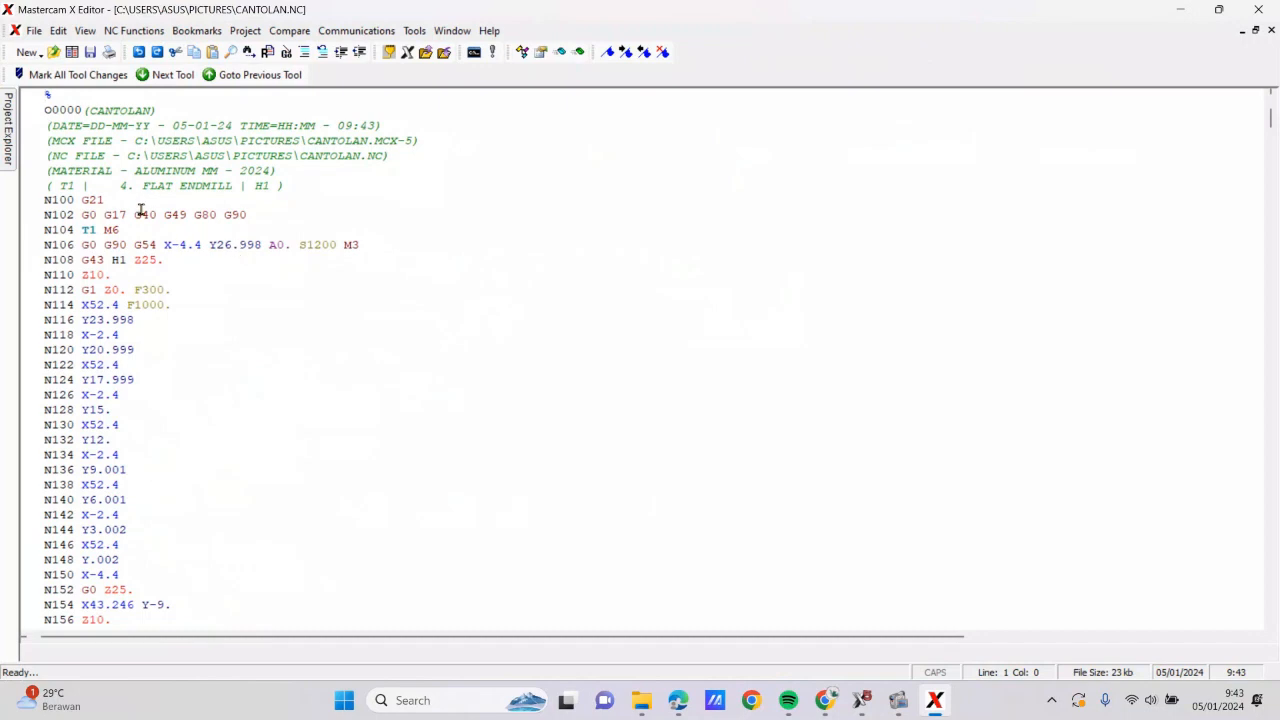
# Delete the NC program's opening lines from the % sign through block N102
pyautogui.moveTo(283, 215); pyautogui.dragTo(22, 95)
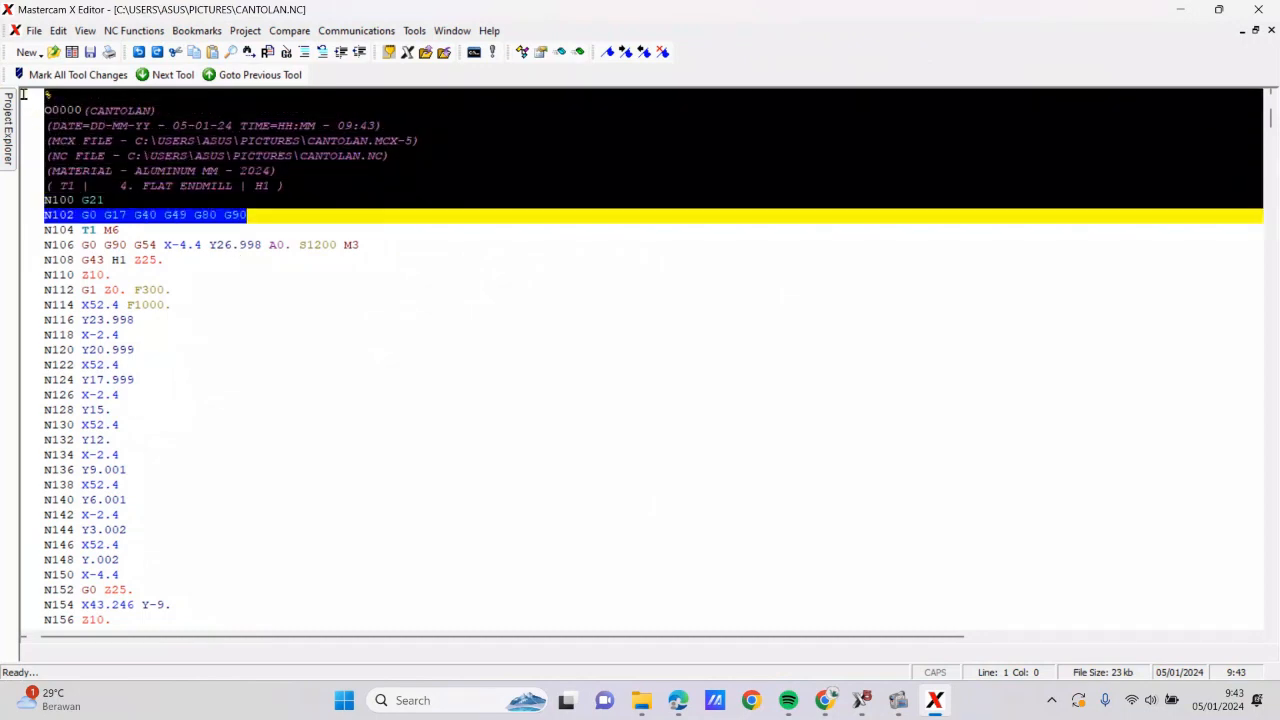
pyautogui.press('Delete')
pyautogui.press('Delete')
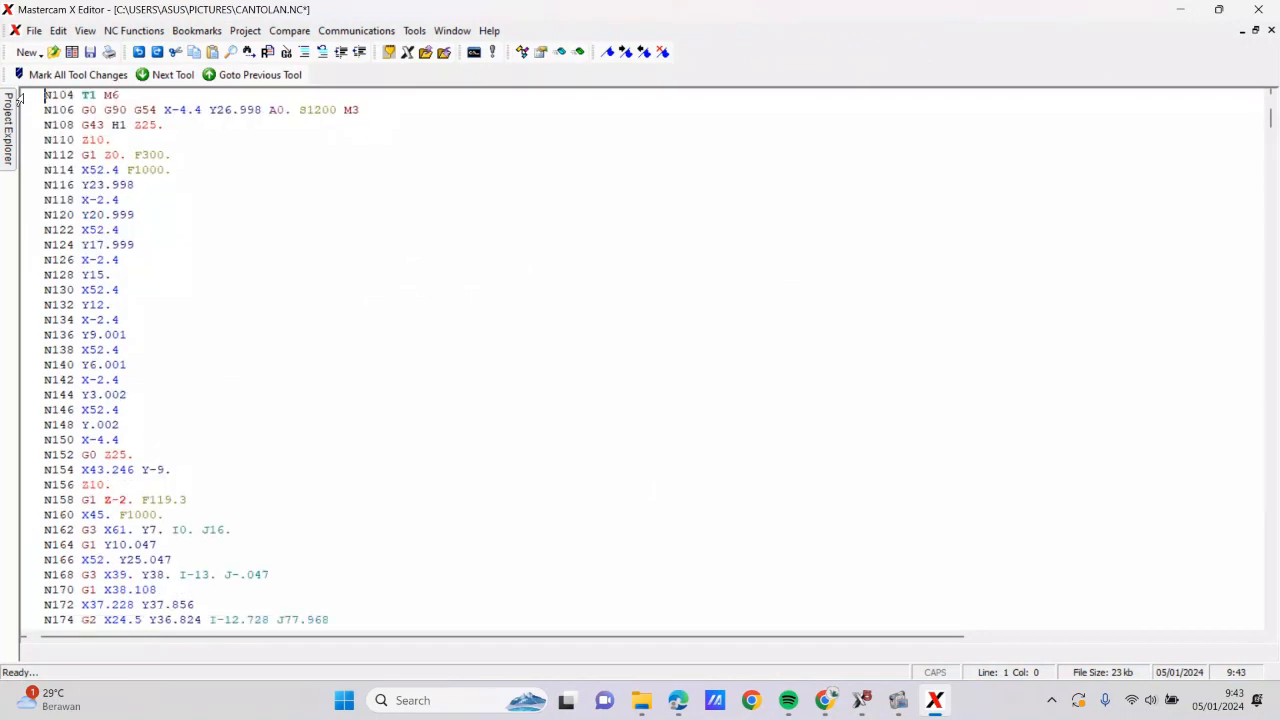
# Delete the A0. rotary word from block N106 of the NC program
pyautogui.click(290, 108)
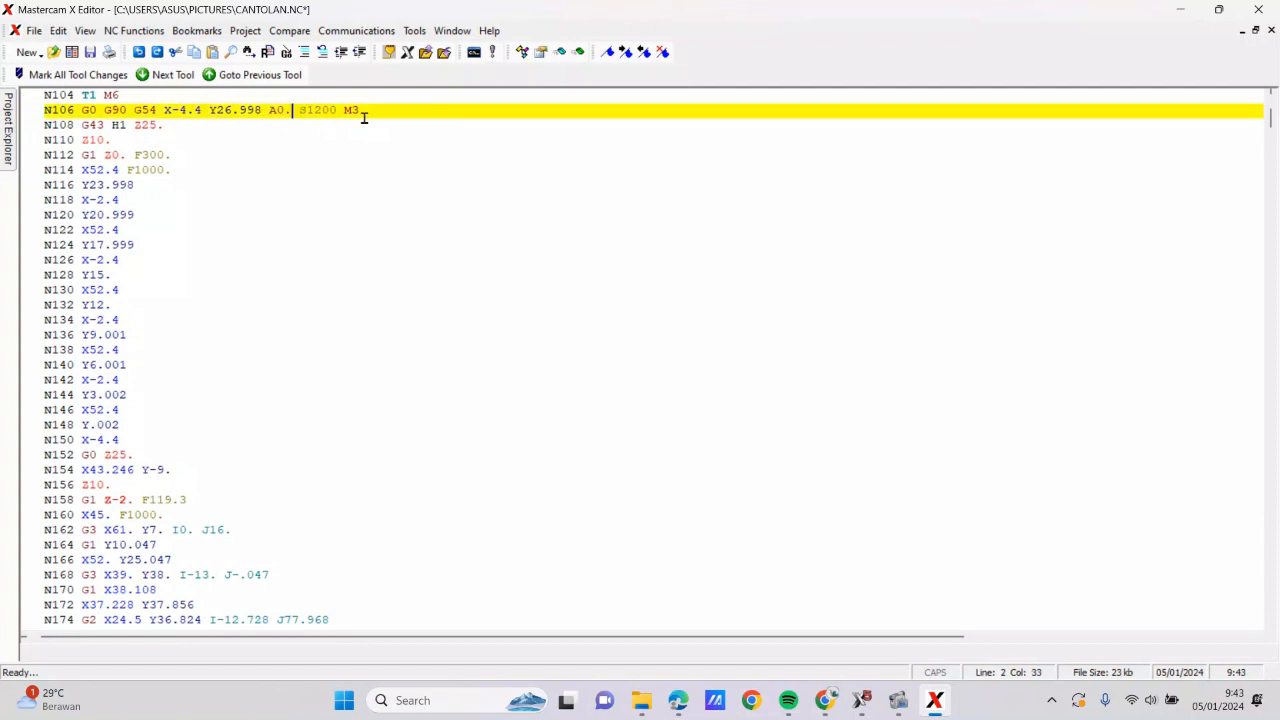
pyautogui.press('BackSpace')
pyautogui.press('BackSpace')
pyautogui.press('BackSpace')
pyautogui.press('BackSpace')
# Delete the reference-return blocks N1964 and N1966 near the end of the NC program
pyautogui.scroll(-18, 454, 177)
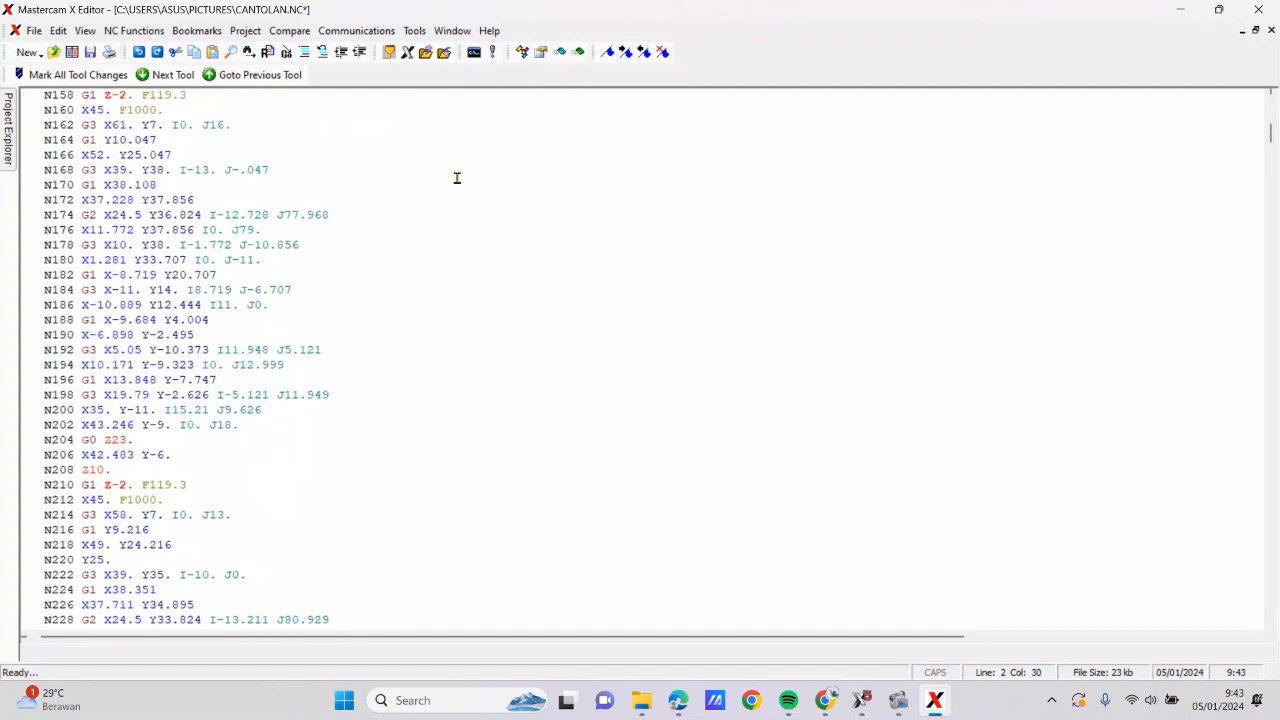
pyautogui.moveTo(1272, 150); pyautogui.dragTo(1277, 606)
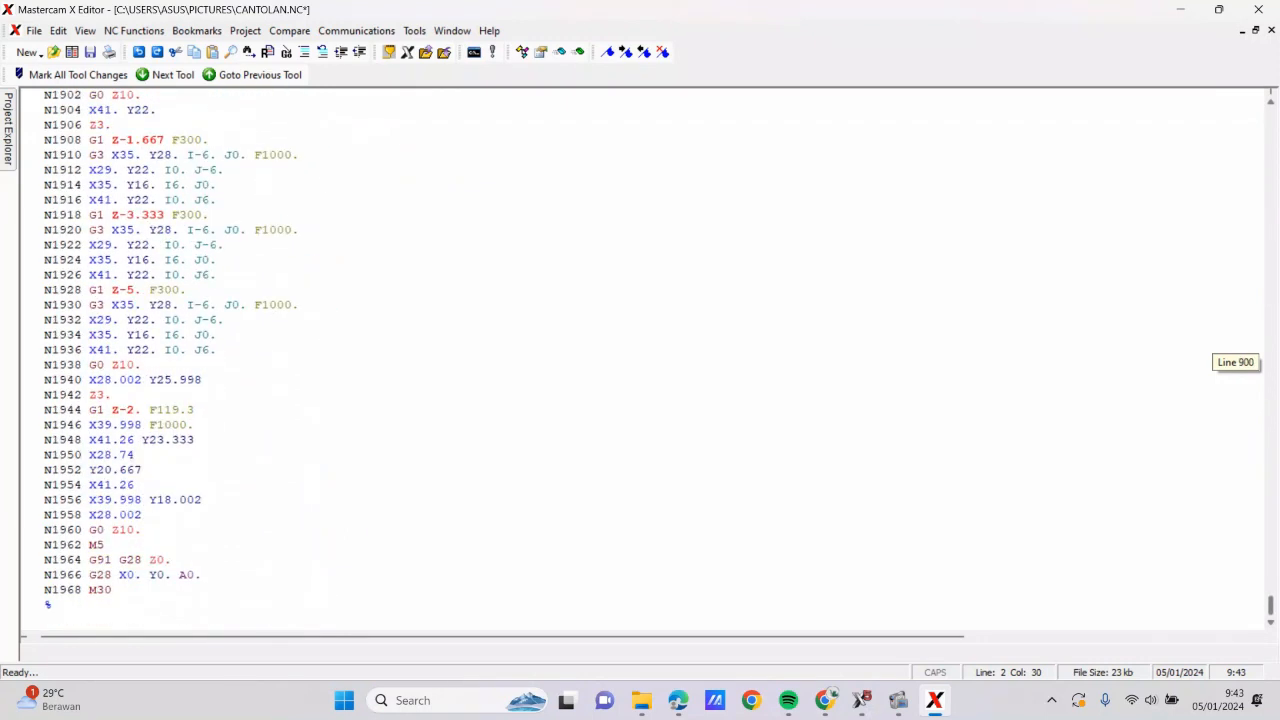
pyautogui.moveTo(212, 577); pyautogui.dragTo(46, 566)
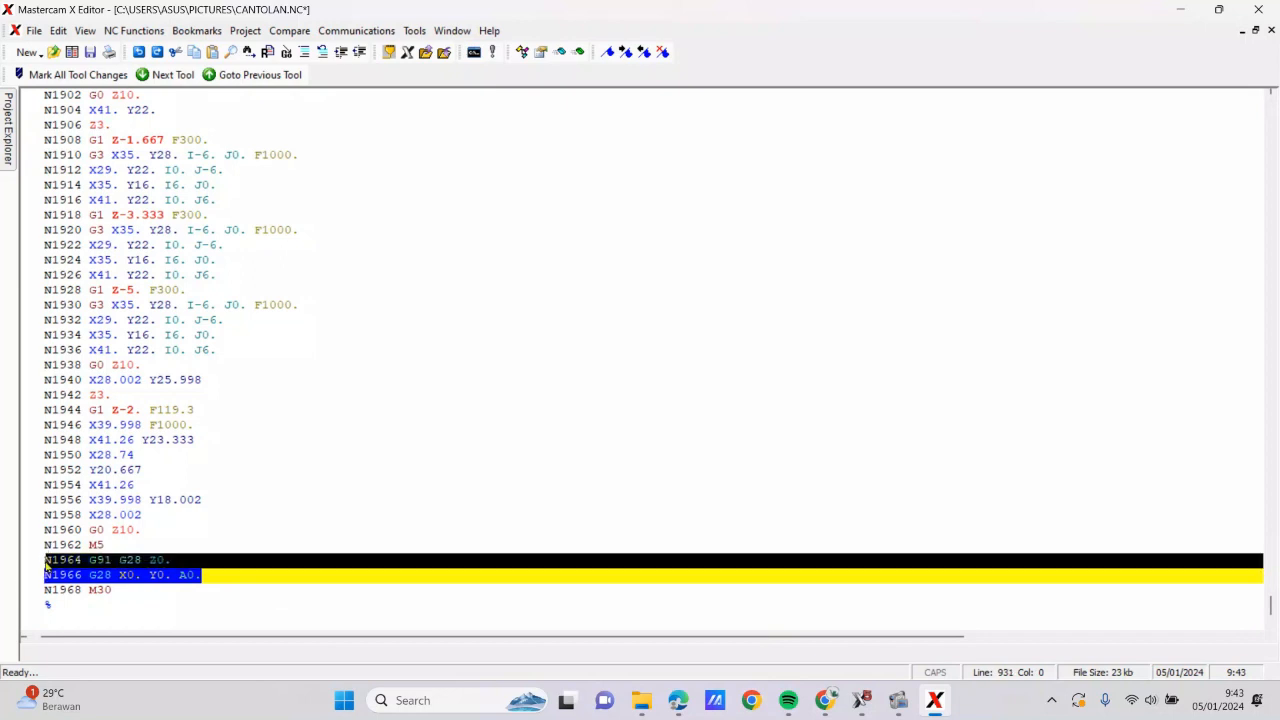
pyautogui.press('Delete')
pyautogui.press('Delete')
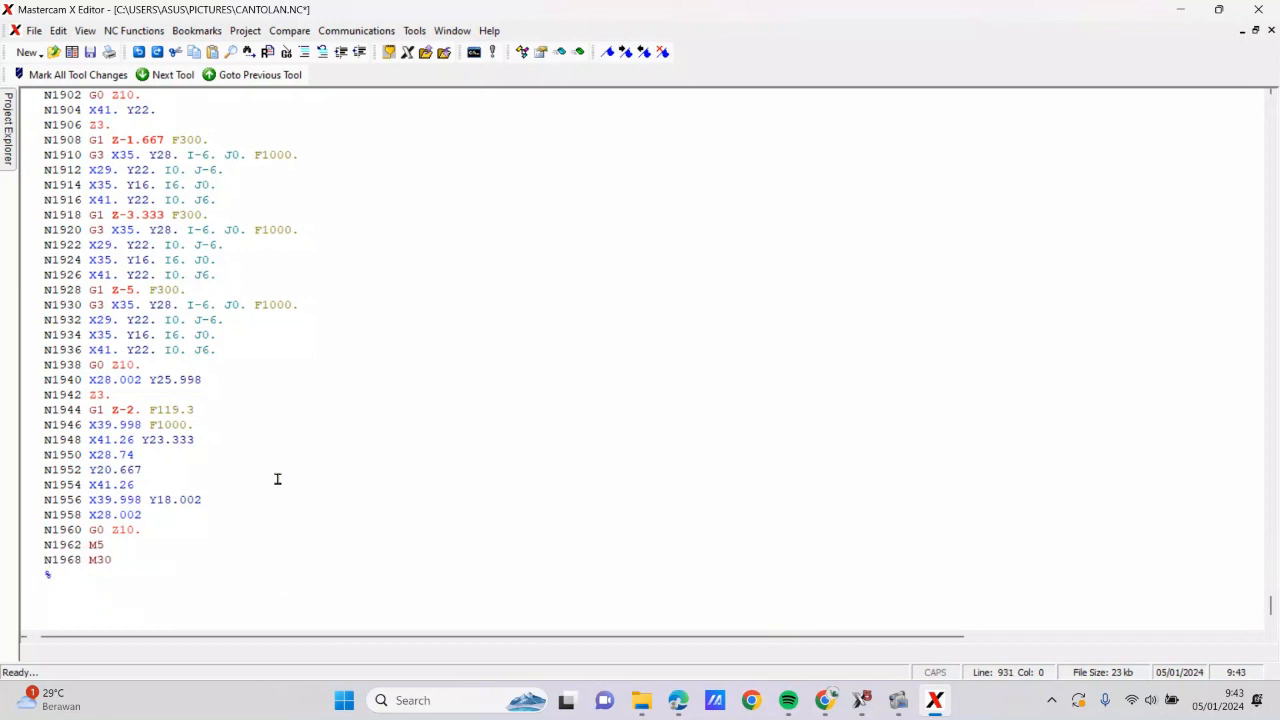
# Save the edited NC program and close the editor to return to Mastercam
pyautogui.click(34, 30)
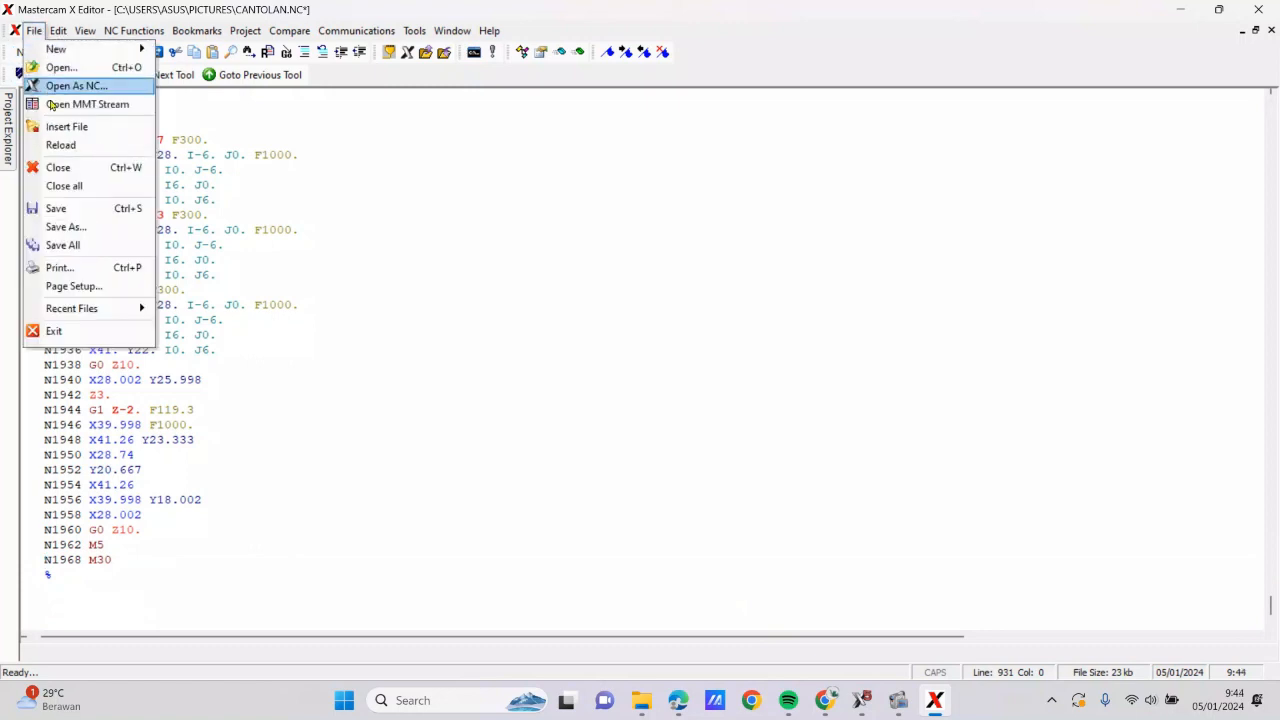
pyautogui.click(55, 208)
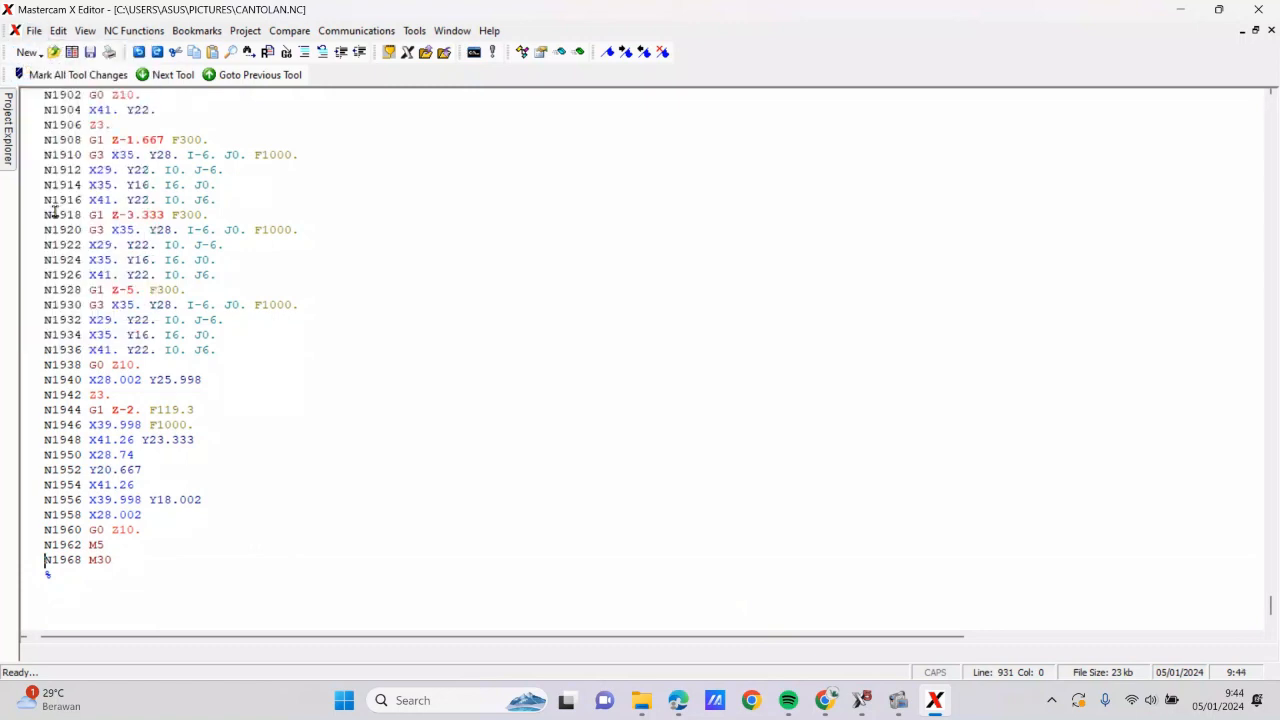
pyautogui.click(1259, 18)
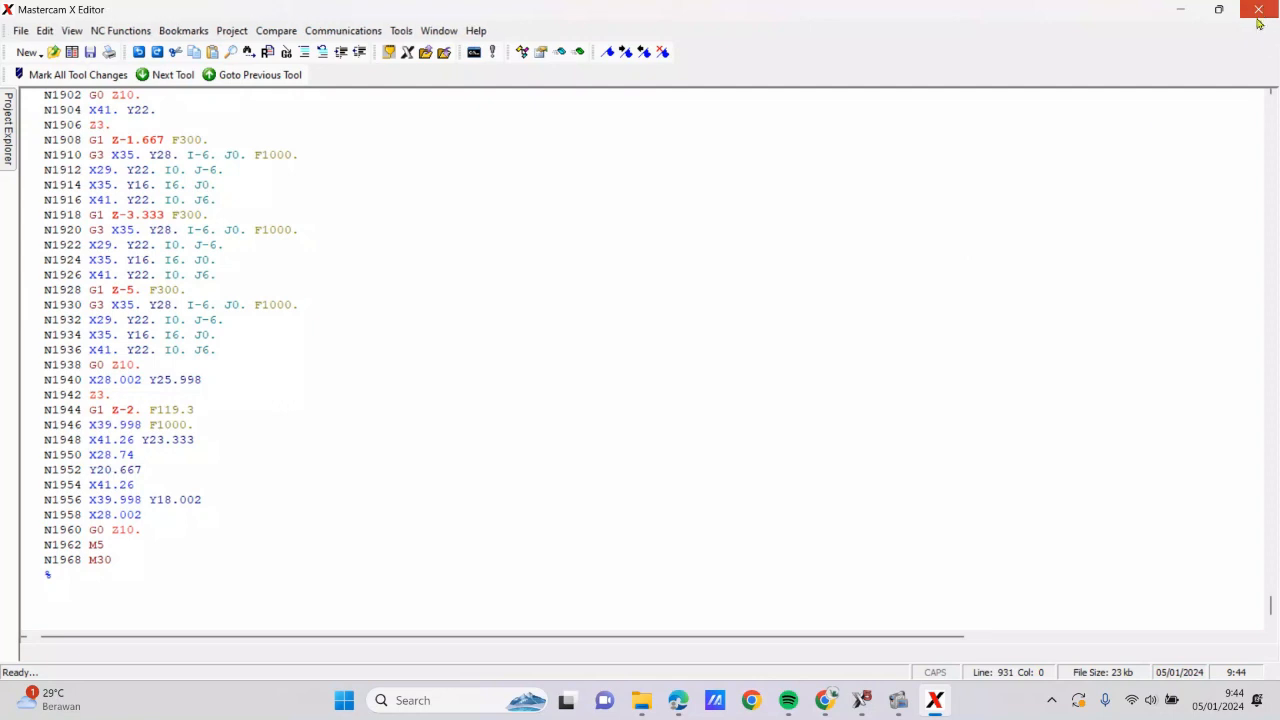
pyautogui.click(1259, 14)
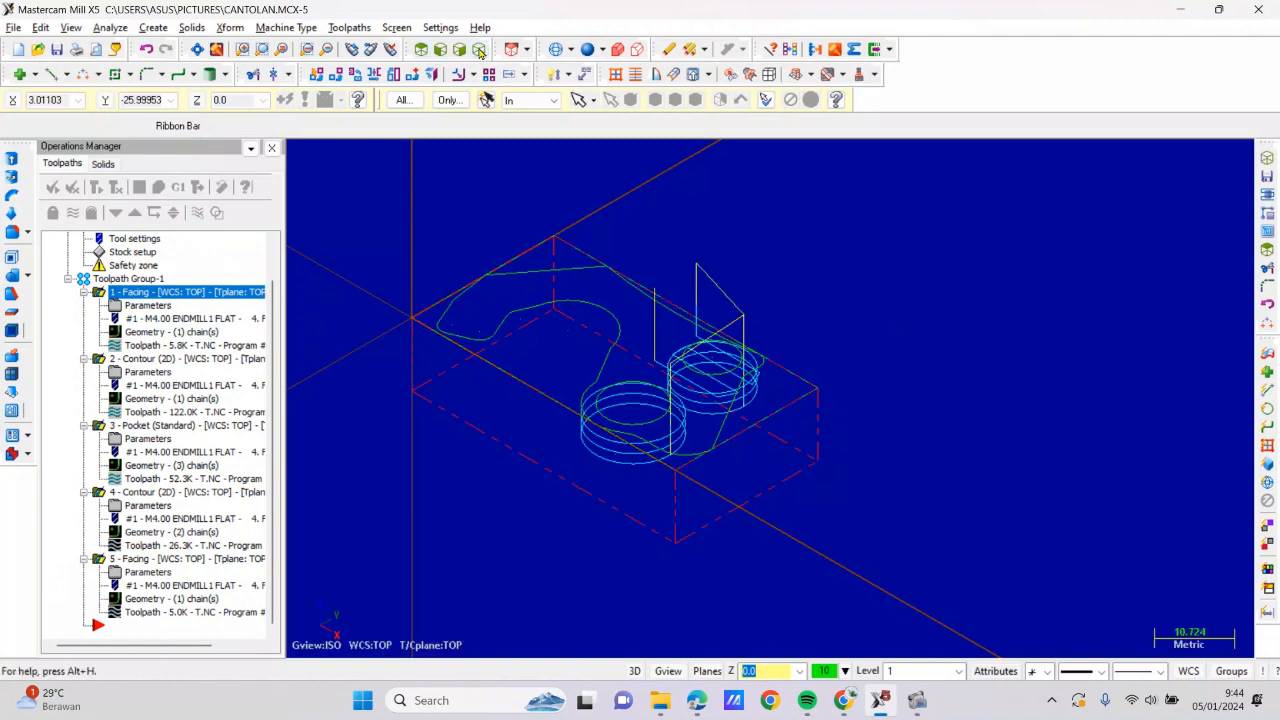
# Display the part and its toolpaths in the top view
pyautogui.click(421, 49)
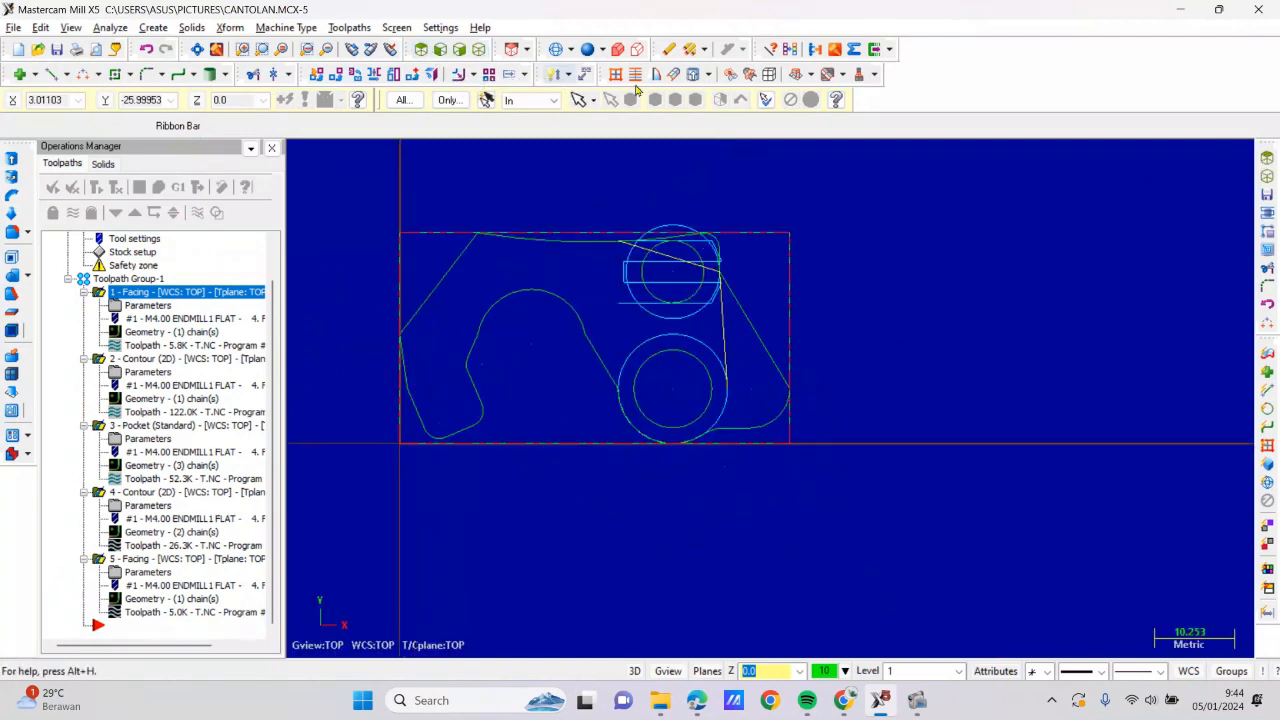